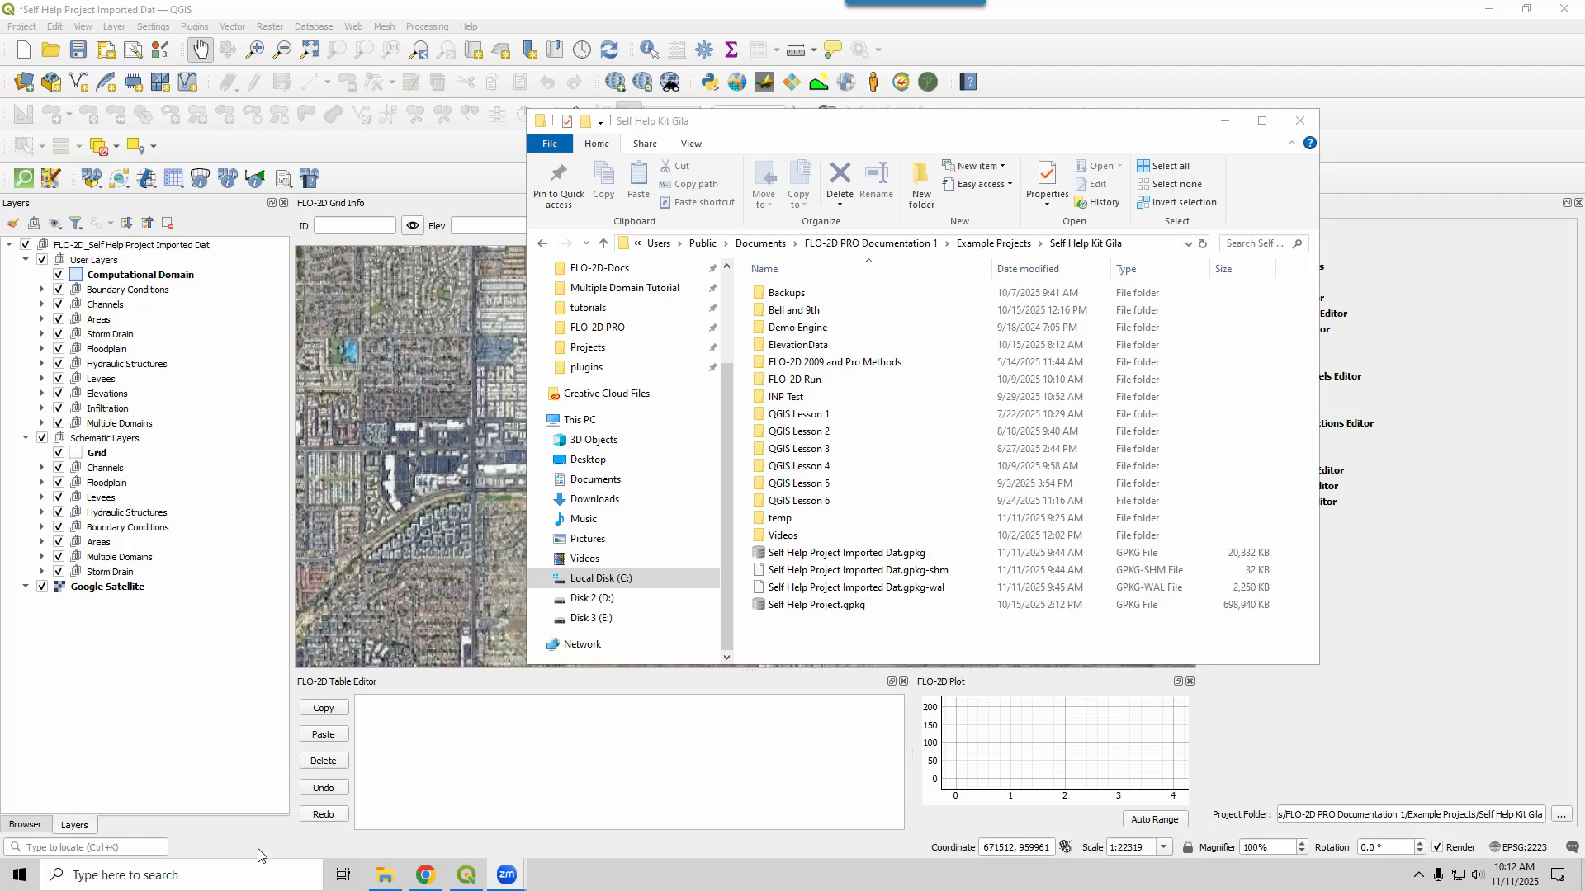
Launch DB Browser (SQLite) and load Self Help Project.gpkg from the Self Help Kit Gila folder into it
click(252, 873)
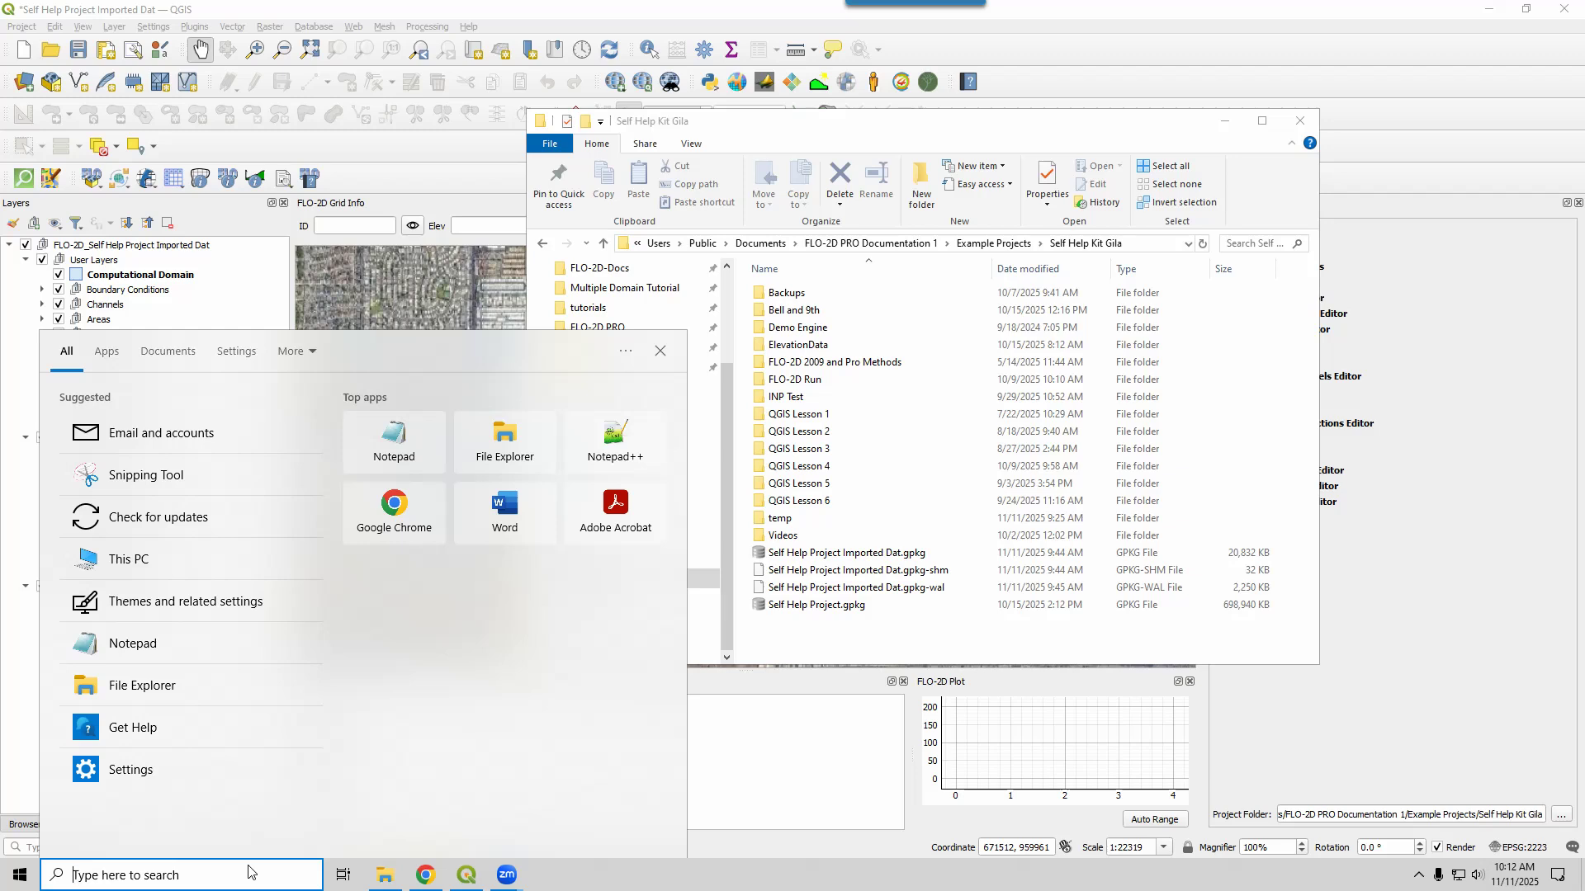
text(d)
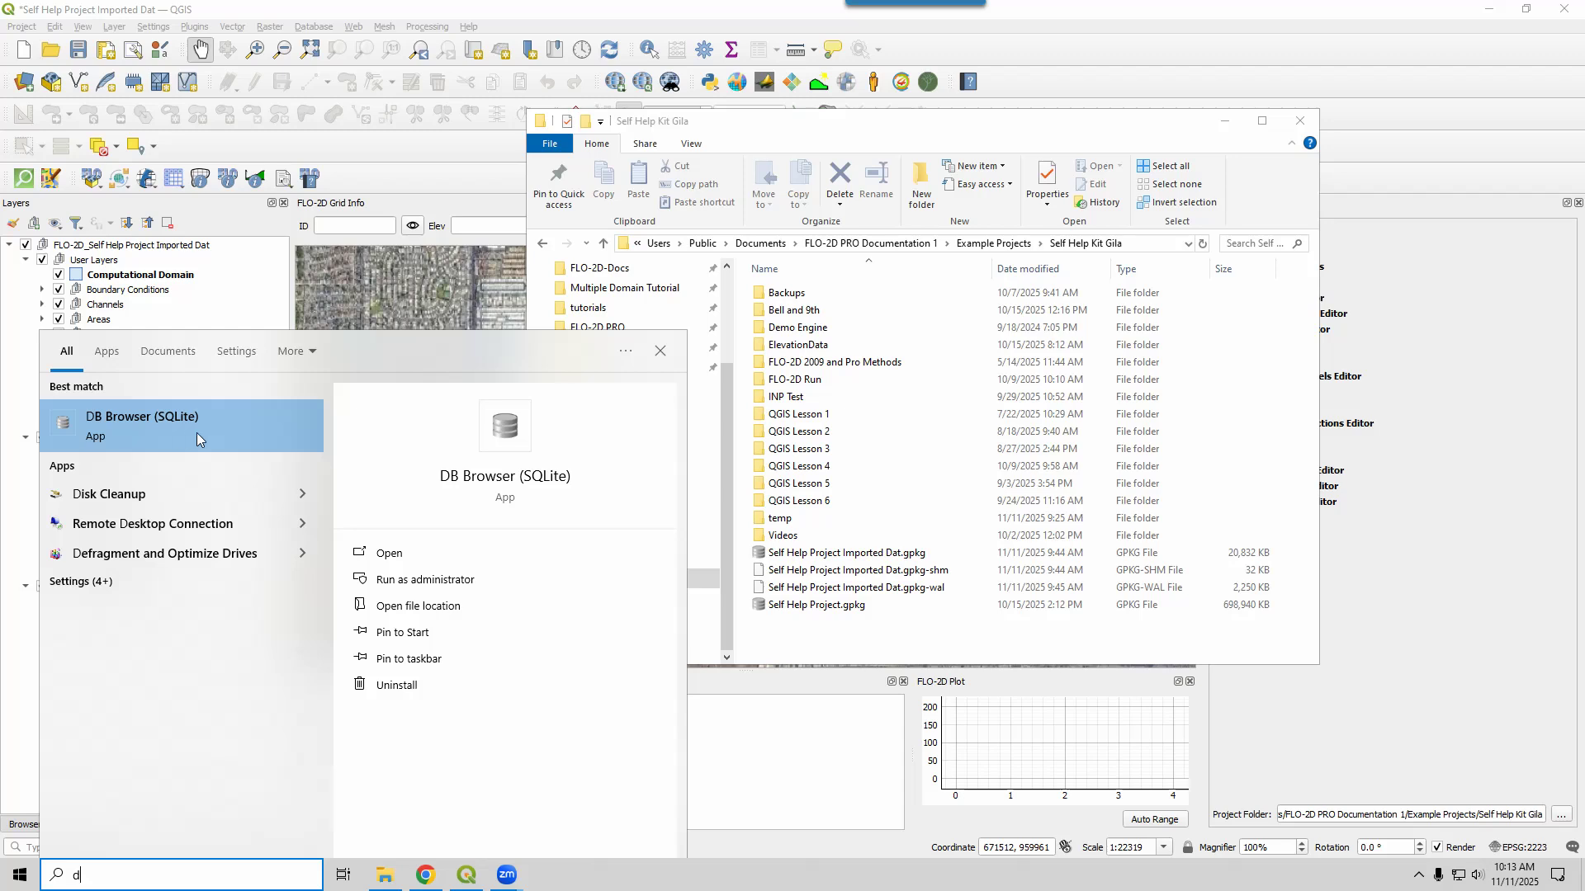
click(134, 425)
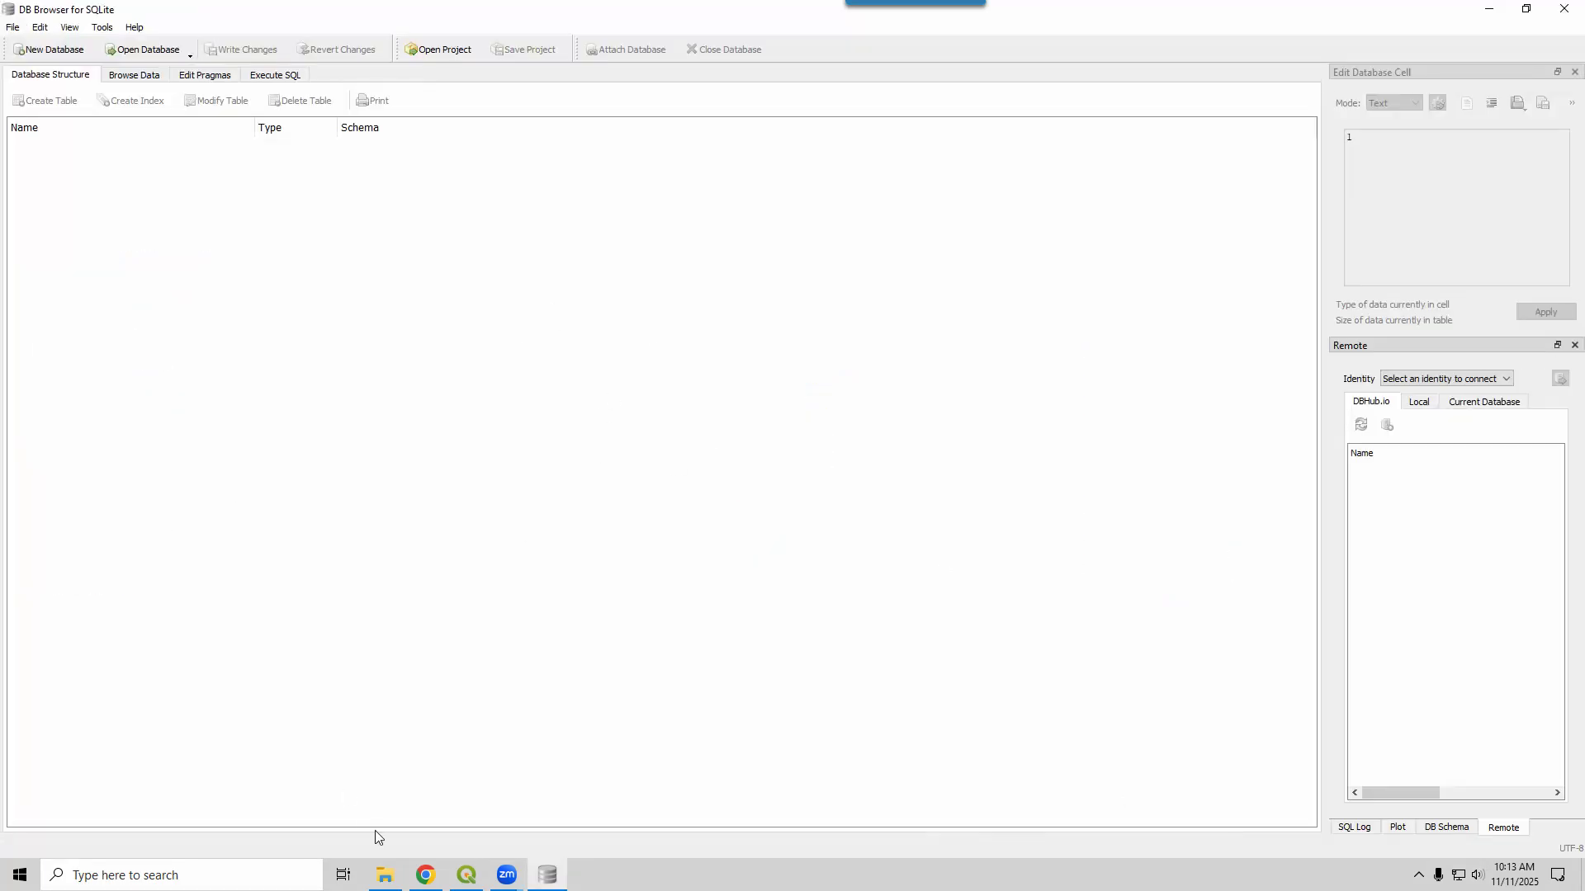
click(384, 874)
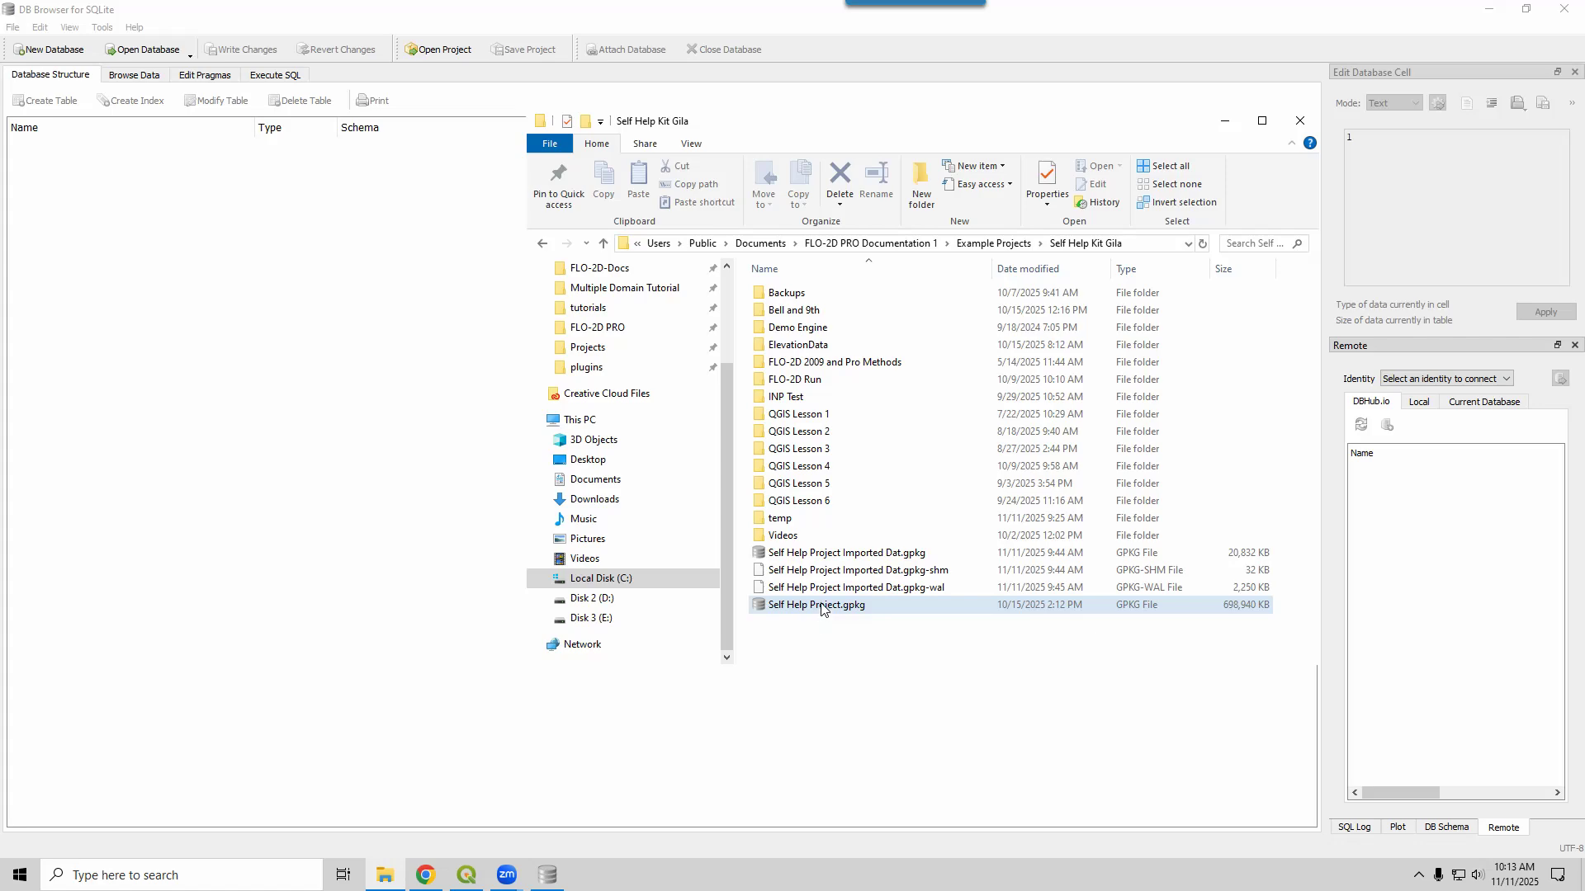
drag(821, 610, 96, 460)
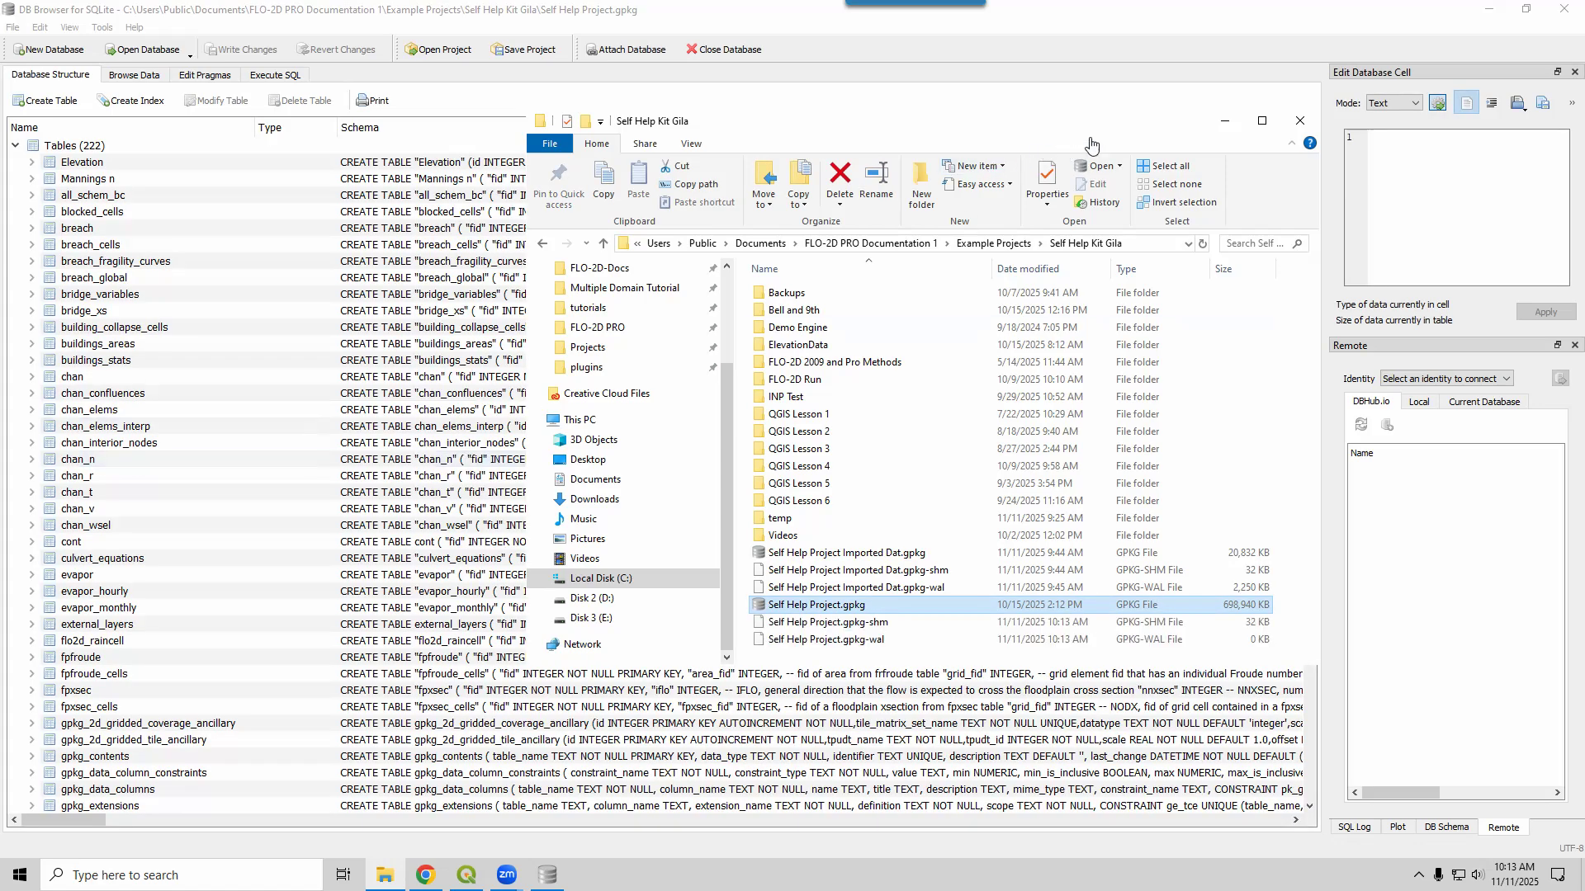
click(1225, 121)
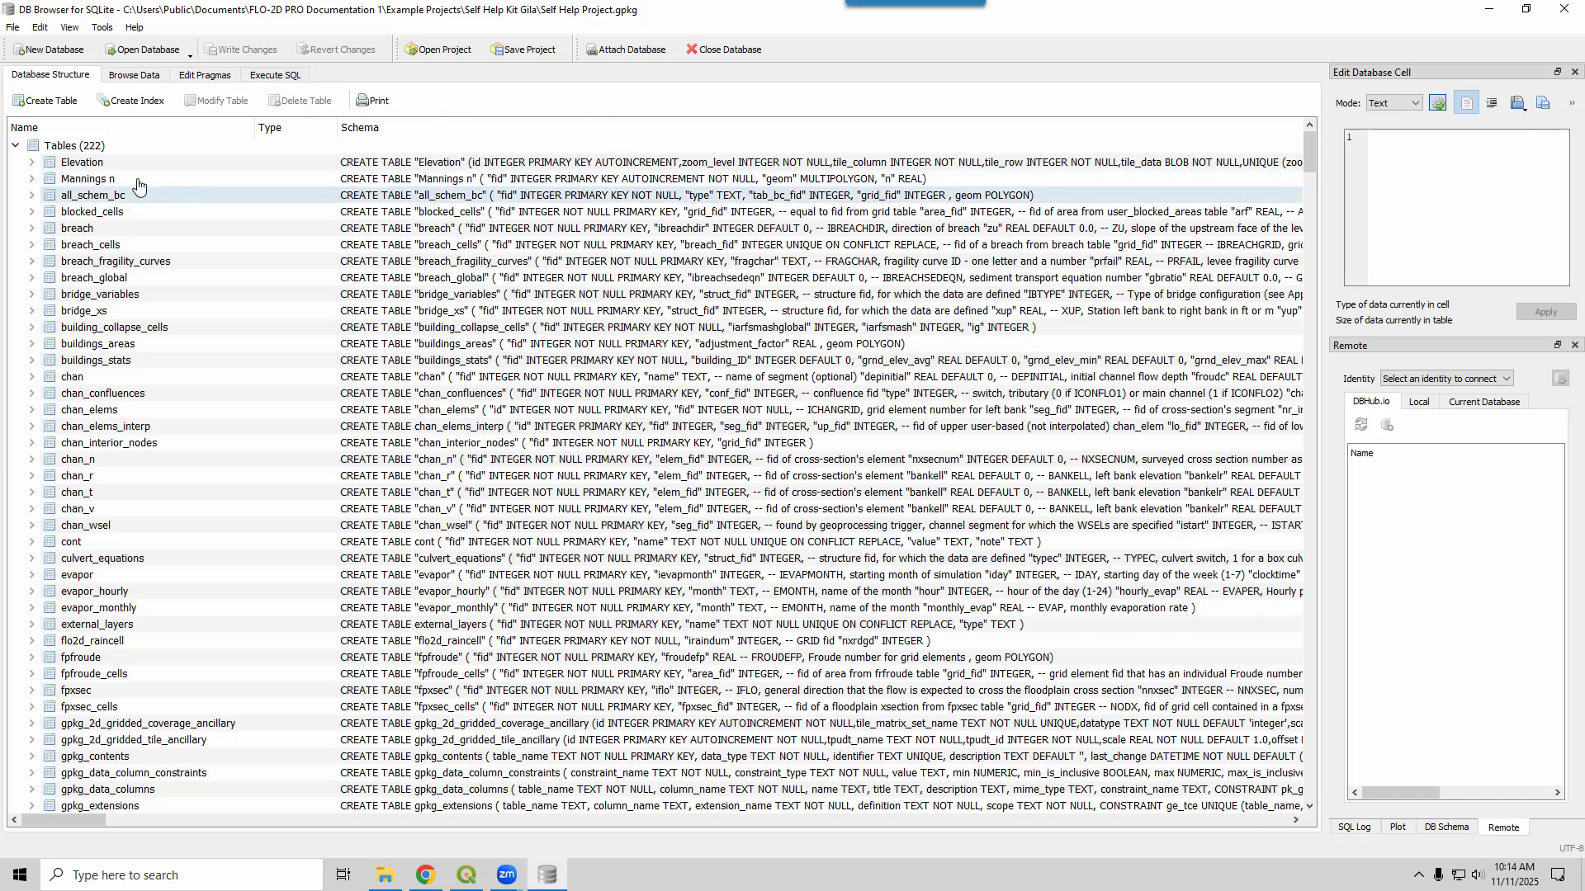
Examine the GeoPackage's table list and schemas, including the block of rtree spatial index tables
scroll(74, 619, down, 20)
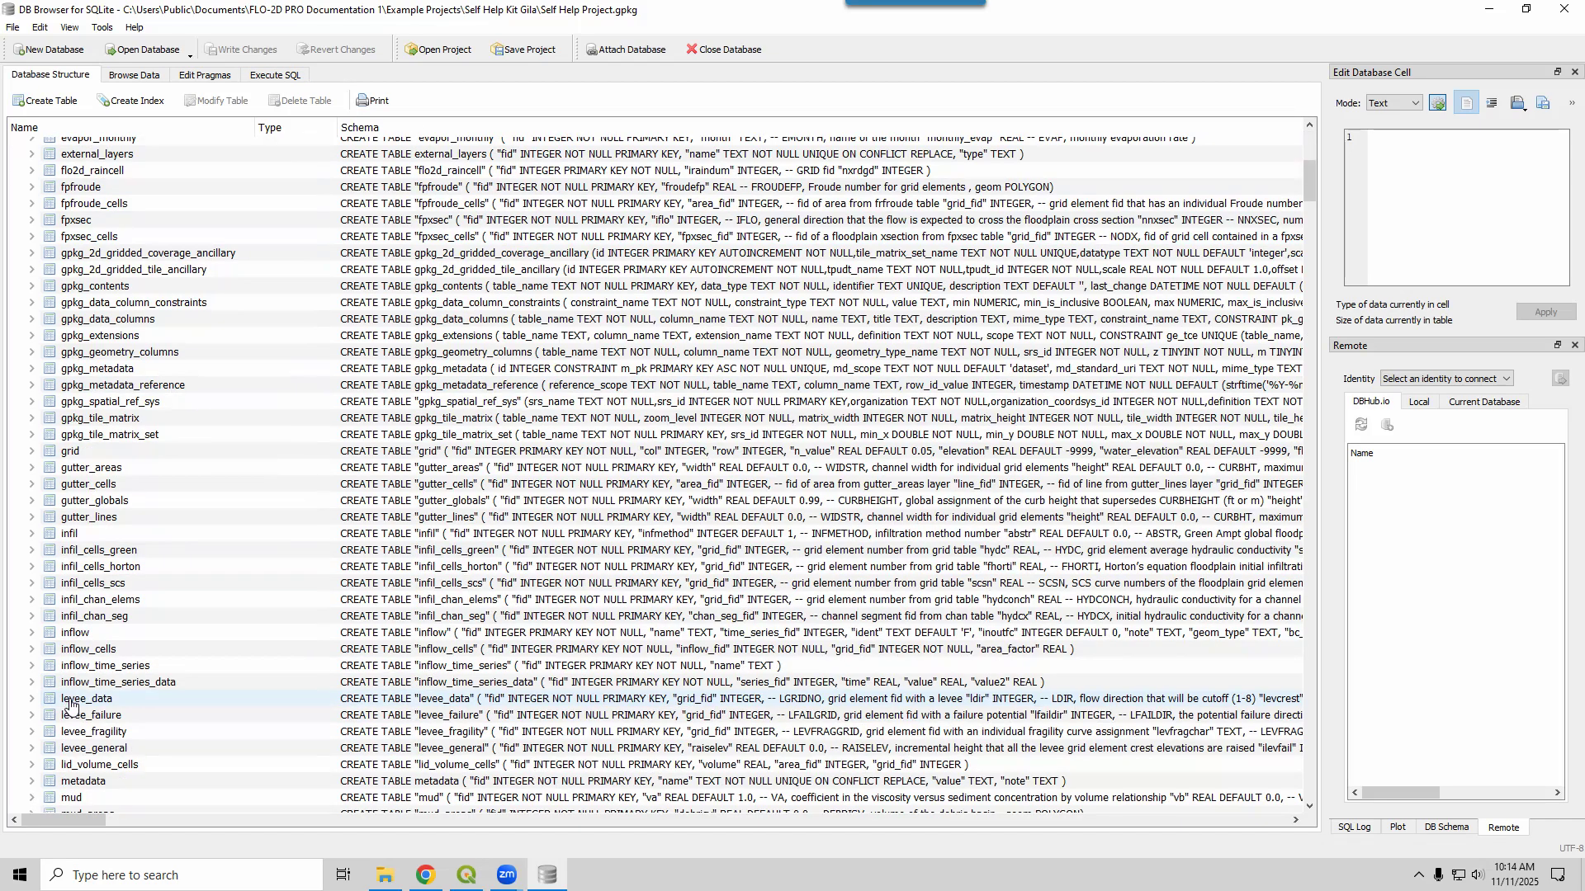
scroll(70, 702, down, 20)
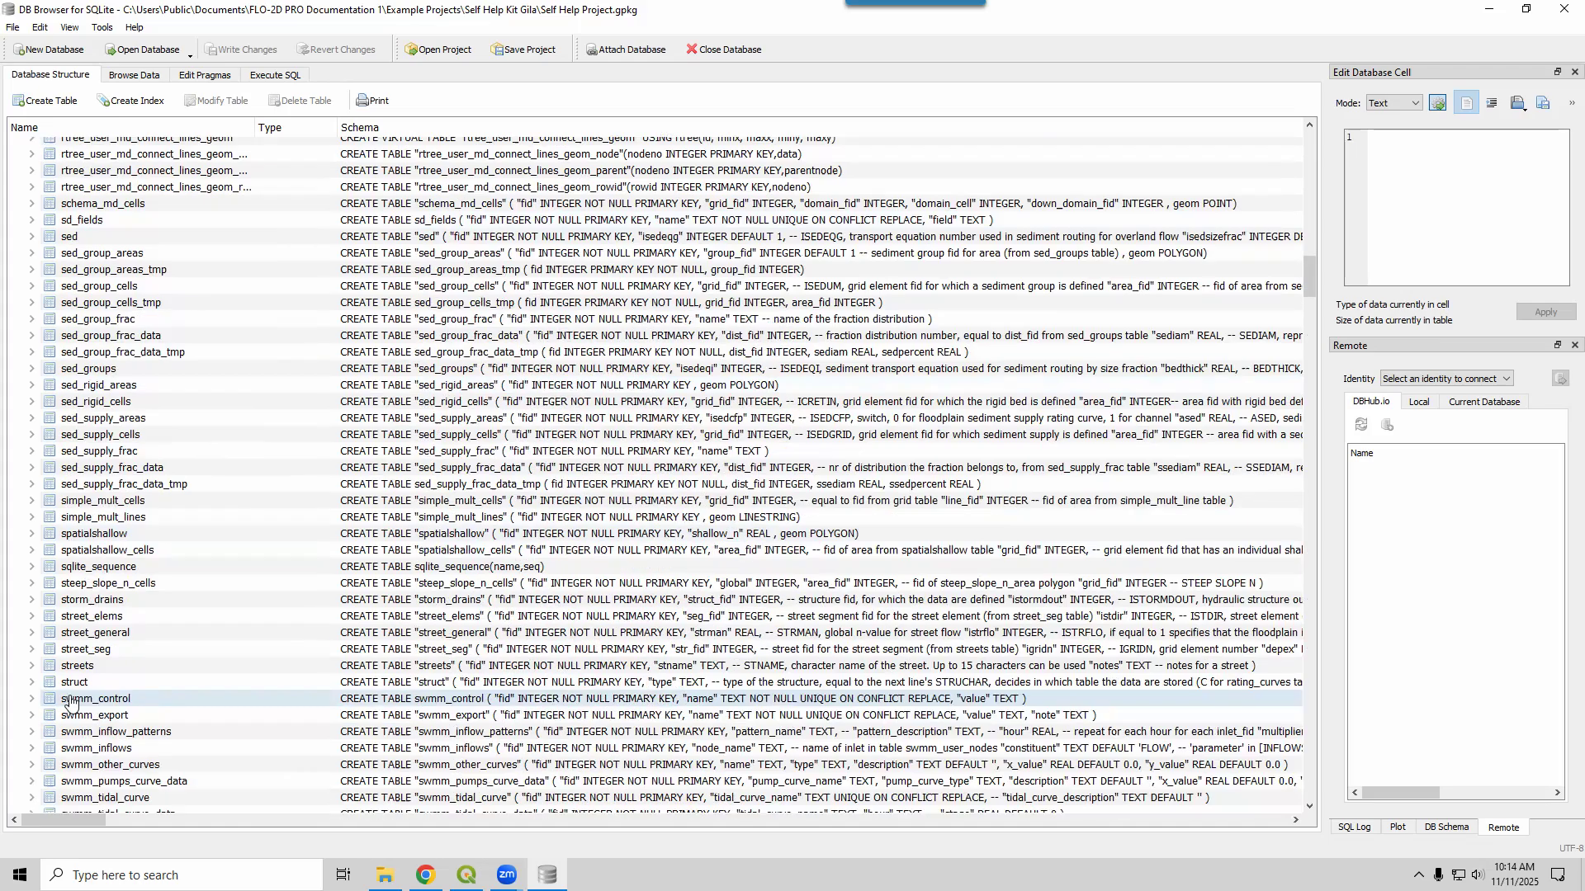
scroll(70, 701, up, 10)
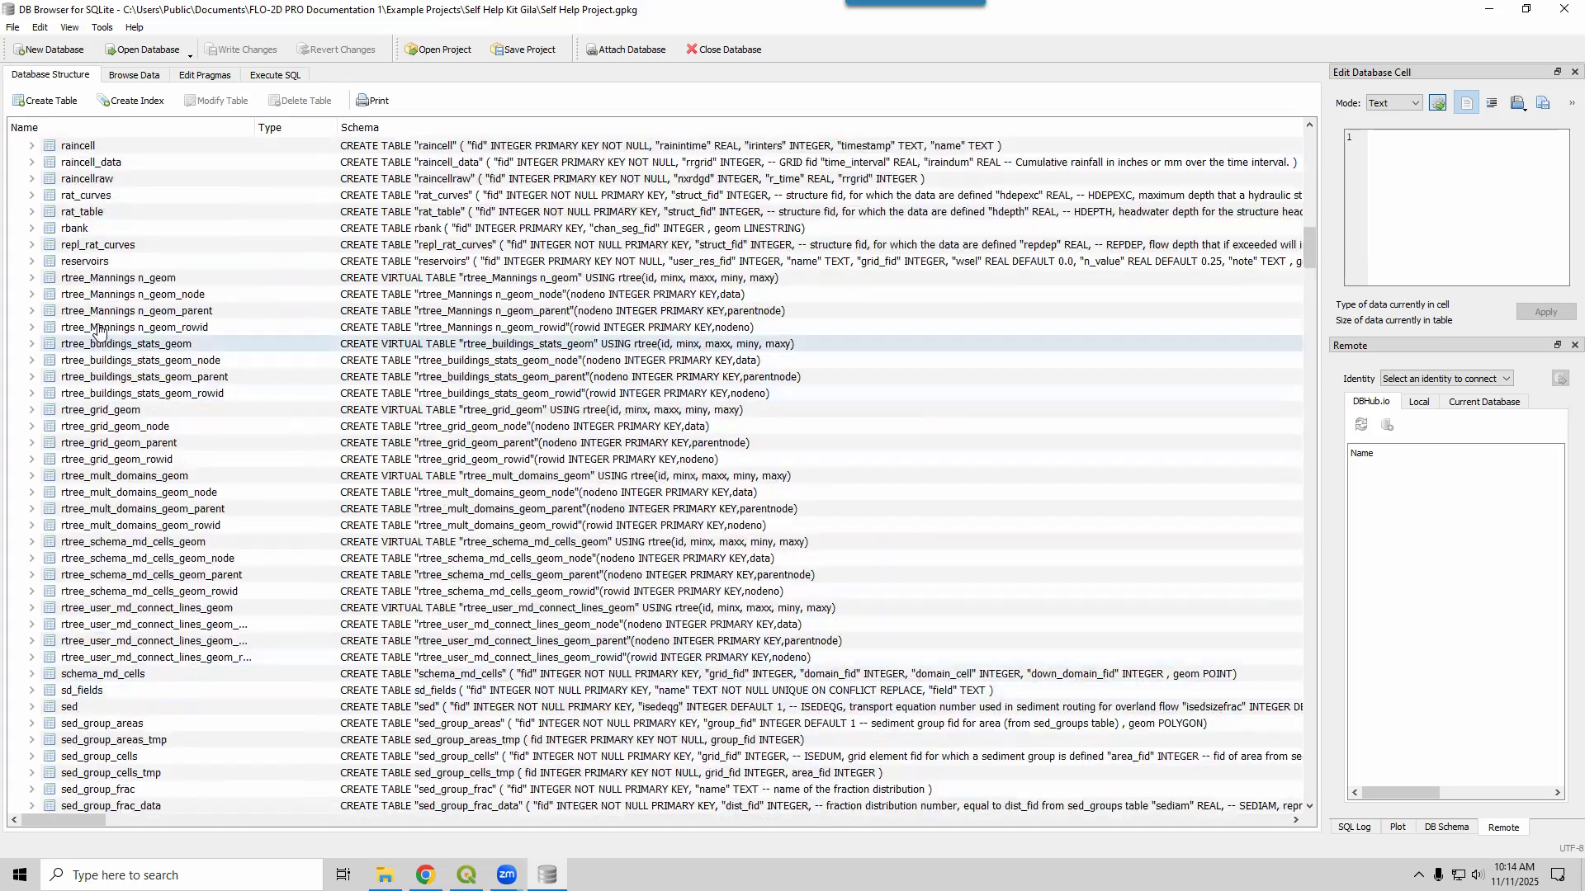
click(115, 277)
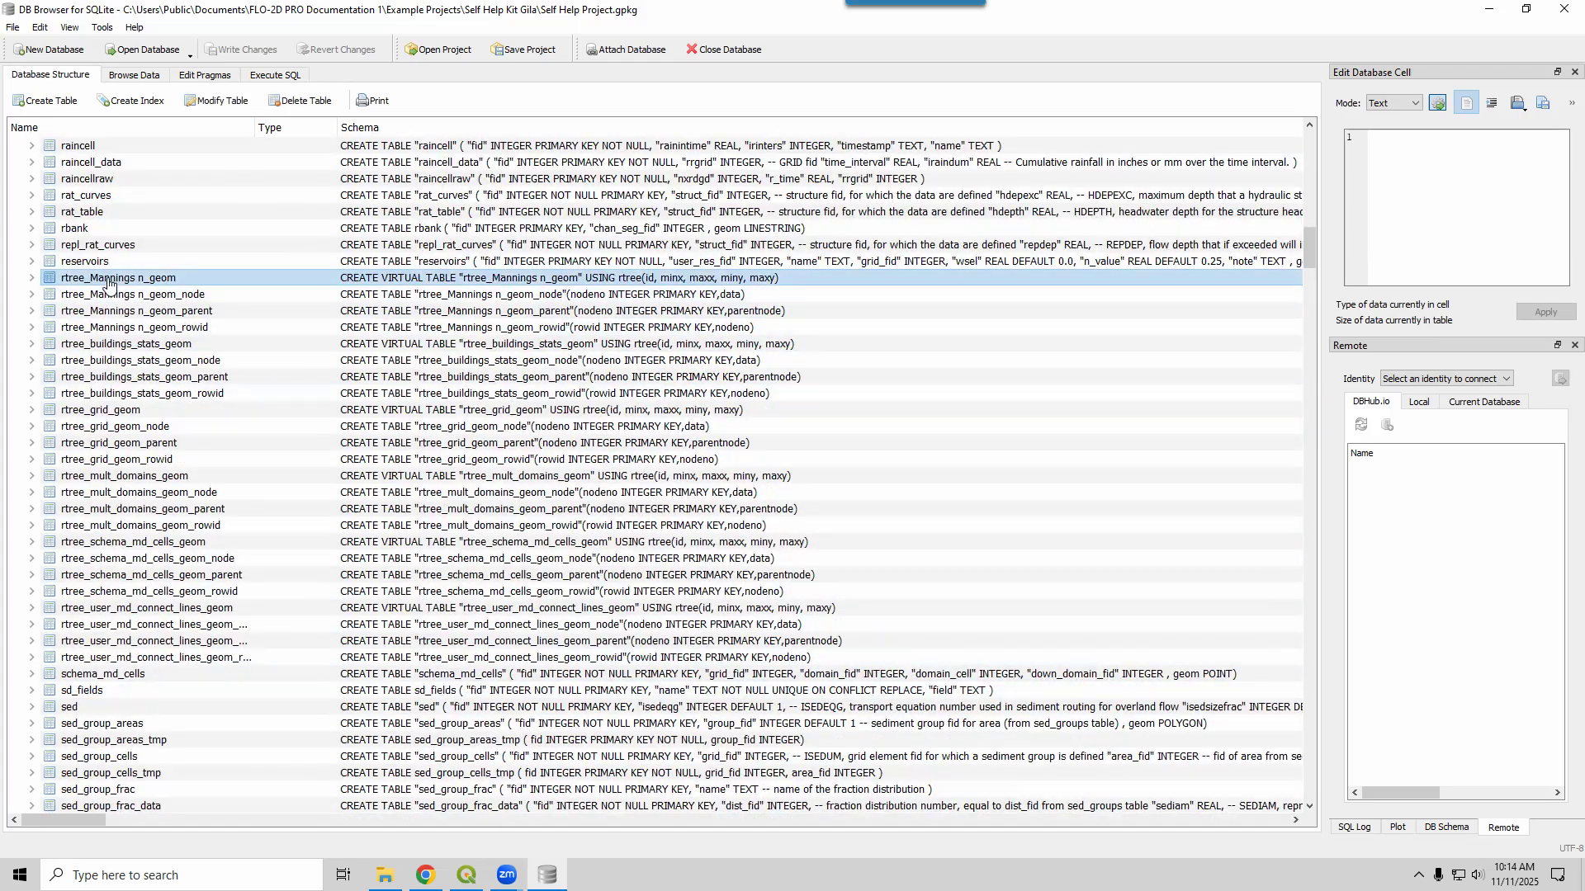
click(154, 657)
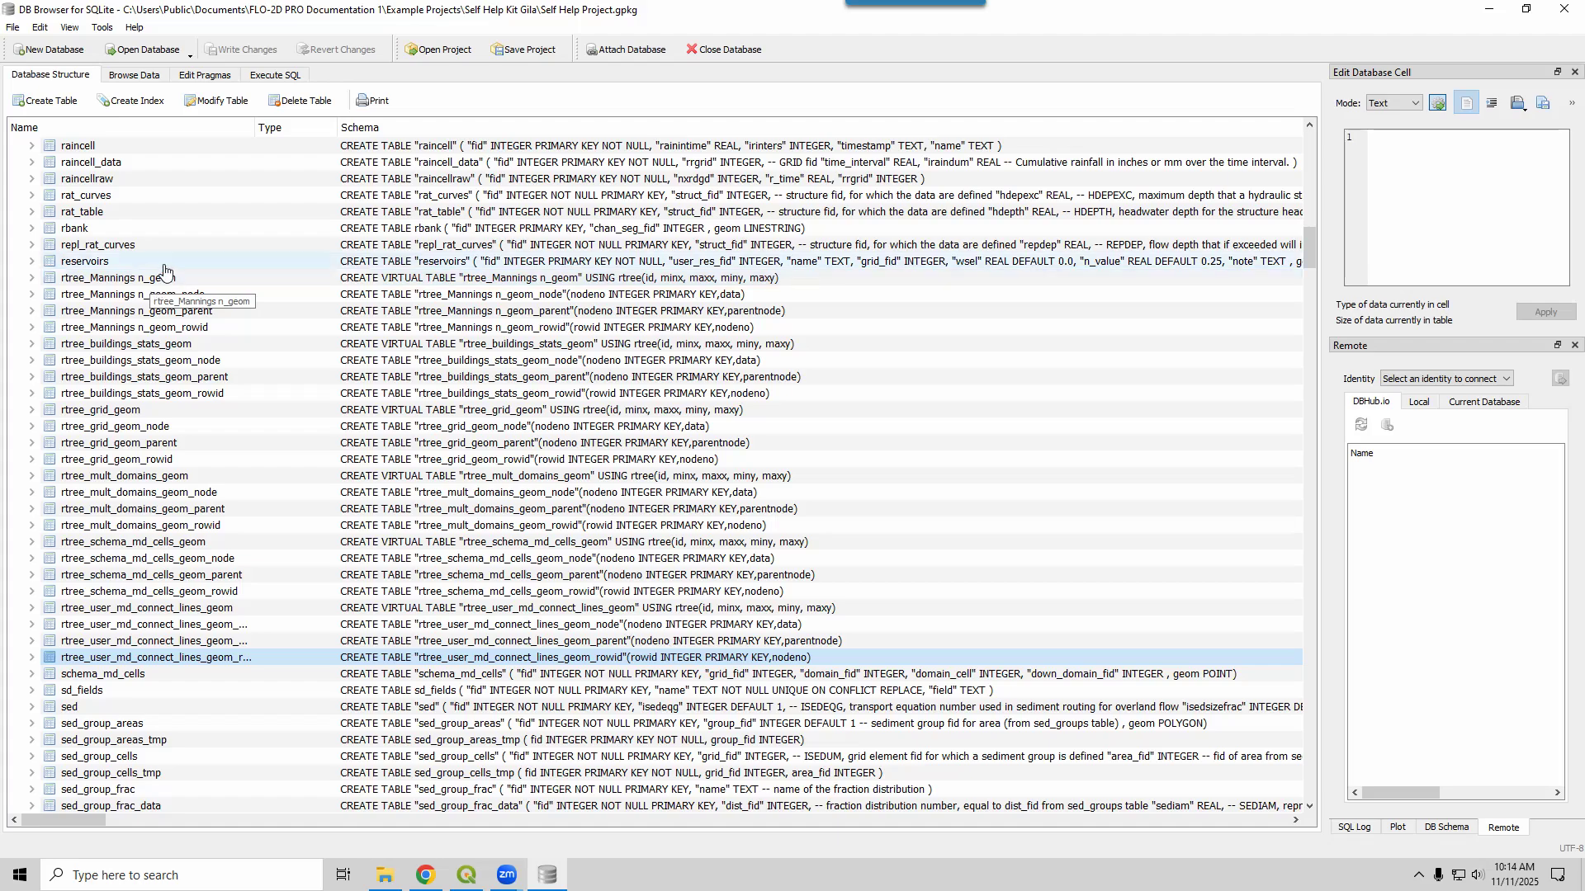
scroll(301, 608, down, 13)
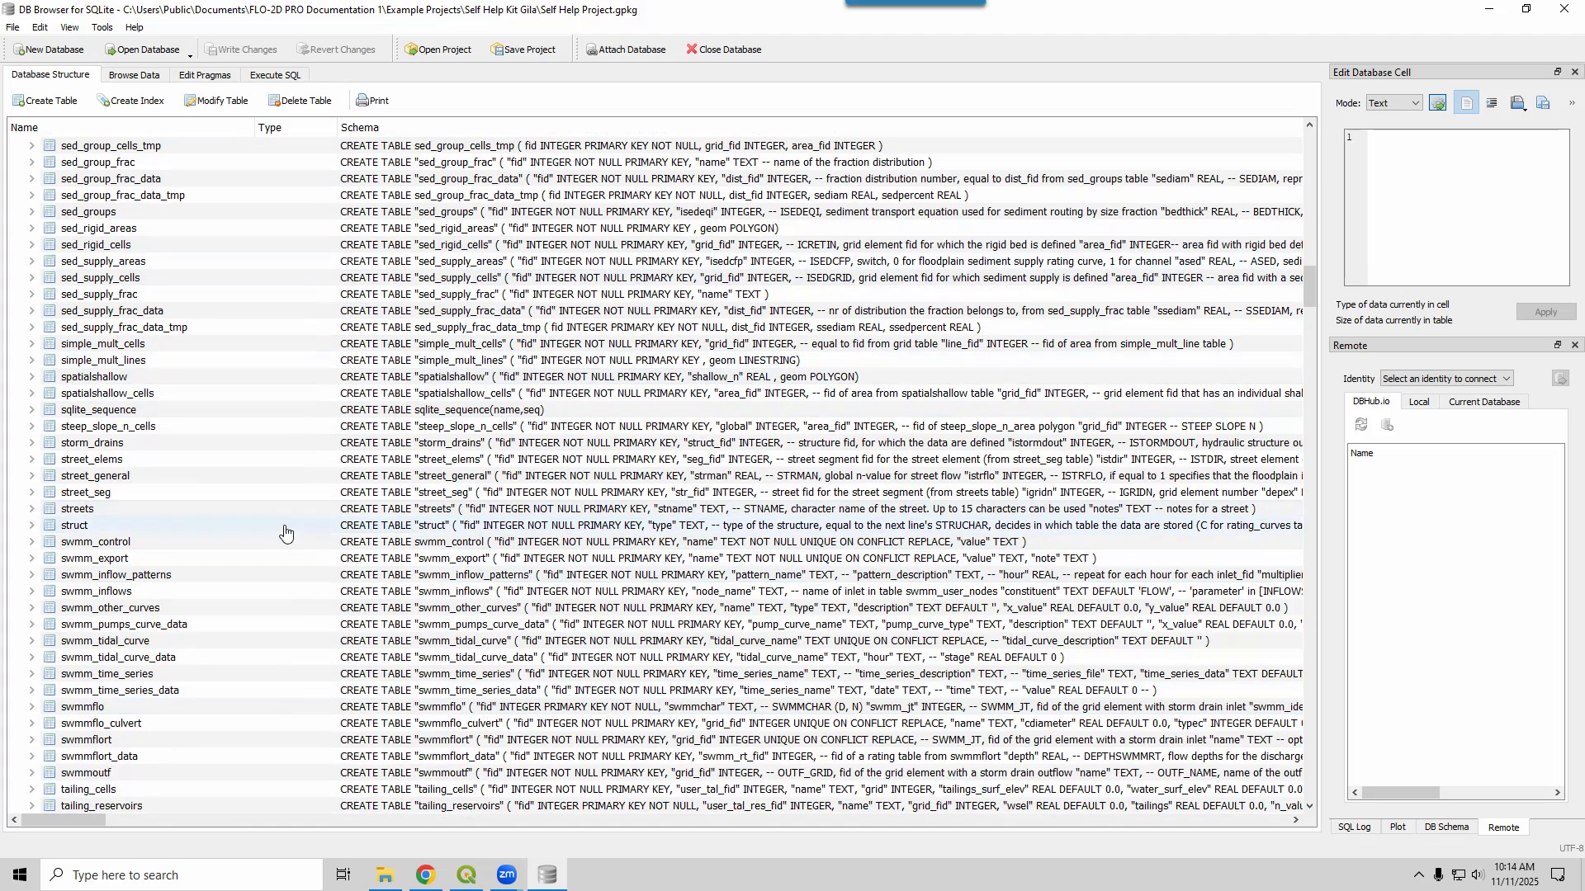
scroll(284, 531, down, 6)
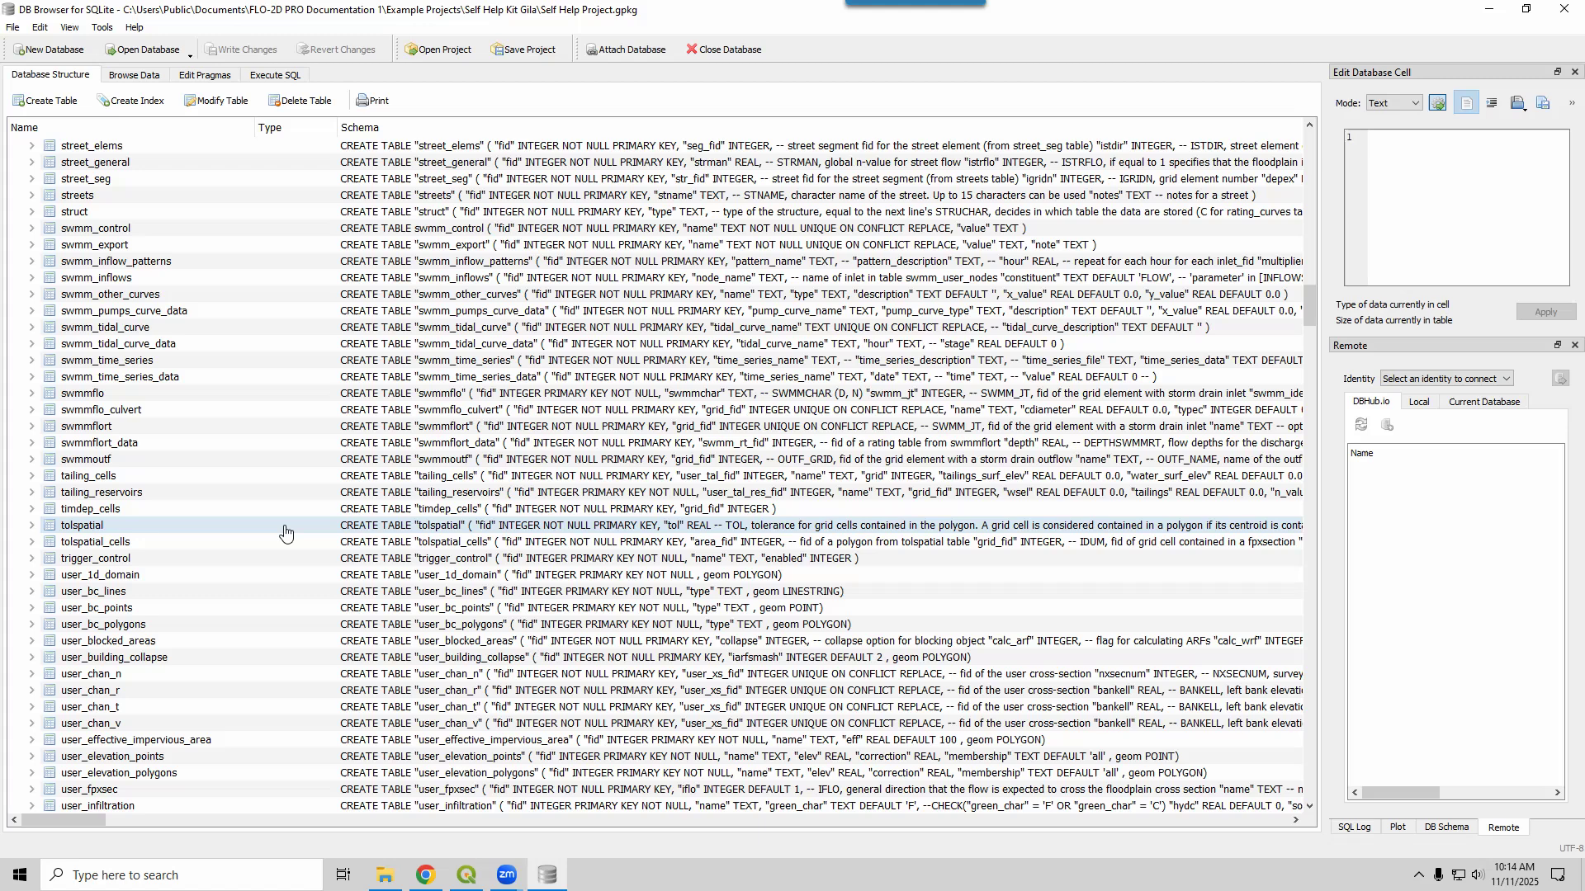
Display the records of the chan table
click(134, 74)
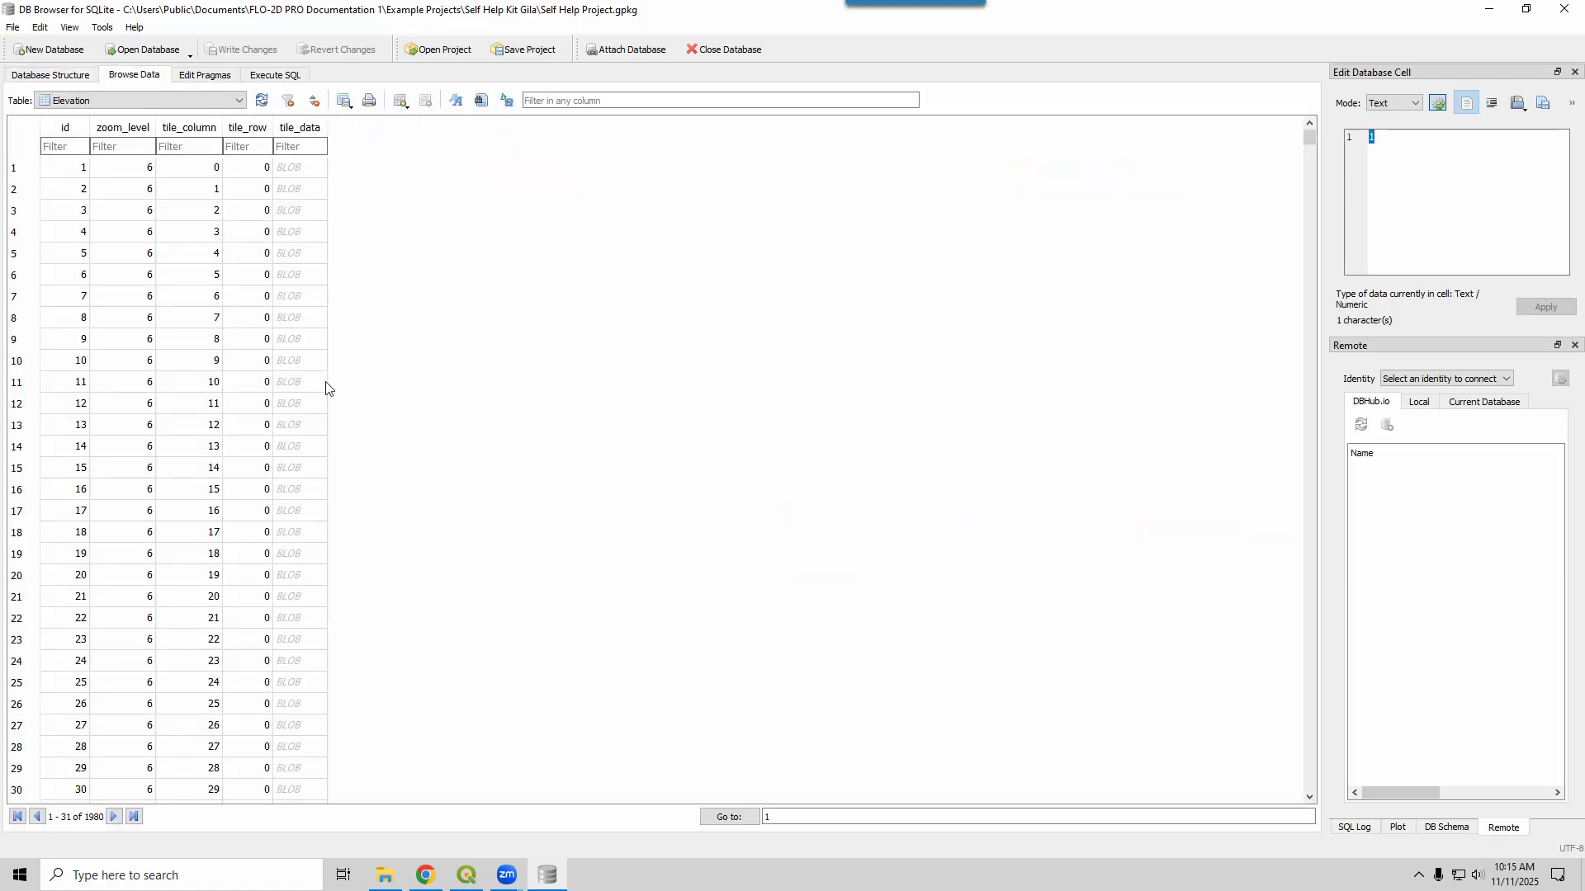
click(109, 100)
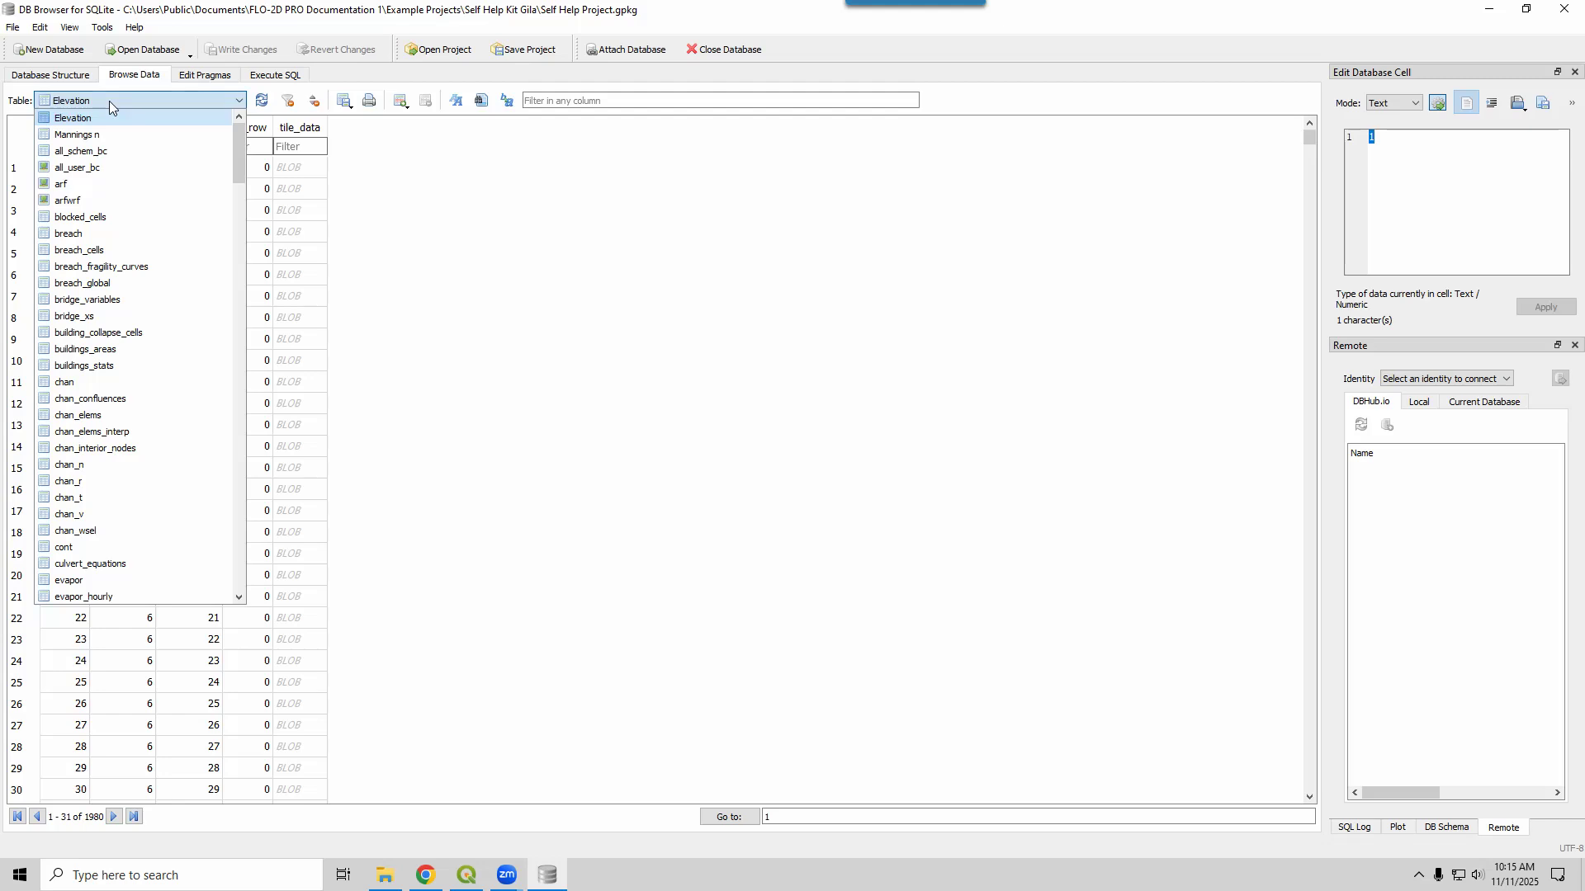
click(106, 383)
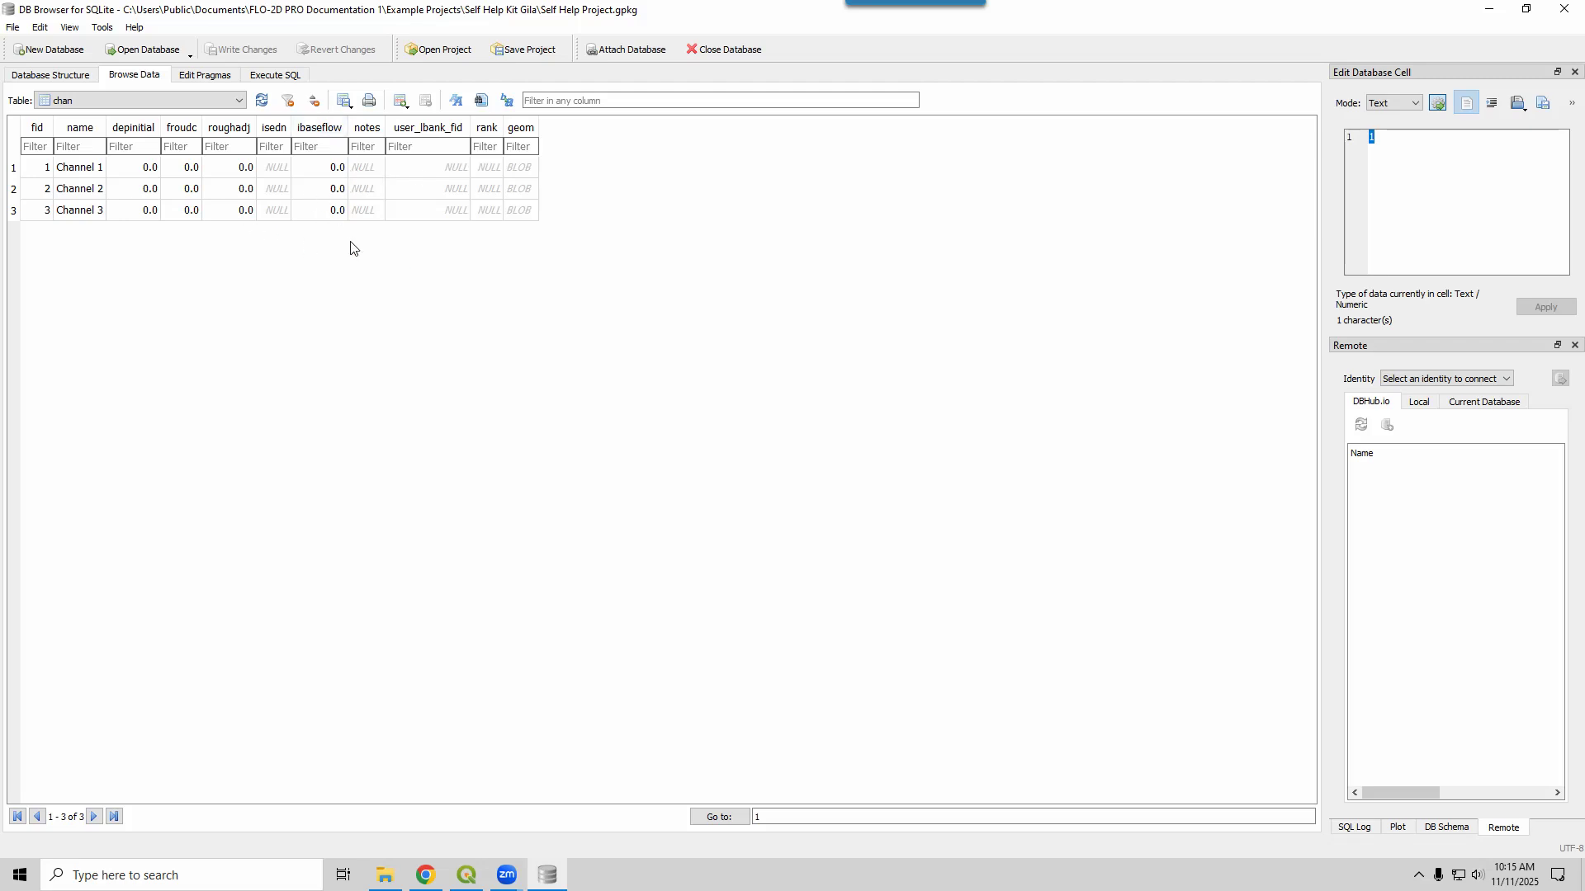
Find the infil_cells_green table in the table list and display its records
click(99, 100)
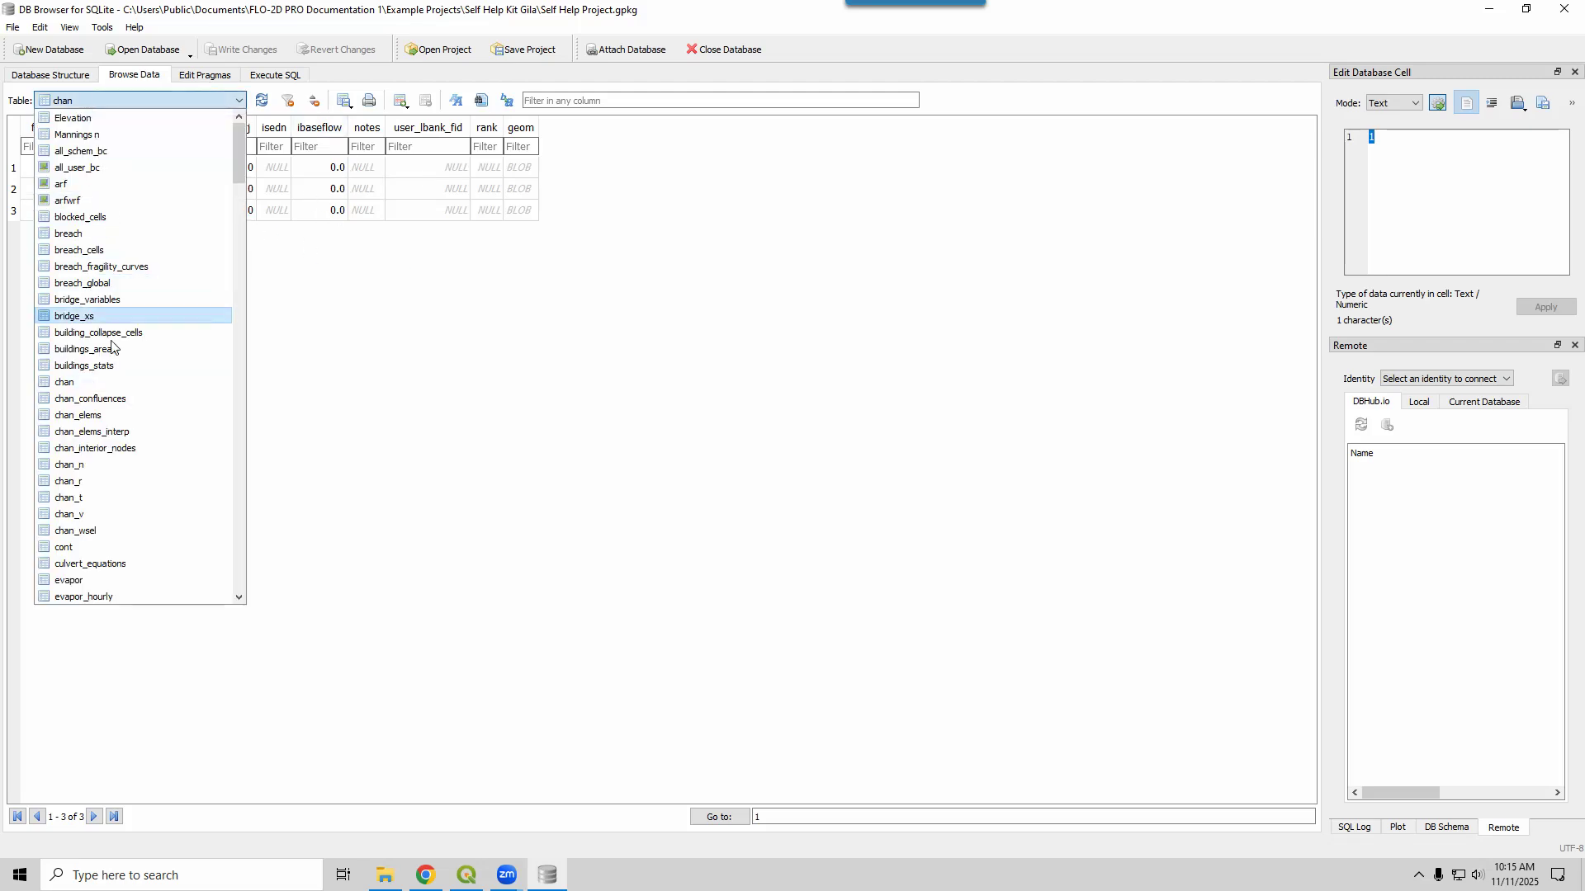
scroll(92, 441, down, 3)
scroll(91, 443, down, 3)
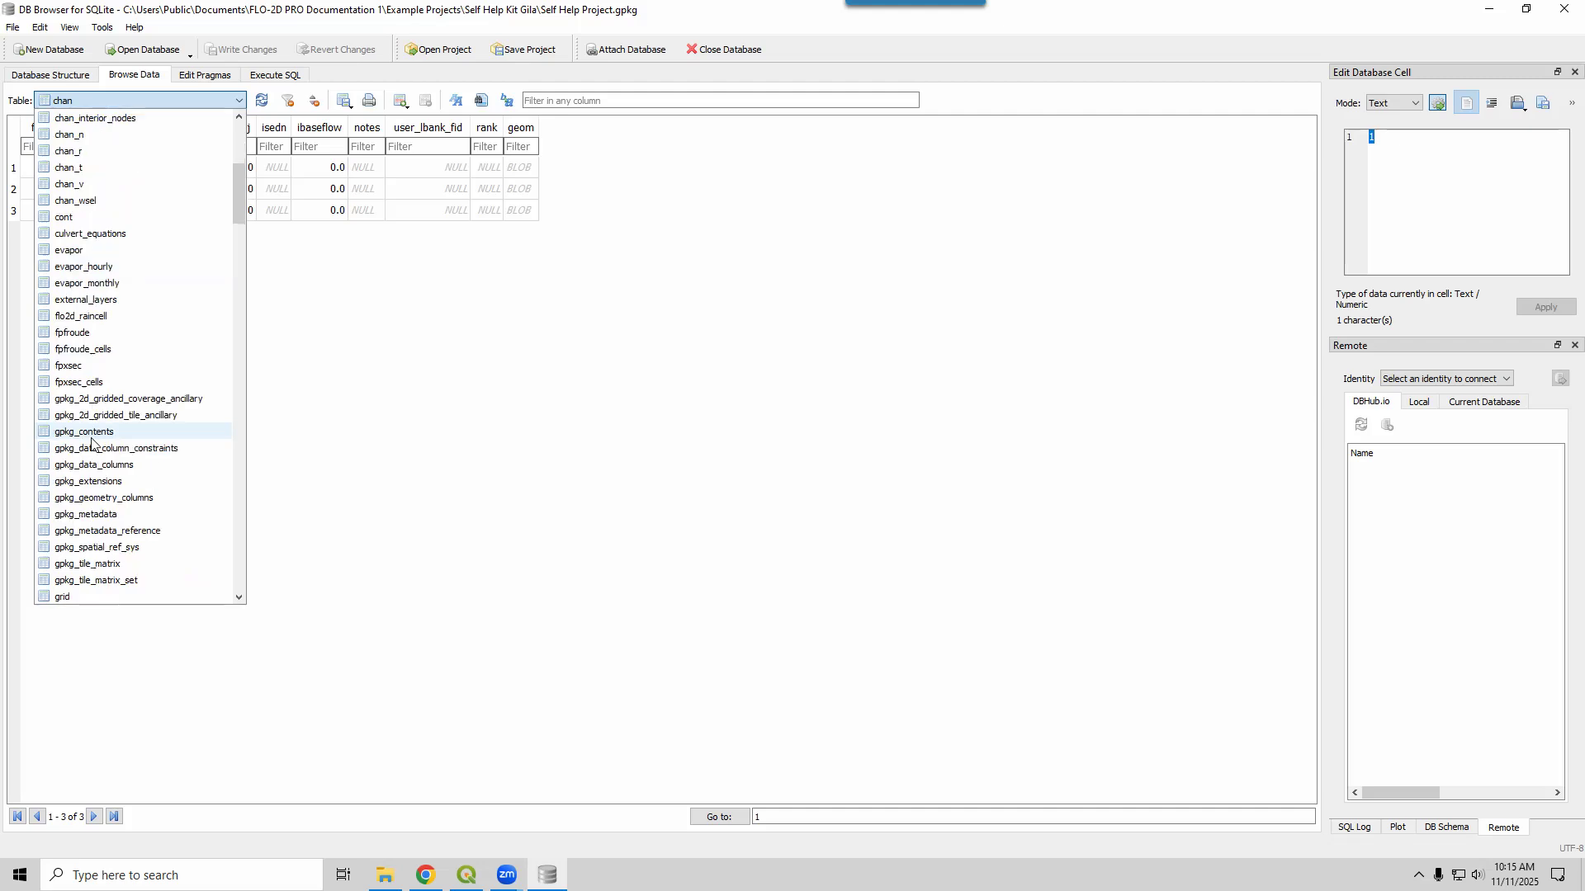
scroll(92, 443, down, 10)
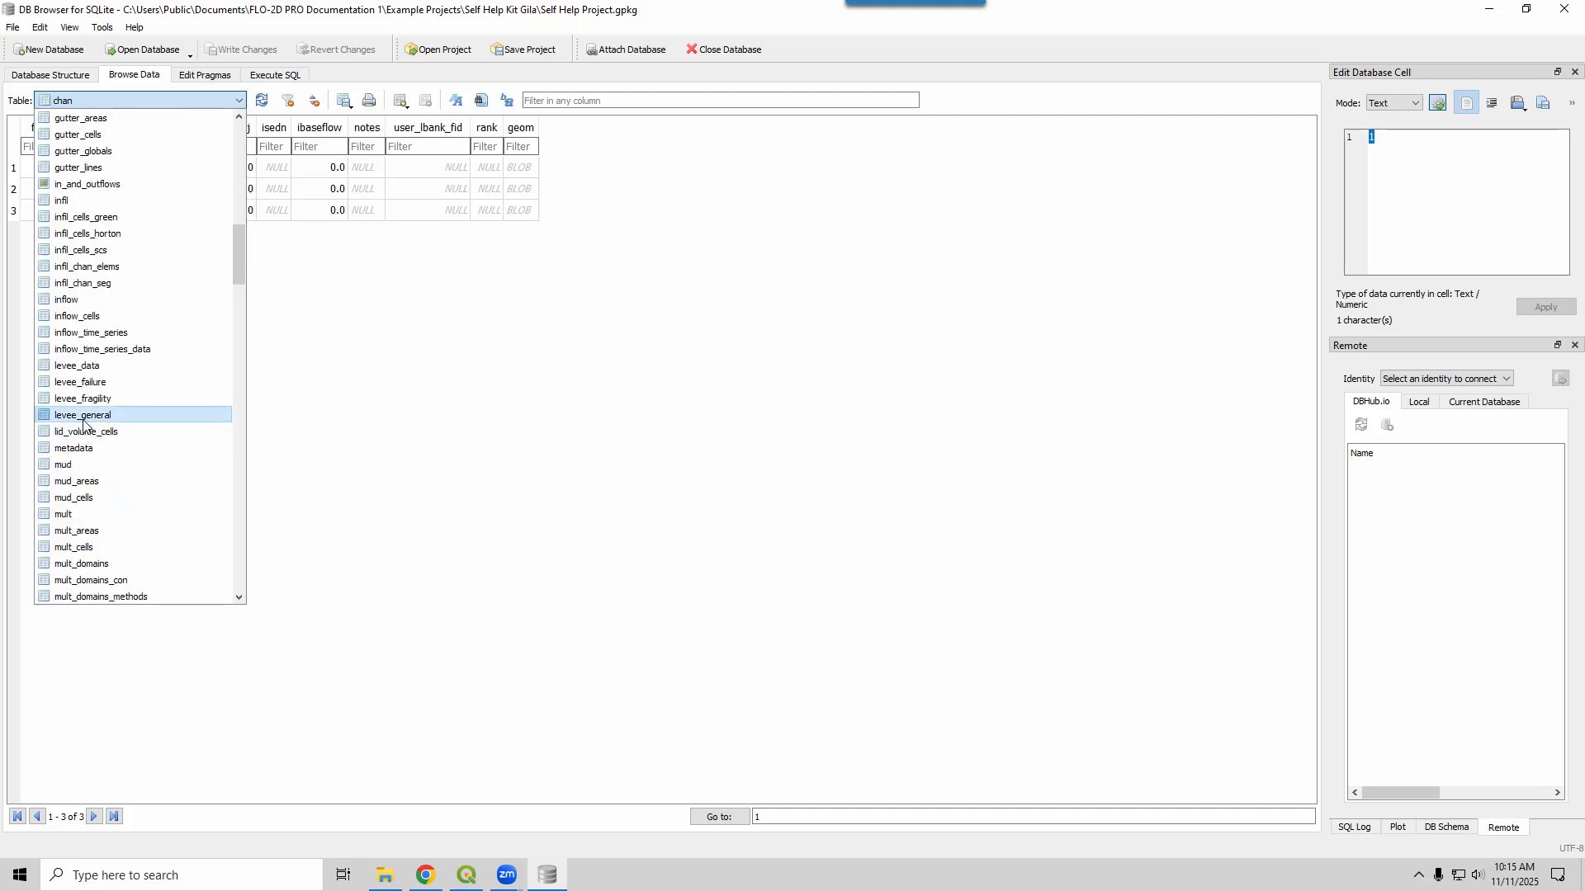
scroll(92, 443, down, 10)
scroll(83, 425, down, 1)
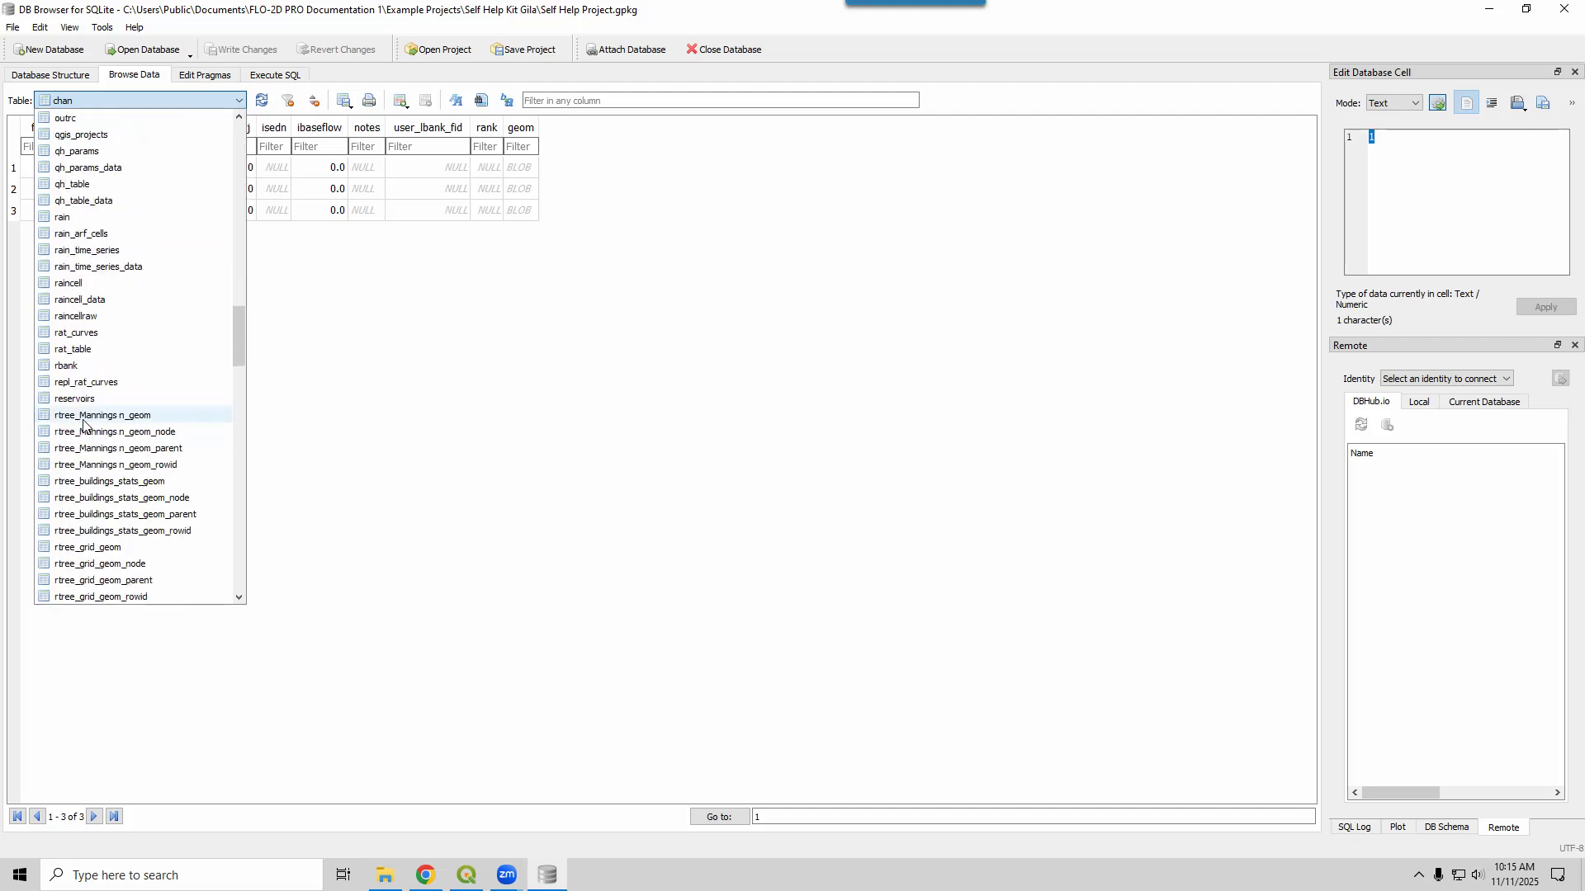
scroll(75, 261, down, 1)
scroll(75, 261, up, 1)
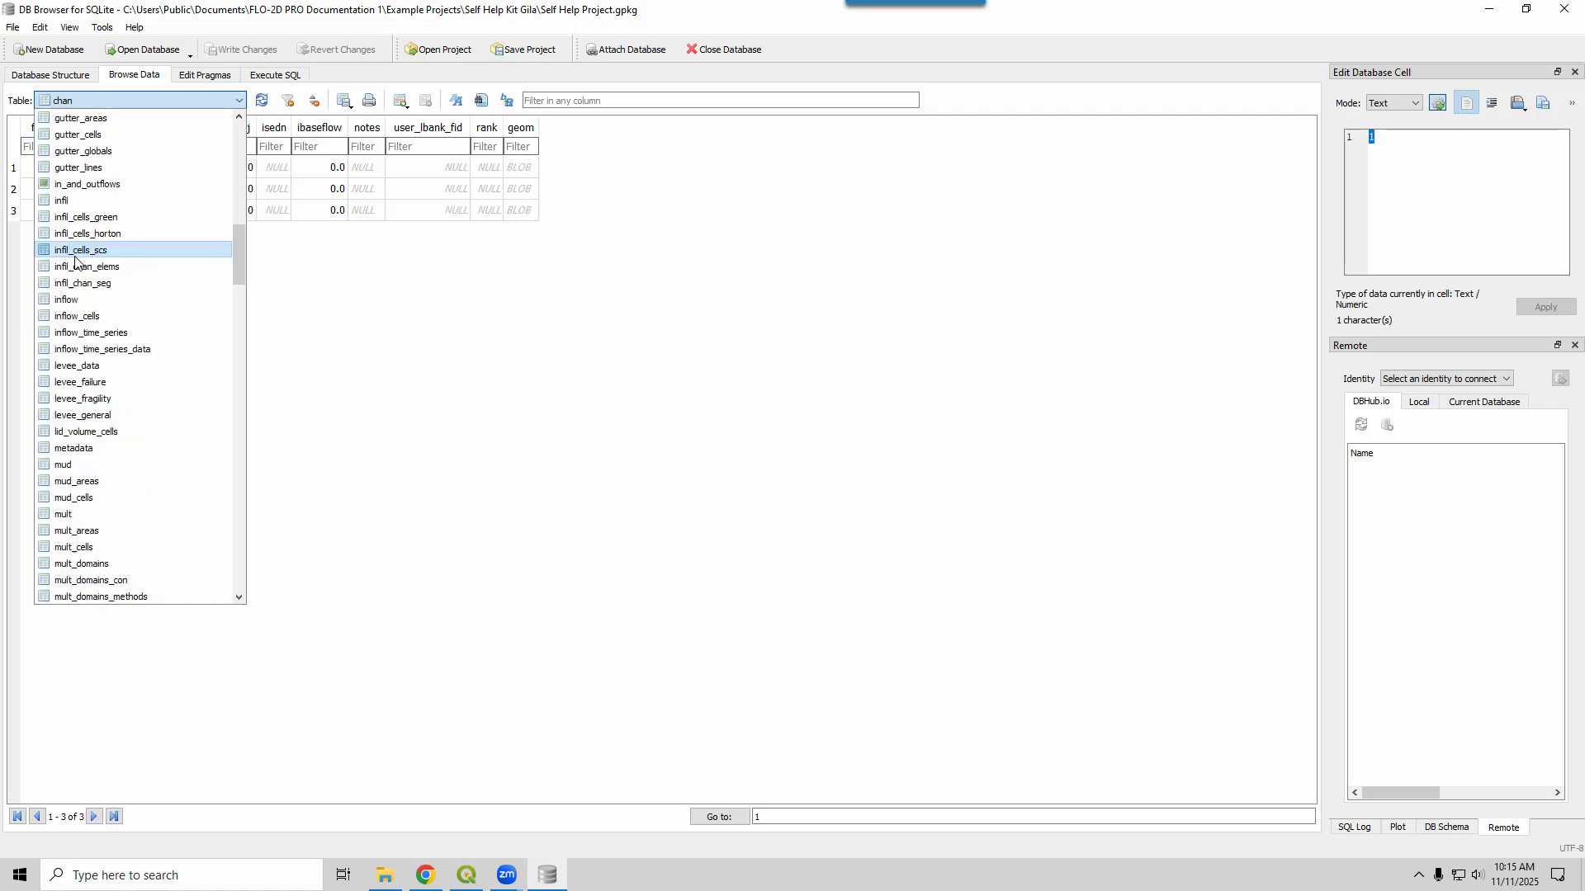
key(Escape)
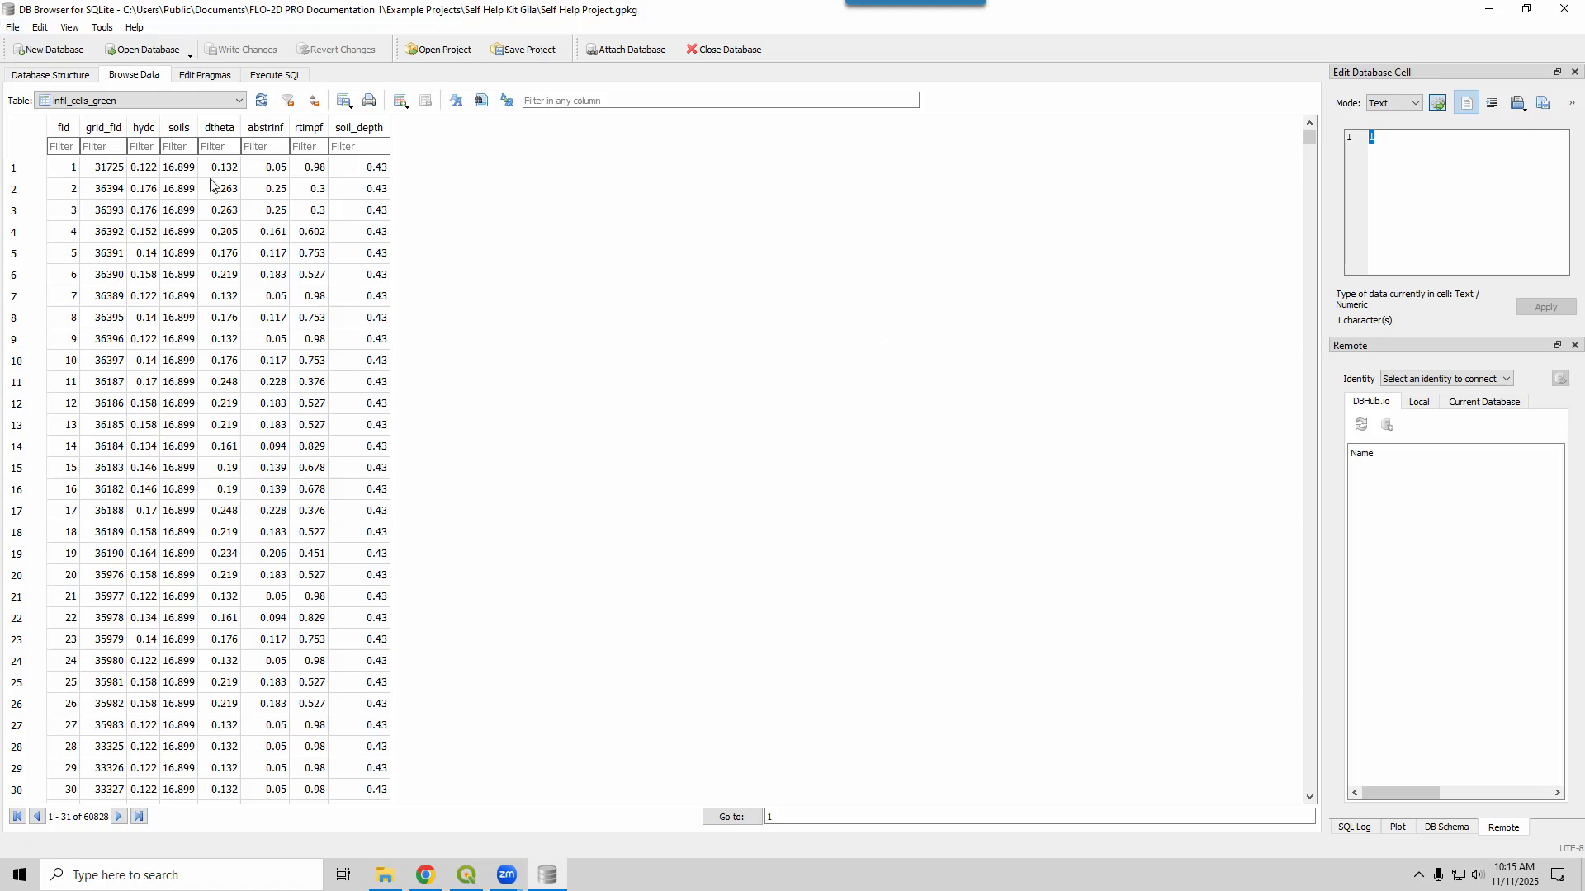
View the blank SQL editor, then close DB Browser and return to the QGIS project
click(279, 76)
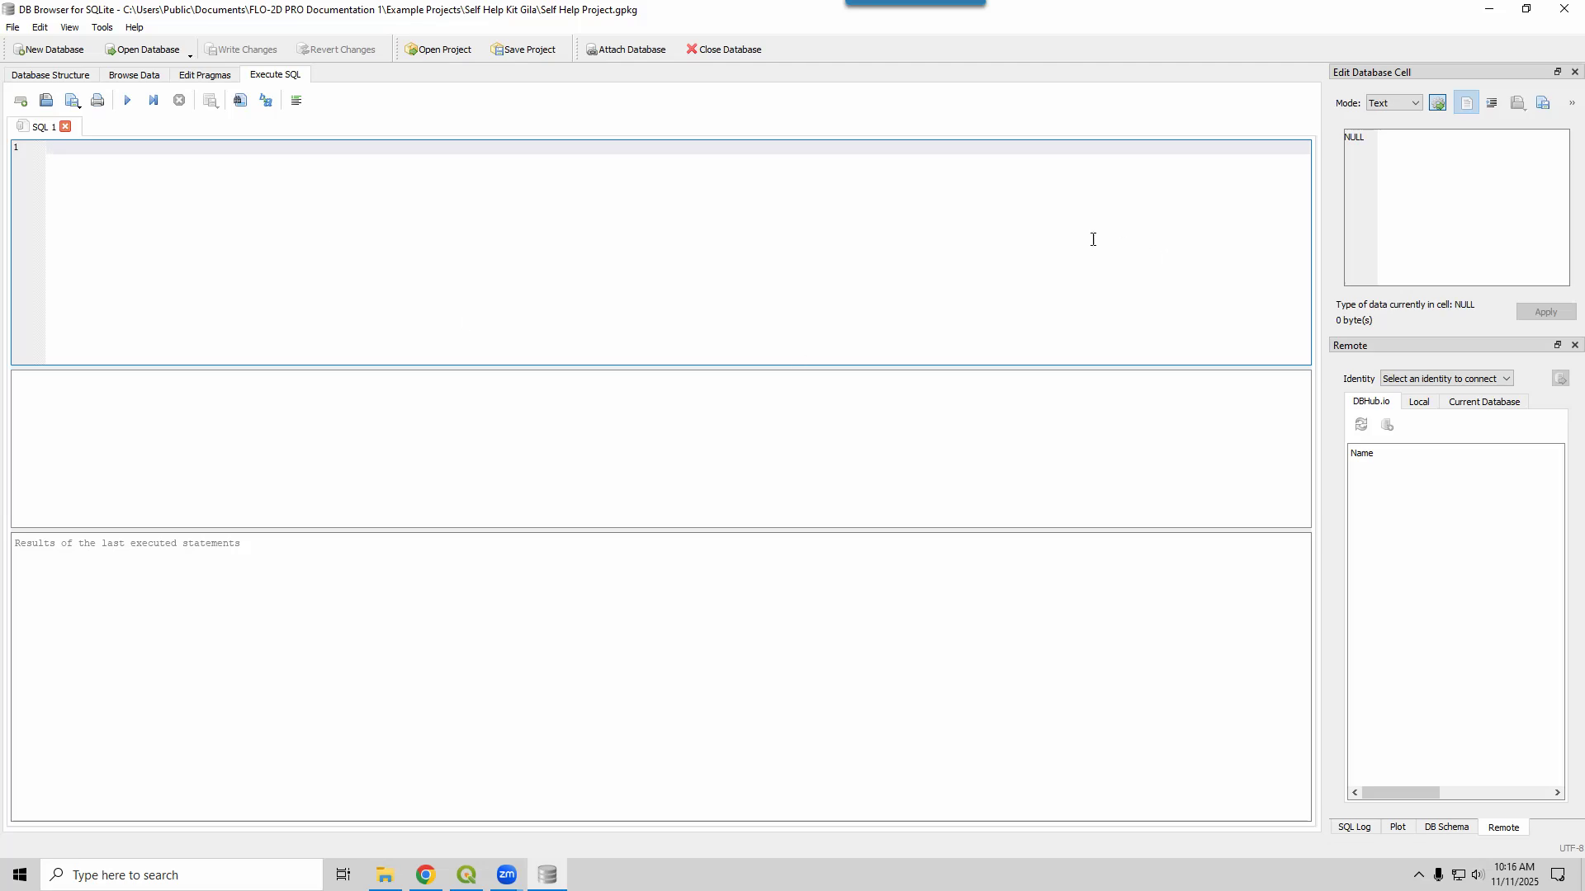
click(1565, 10)
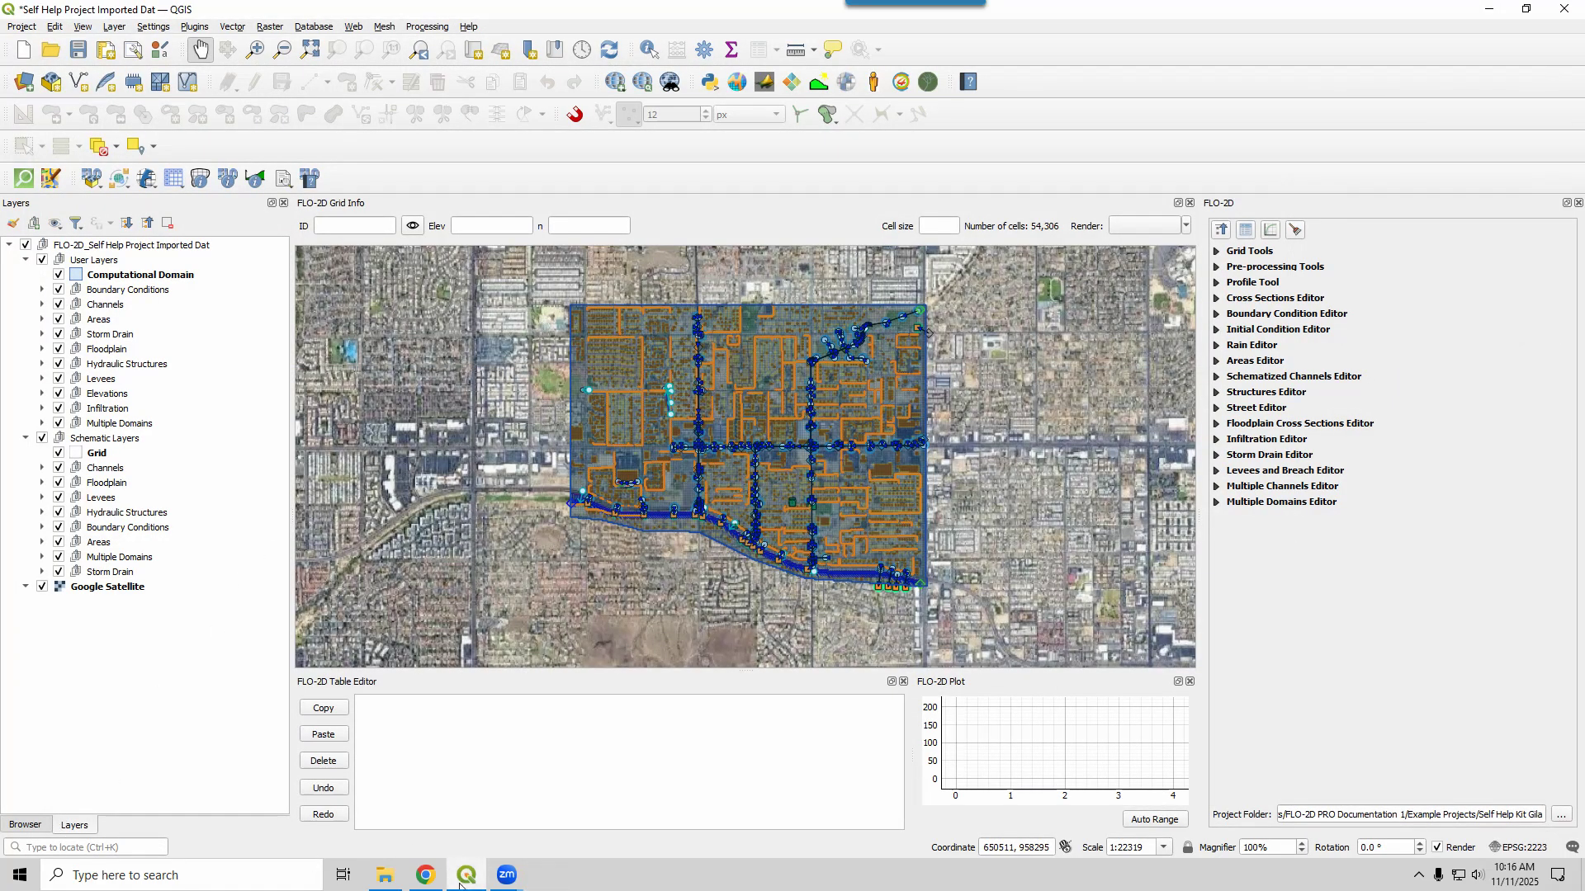
mouse_move(459, 886)
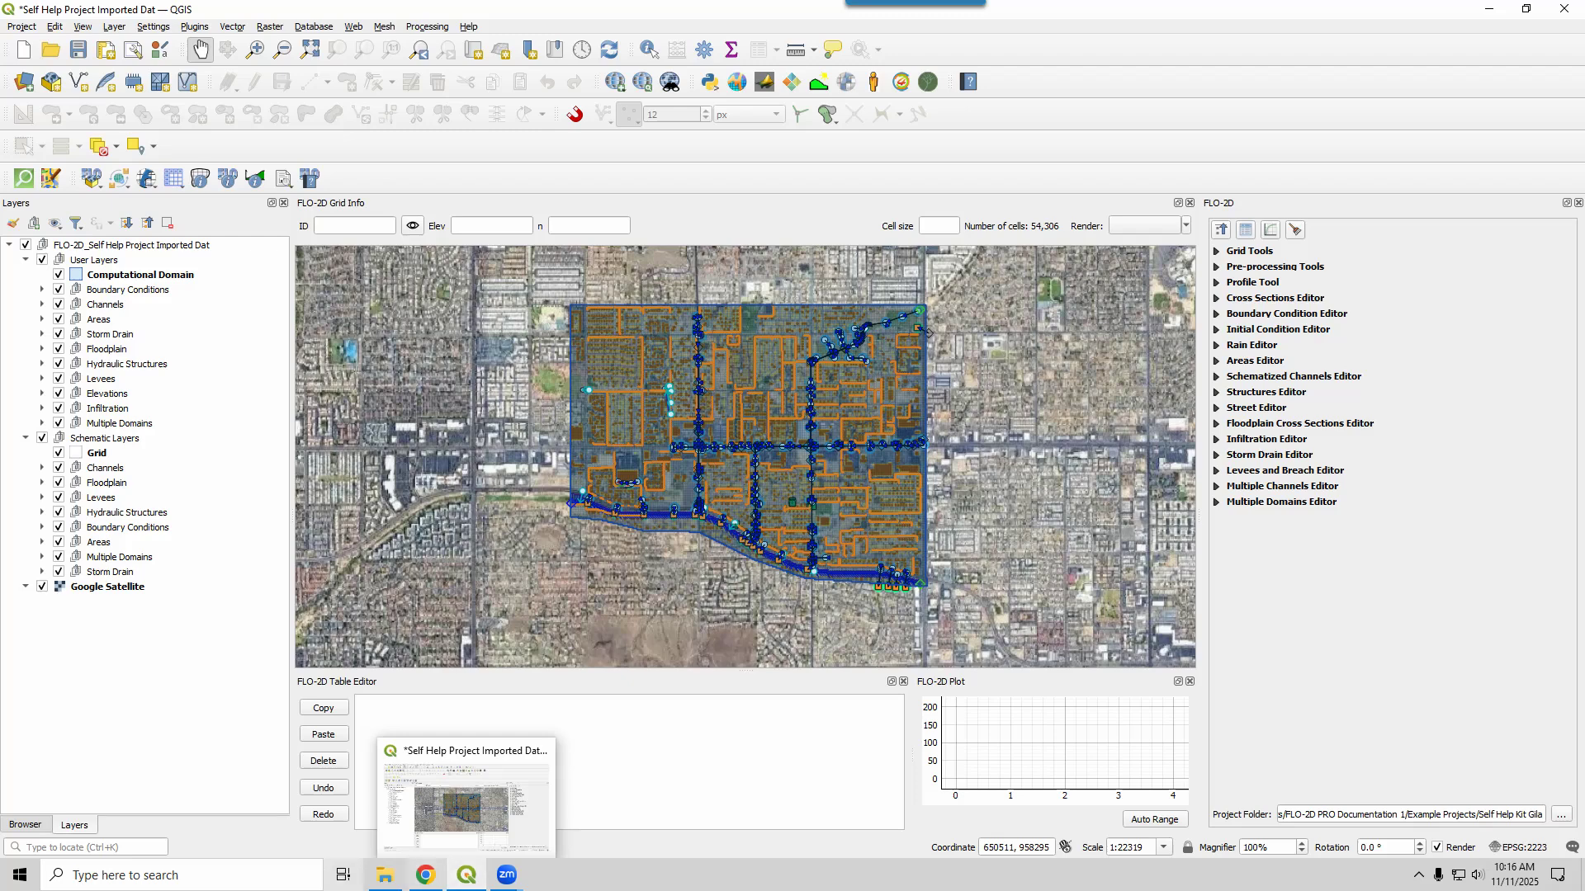
click(382, 877)
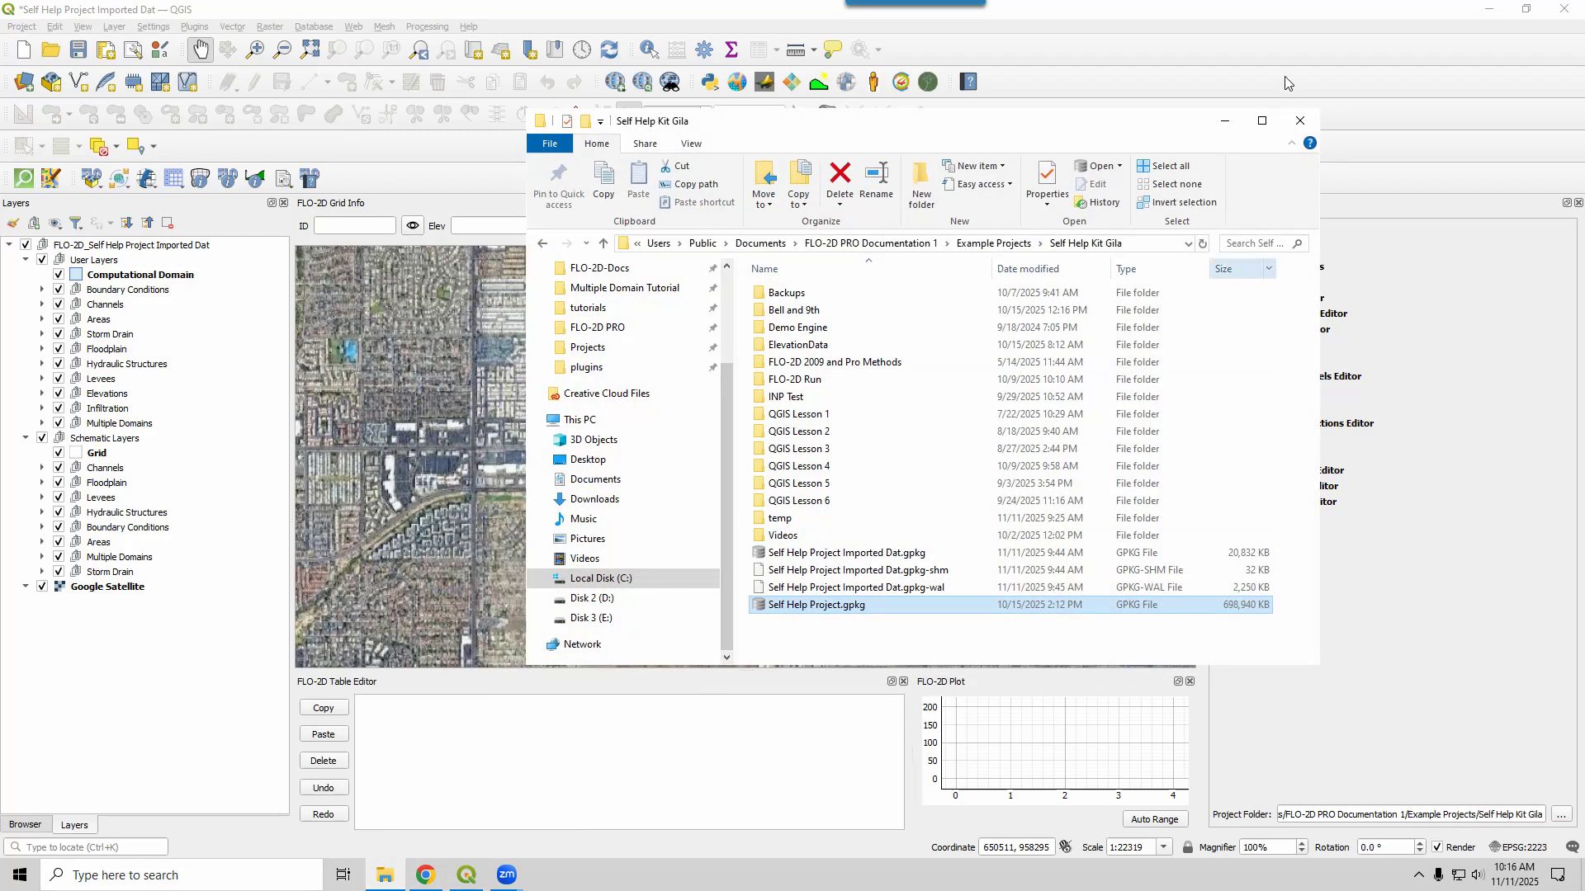
click(1221, 123)
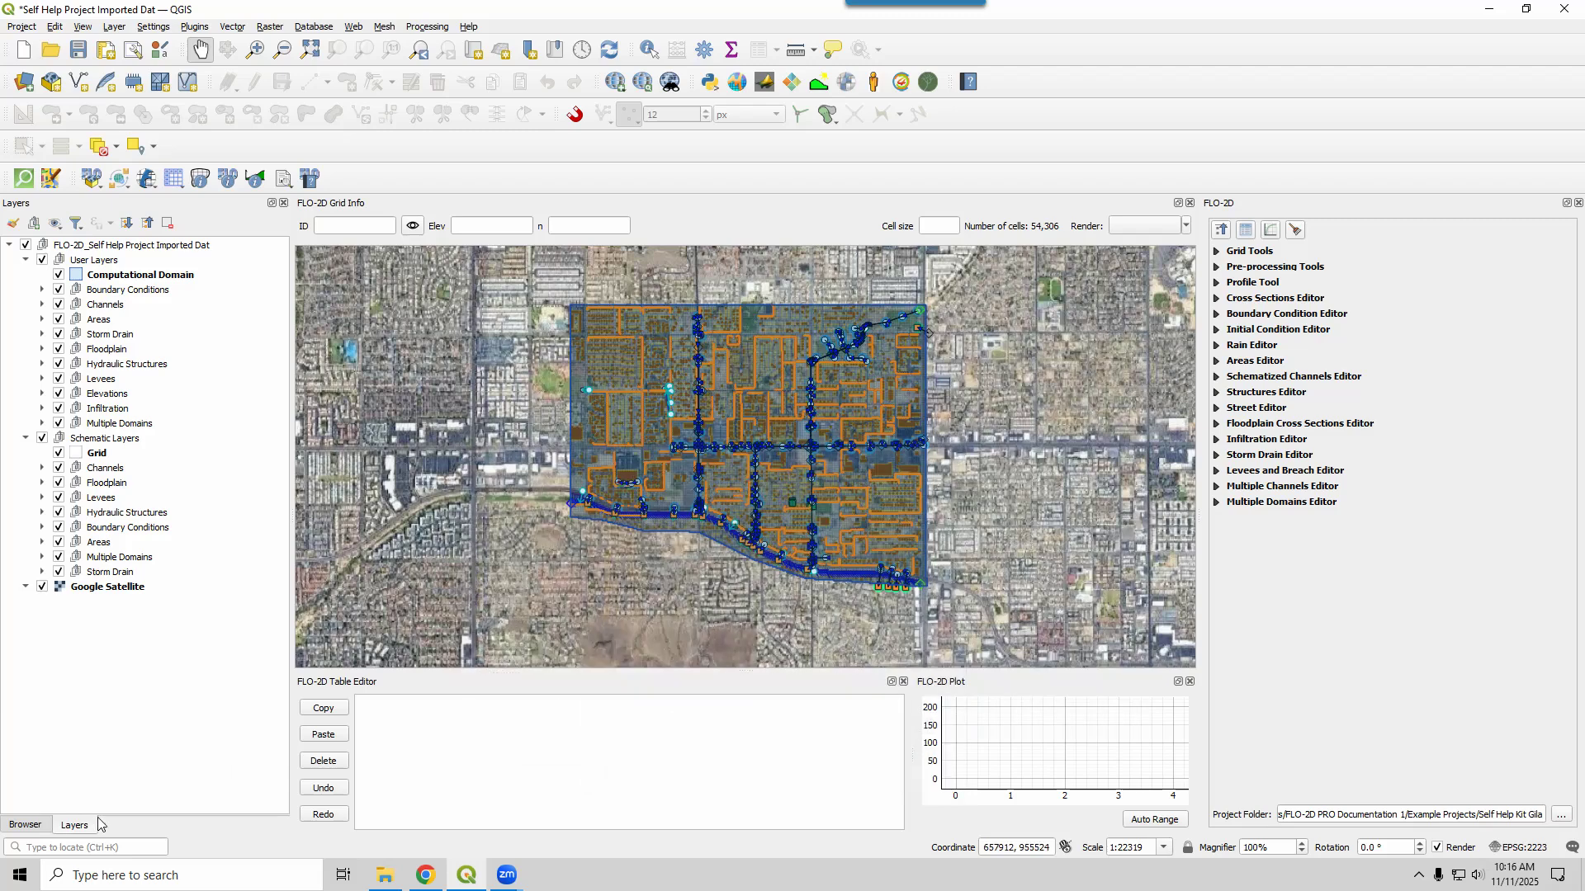
Add a new GeoPackage connection to Self Help Project.gpkg in the QGIS Browser
click(51, 823)
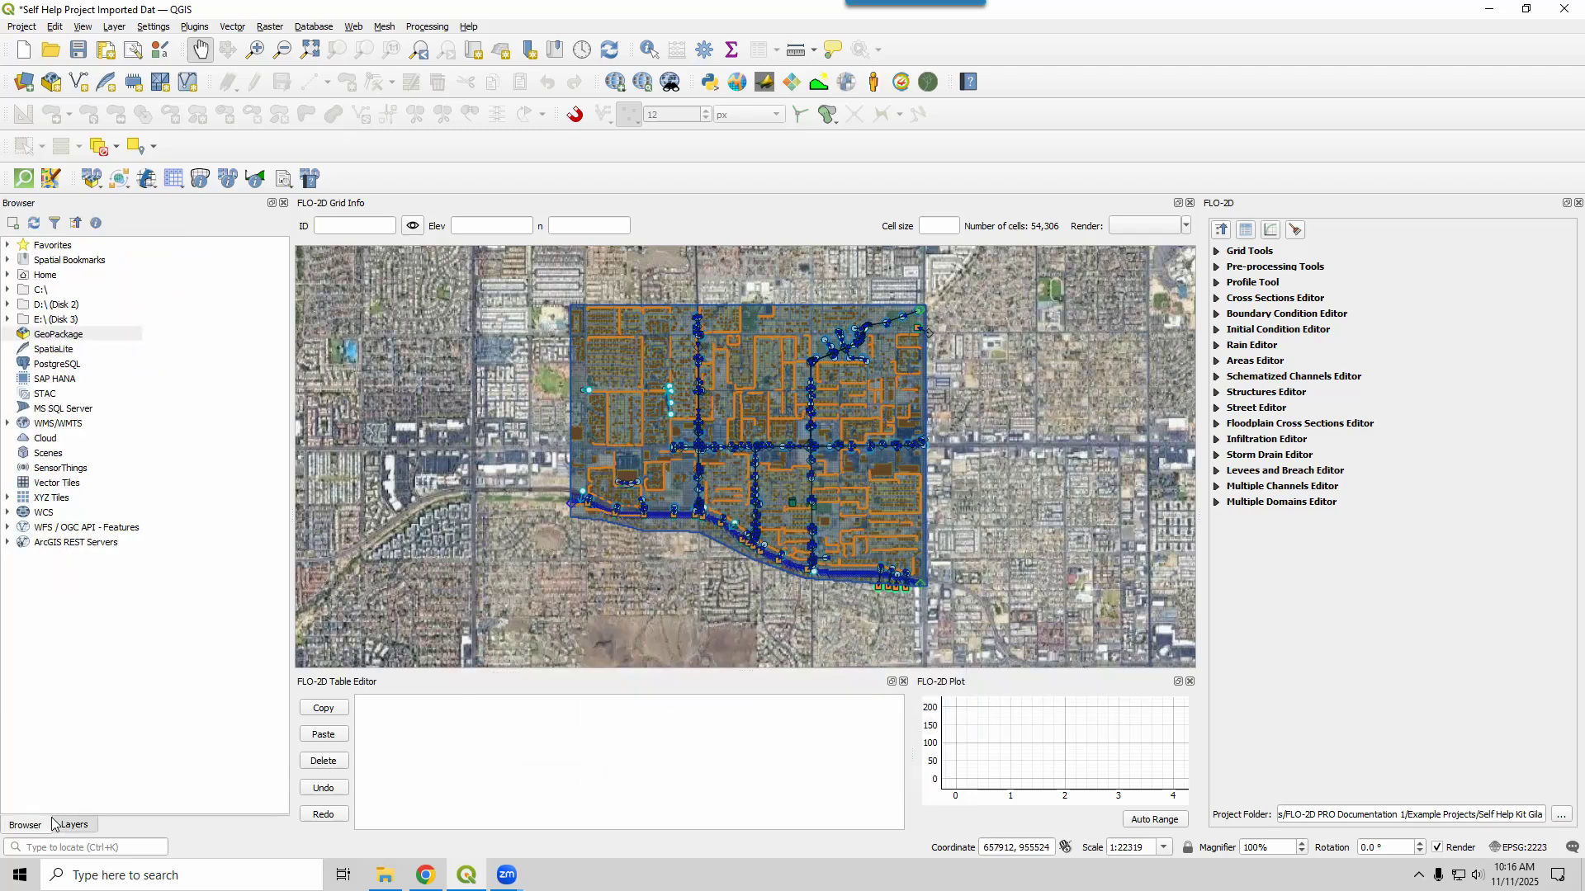
right_click(52, 334)
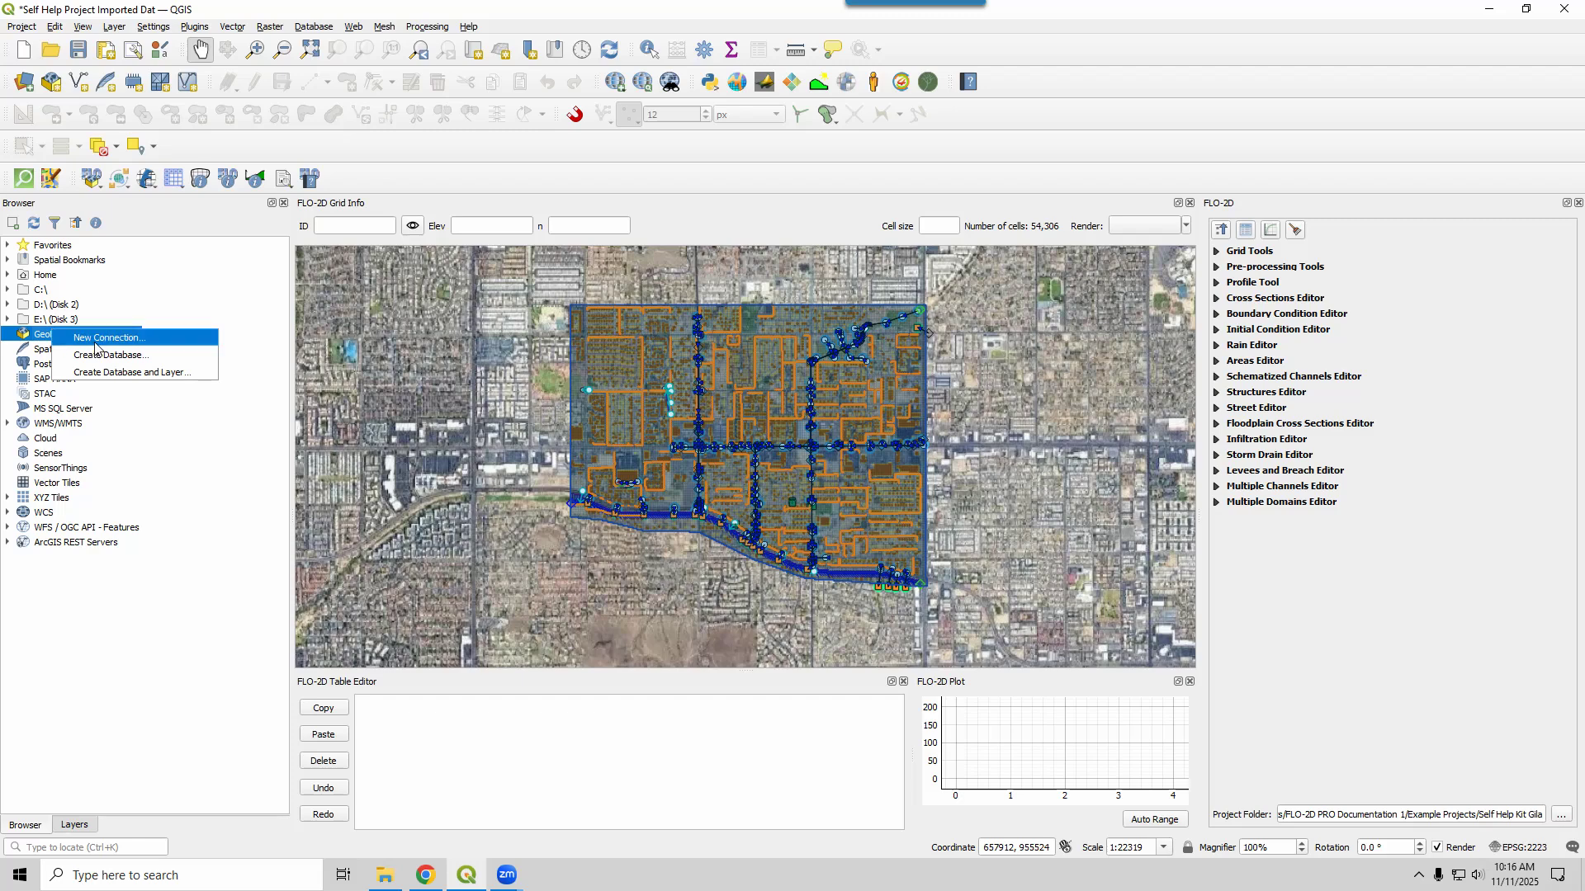
click(95, 338)
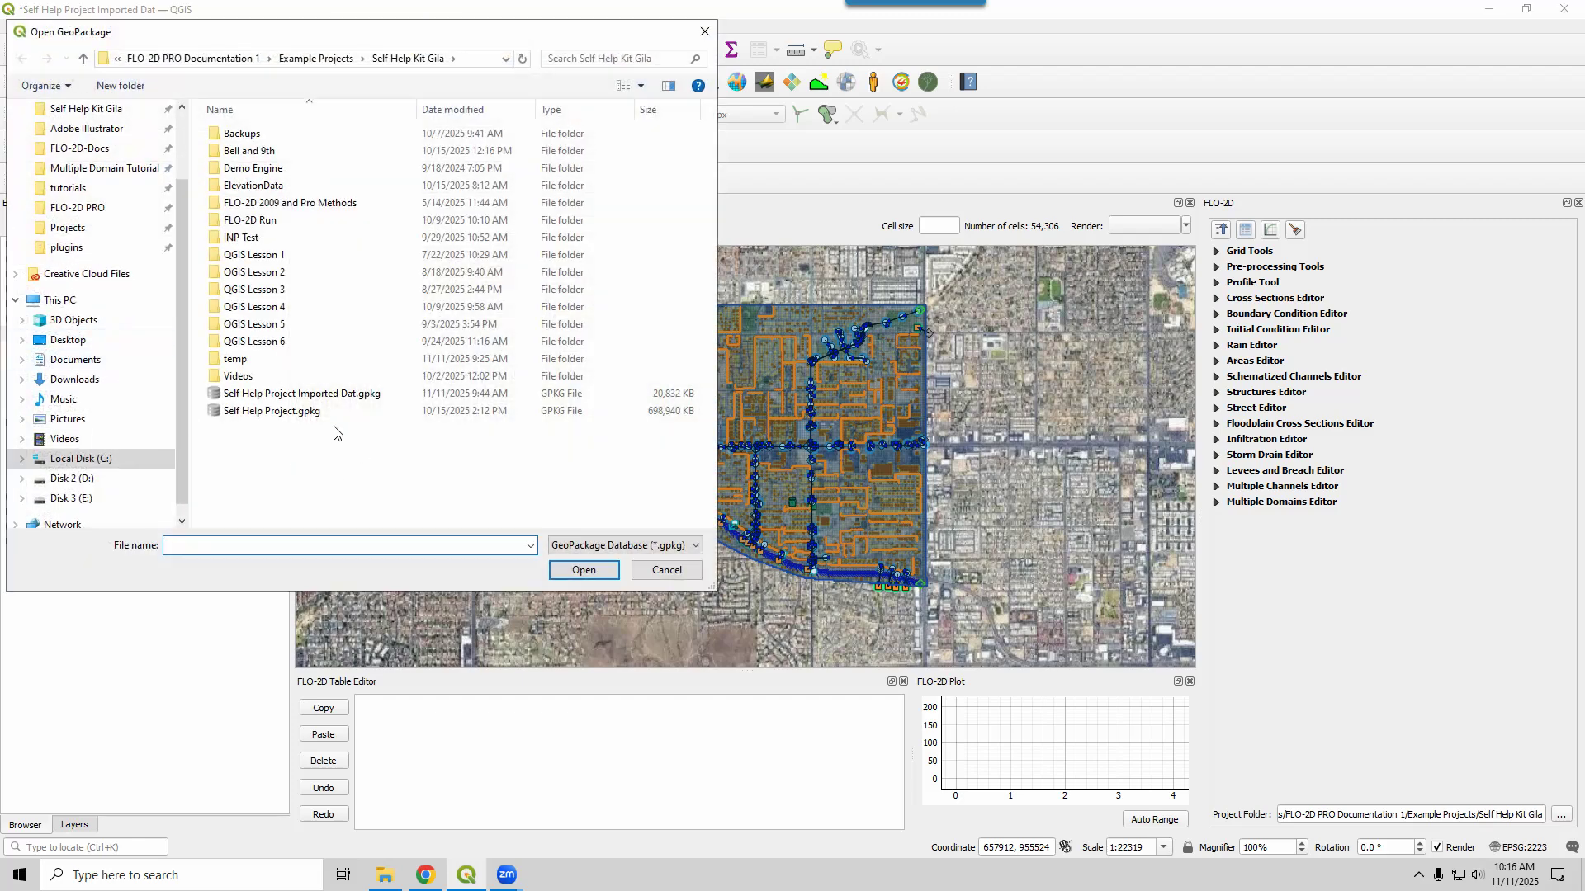
click(305, 411)
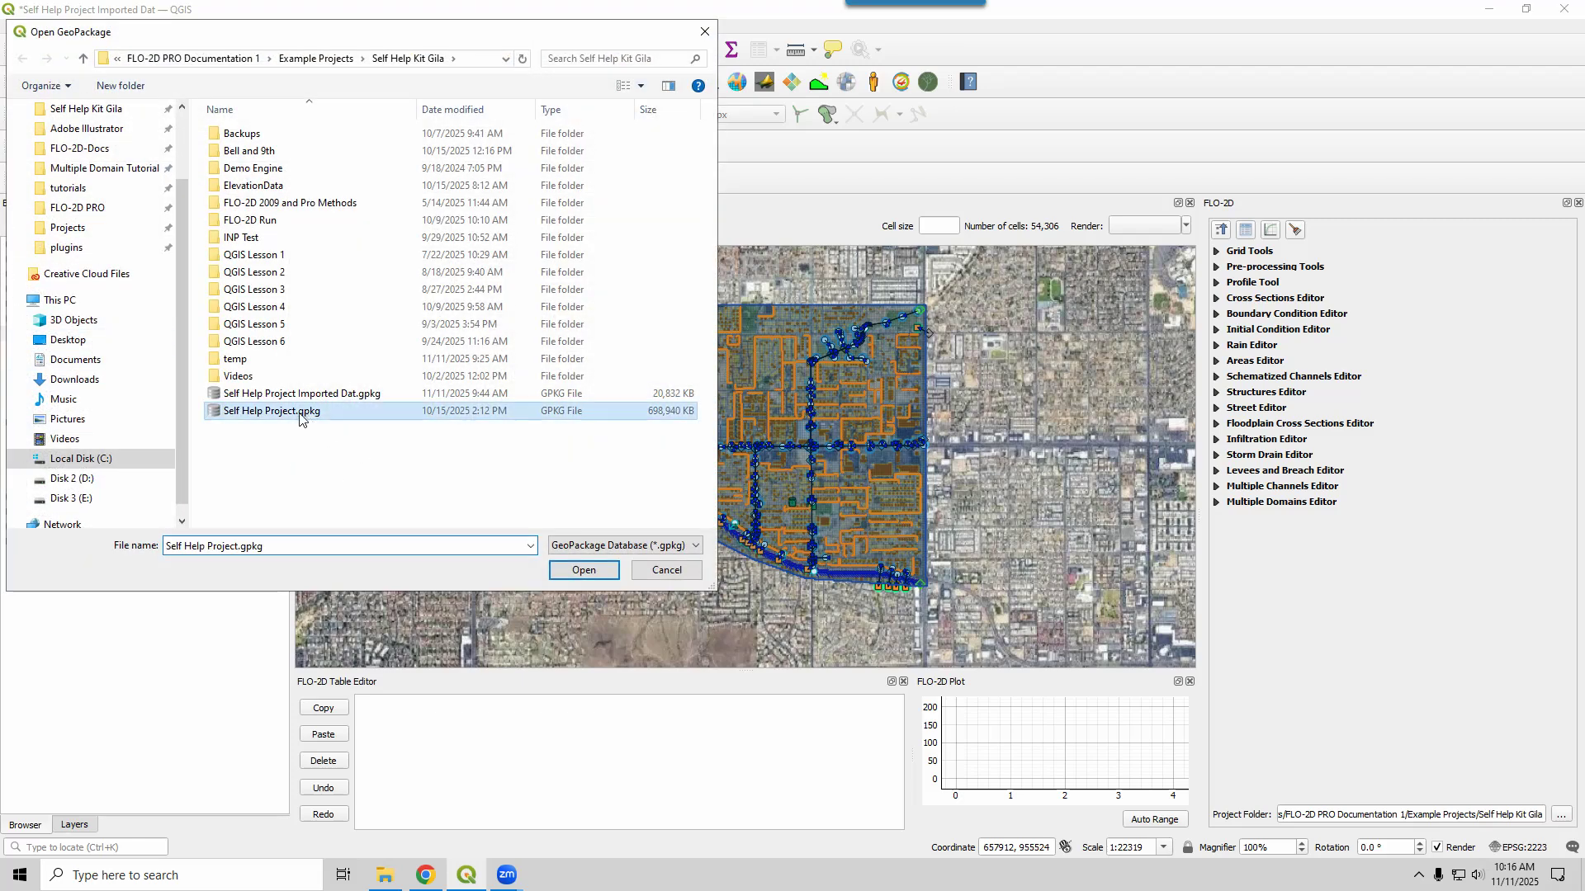
click(583, 569)
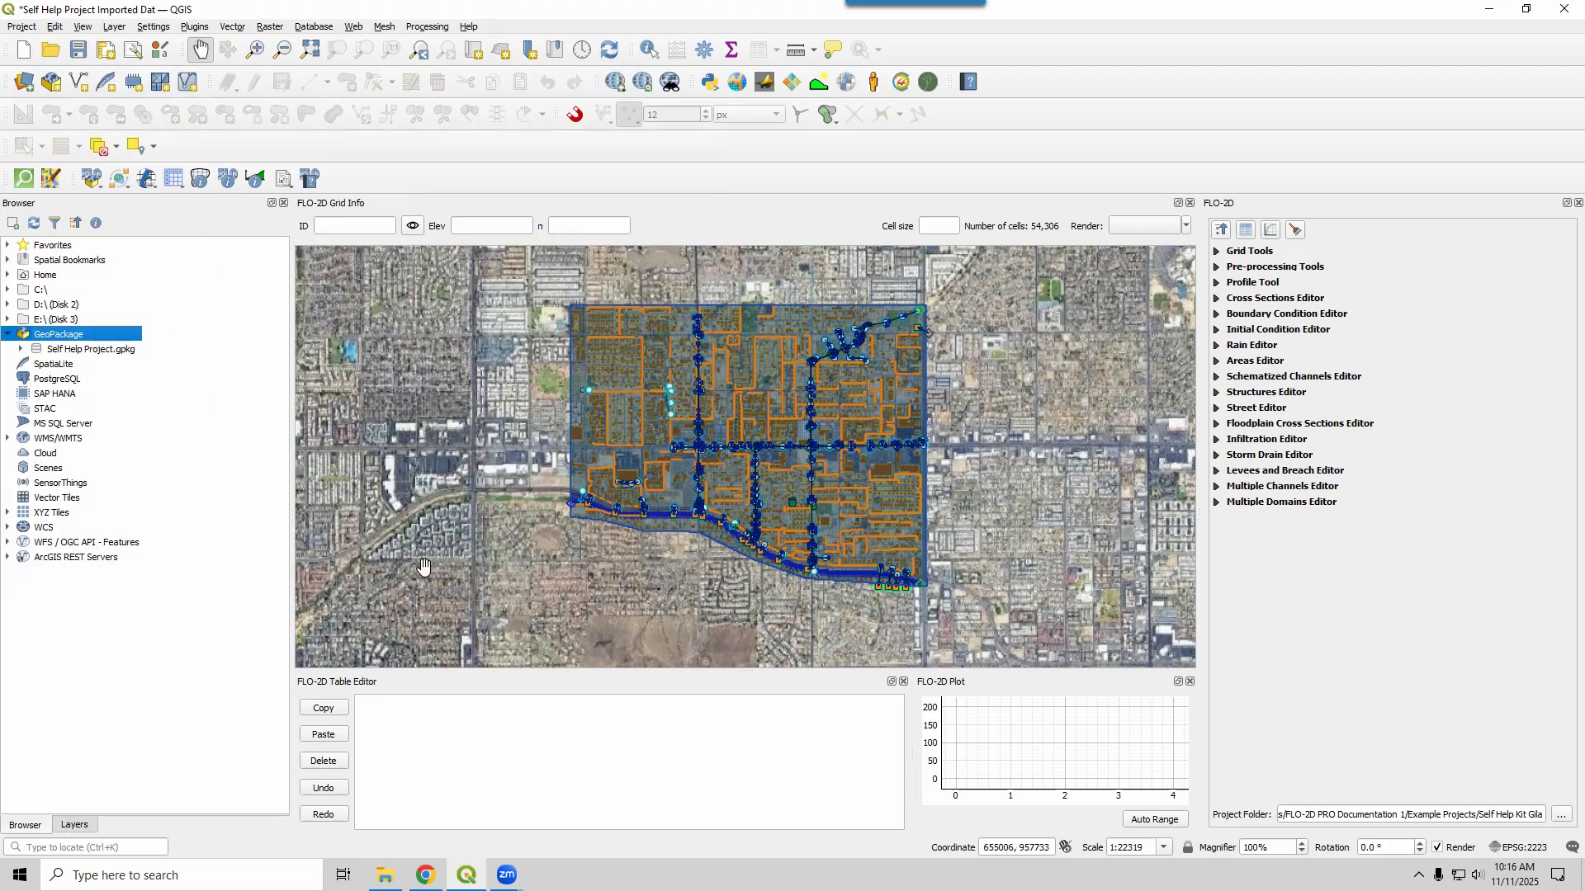
Expand the Self Help Project.gpkg connection and examine its layers and tables, such as all_user_bc and Elevation
click(21, 349)
click(67, 396)
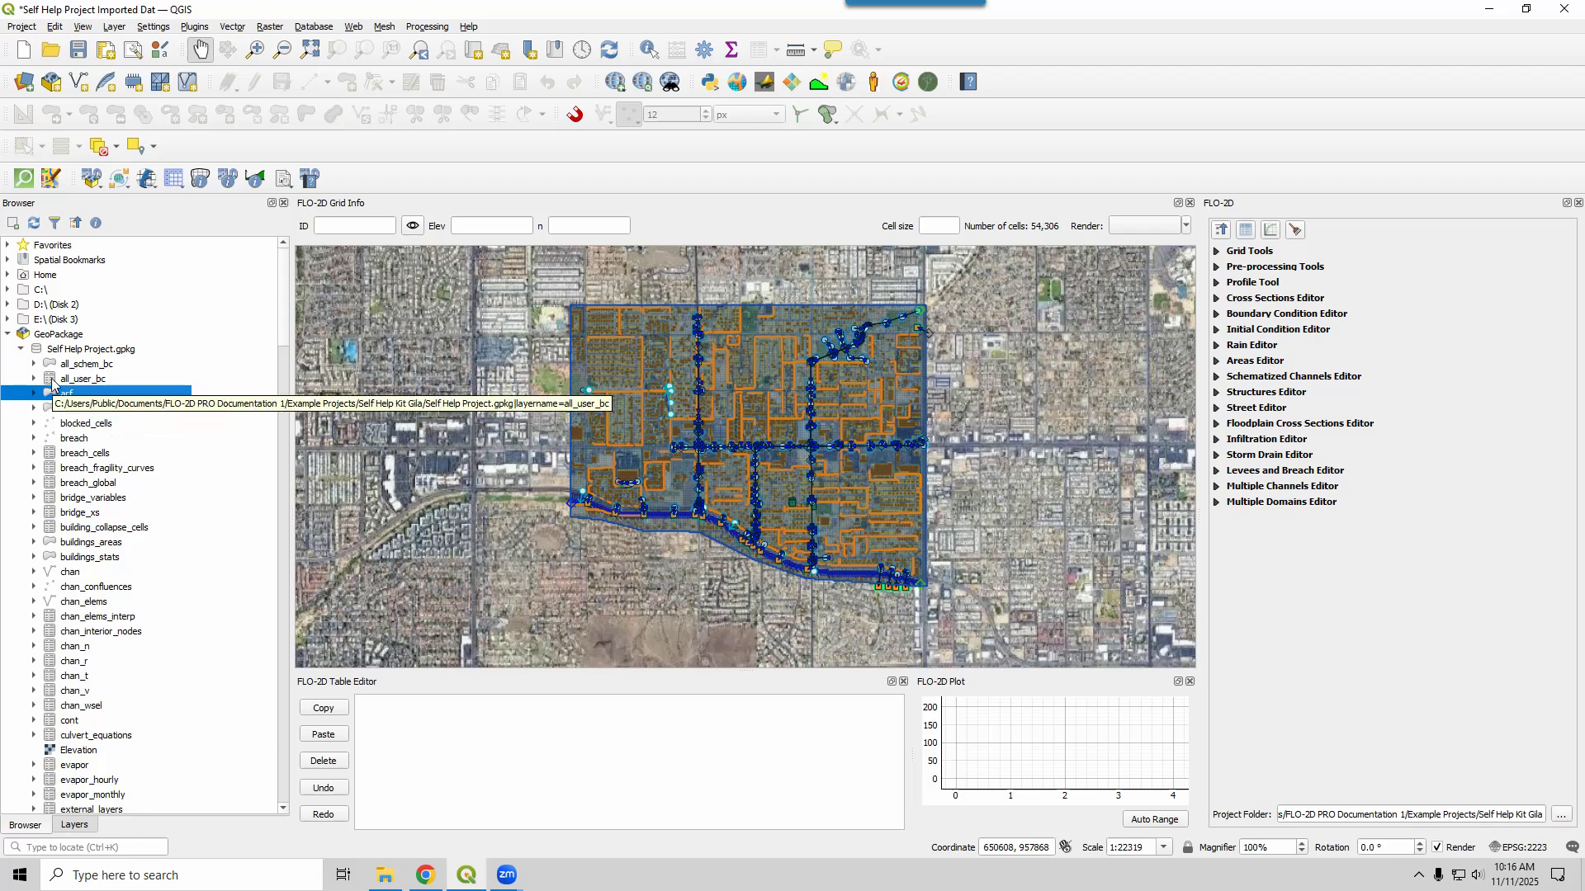
click(64, 381)
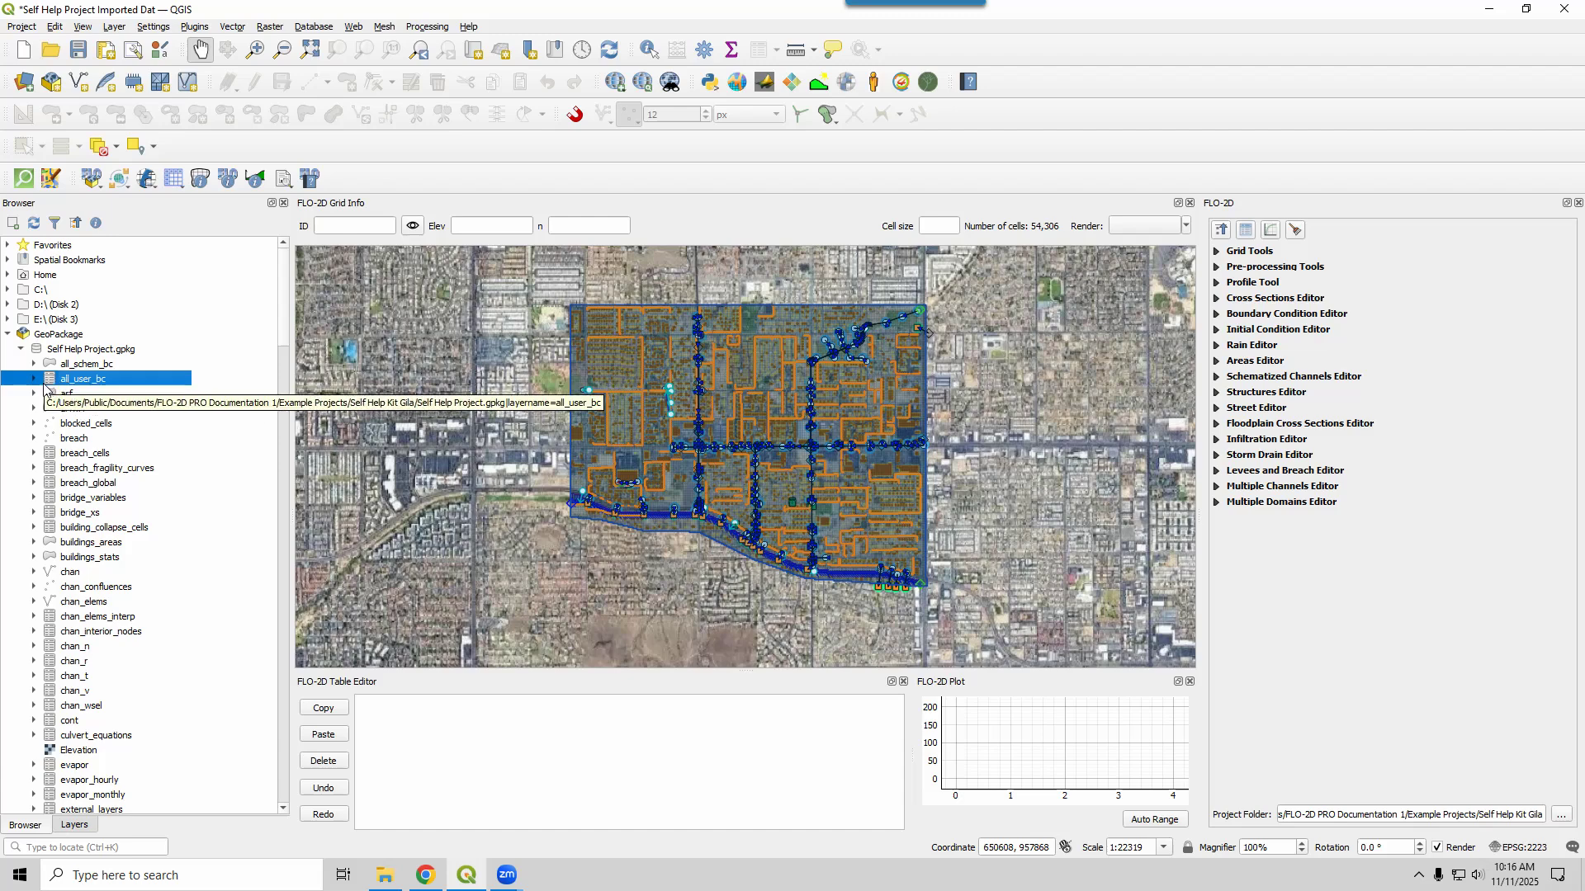
click(47, 570)
click(67, 751)
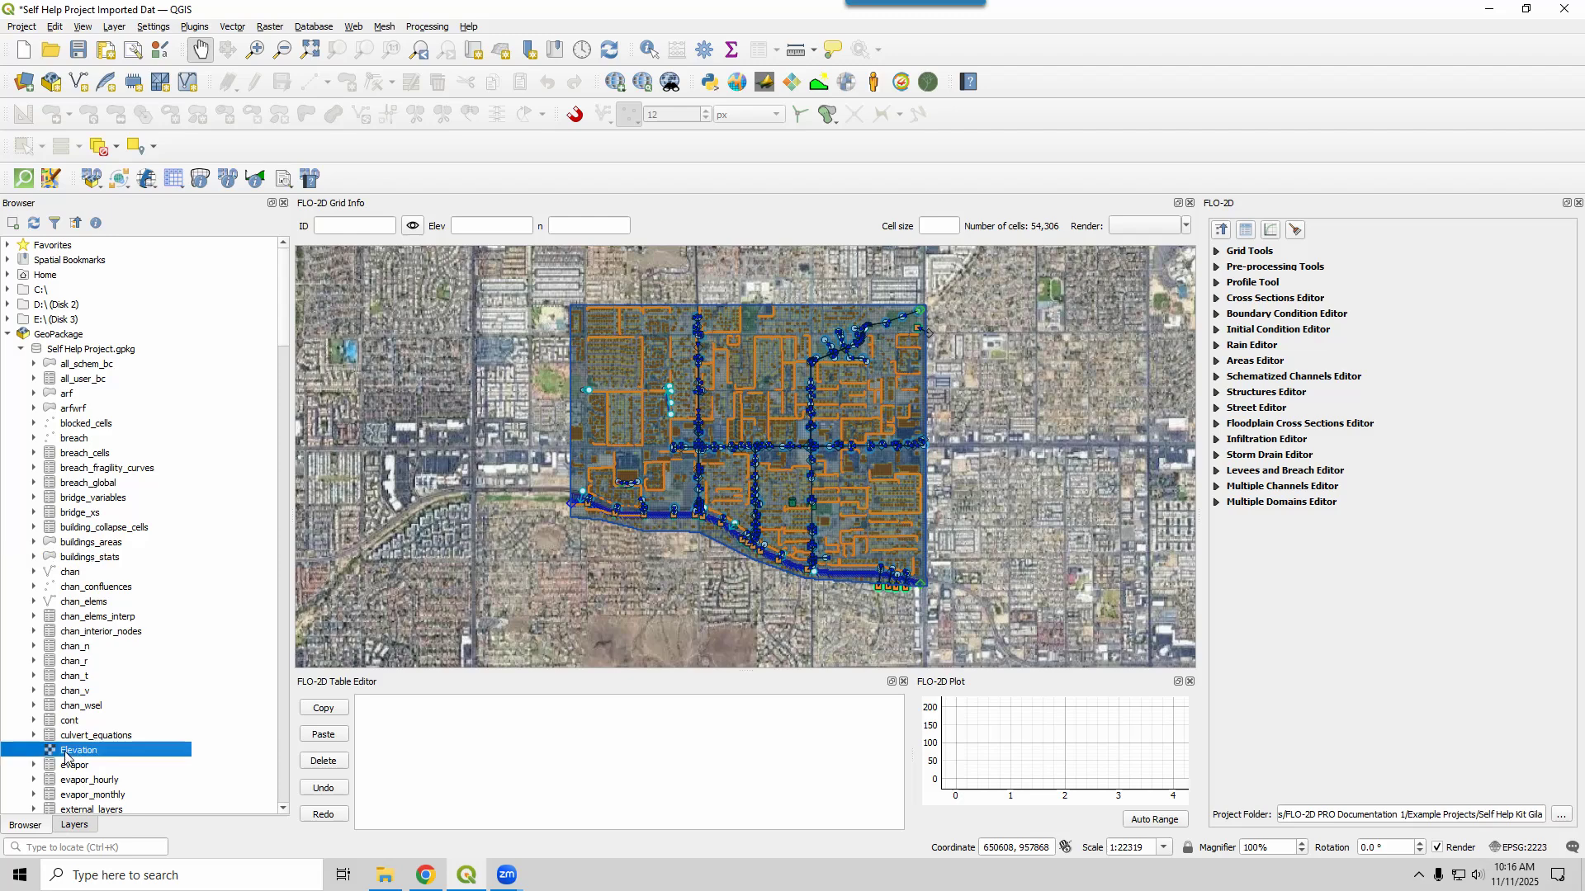
Browse the remaining layers and tables of the Self Help Project.gpkg connection and select its stored Self Help Project entry
scroll(189, 518, down, 20)
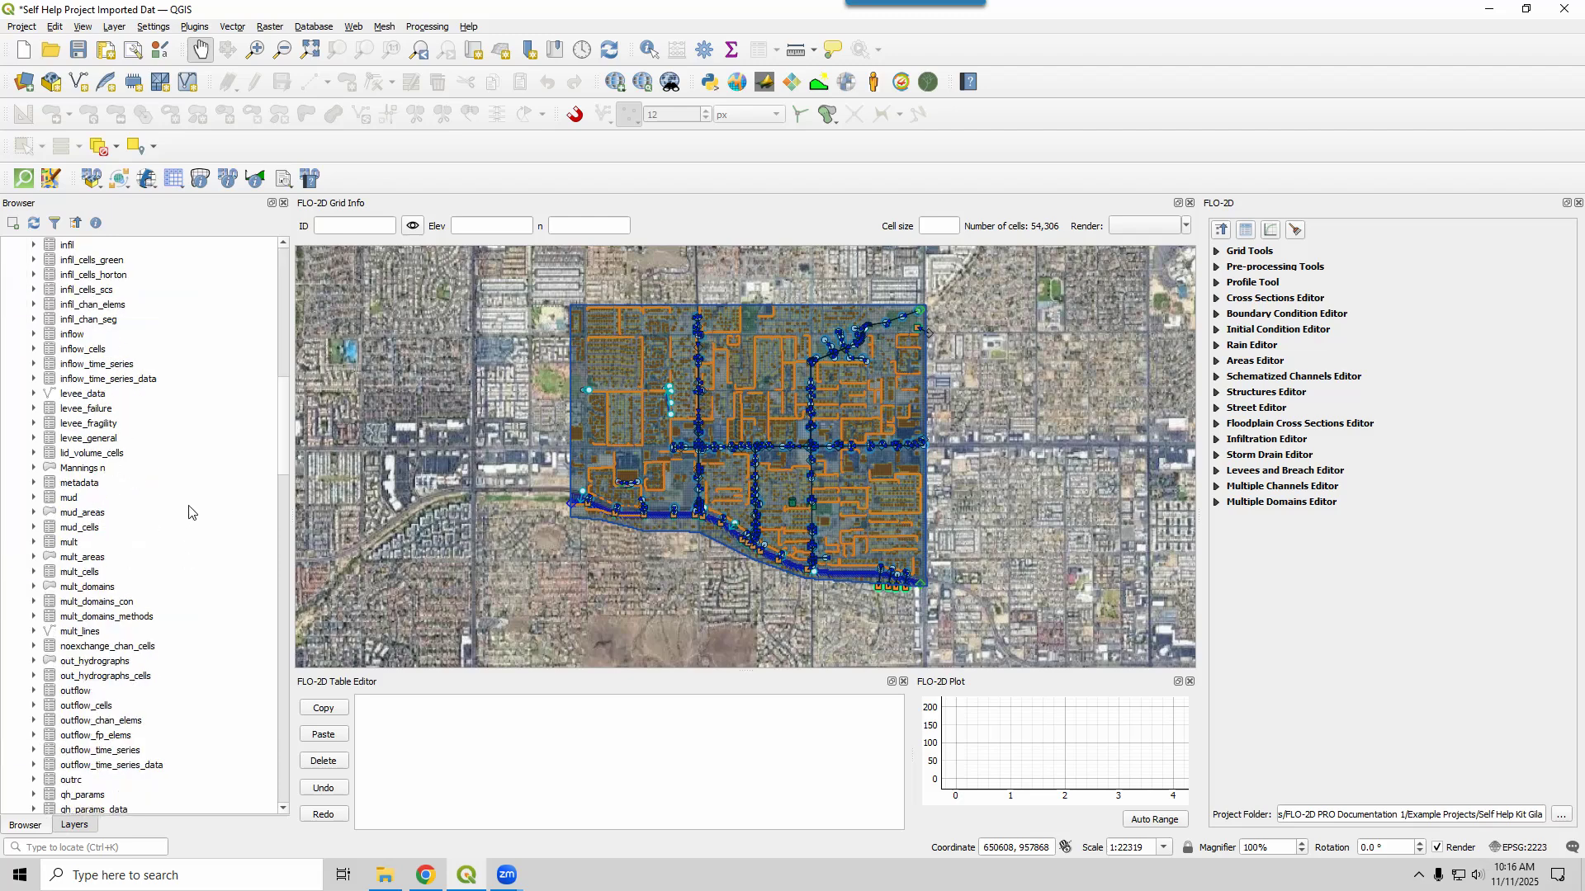
click(89, 558)
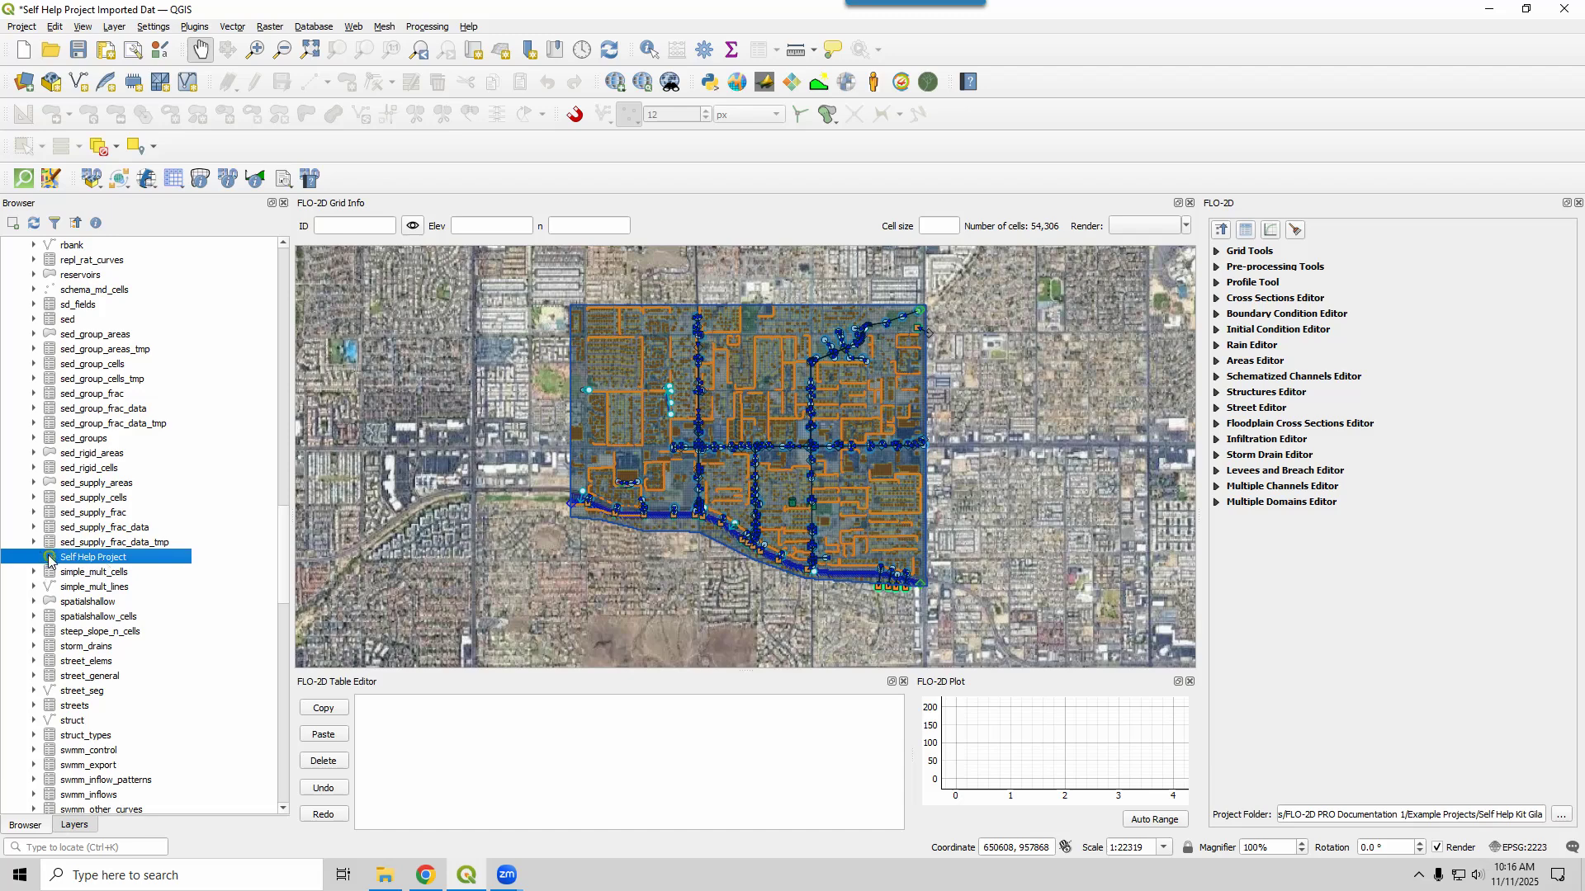
scroll(49, 561, down, 20)
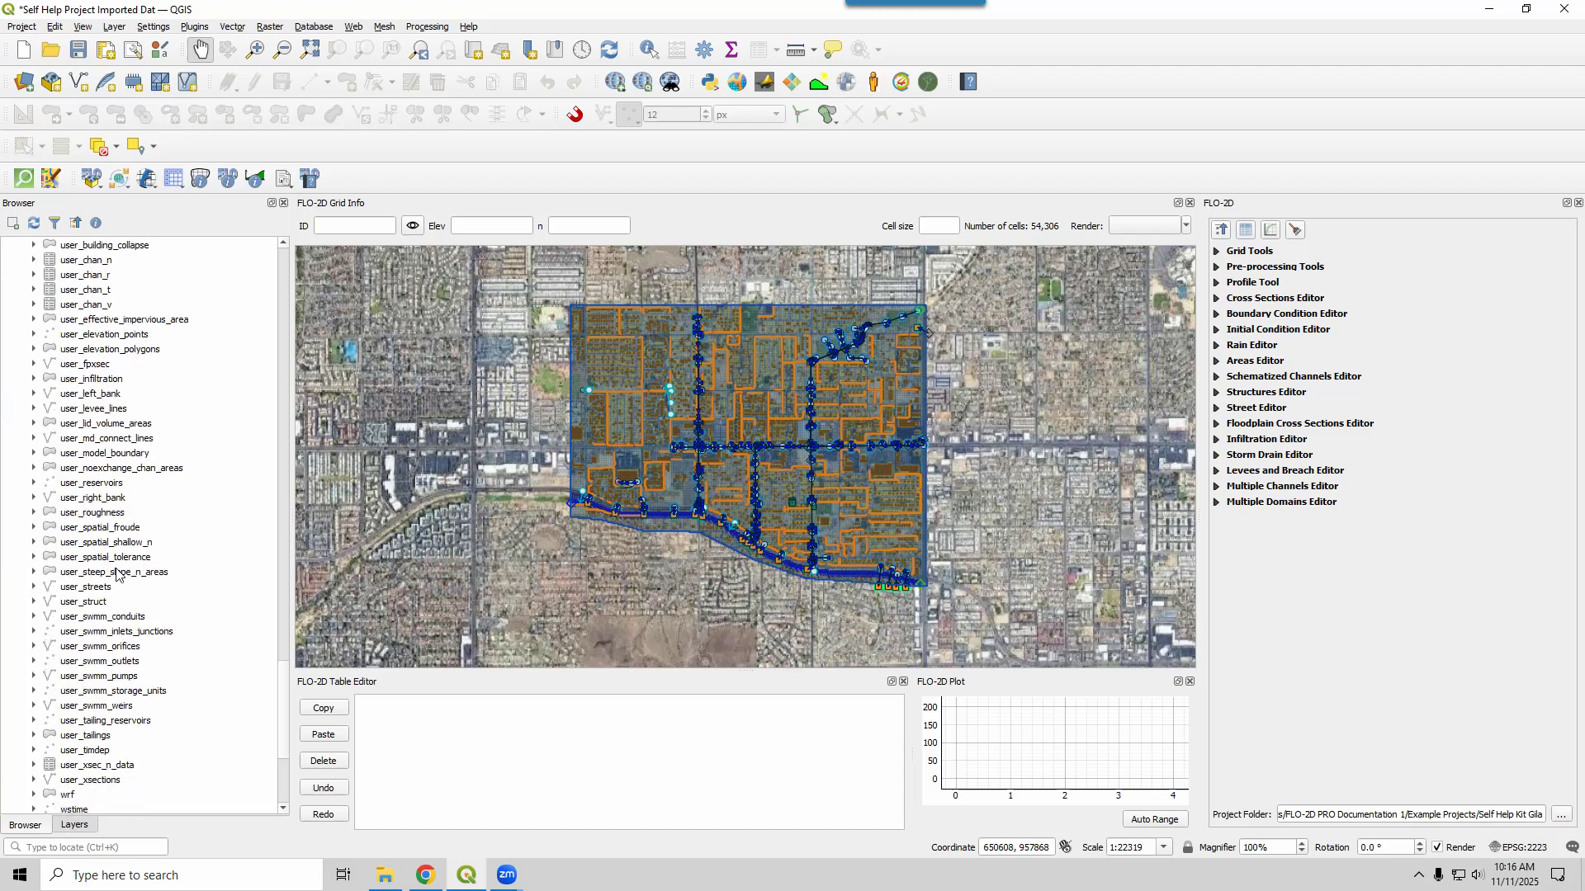
scroll(113, 495, up, 20)
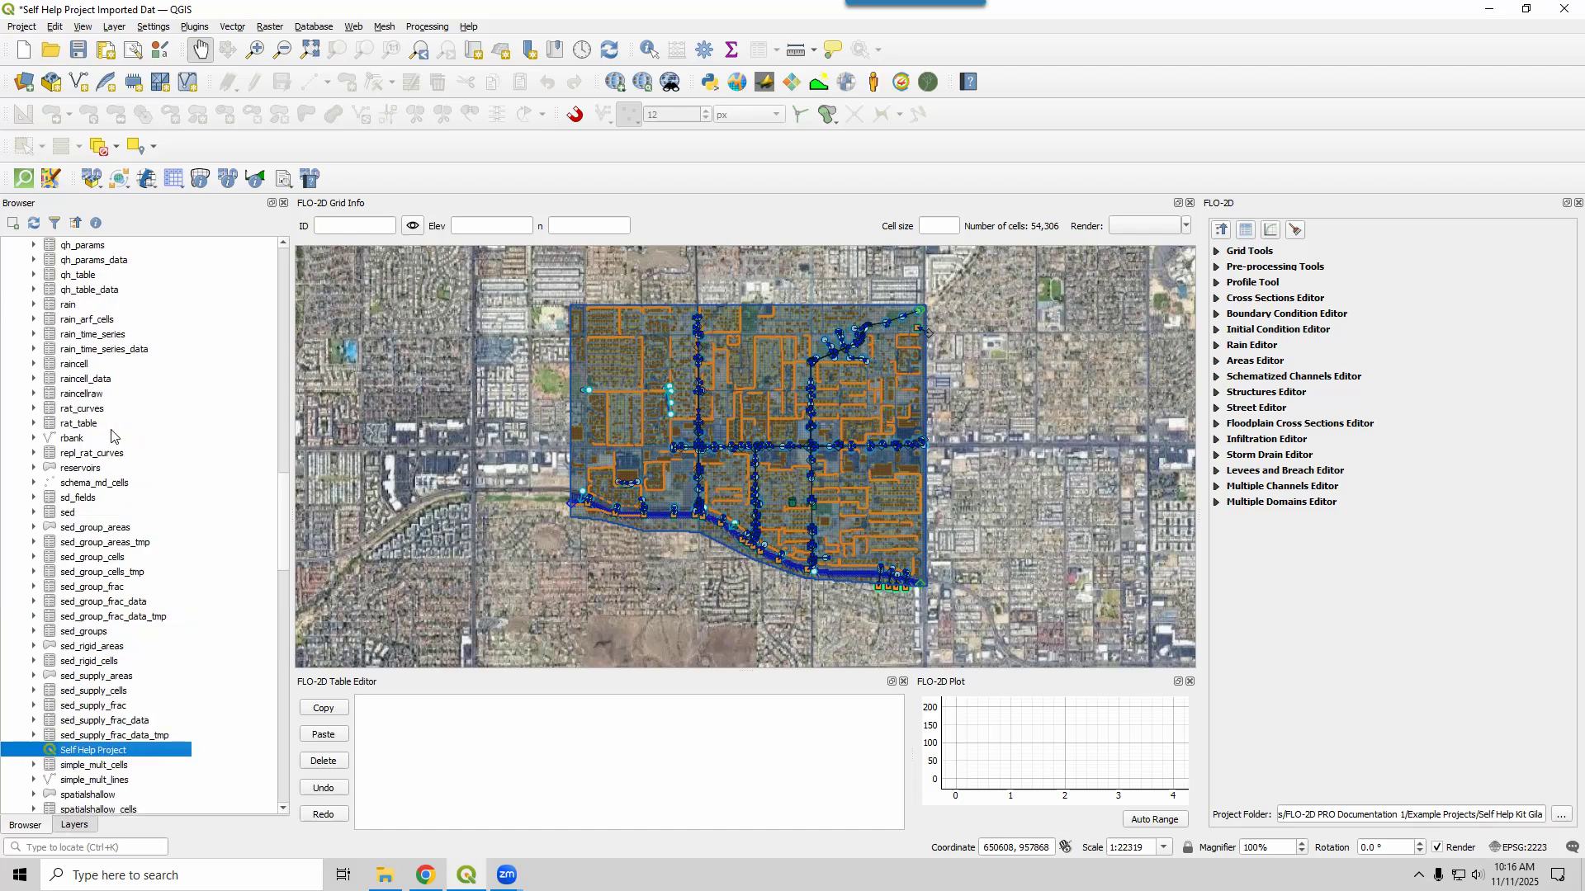
scroll(114, 438, up, 7)
scroll(114, 438, down, 7)
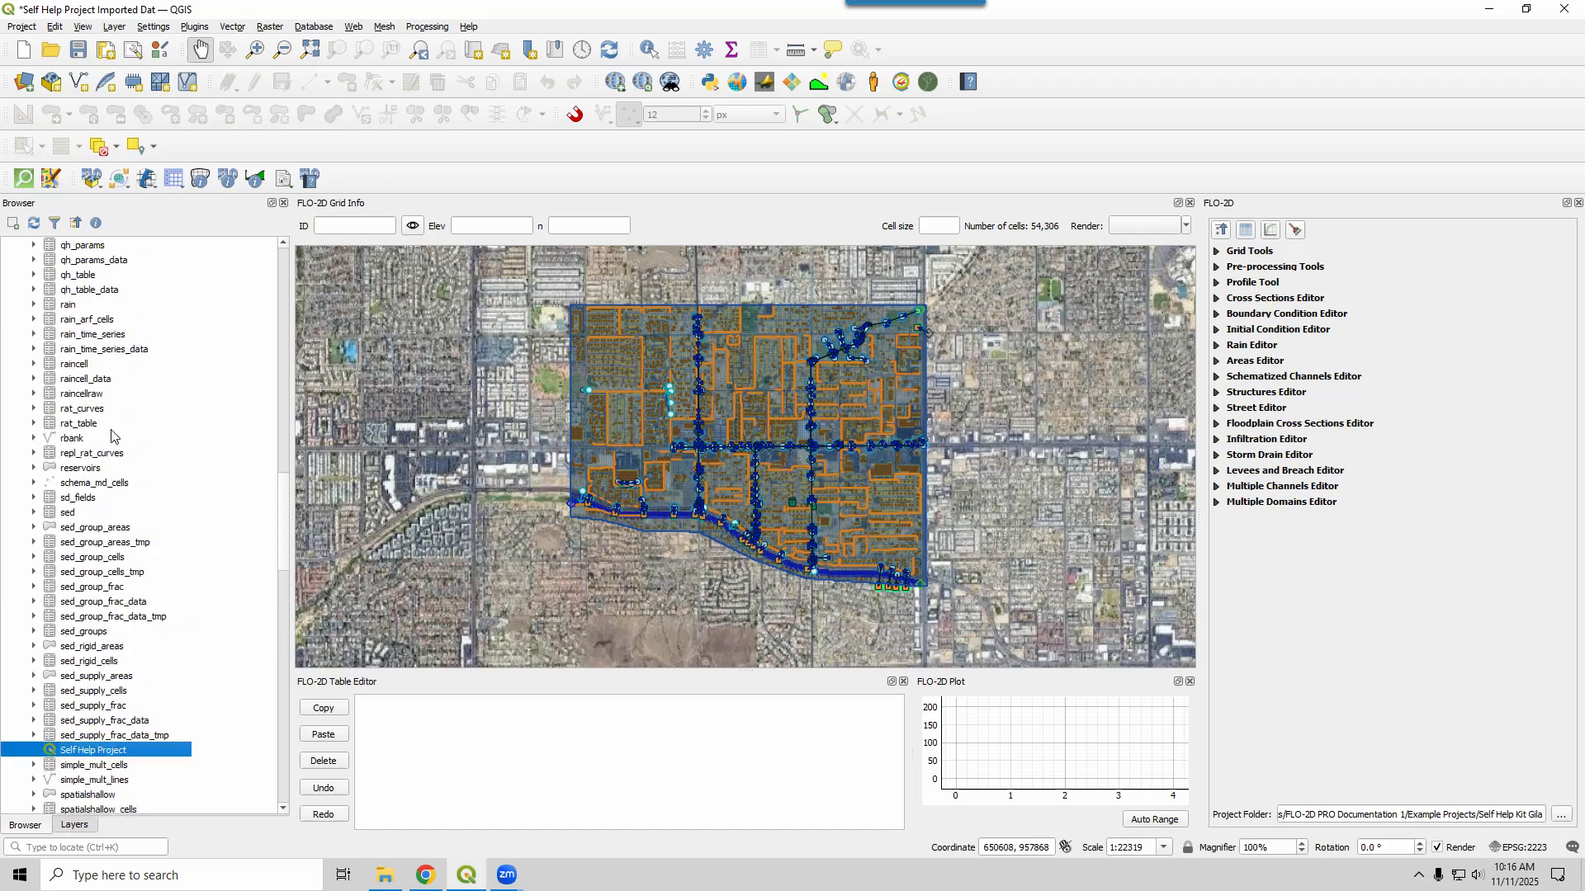
Expand the rbank layer in the GeoPackage connection and view the actions available for it
click(69, 440)
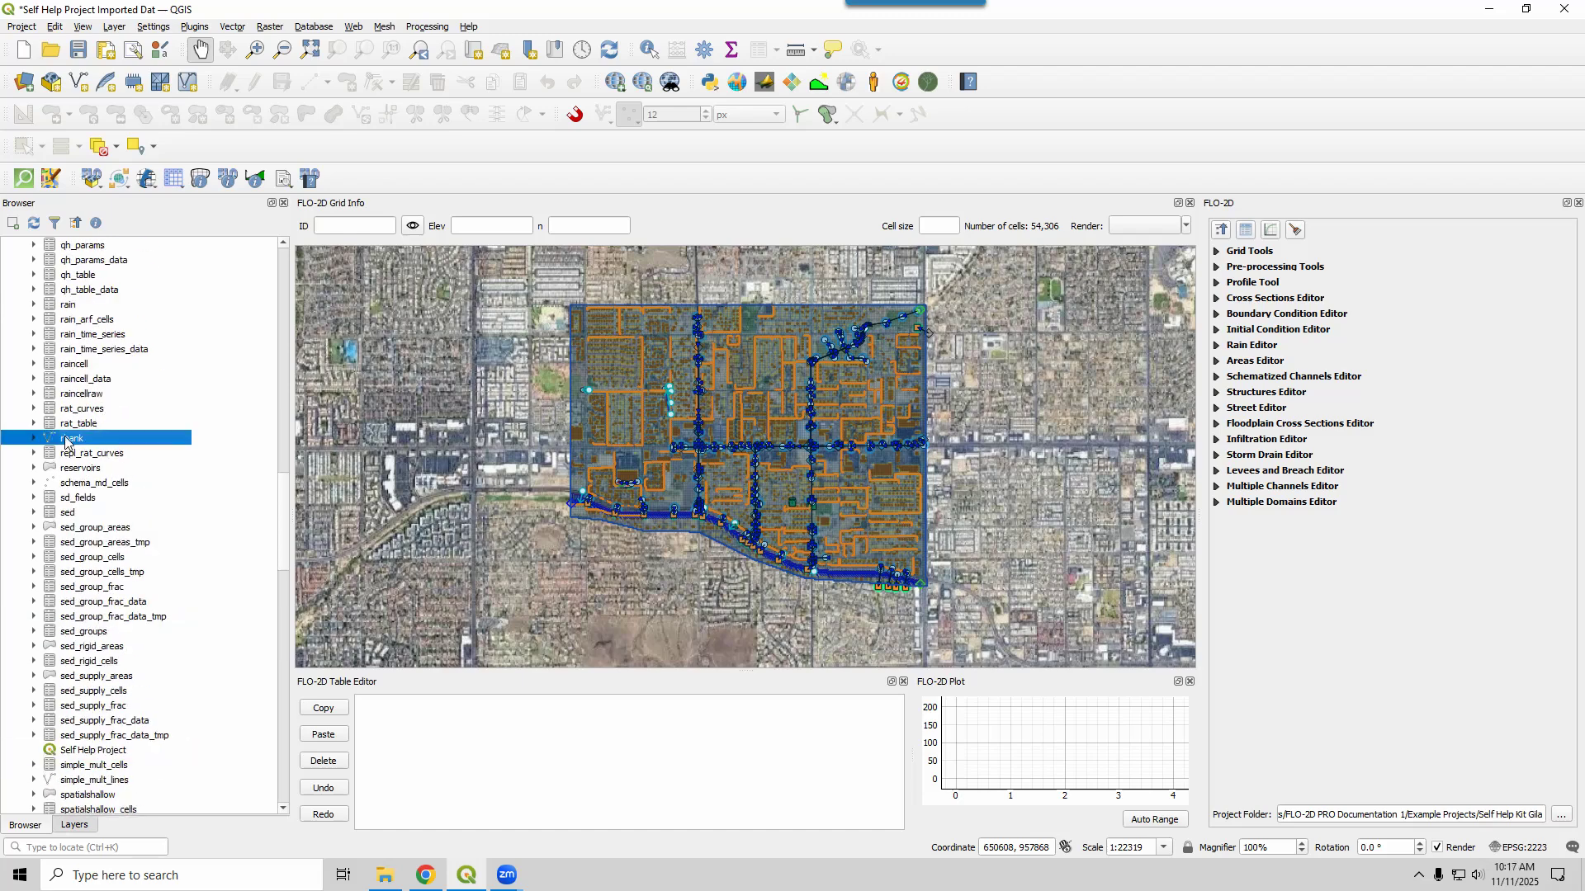
double_click(76, 440)
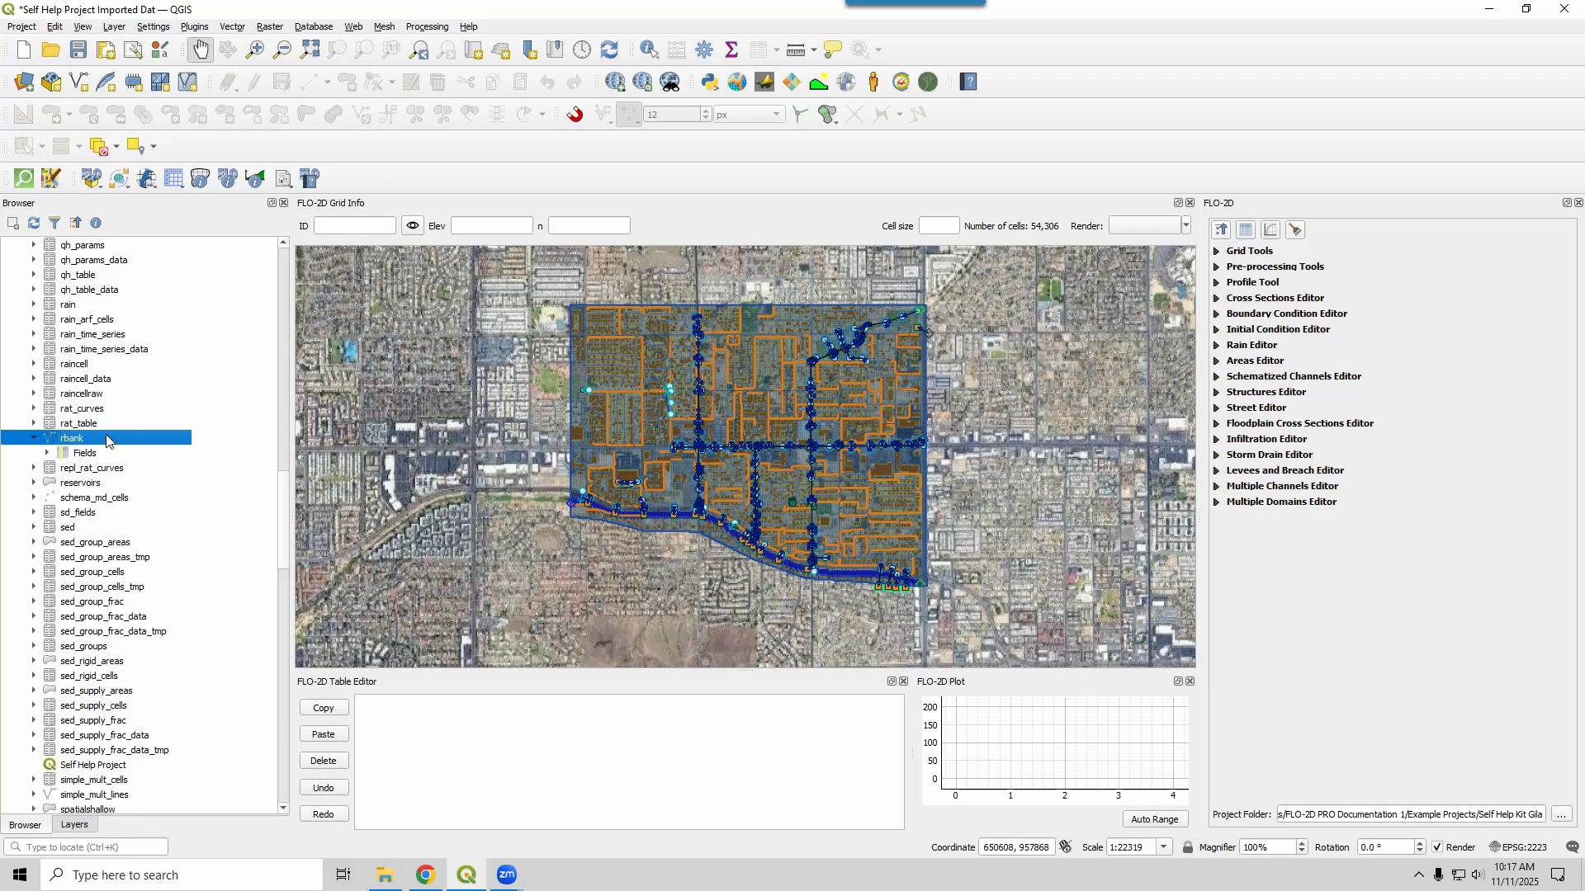
right_click(78, 440)
mouse_move(125, 451)
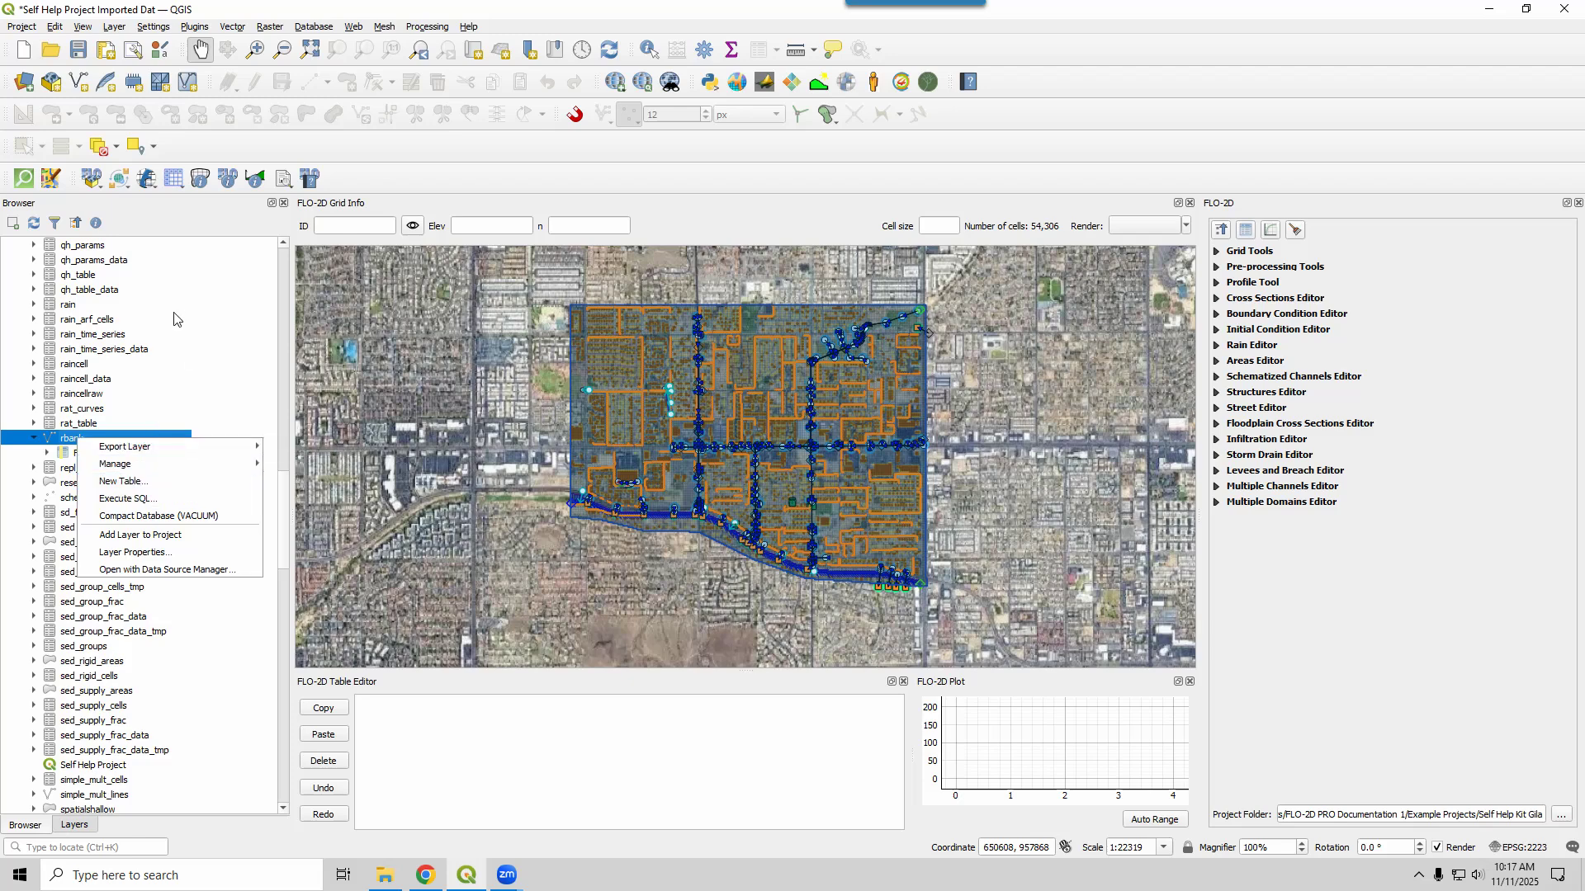
click(169, 350)
Add rat_table from the GeoPackage connection to the project, view its attribute table, and close the table
click(72, 425)
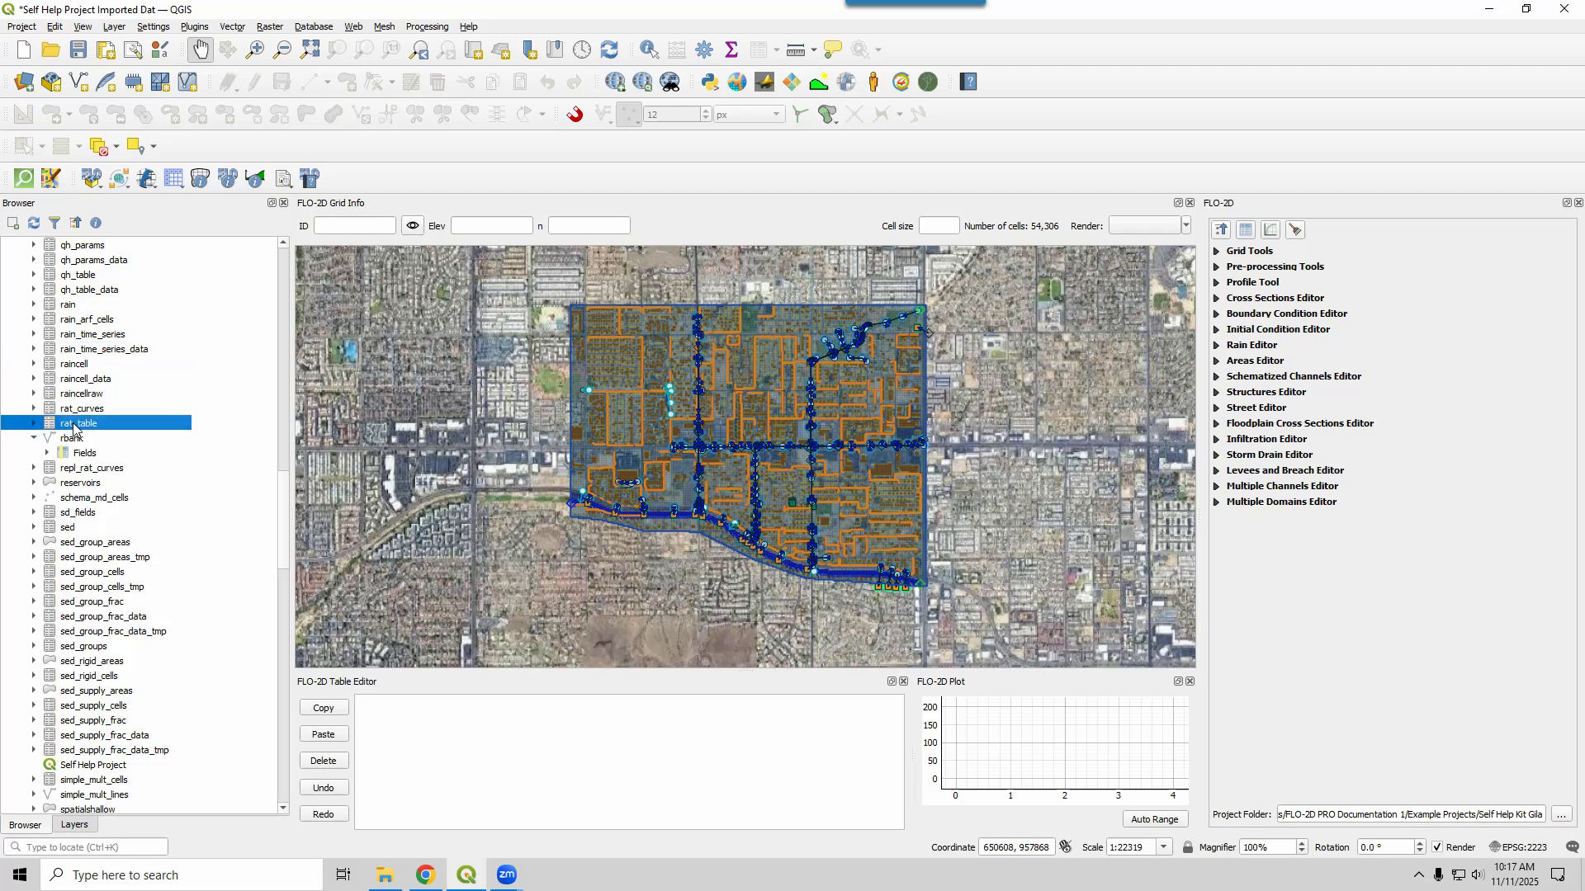
click(88, 828)
right_click(54, 246)
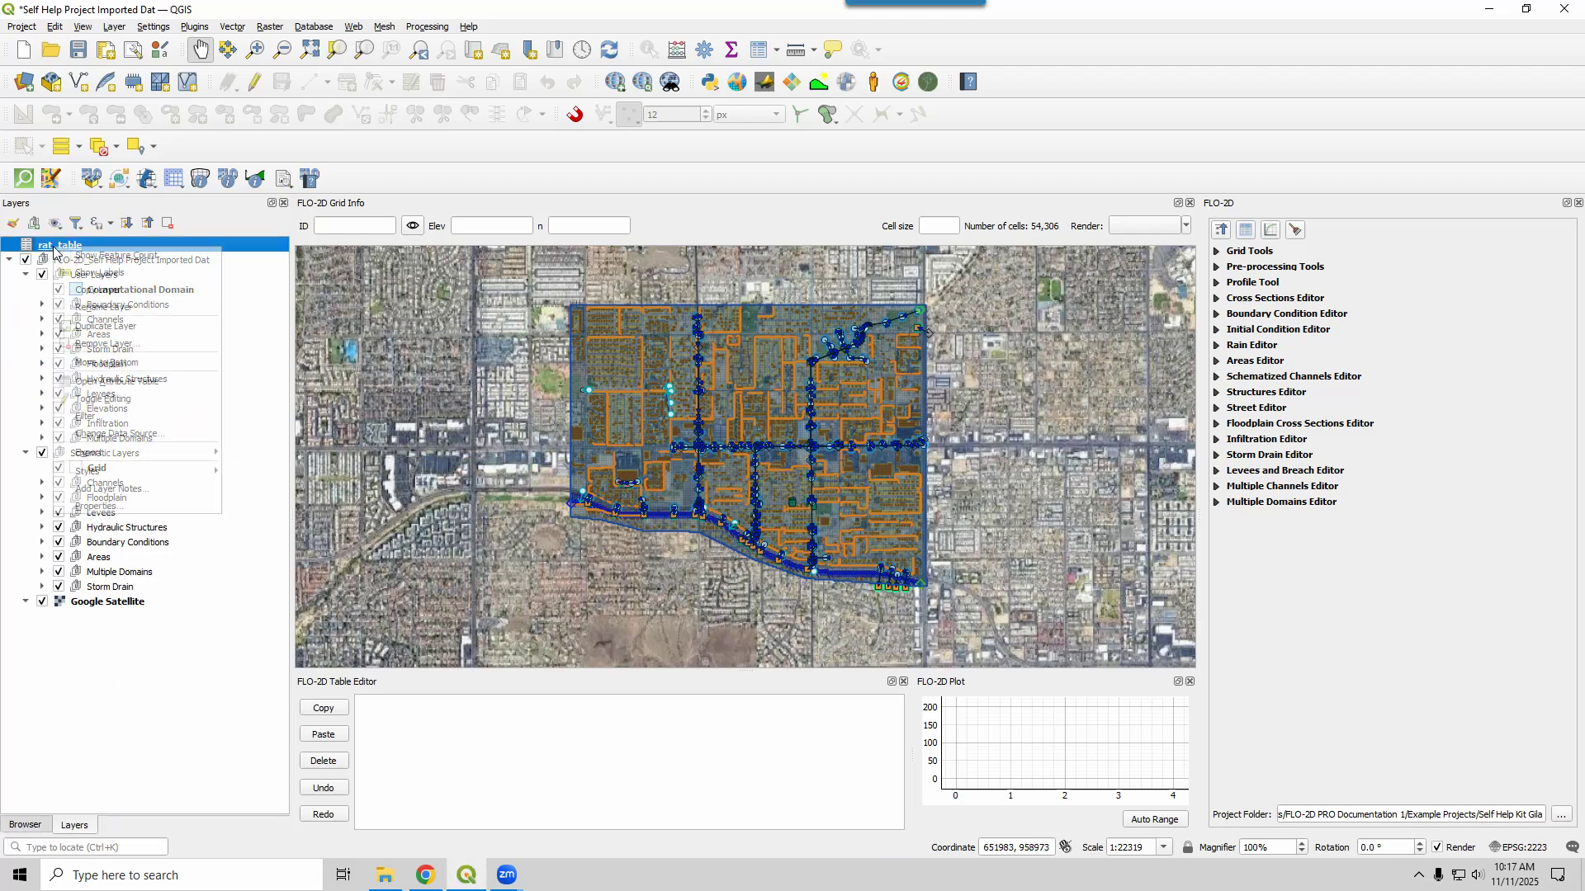
click(177, 383)
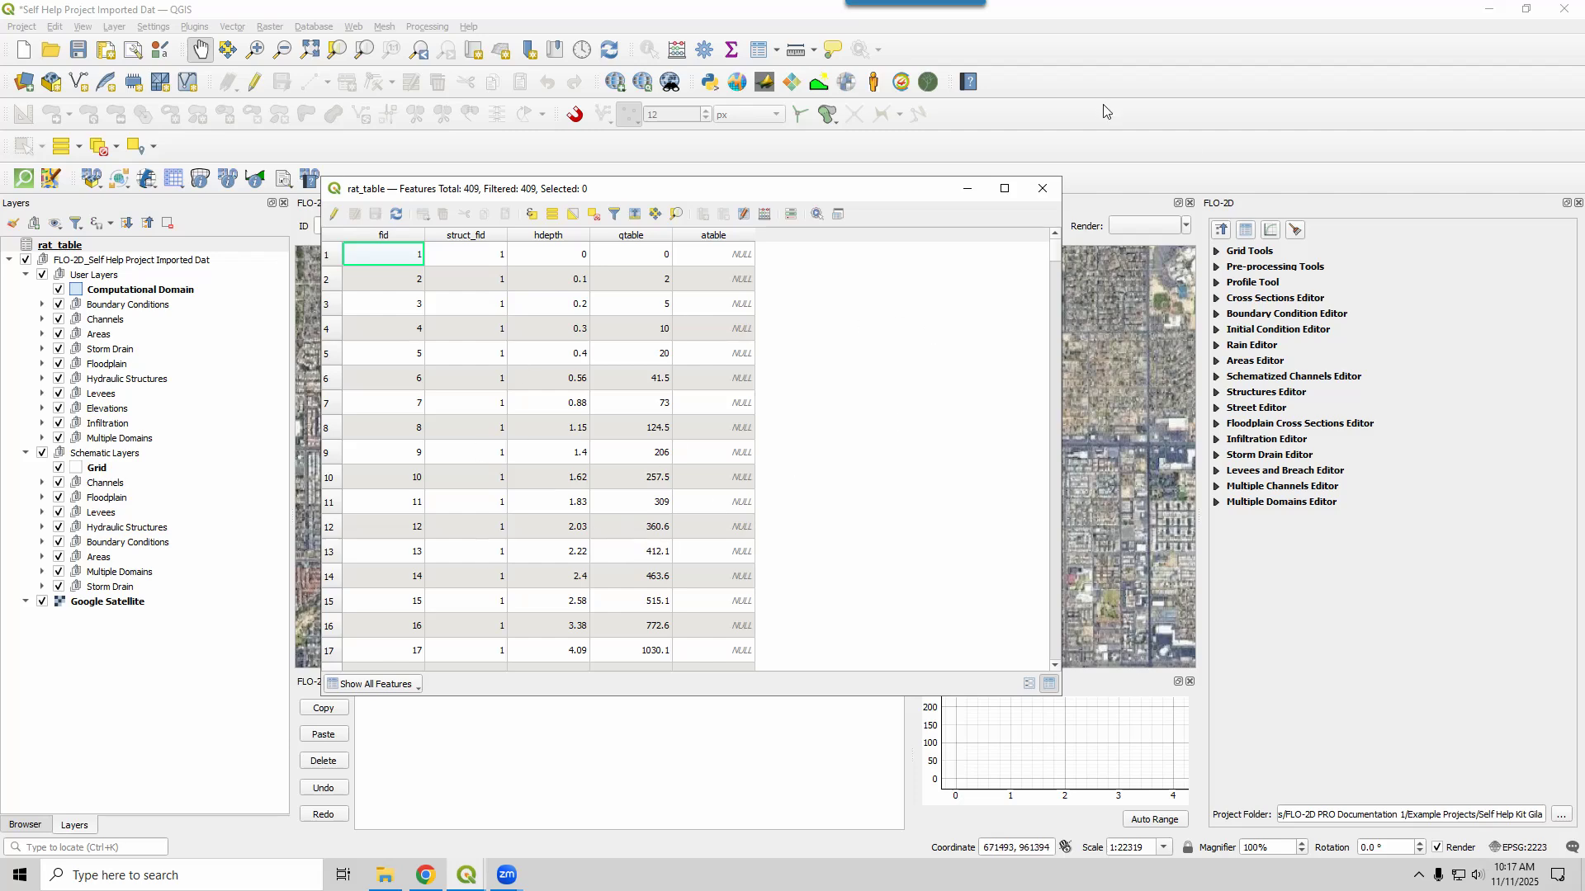
click(1043, 188)
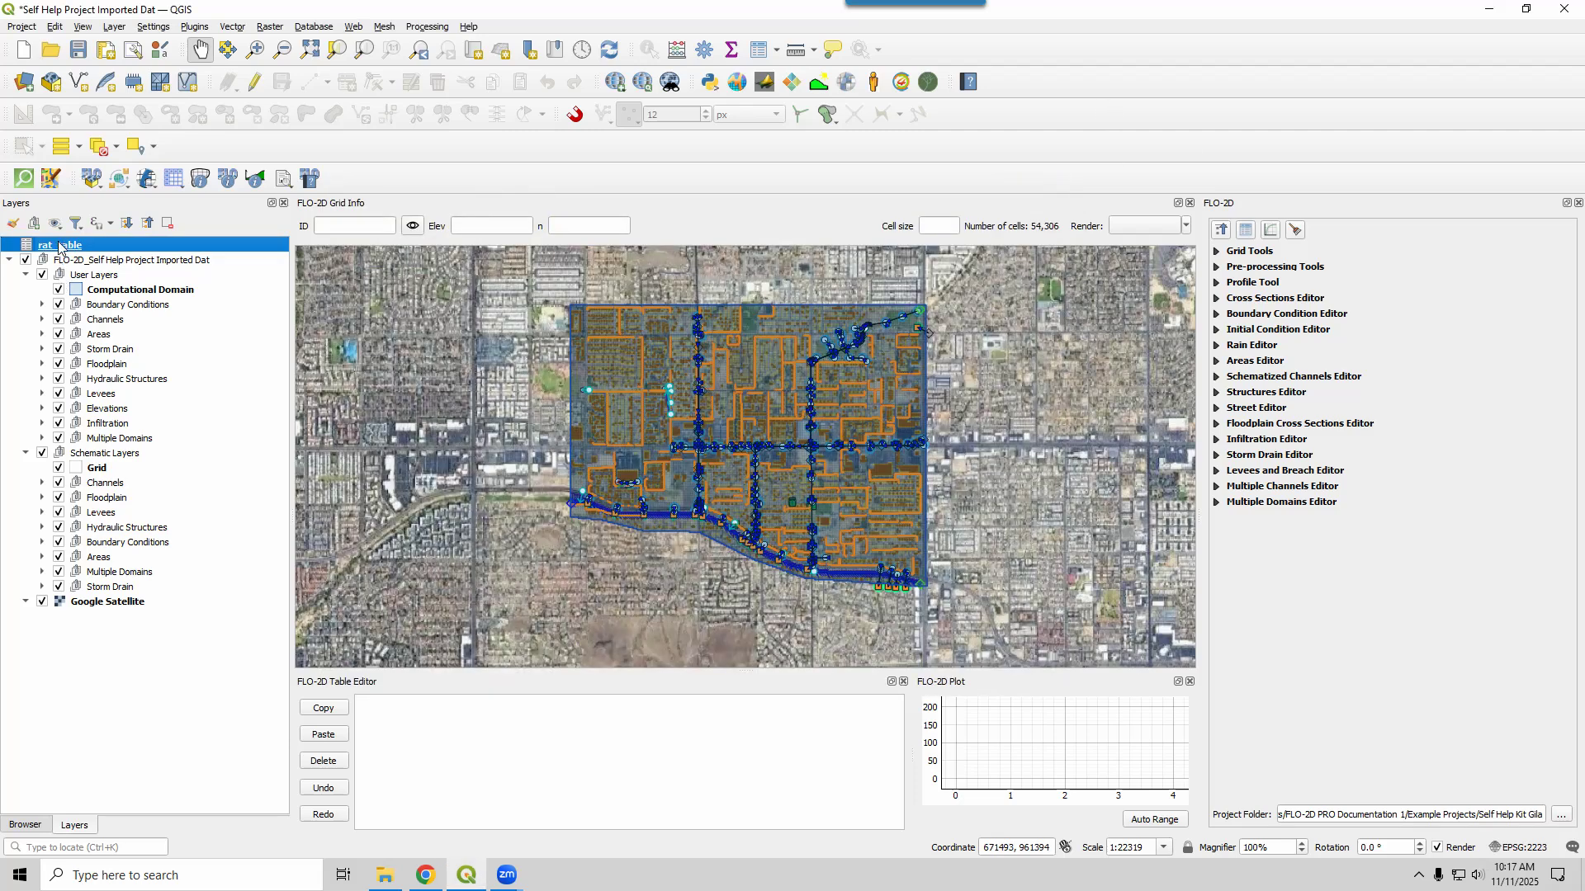
Remove the rat_table layer from the project
right_click(61, 247)
click(82, 324)
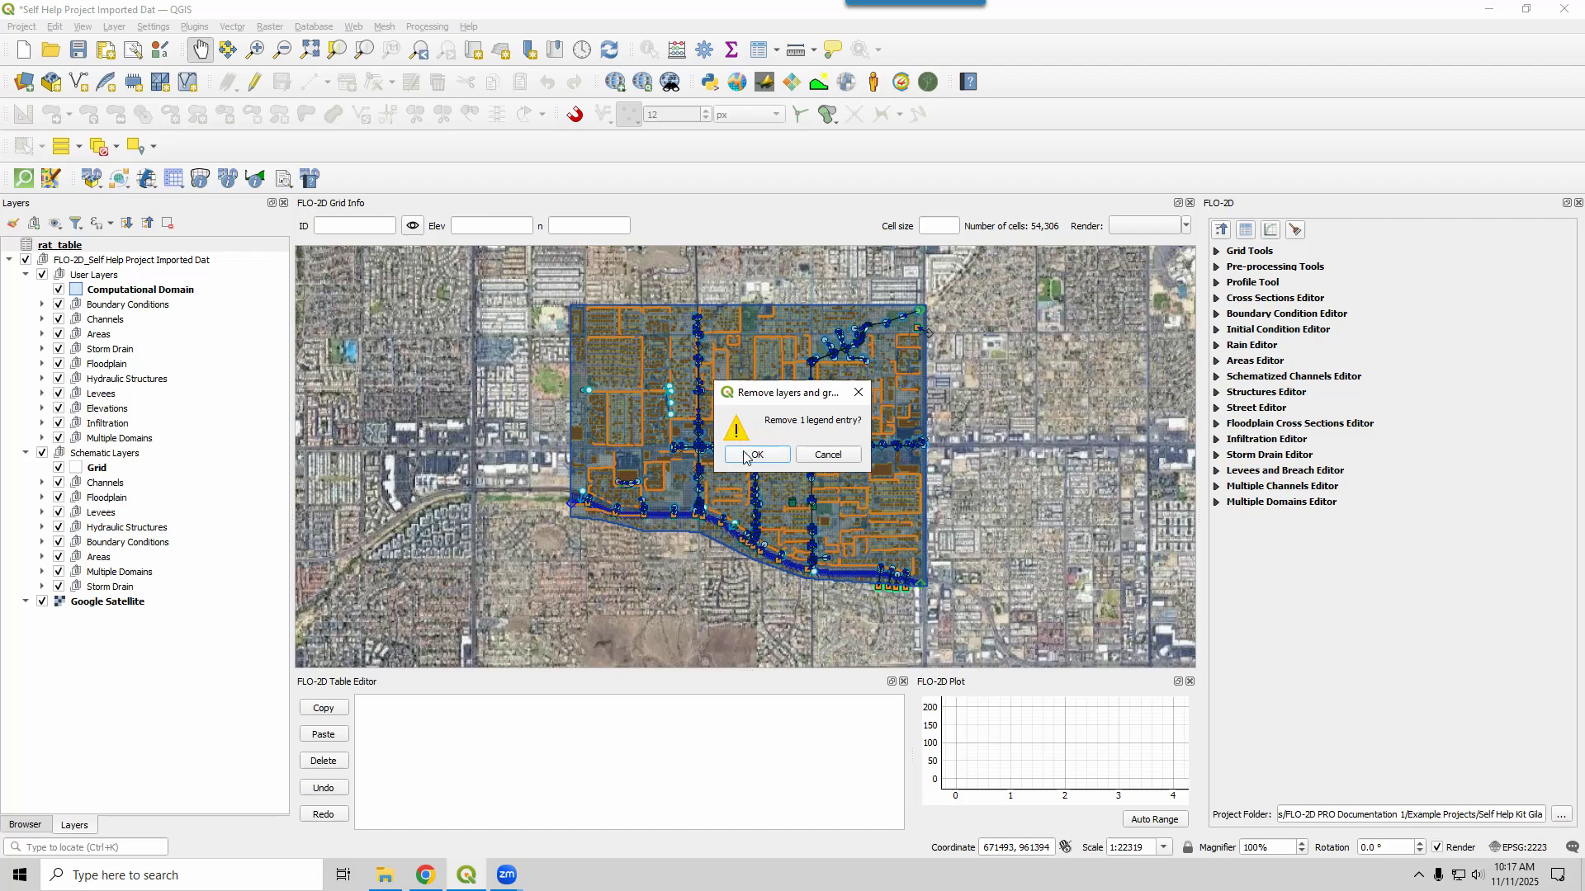
click(747, 456)
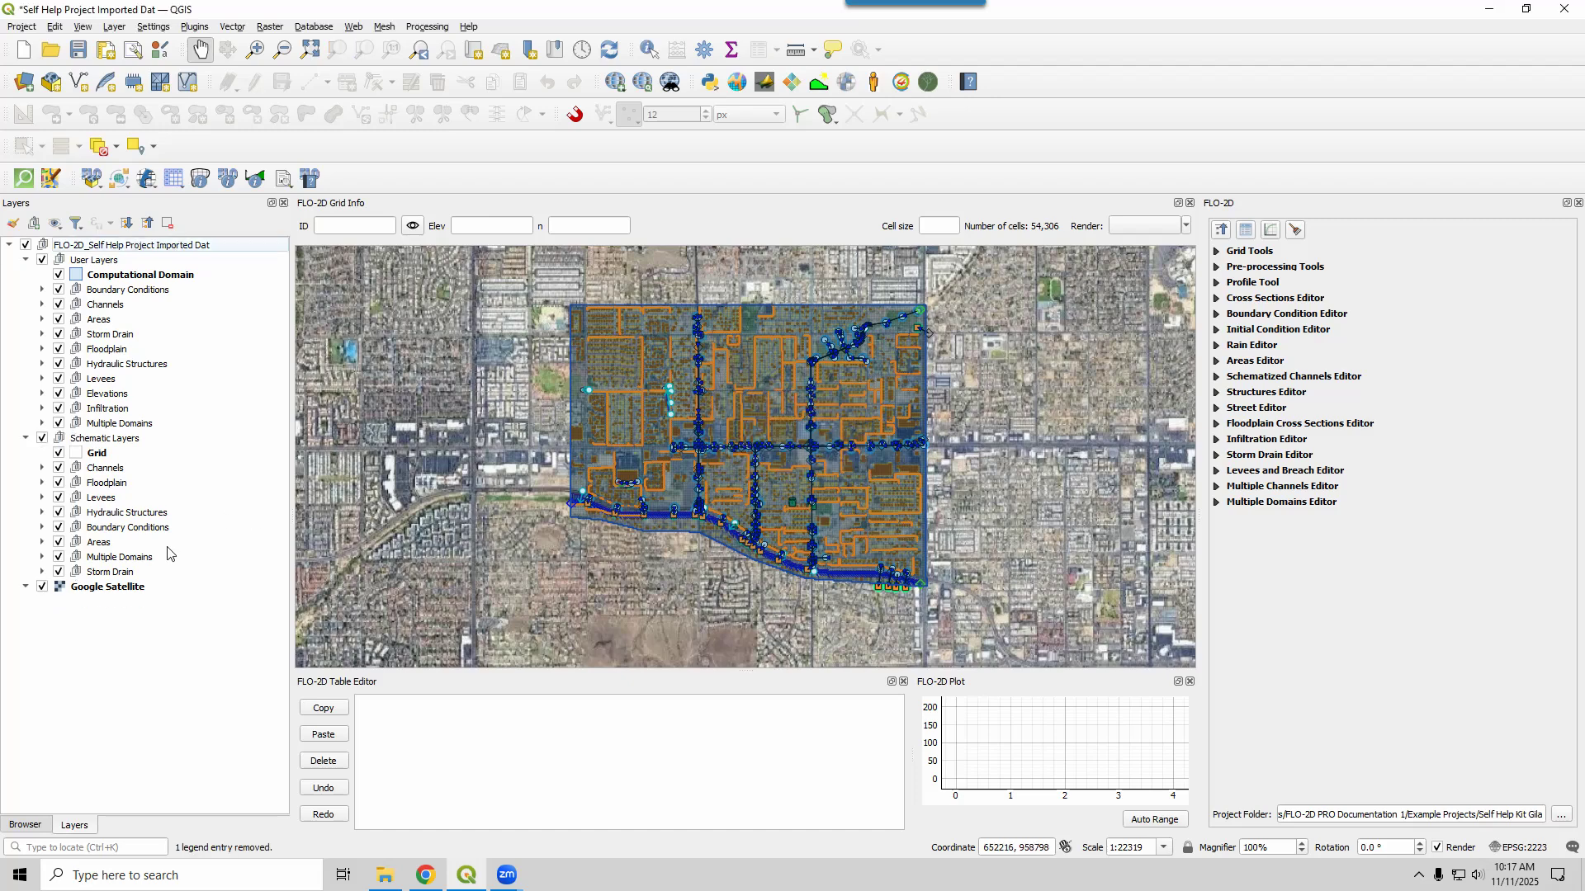
Return to the GeoPackage contents in the QGIS Browser and select the Self Help Project.gpkg connection
click(25, 824)
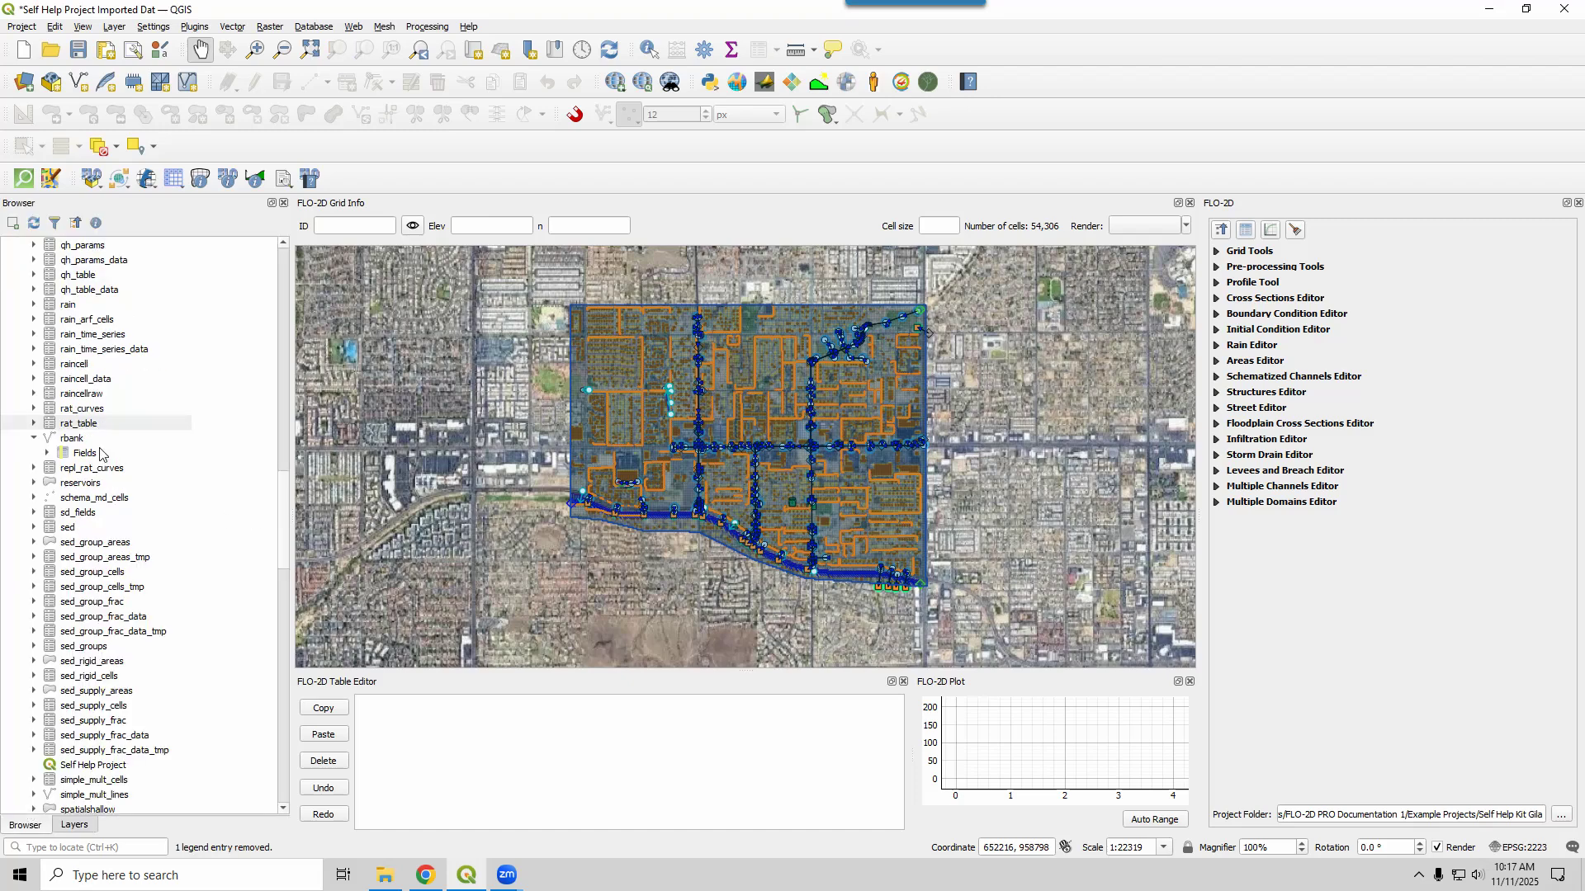
scroll(91, 429, up, 20)
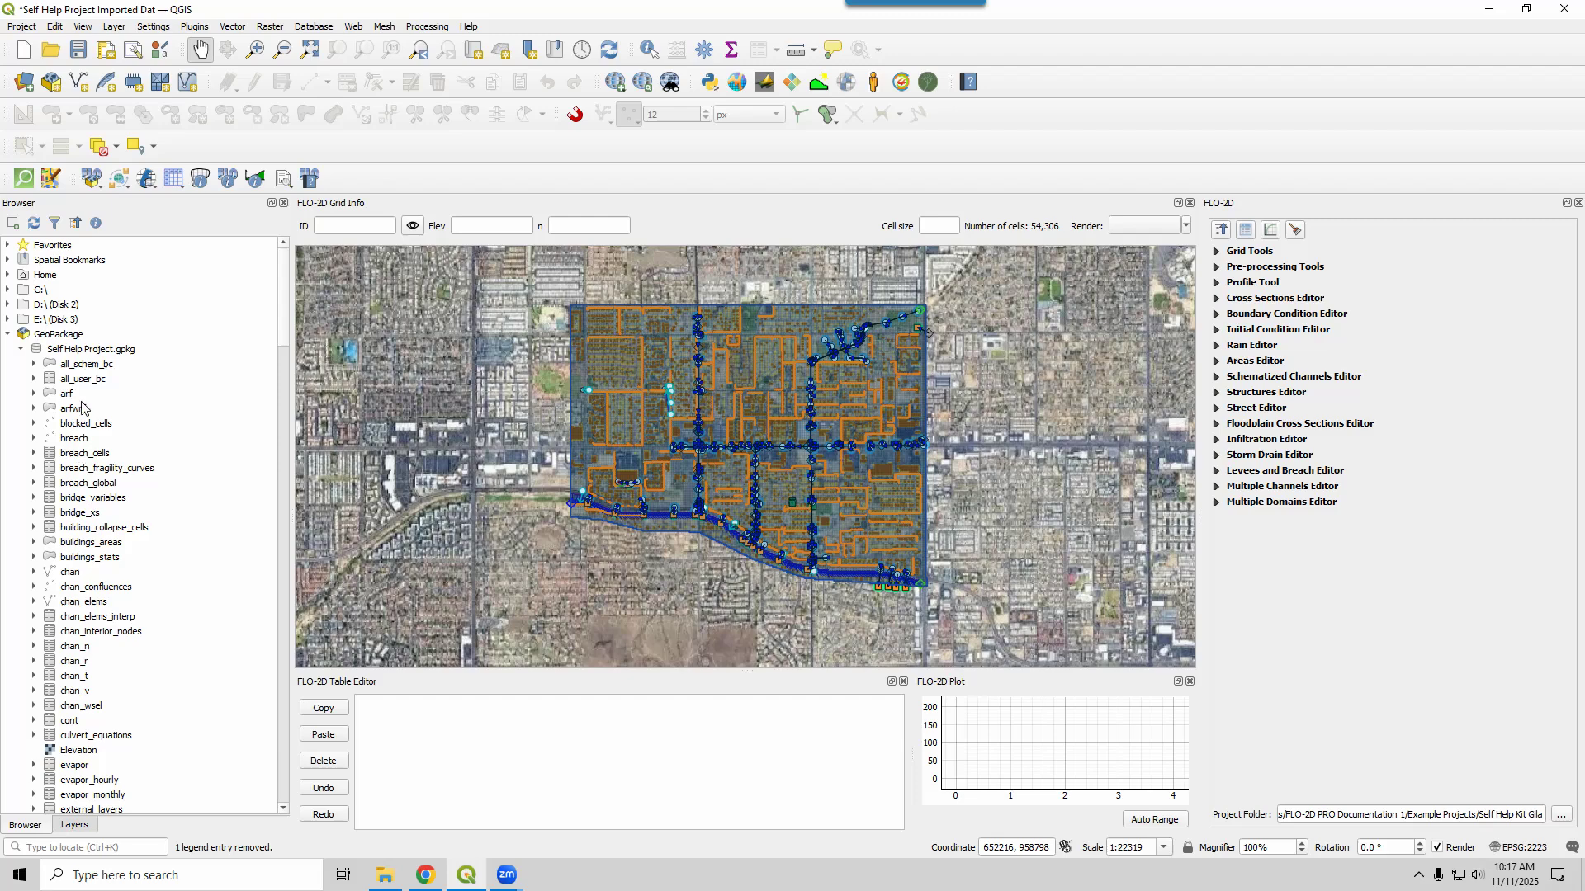
click(80, 350)
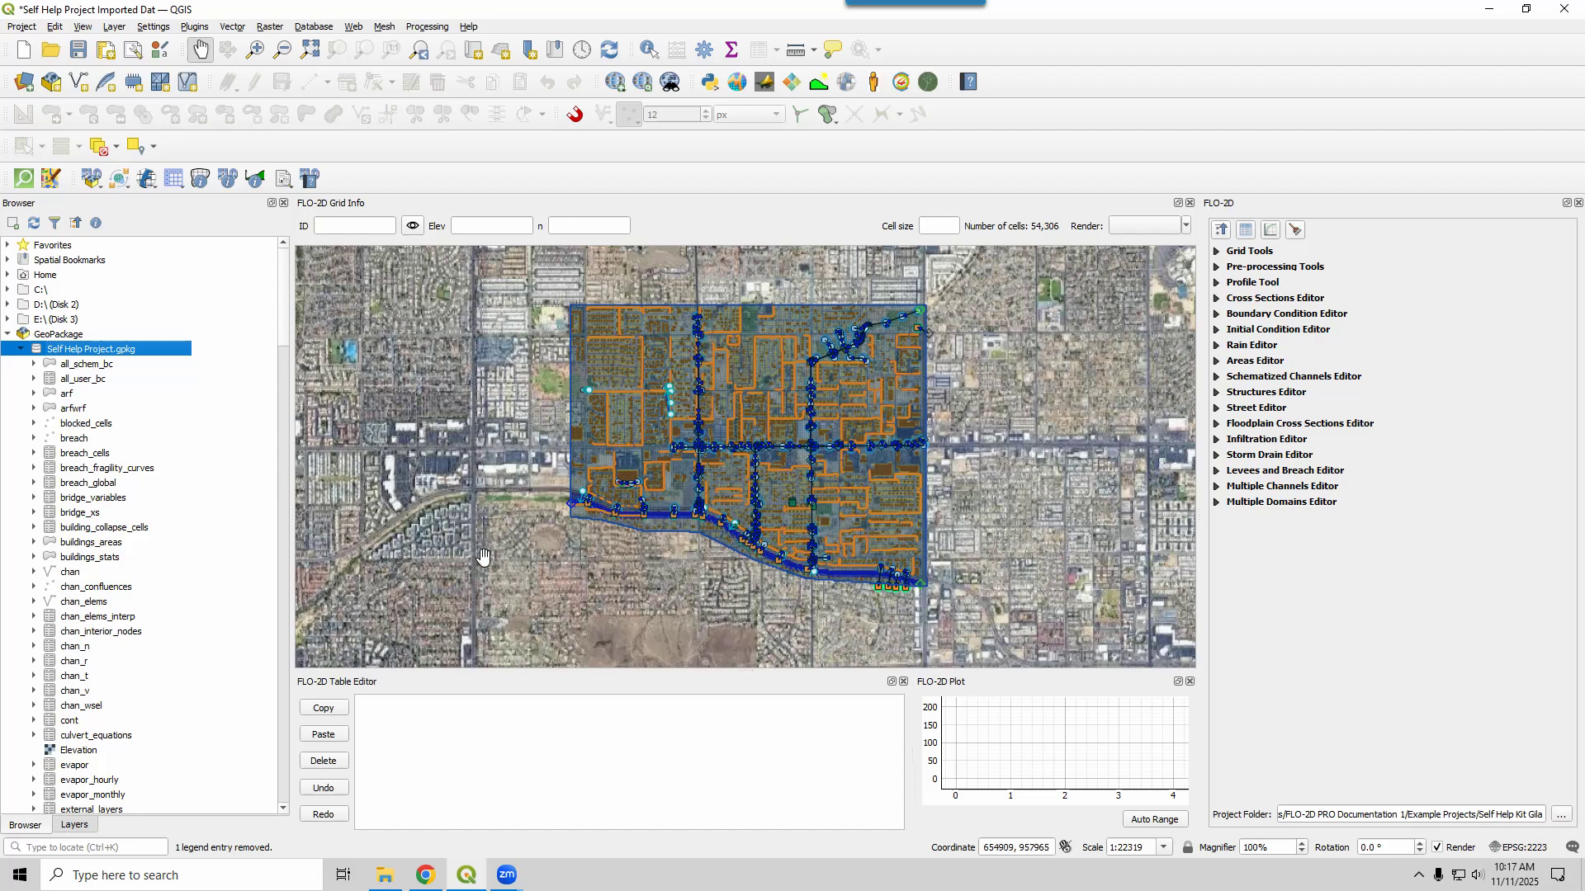
In File Explorer, create a folder named Alt1 inside Self Help Kit Gila and copy Self Help Project.gpkg into it
click(385, 877)
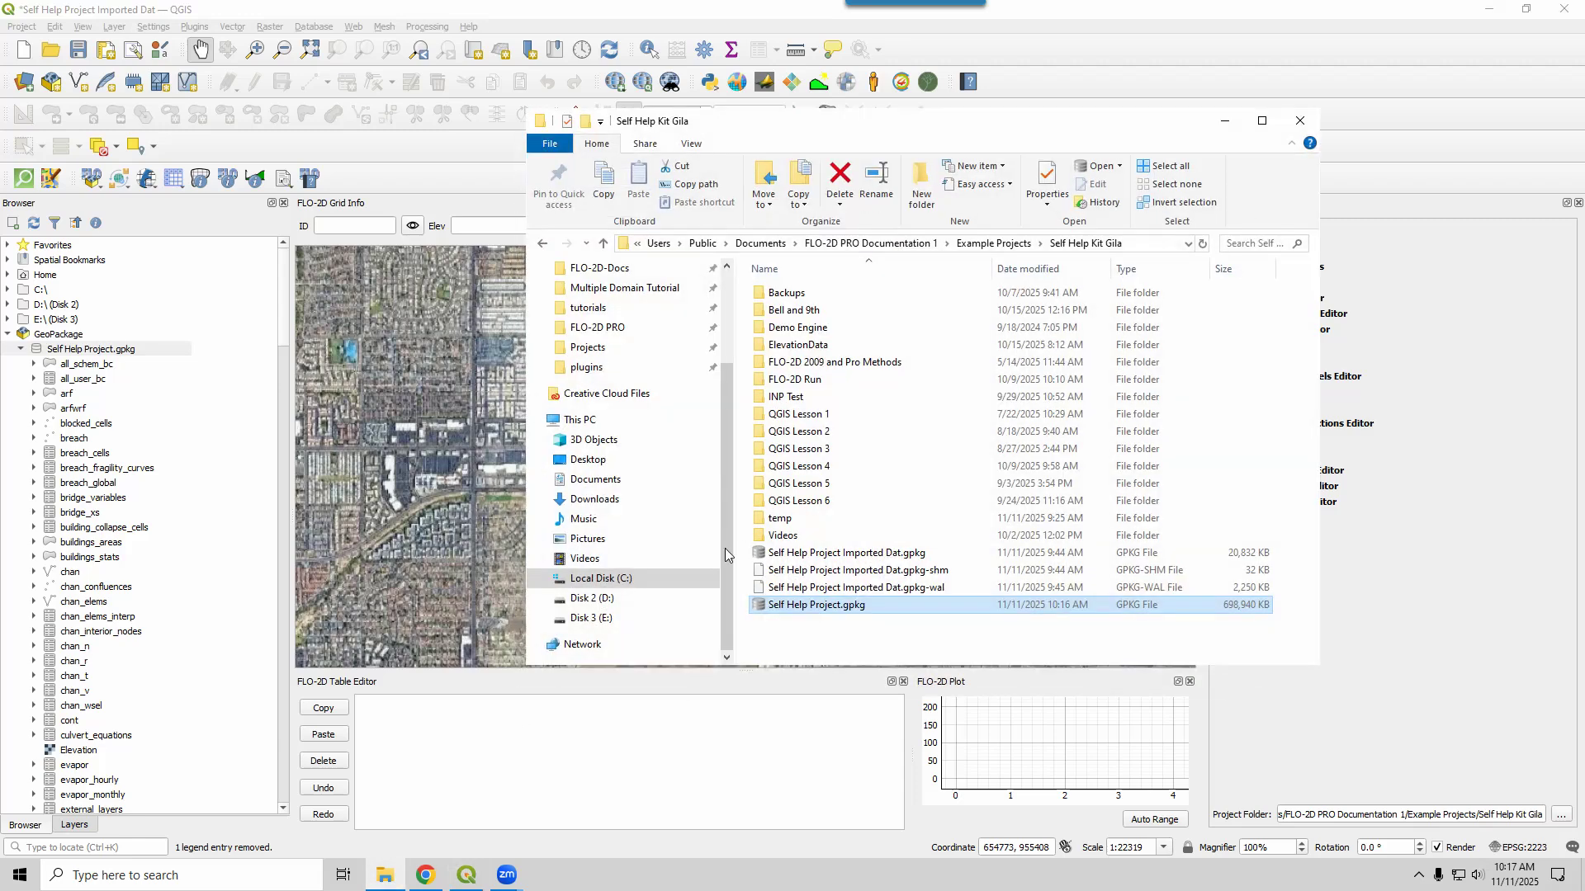
click(821, 609)
key(ctrl+c)
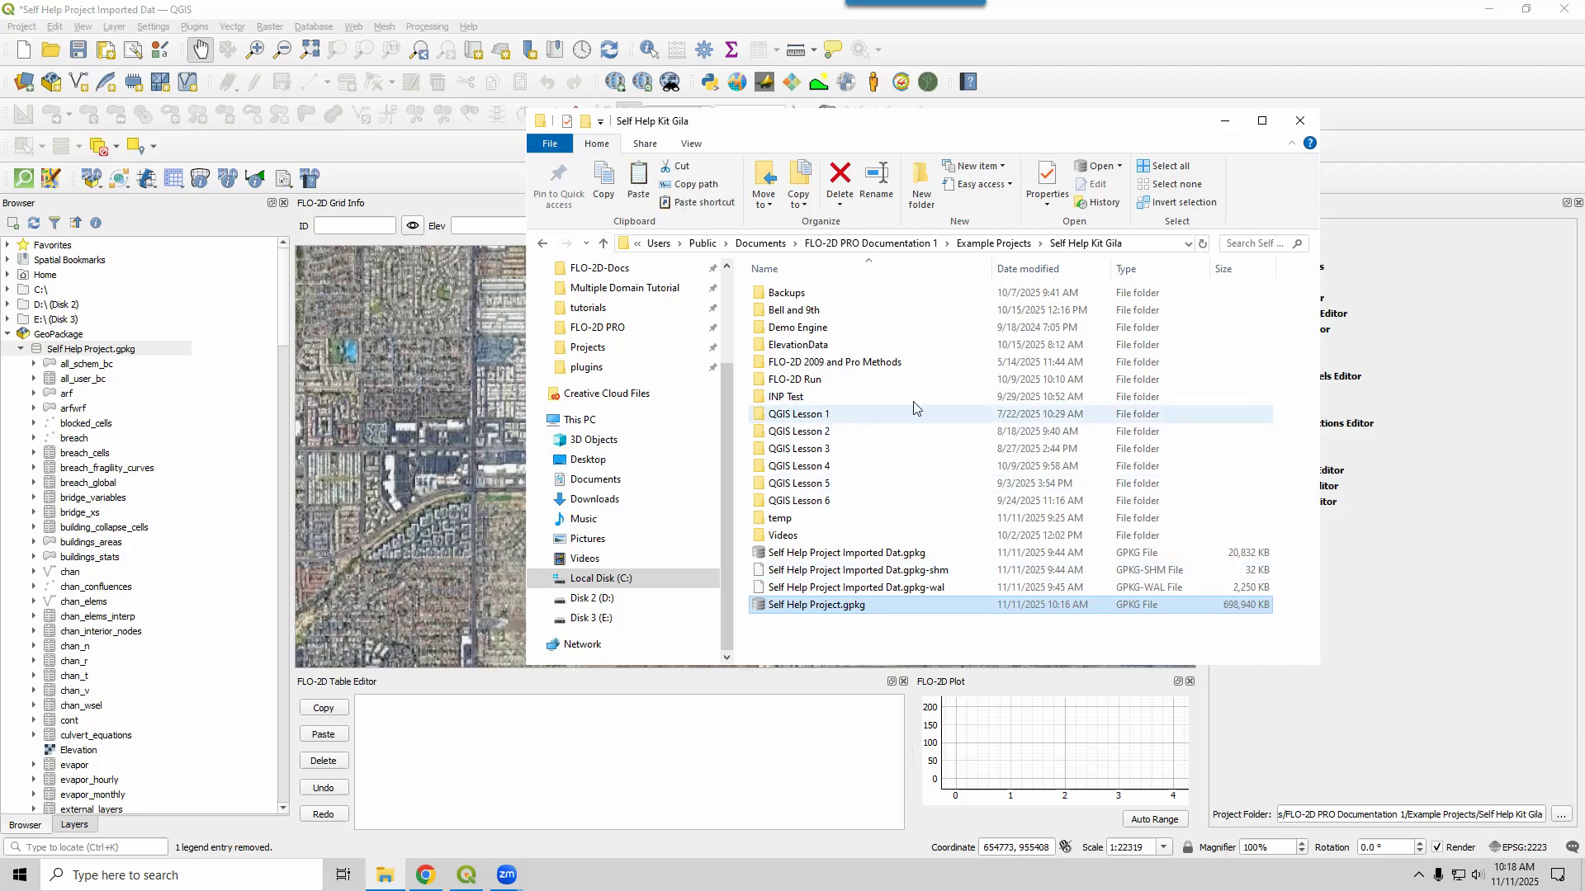
click(922, 181)
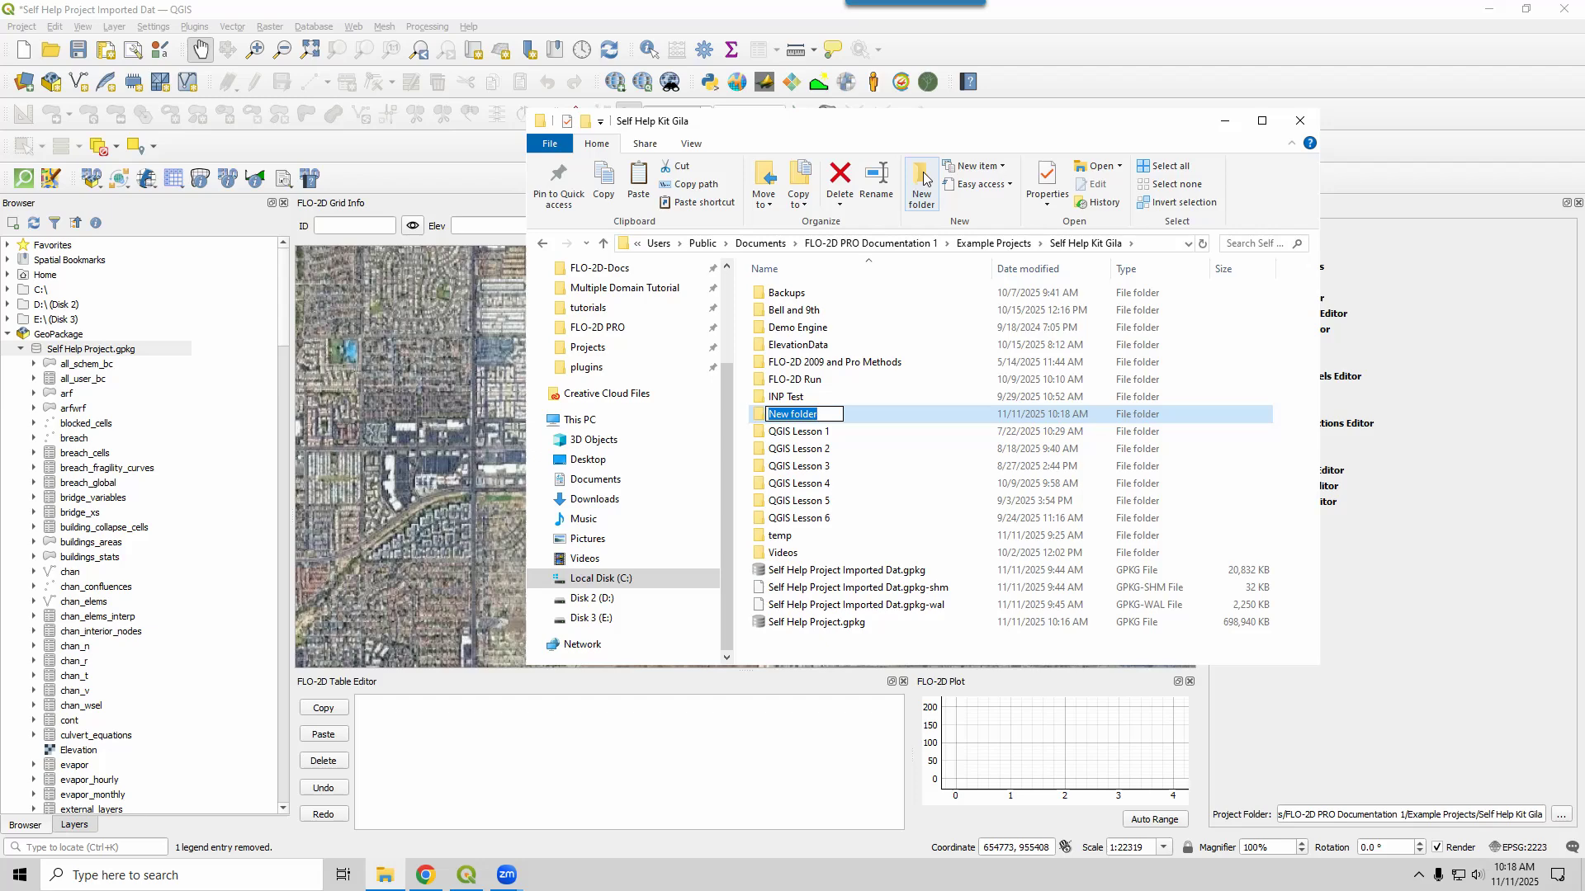
text(Alt1)
key(Return)
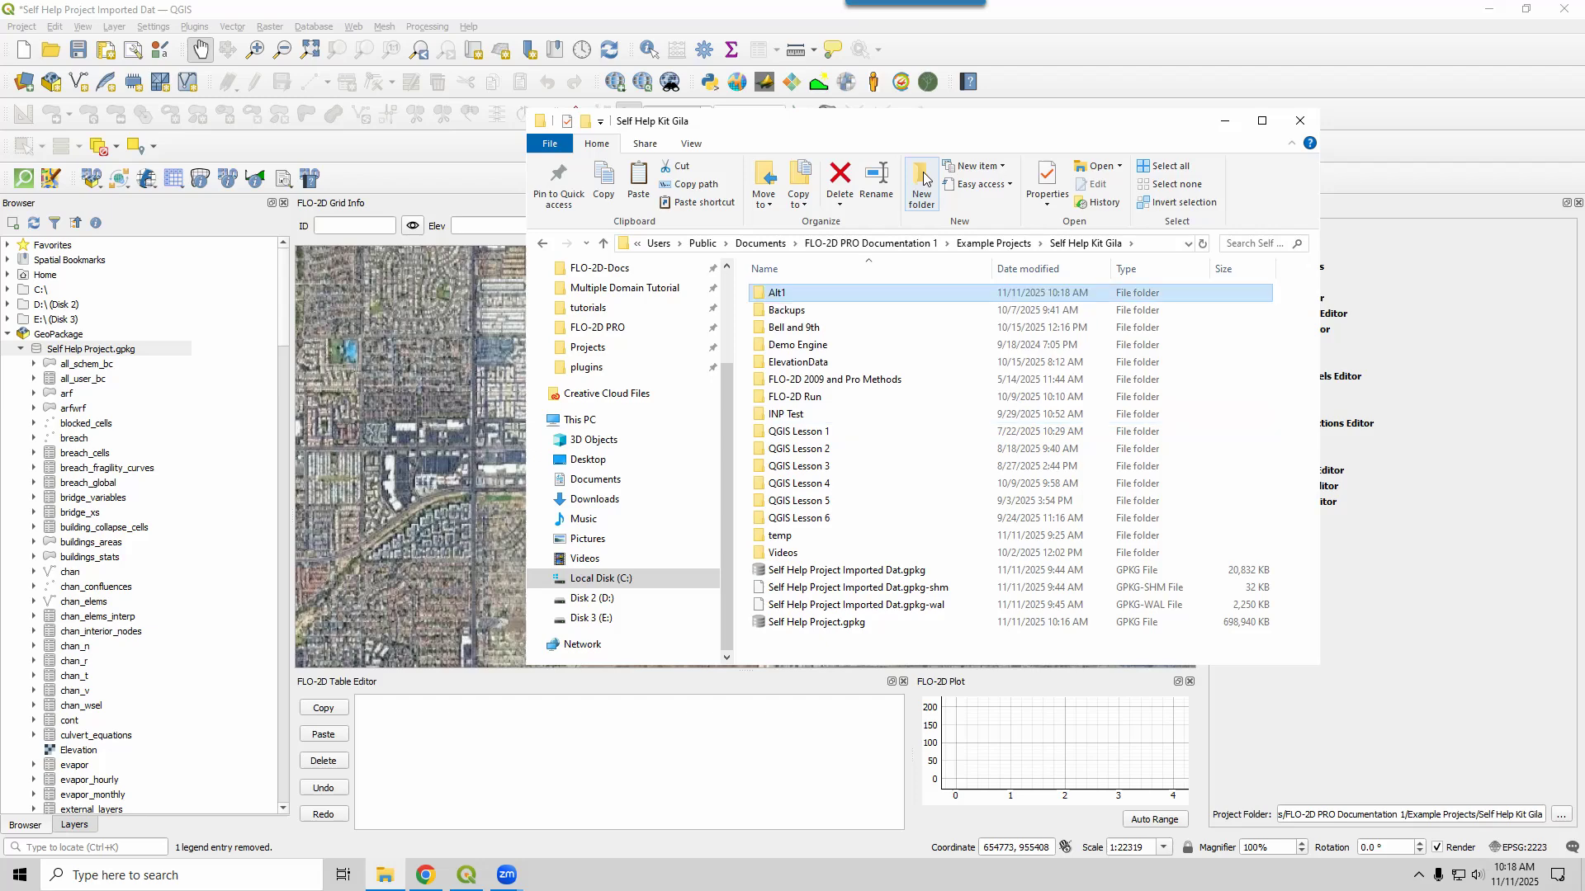
double_click(775, 295)
key(ctrl+v)
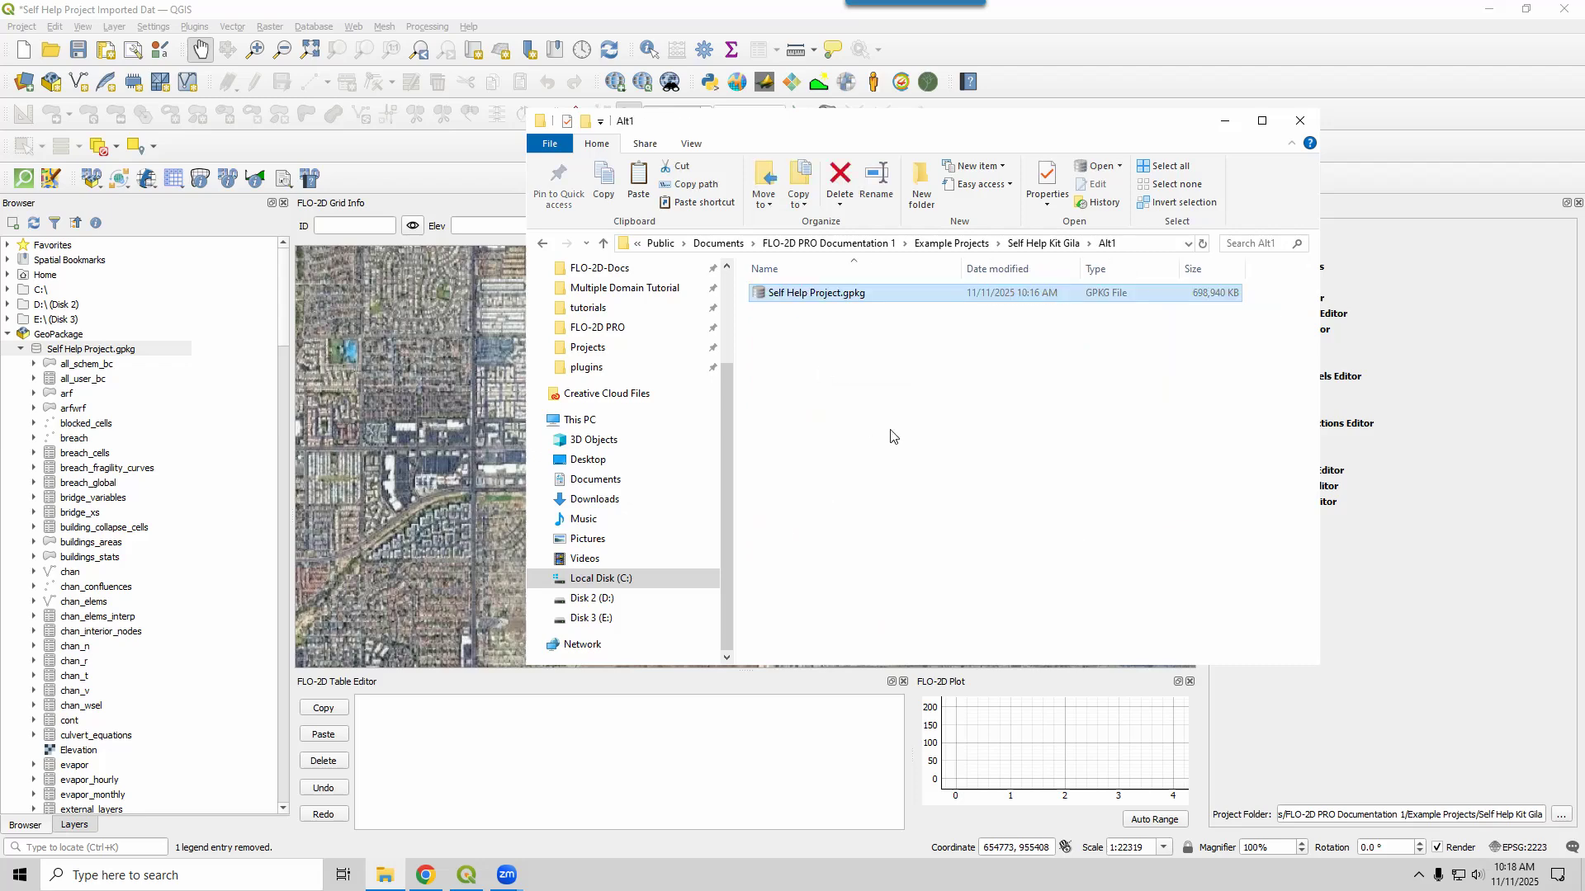
click(891, 436)
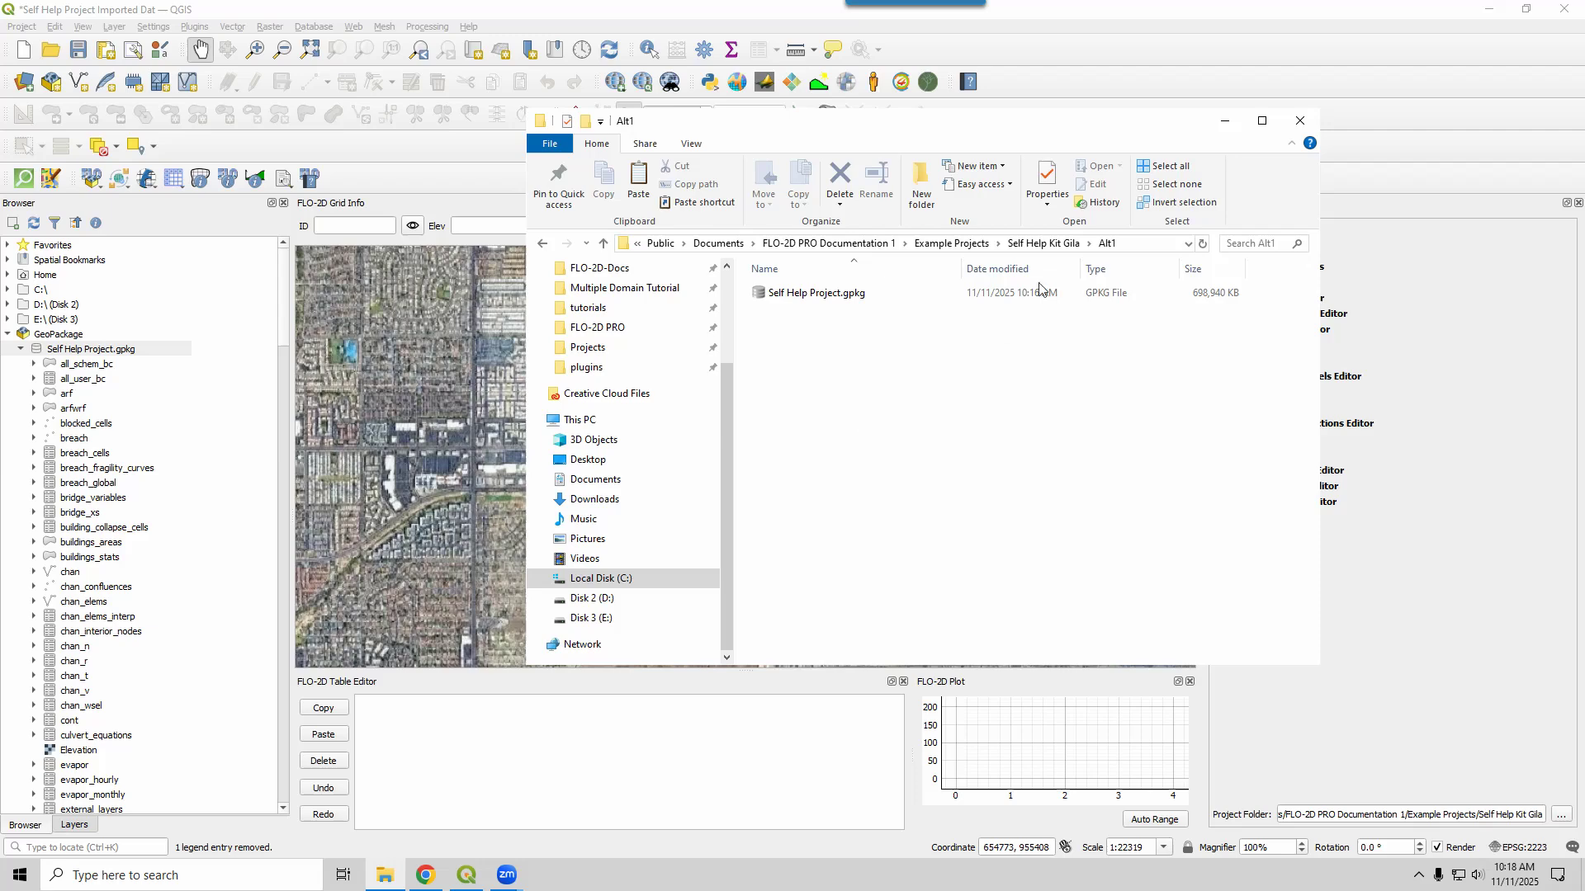
Go back to the Self Help Kit Gila folder and open the name of Self Help Project.gpkg for editing
click(1015, 243)
click(817, 624)
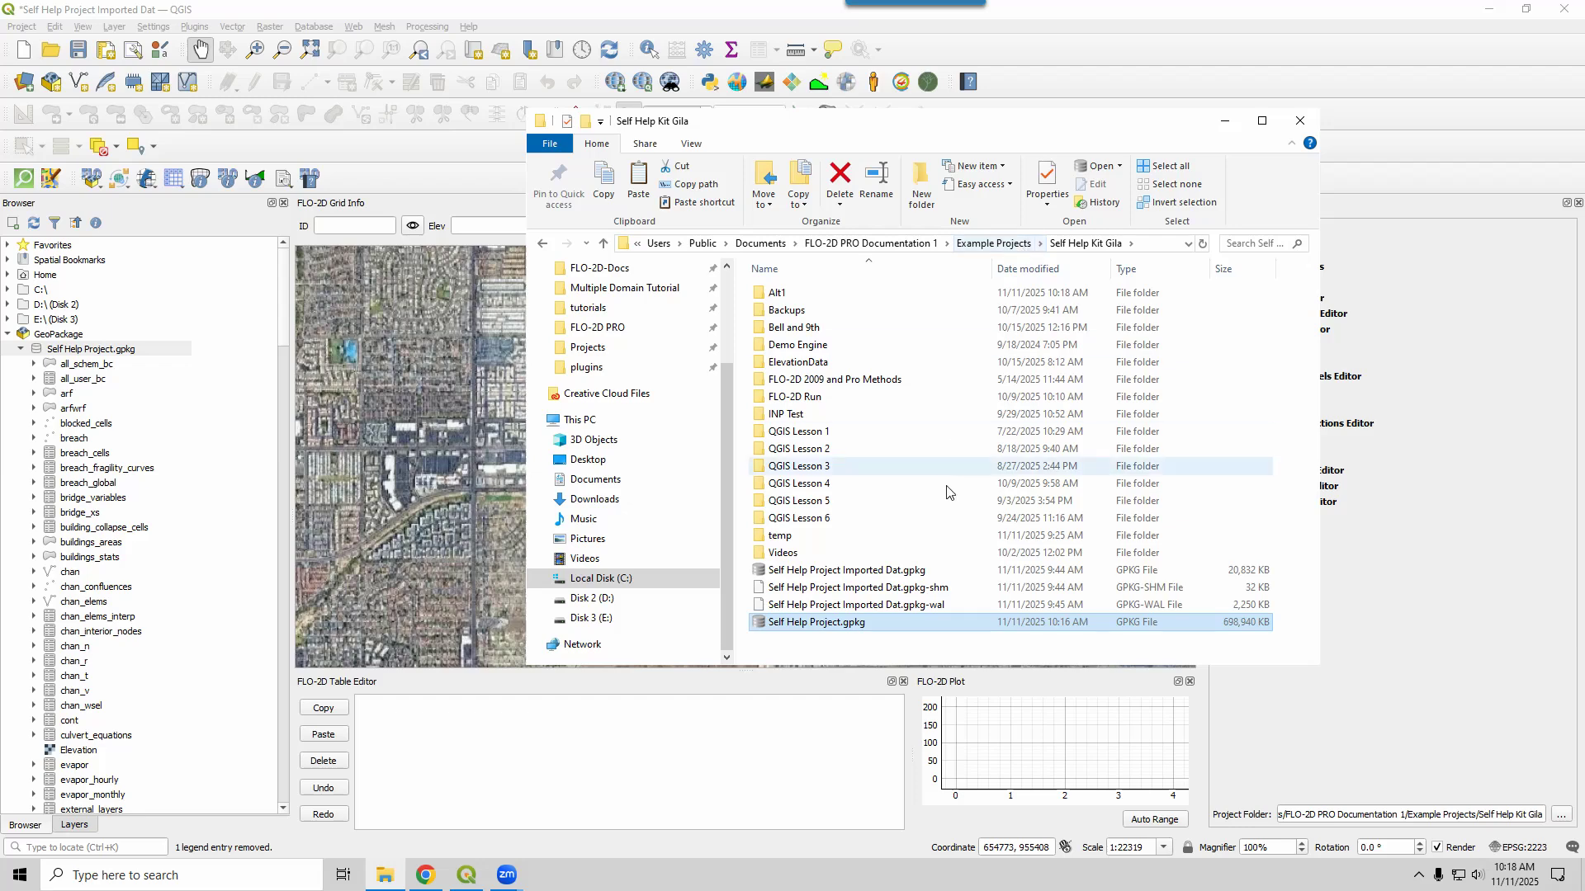
click(770, 623)
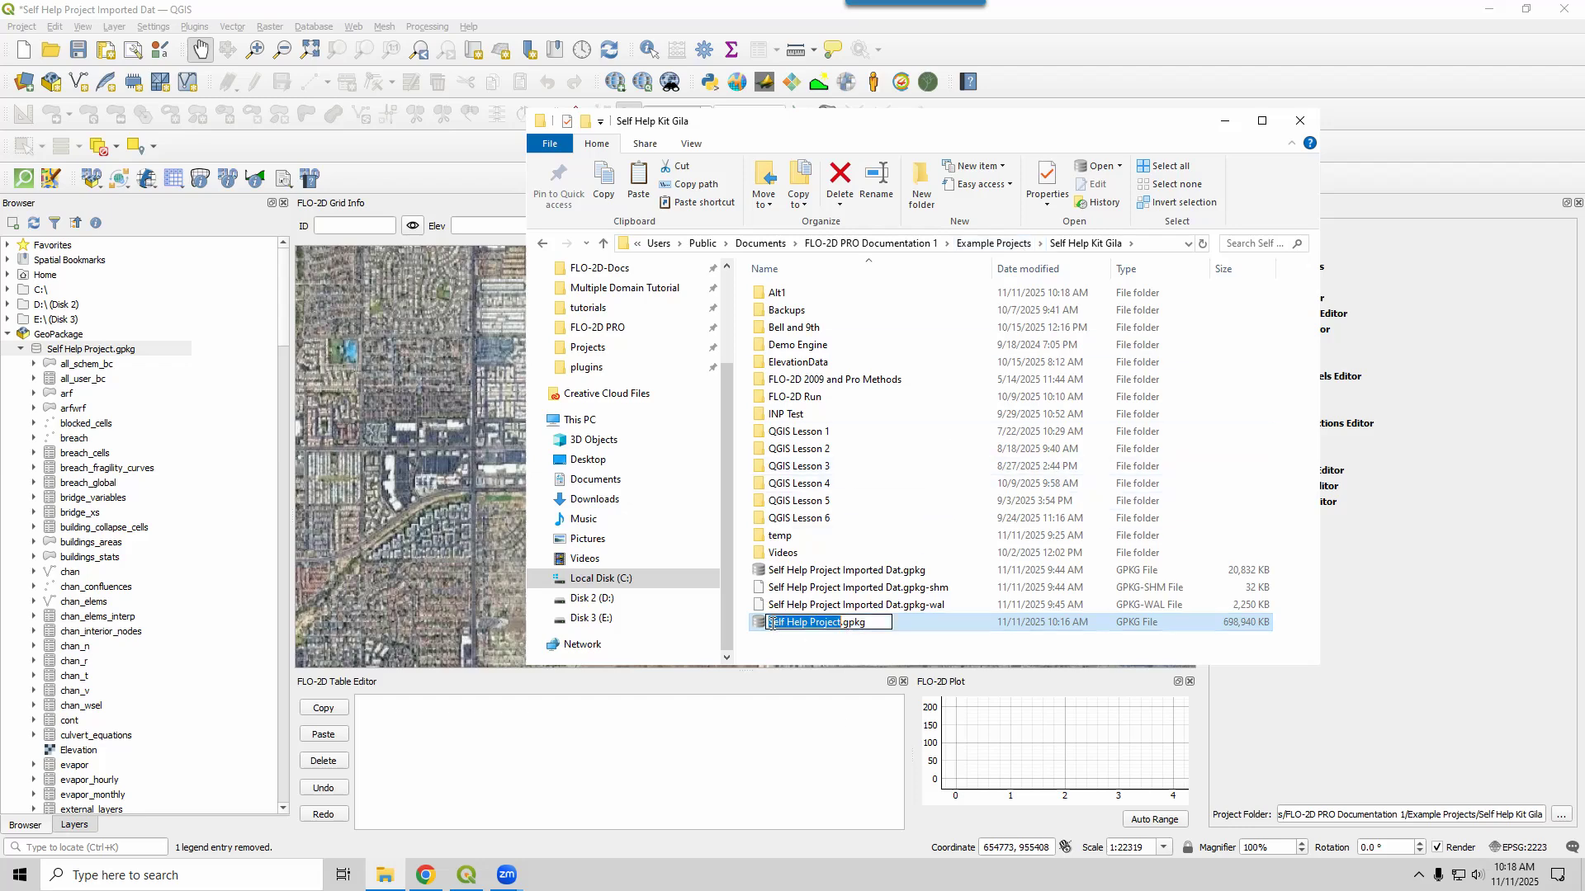
click(825, 648)
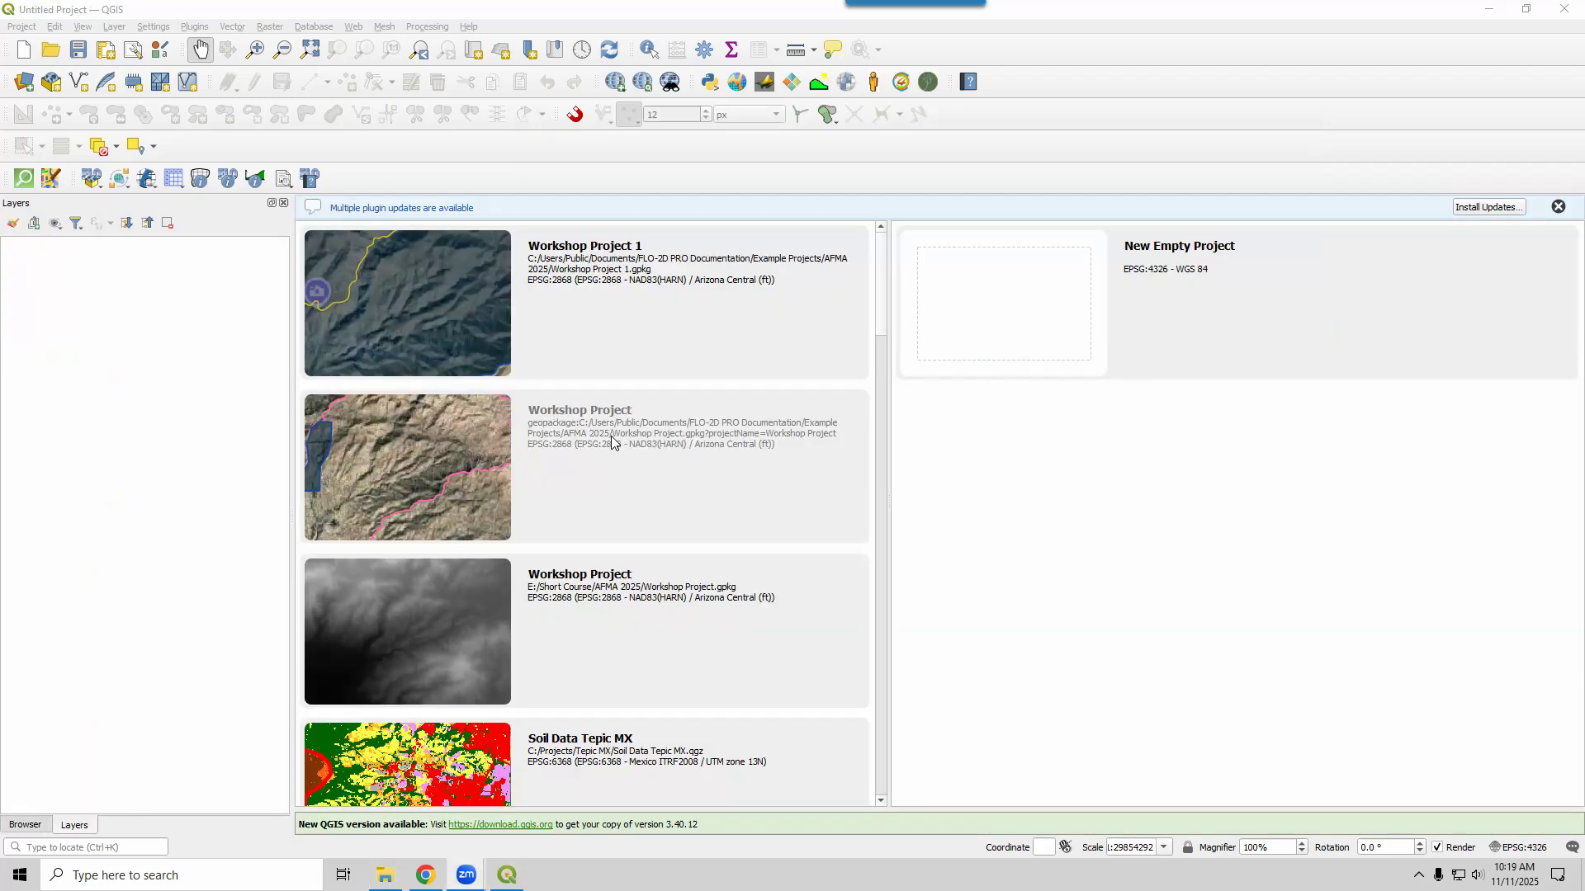
In a new QGIS session, dismiss the plugin update message and open Self Help Project.gpkg as a FLO-2D project
click(1558, 207)
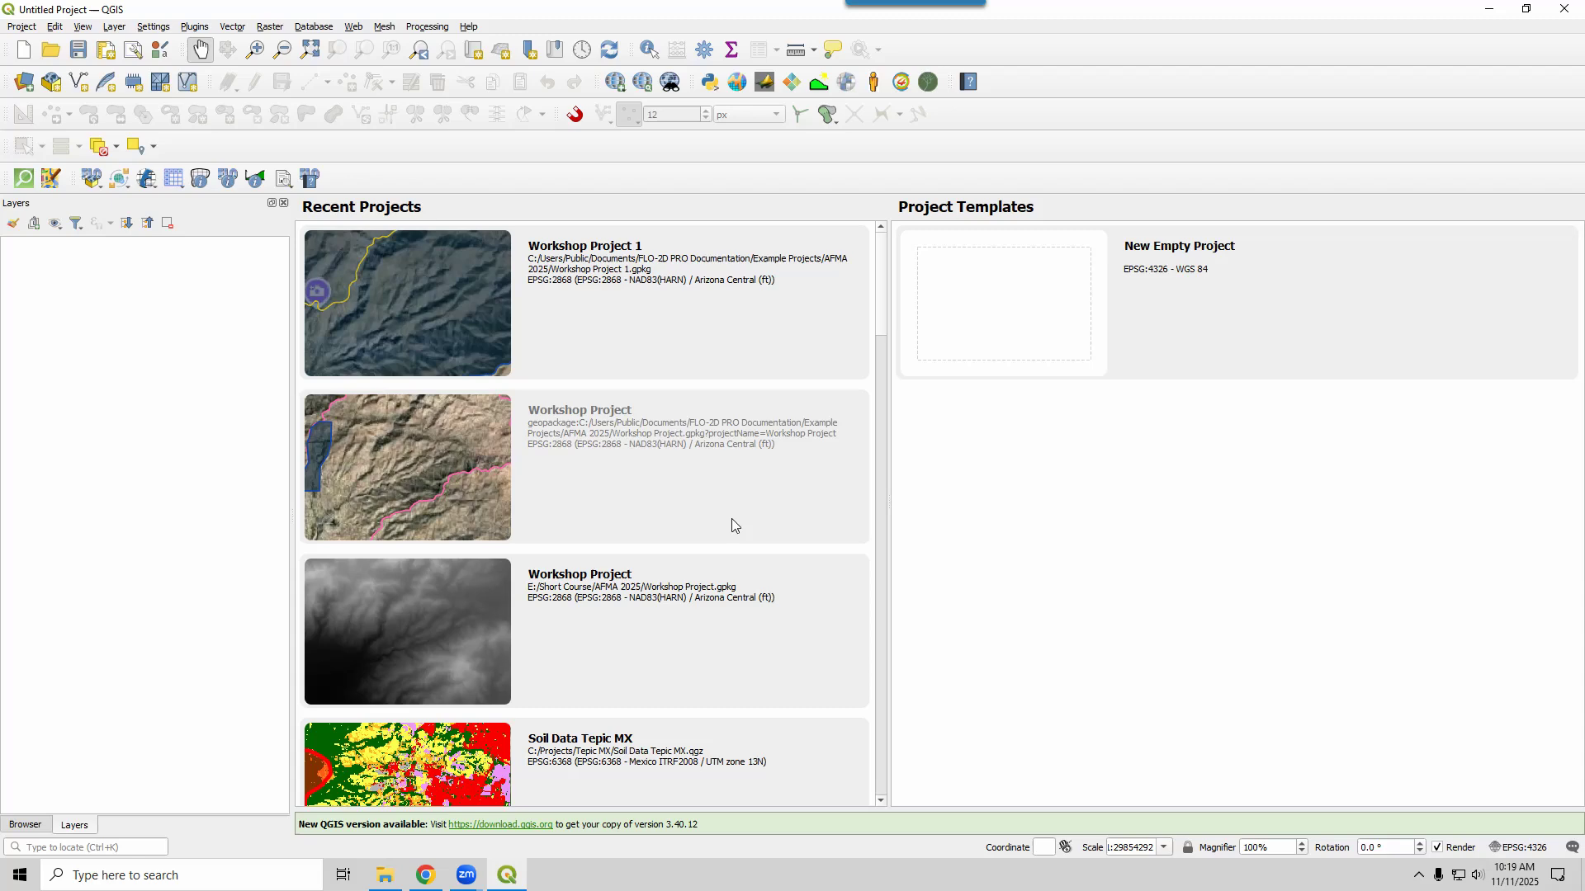
click(94, 179)
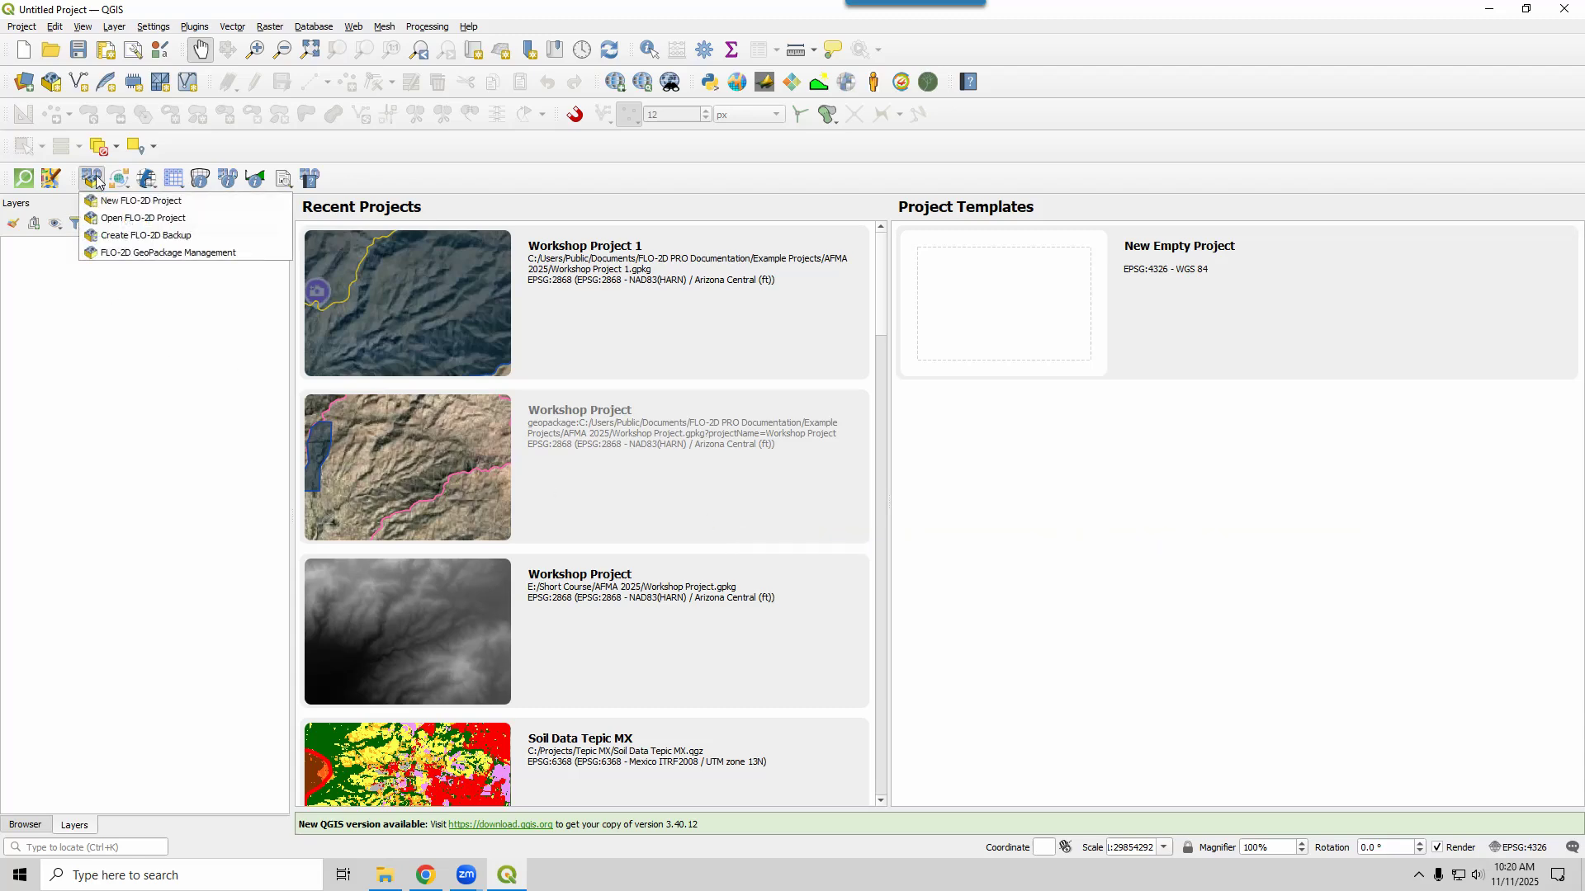
click(116, 220)
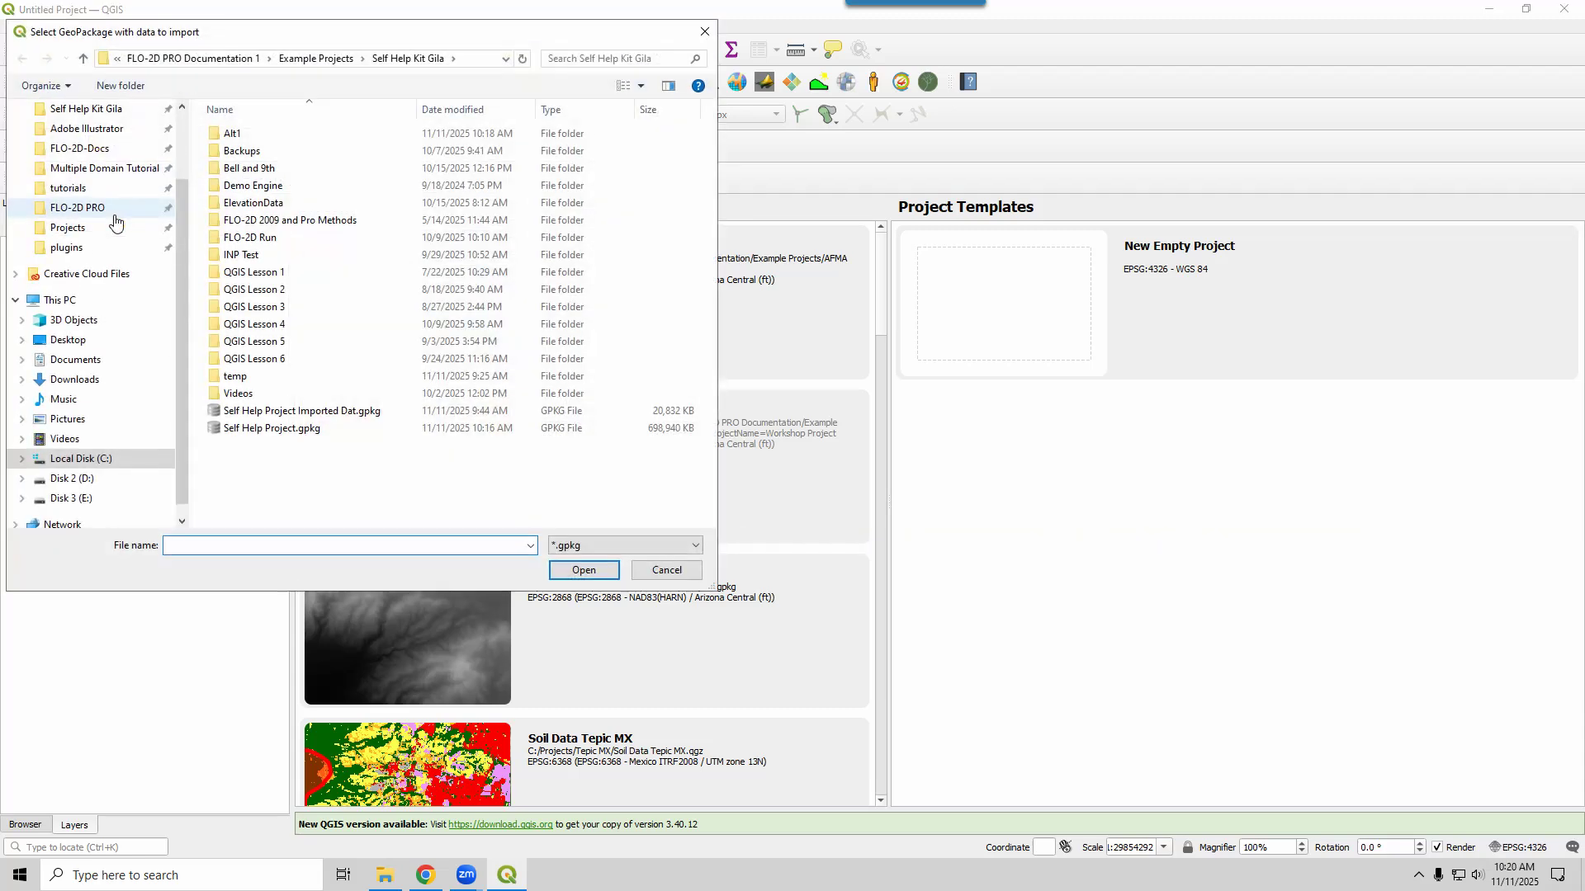
click(317, 432)
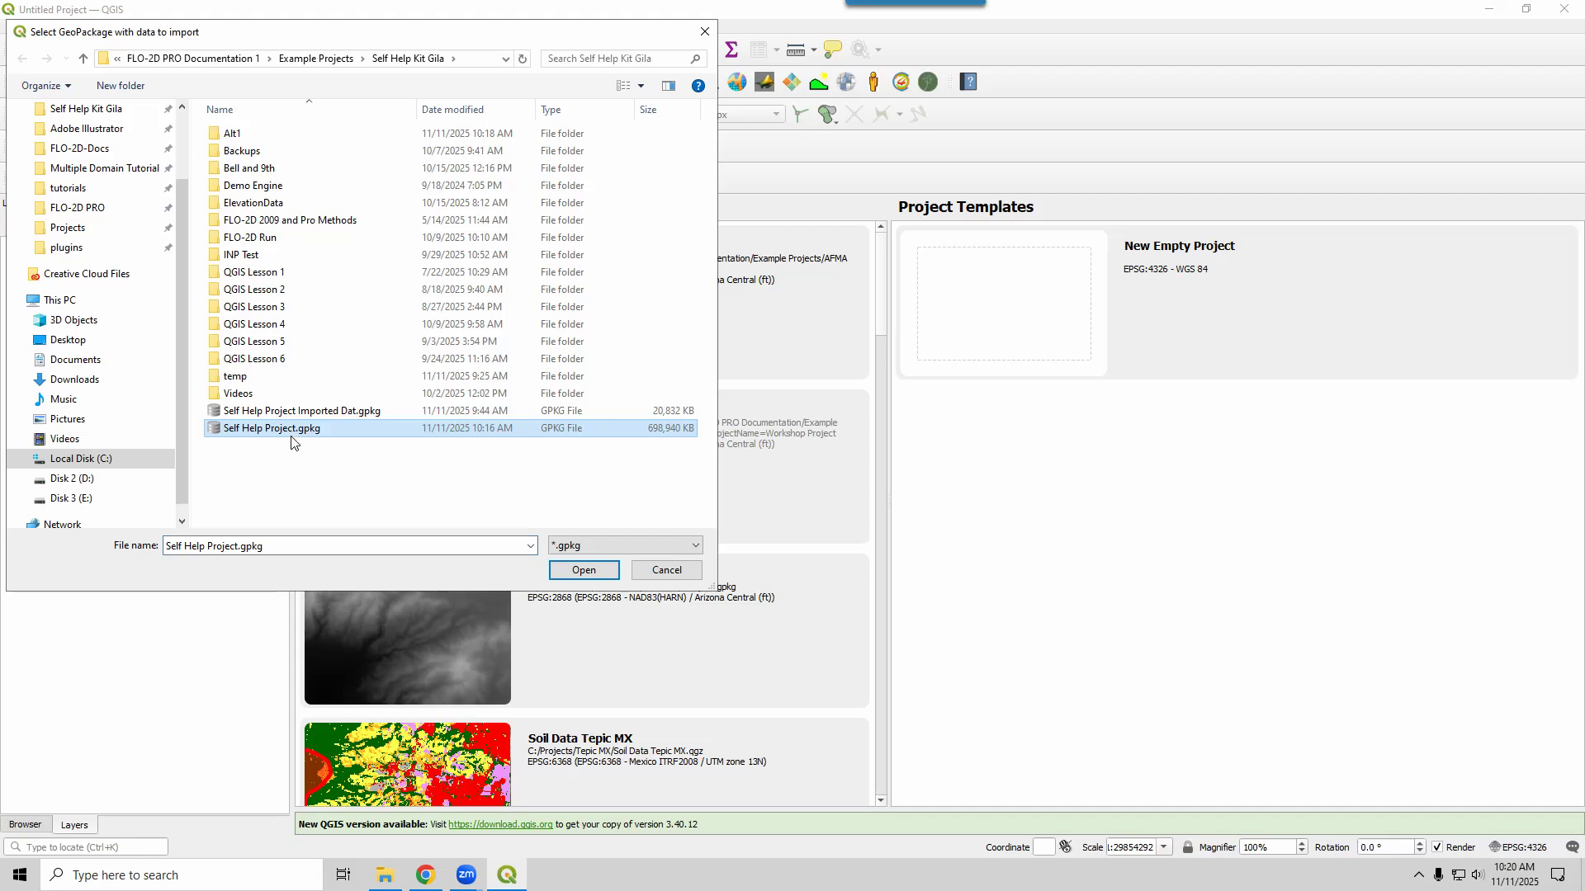
click(578, 570)
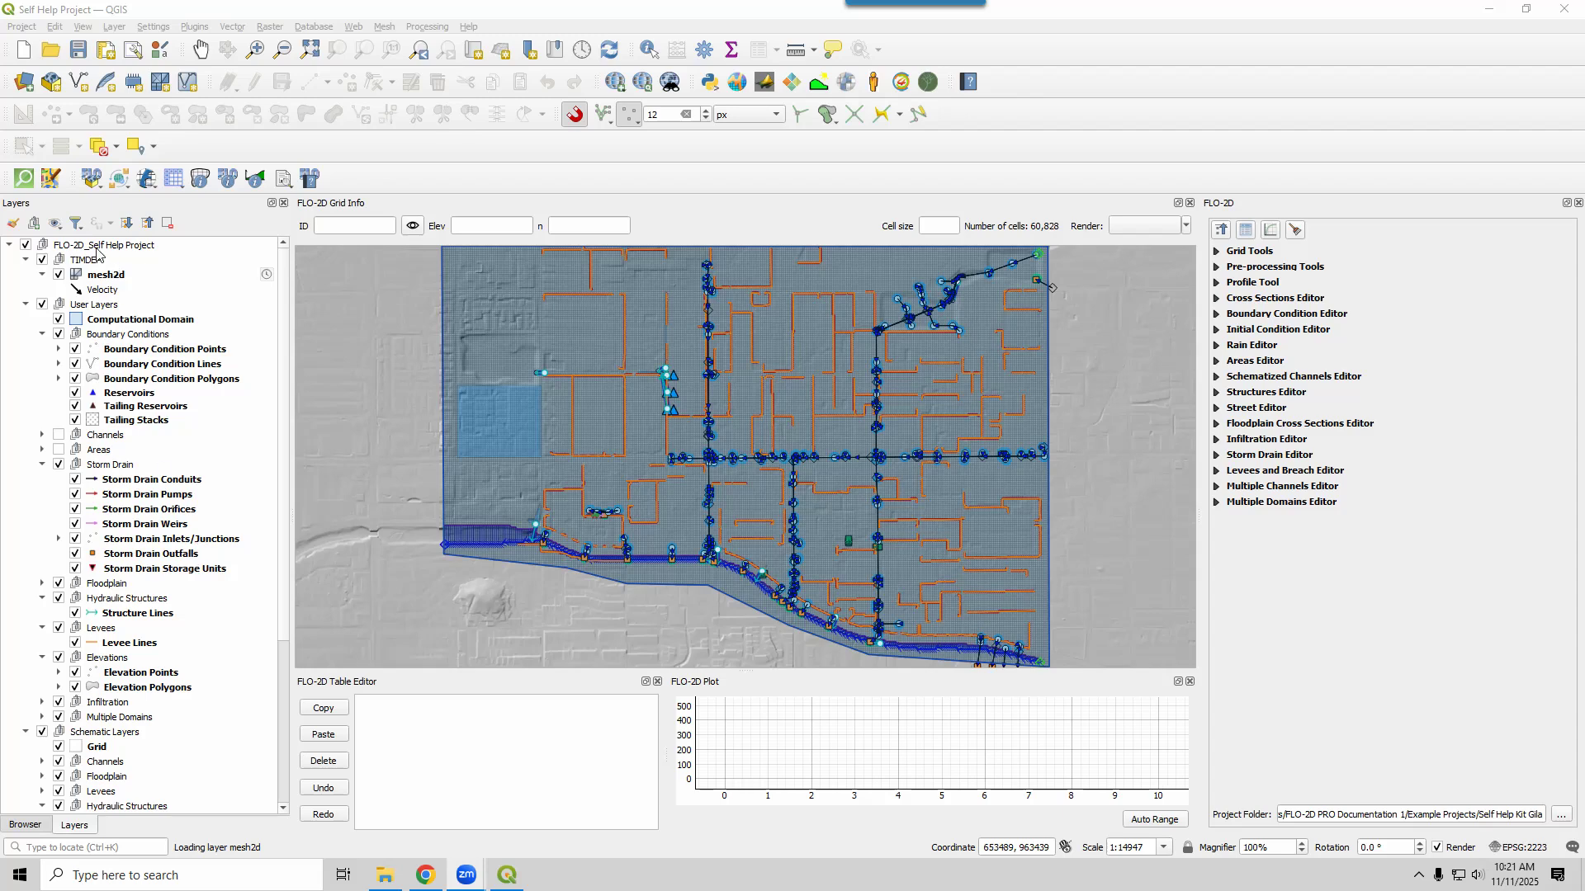
Remove the TIMDEP group from the project and collapse all layer groups
right_click(91, 262)
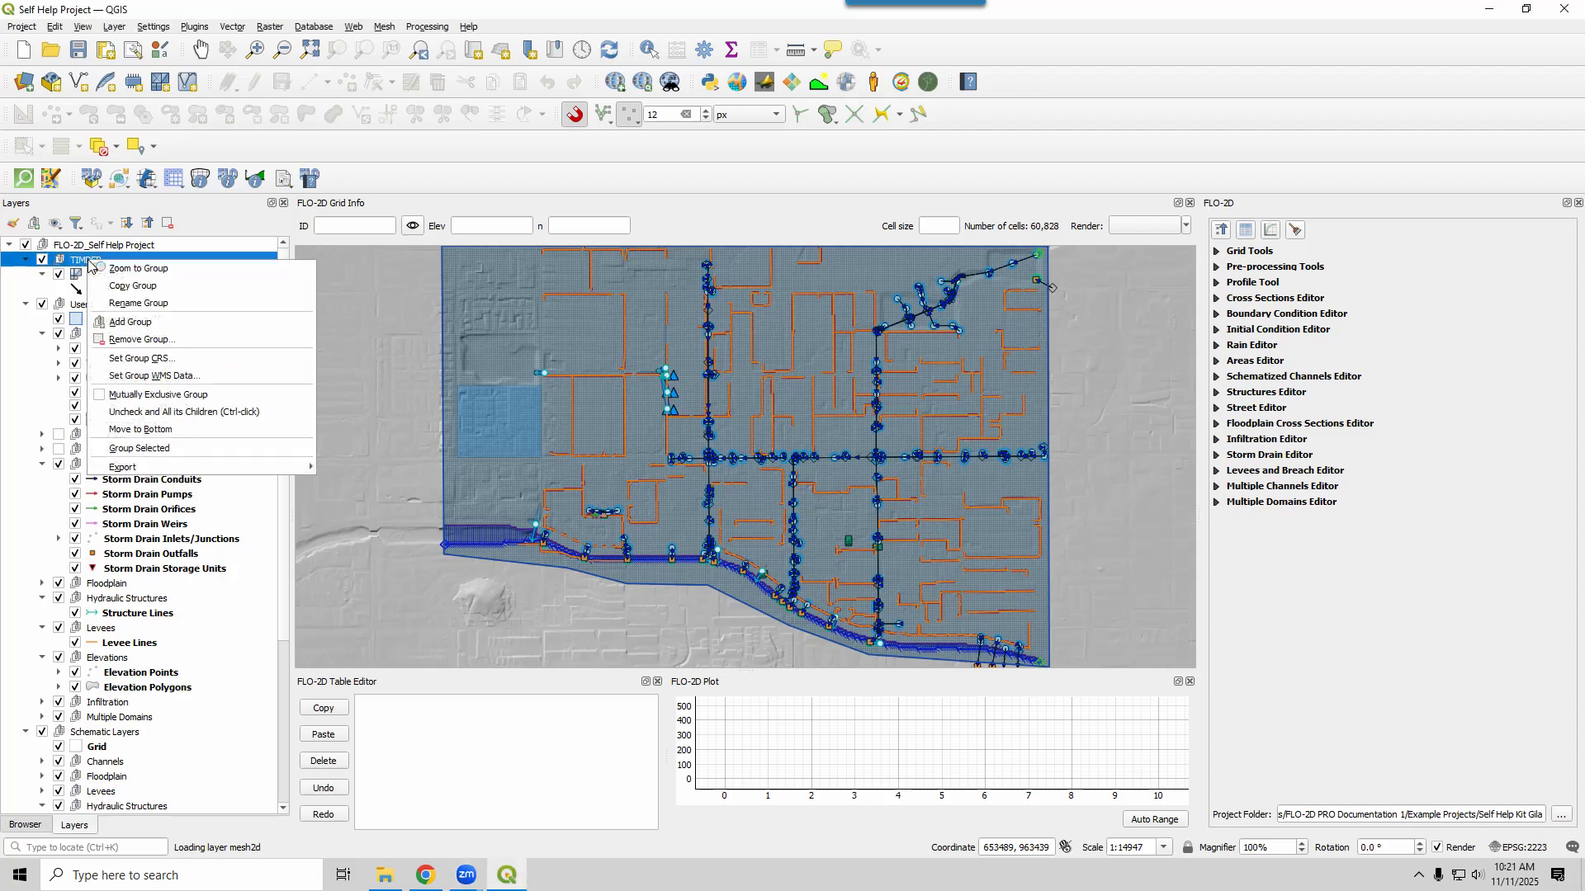
click(136, 339)
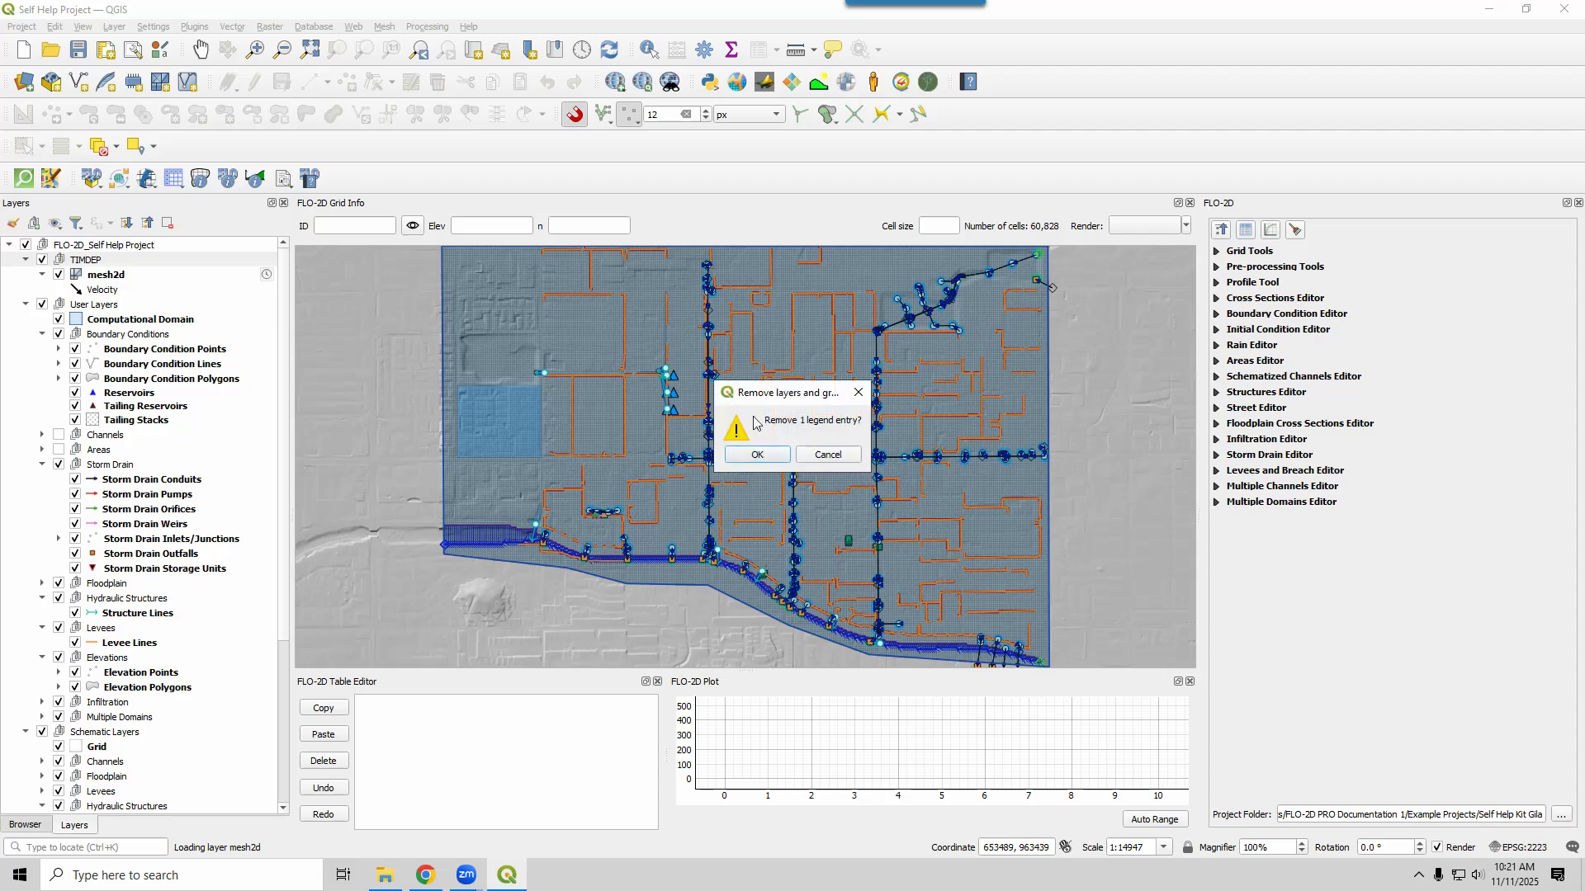
click(755, 455)
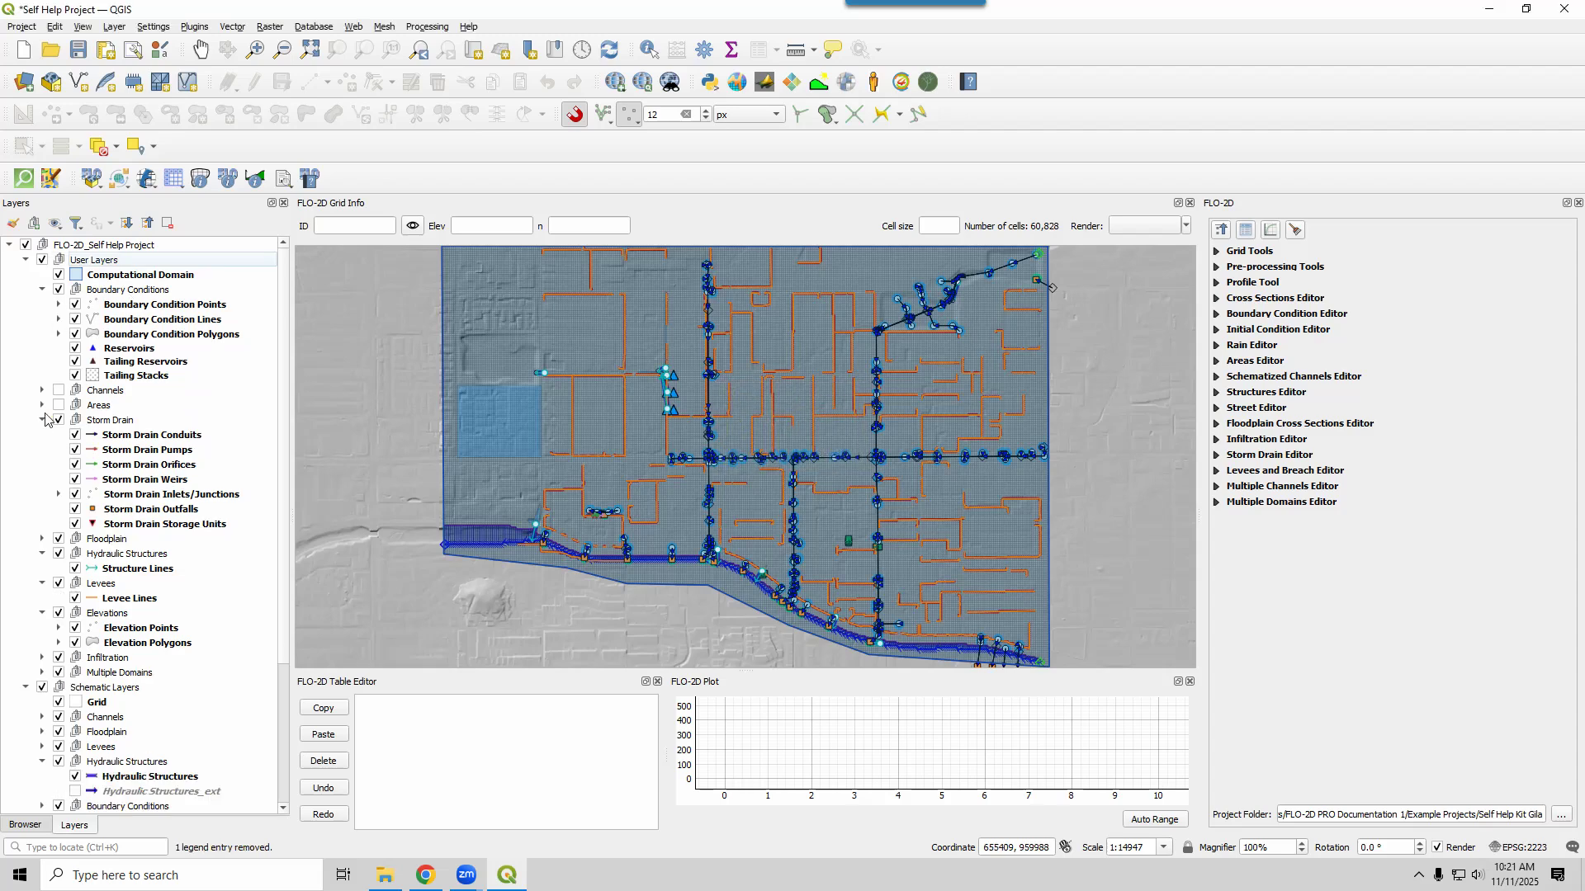
click(147, 223)
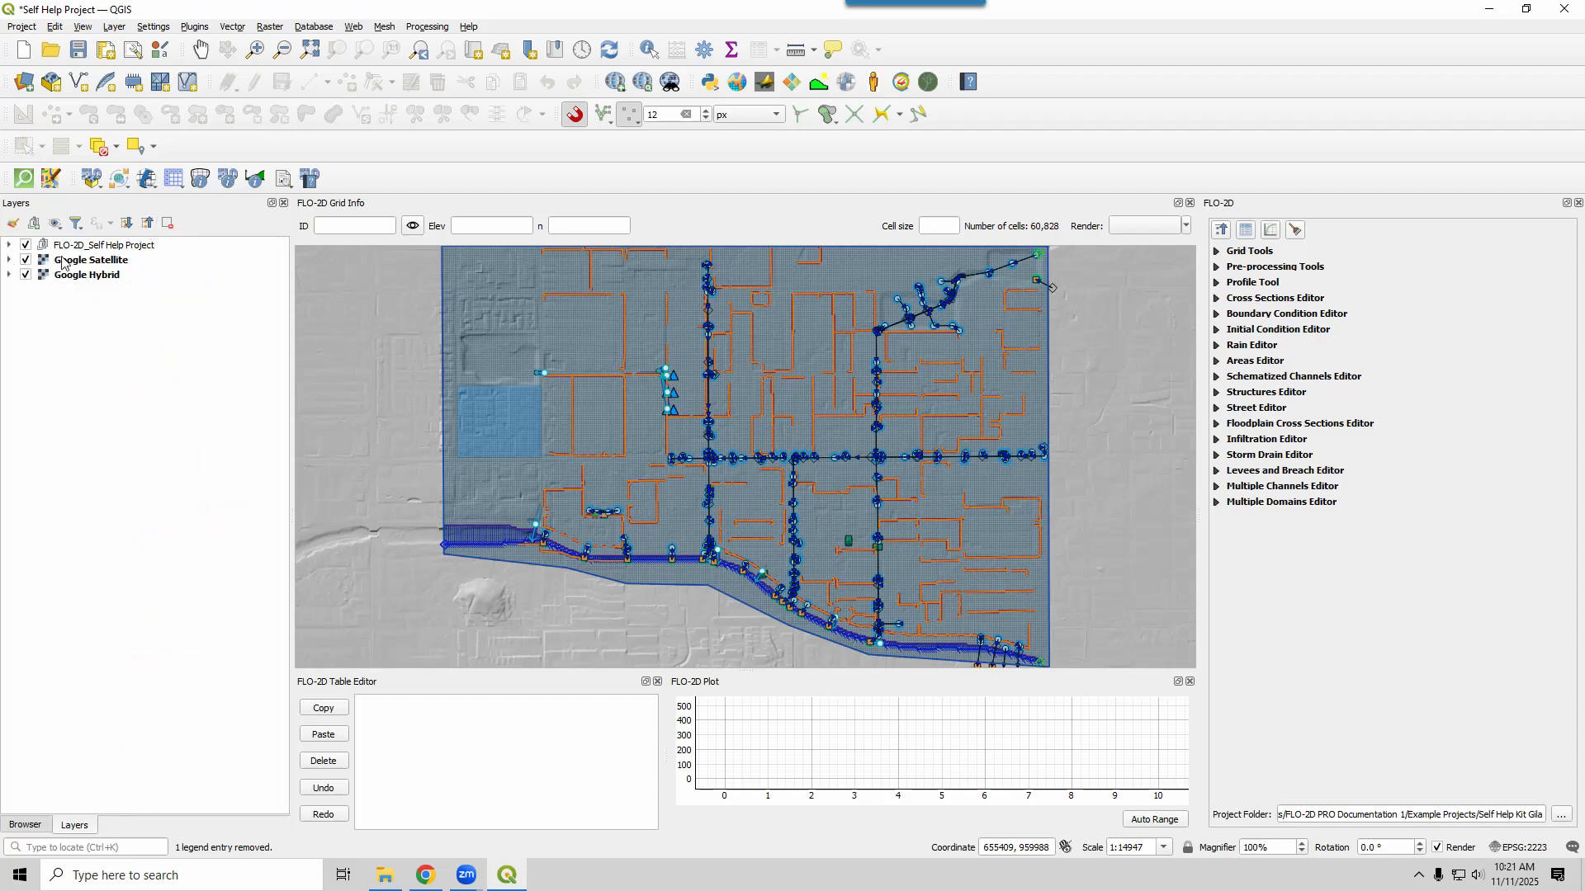
Remove the Google Hybrid layer from the project
right_click(80, 279)
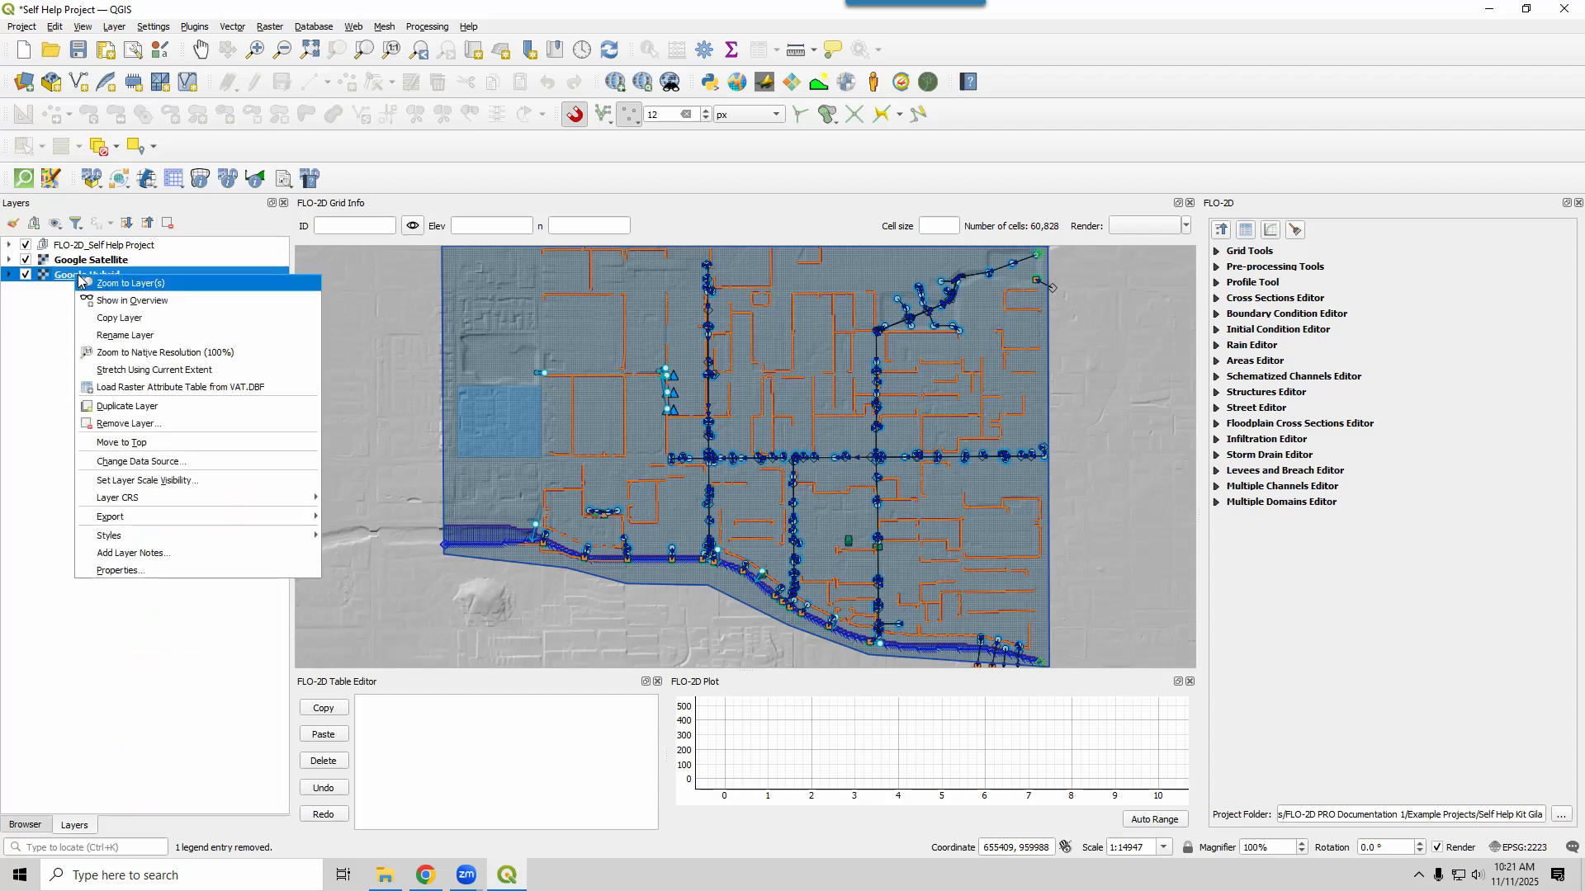
click(128, 423)
click(777, 454)
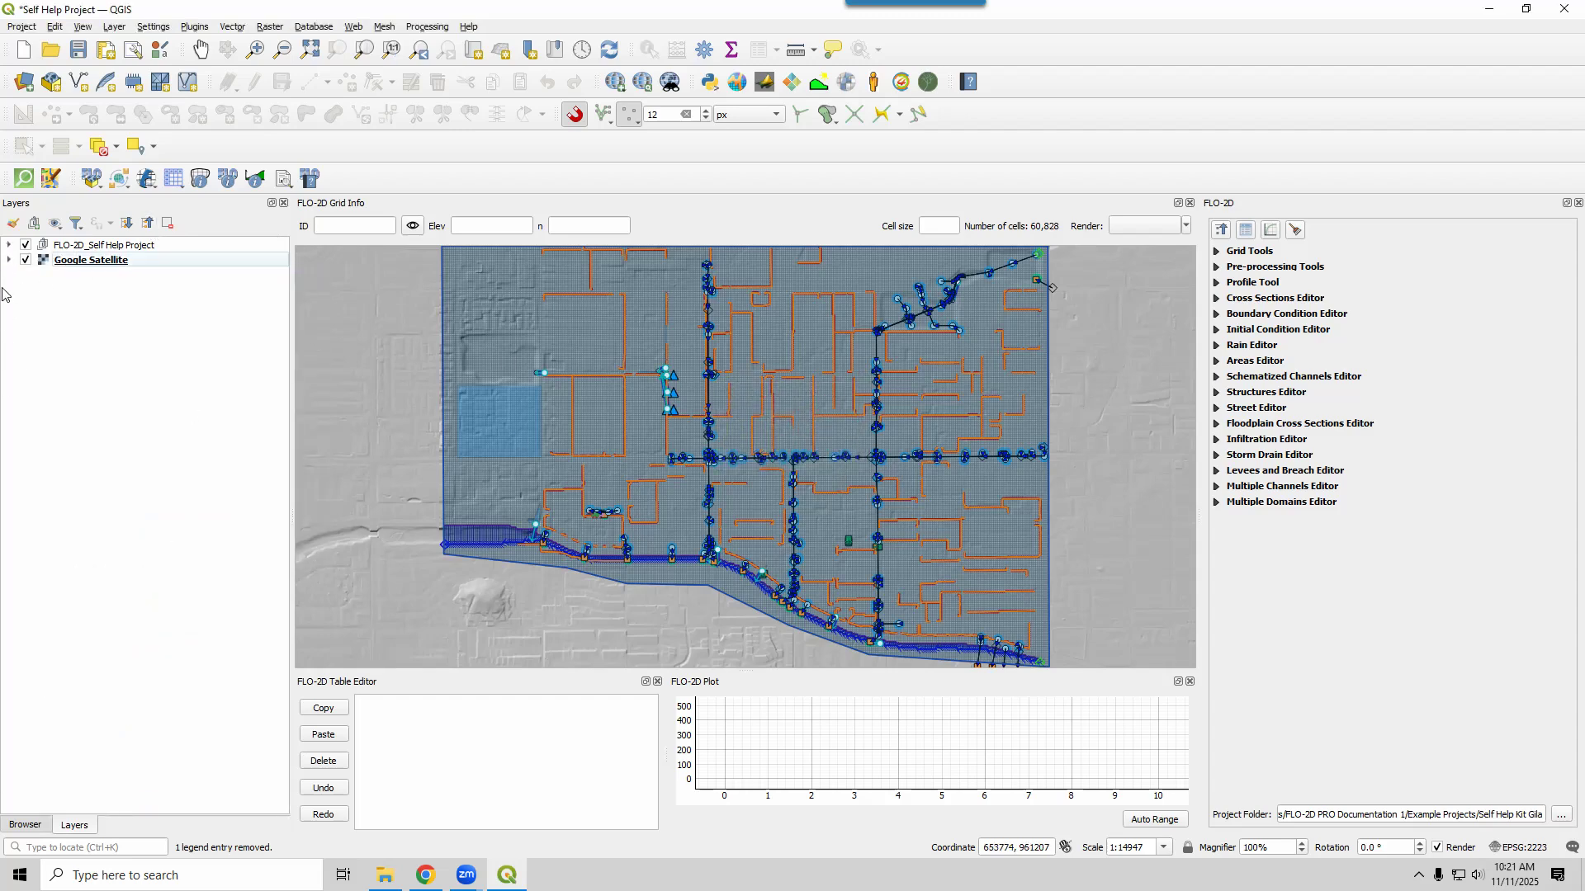
Expand the FLO-2D_Self Help Project group along with its User Layers and External Layers subgroups
click(8, 245)
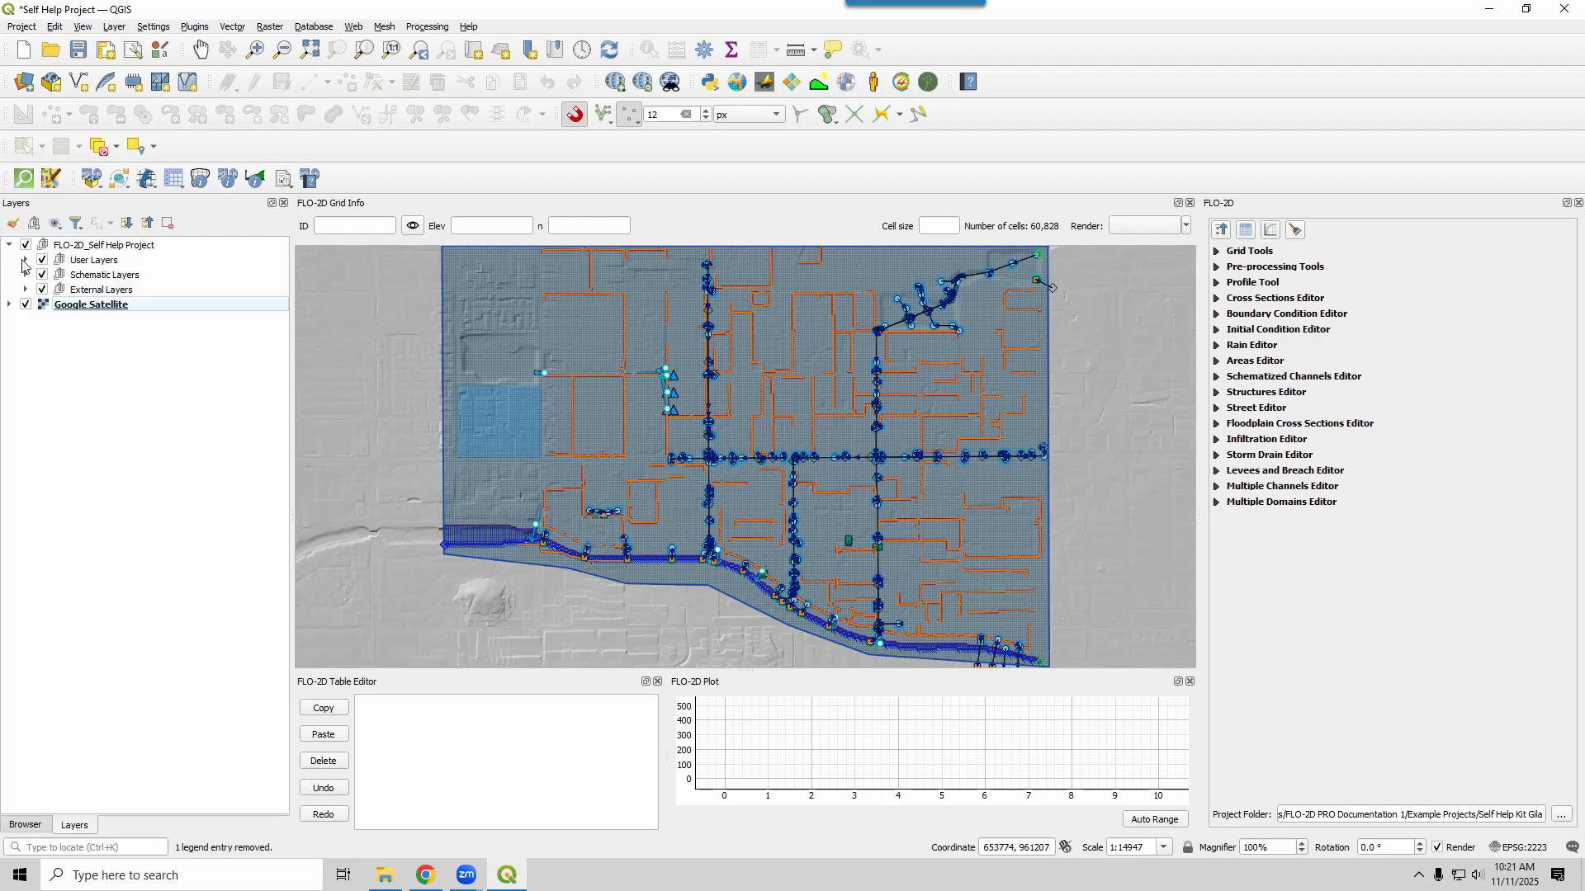
click(24, 261)
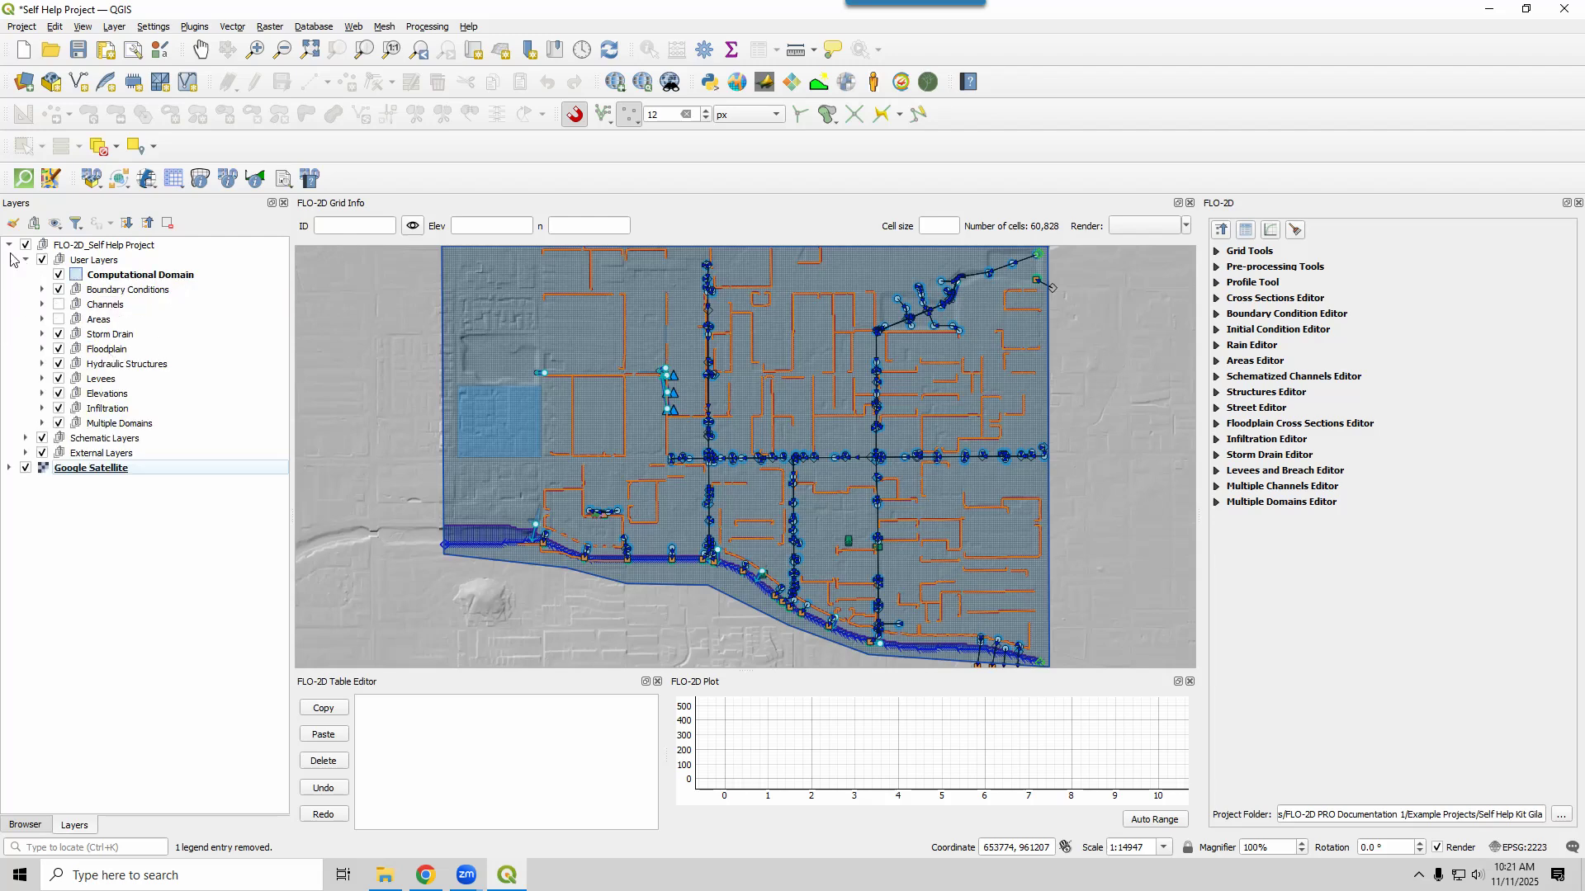
click(8, 245)
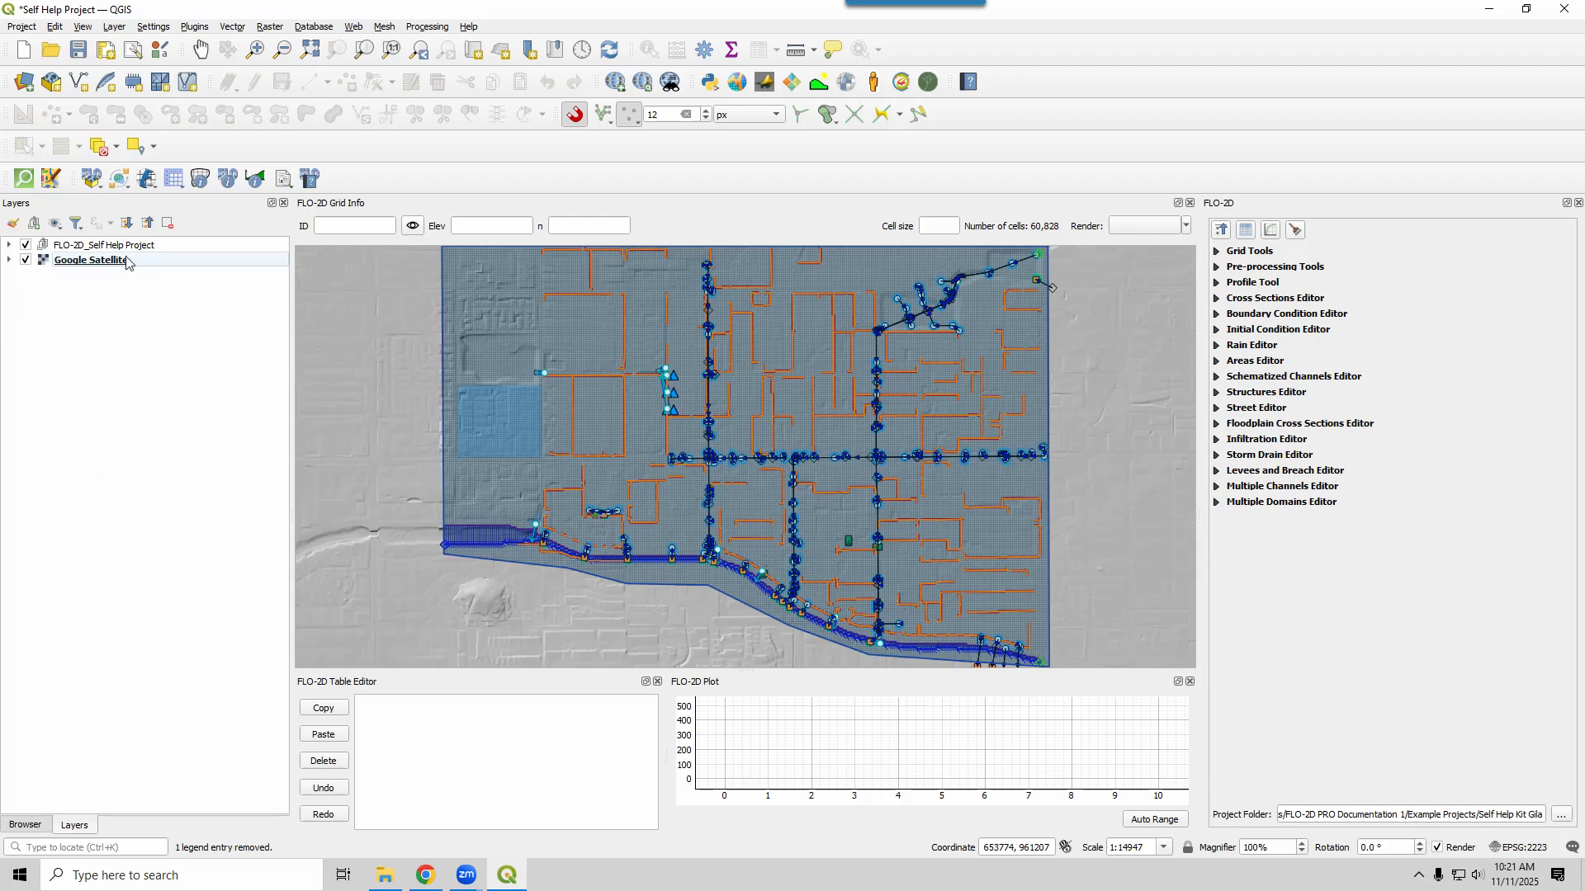
click(8, 245)
click(25, 453)
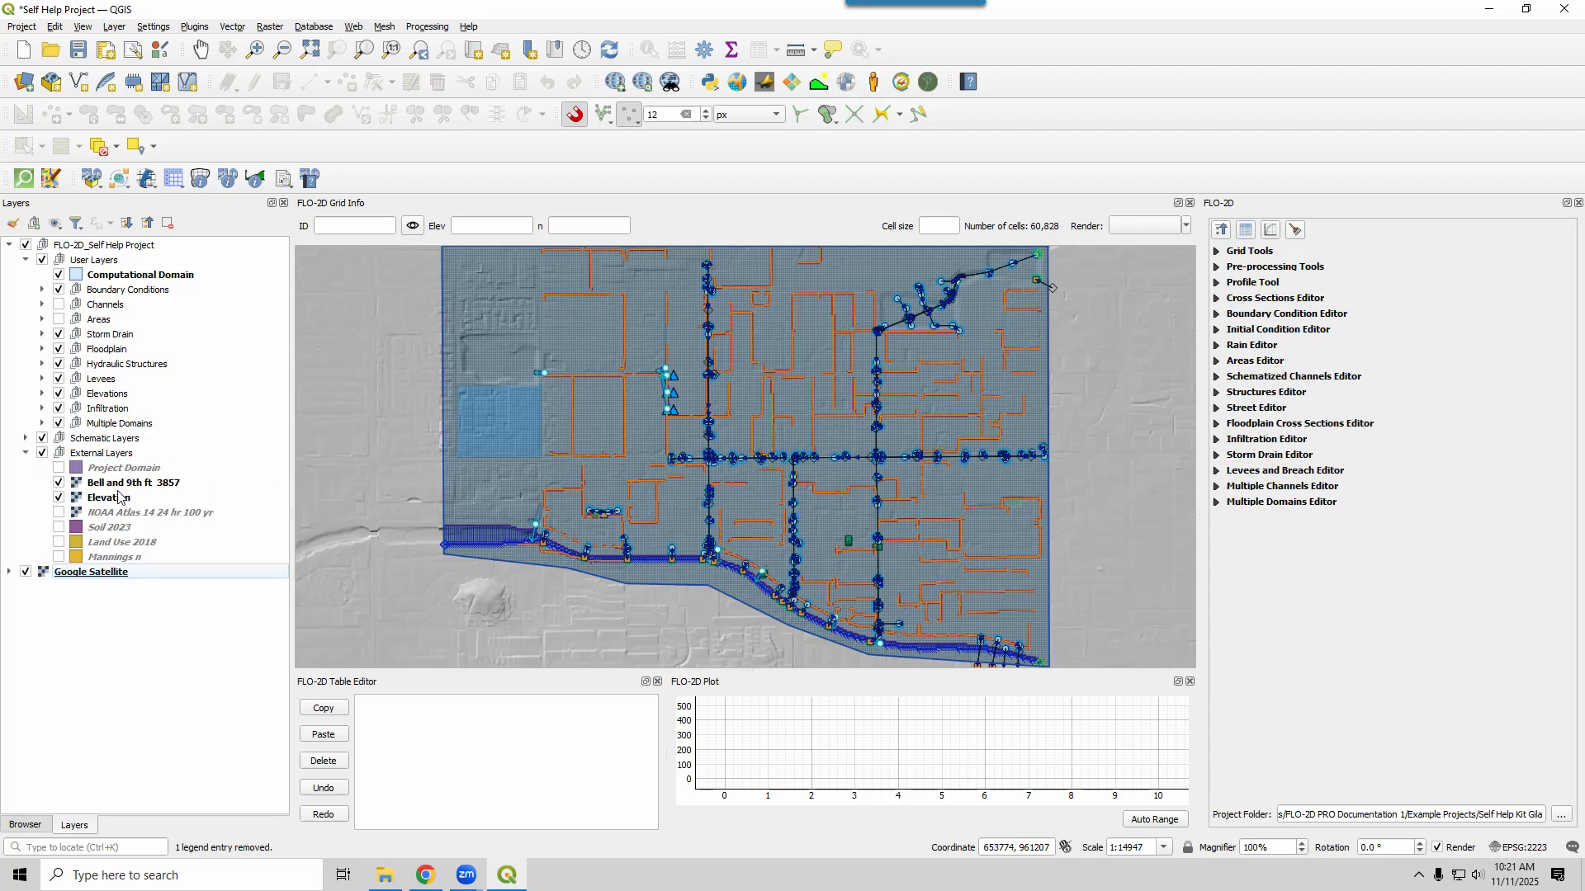
Hide the Bell and 9th ft 3857 layer and toggle Elevation and NOAA Atlas 14 24 hr 100 yr, leaving only Elevation on
click(58, 482)
click(58, 498)
click(58, 499)
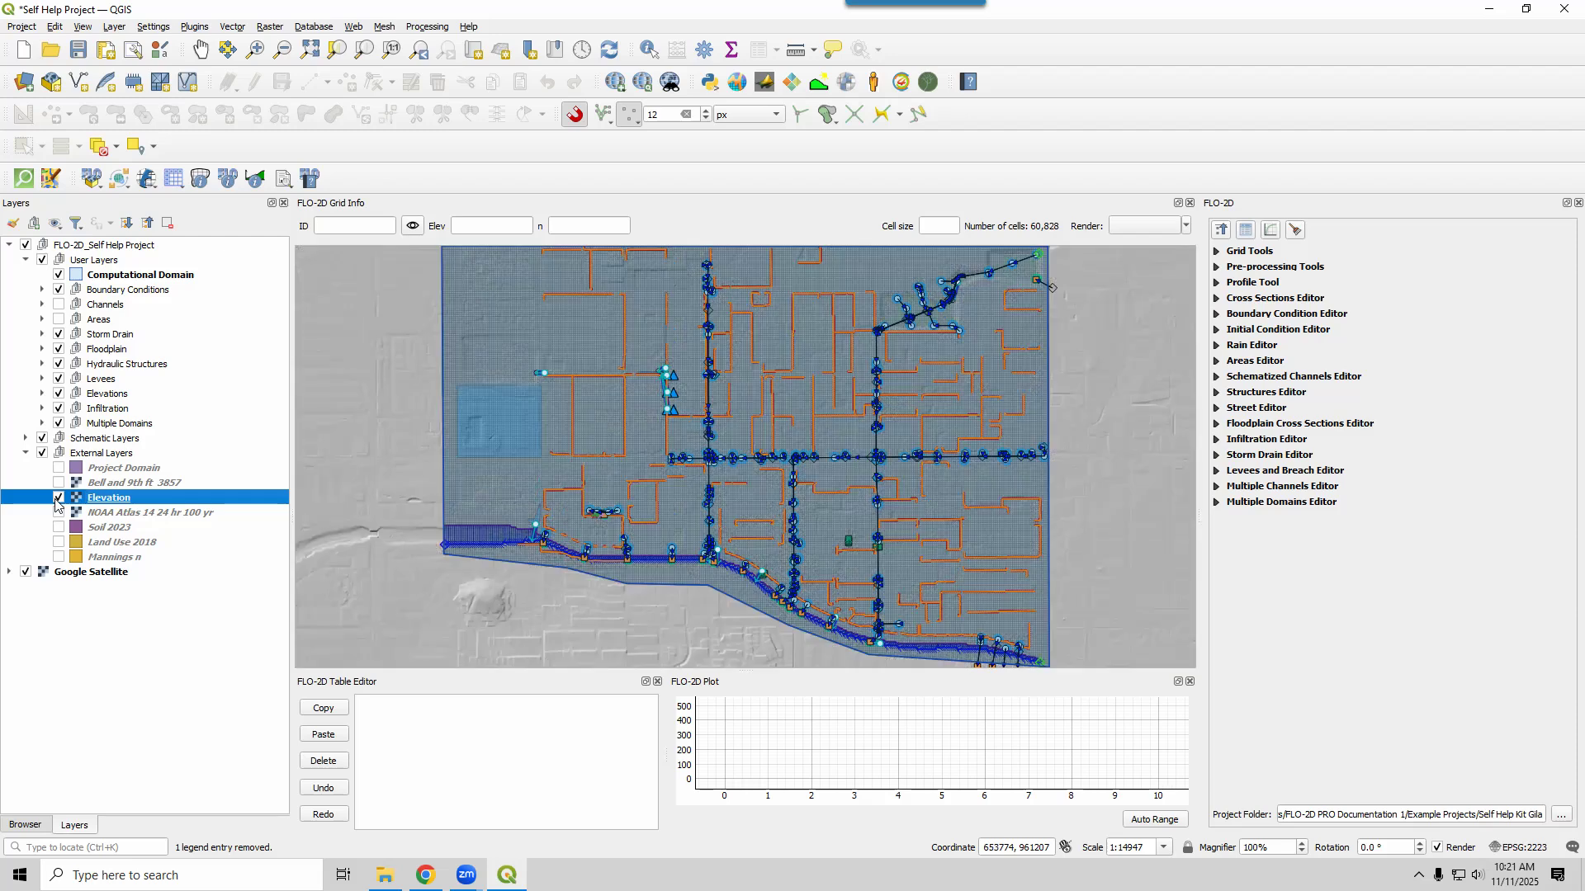
click(58, 512)
click(59, 497)
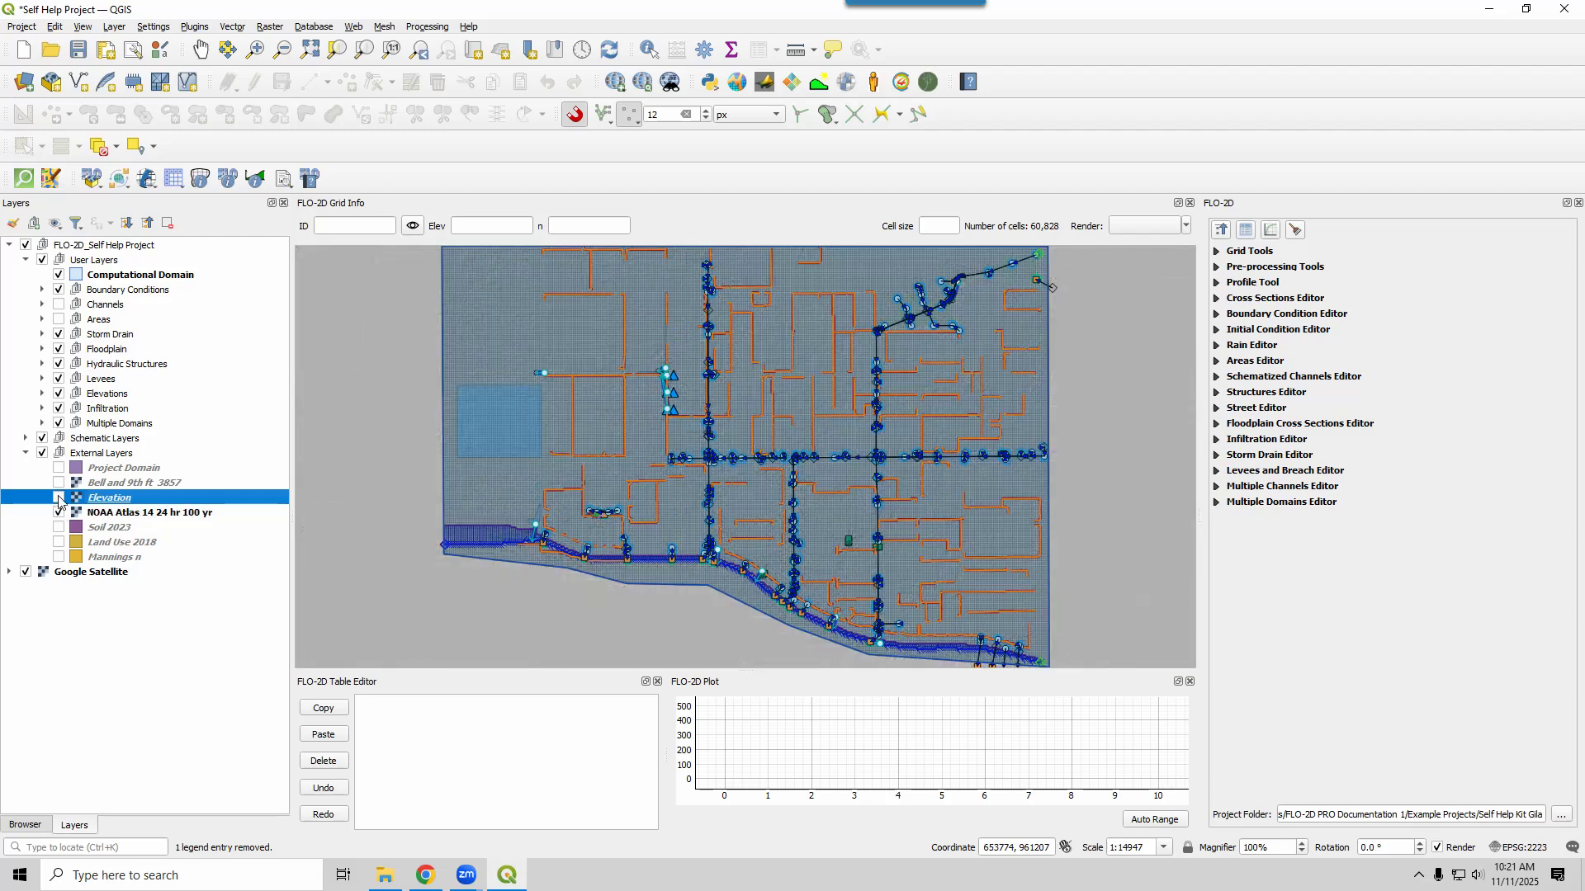
click(58, 497)
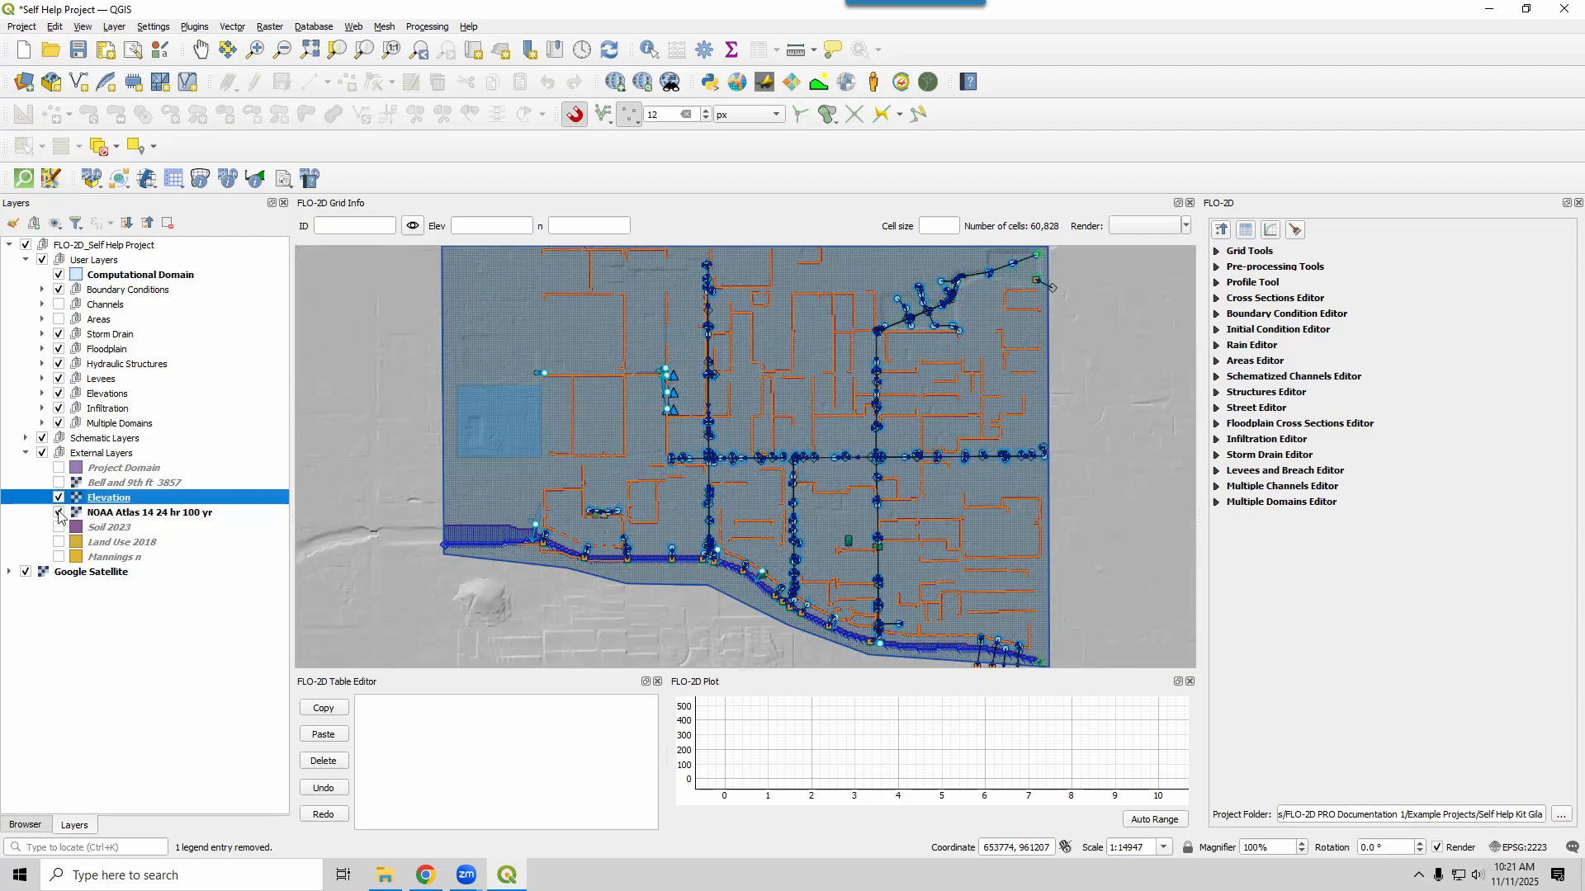
click(58, 513)
Show the Soil 2023 and Project Domain layers, toggling Elevation off and on to compare it with the soil data
click(58, 527)
click(59, 499)
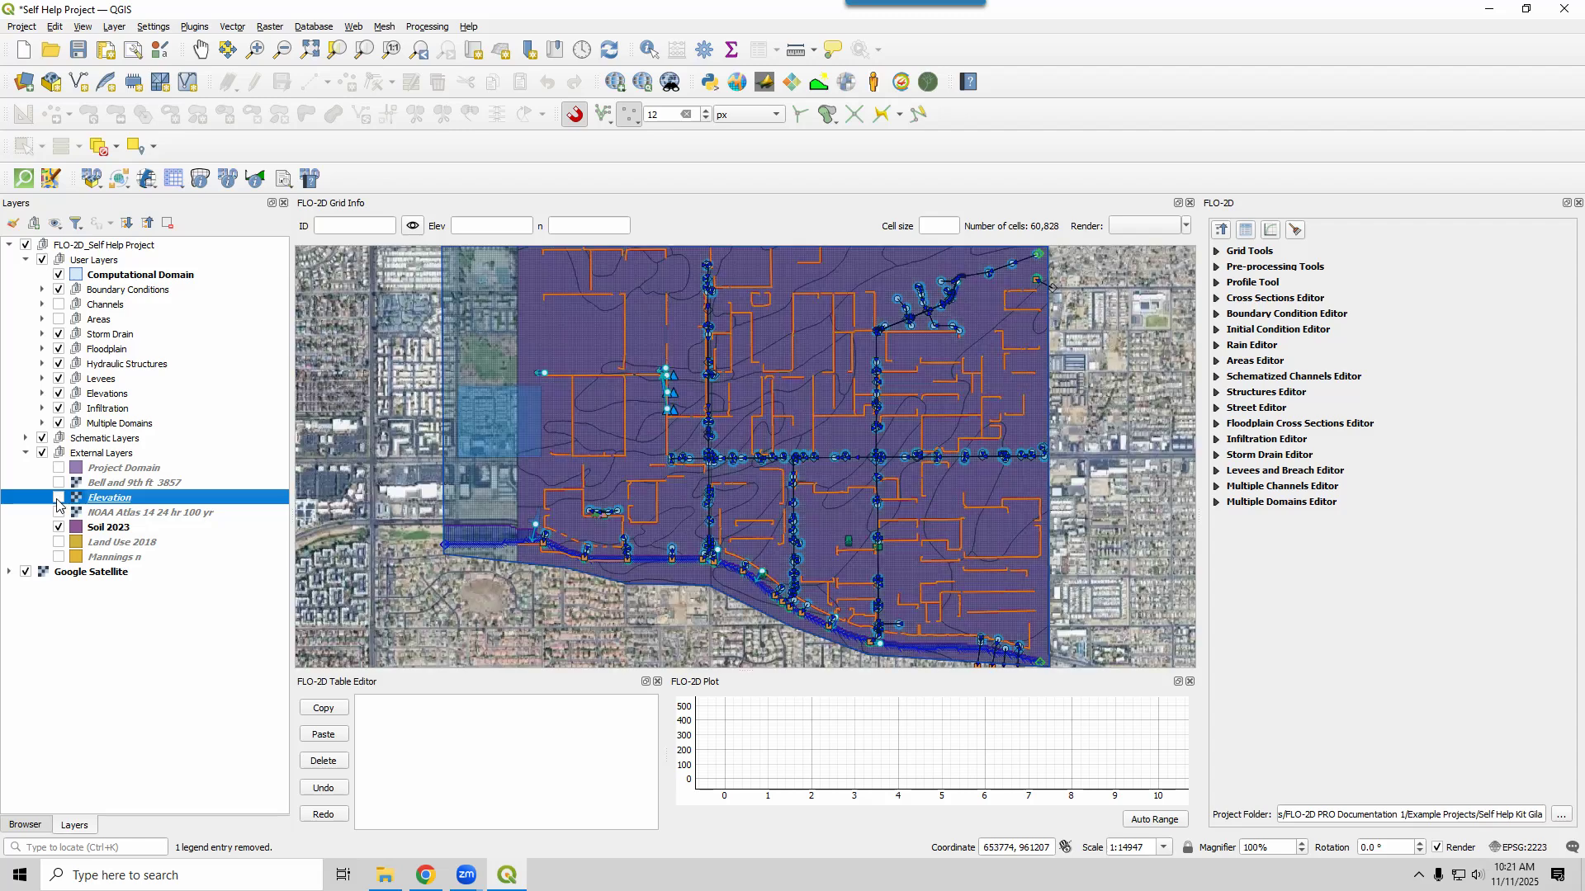
click(59, 498)
click(58, 498)
click(59, 498)
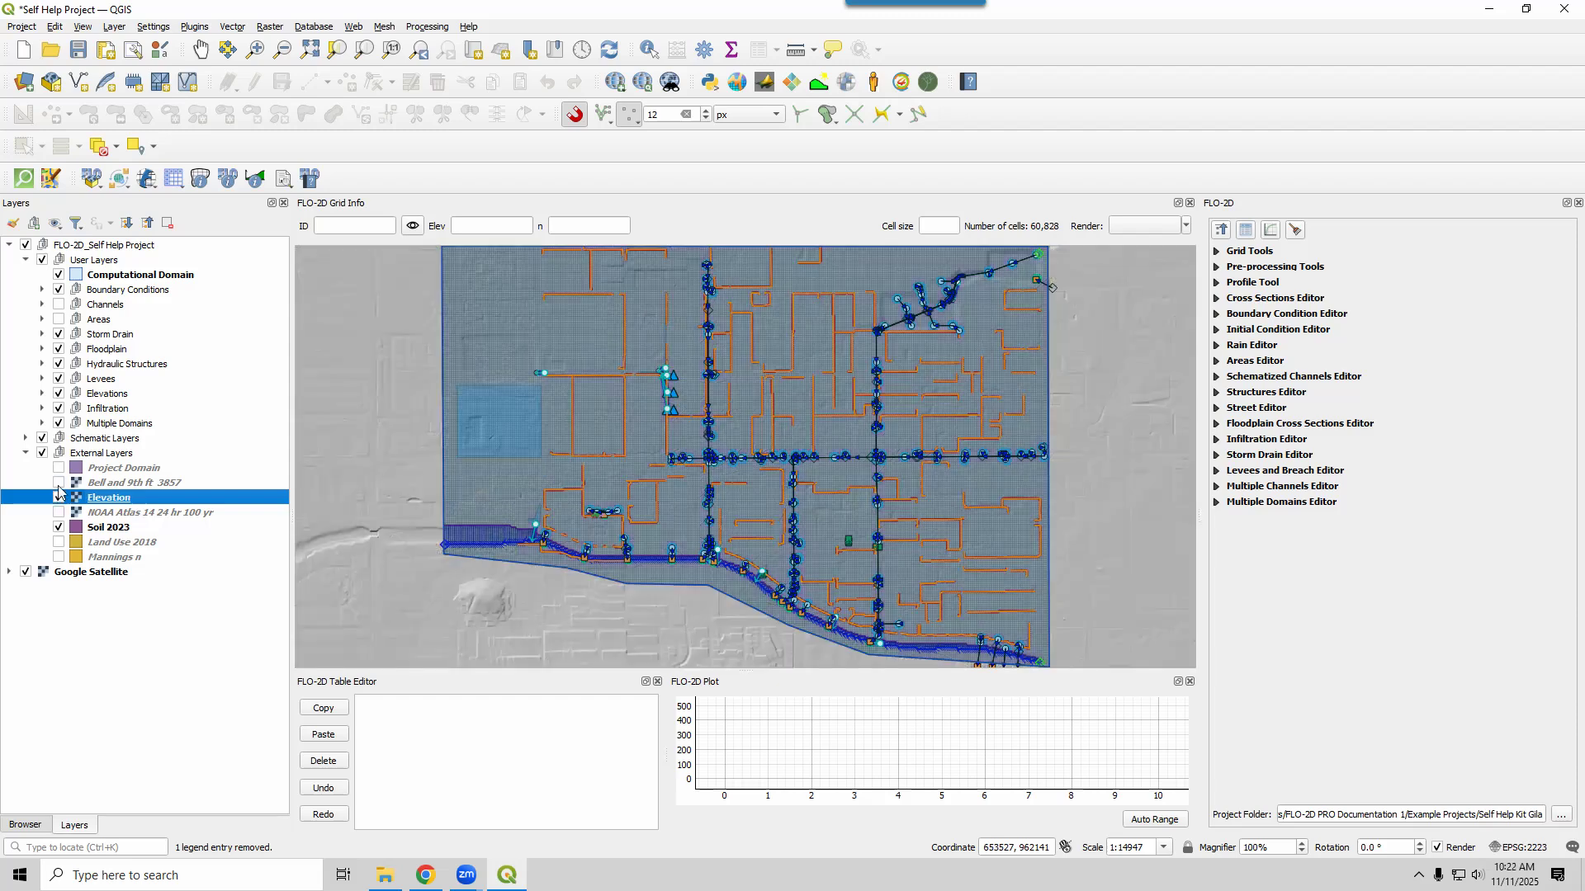
click(59, 468)
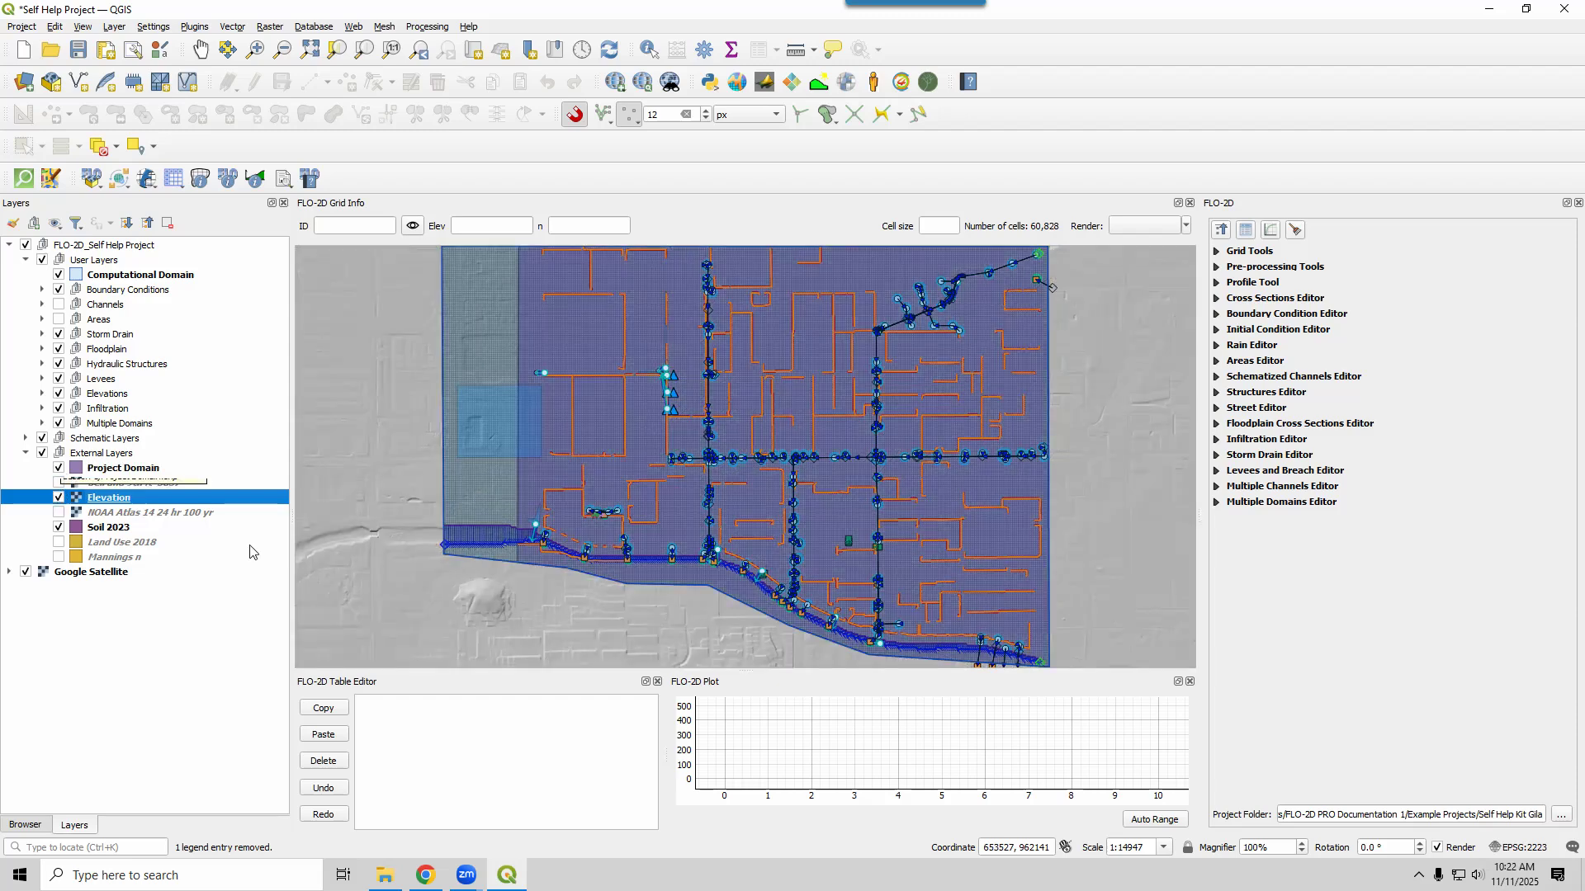
Hide the entire External Layers group and collapse it
click(42, 453)
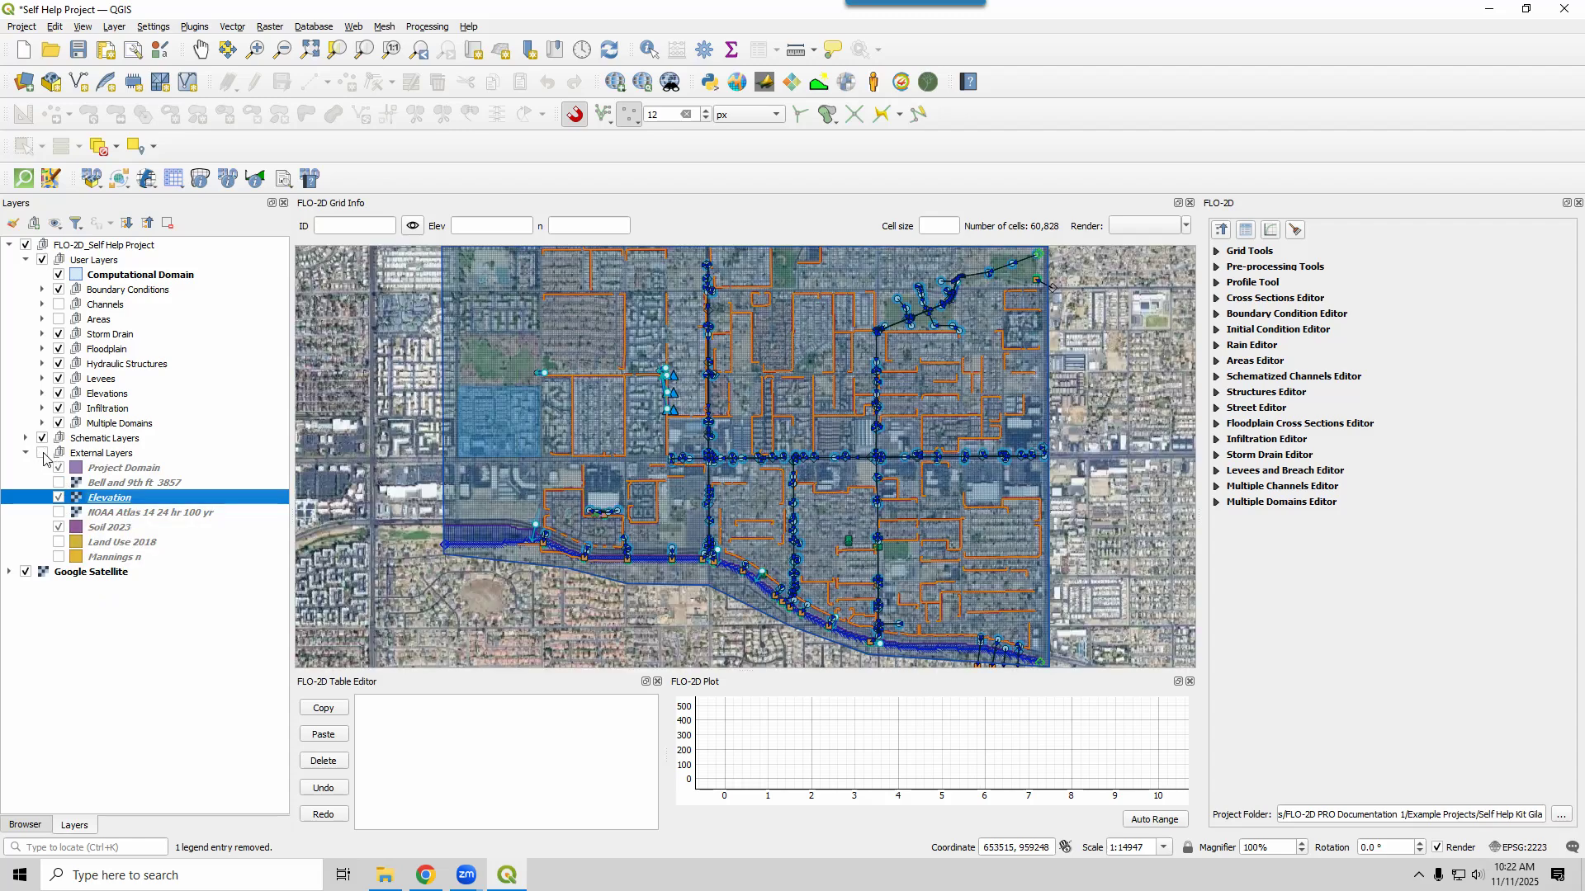
click(96, 682)
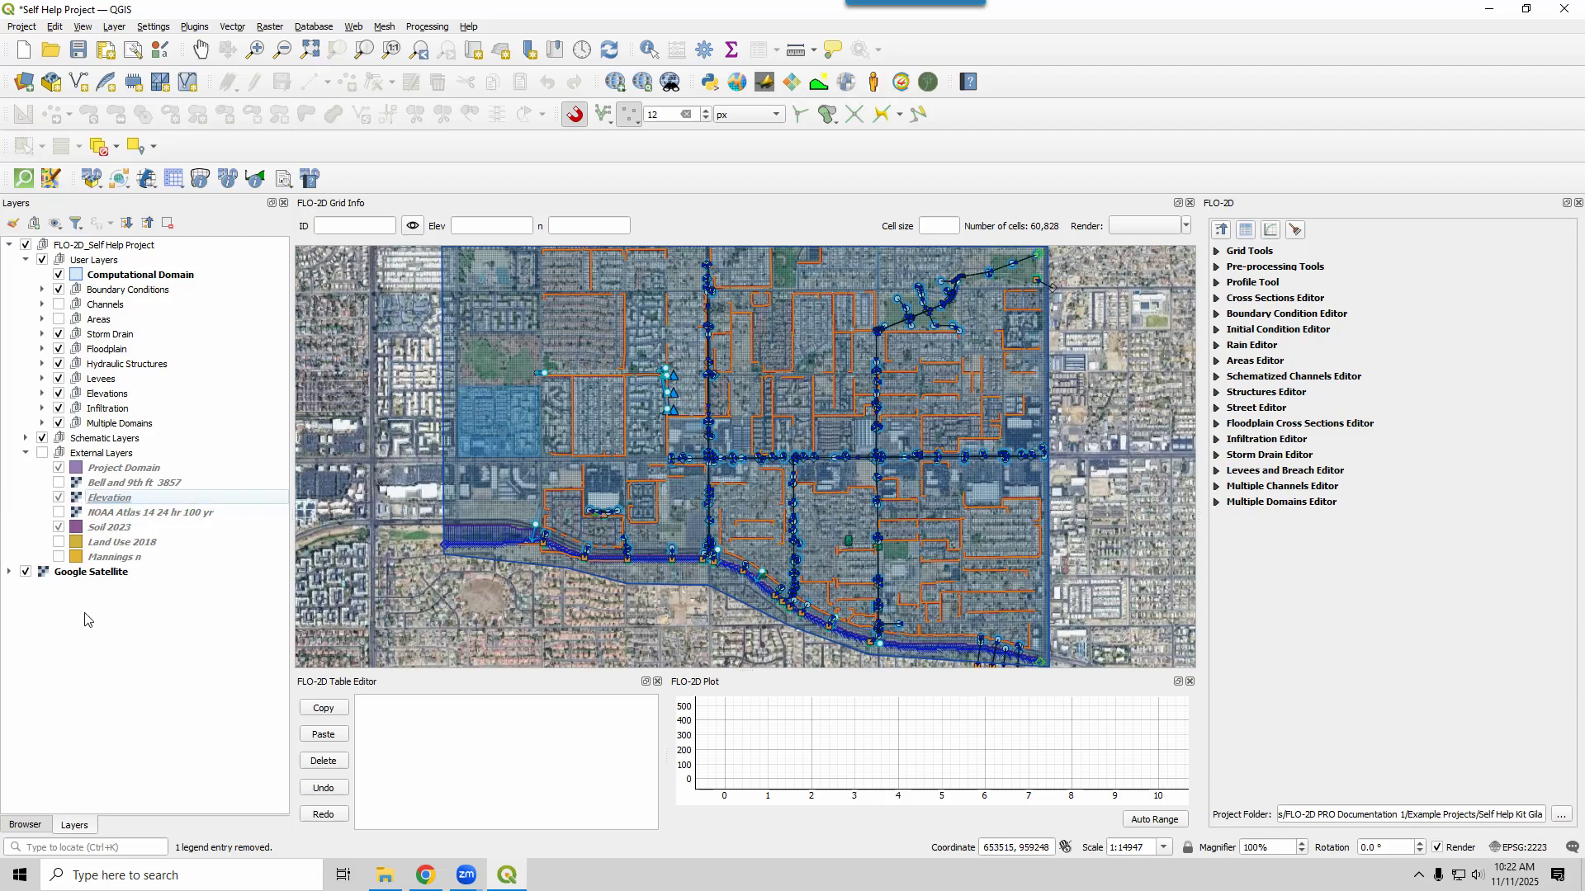
click(26, 453)
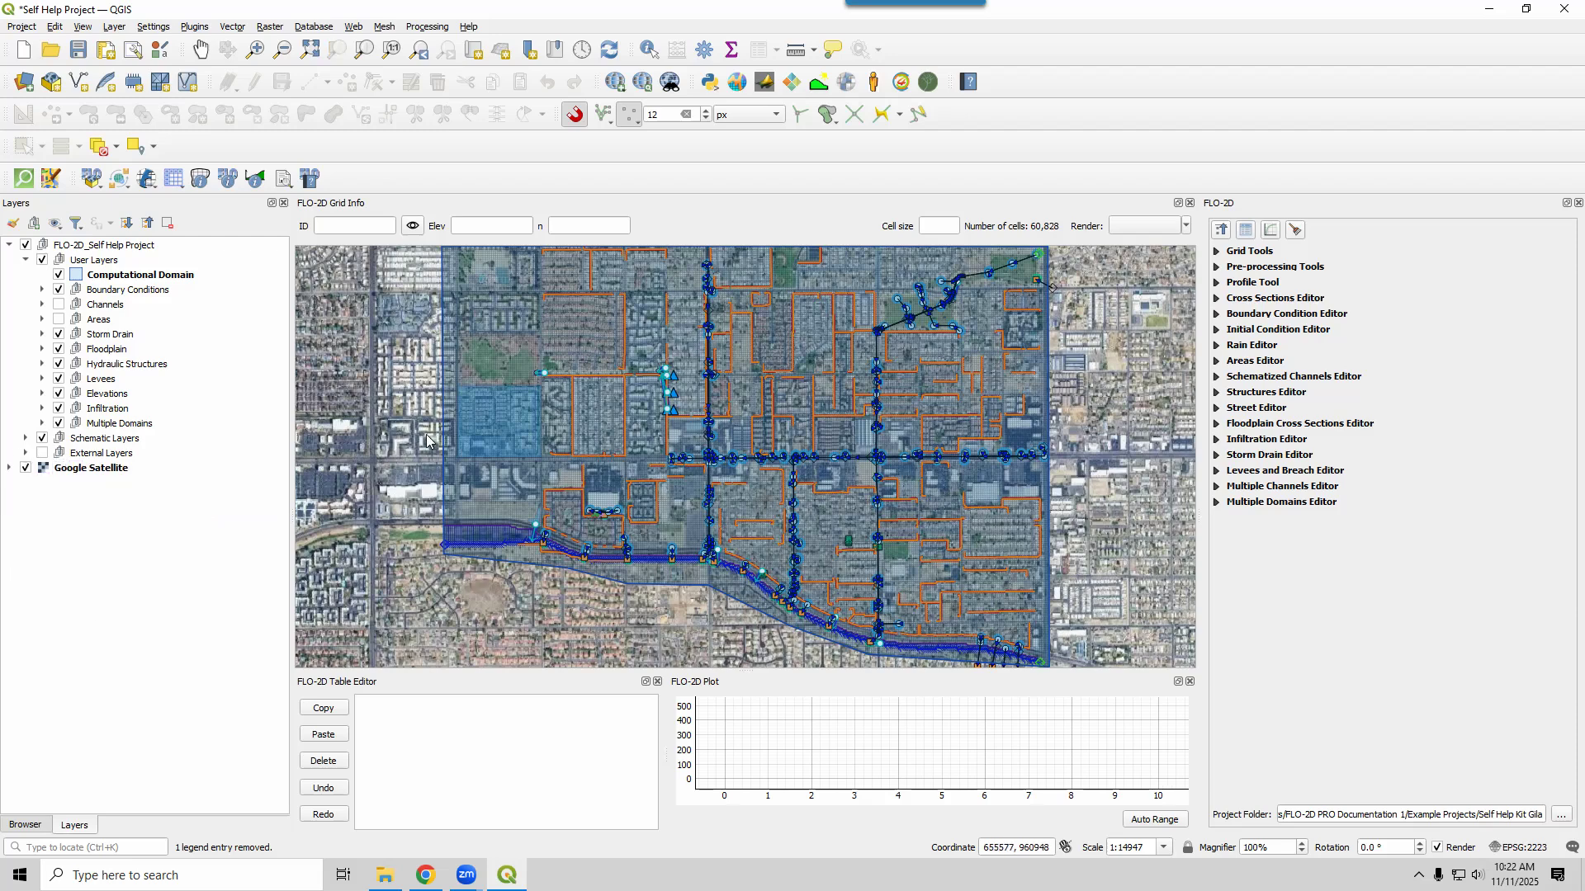
Create a FLO-2D backup of the GeoPackage named Self Help Project Alt1
click(147, 179)
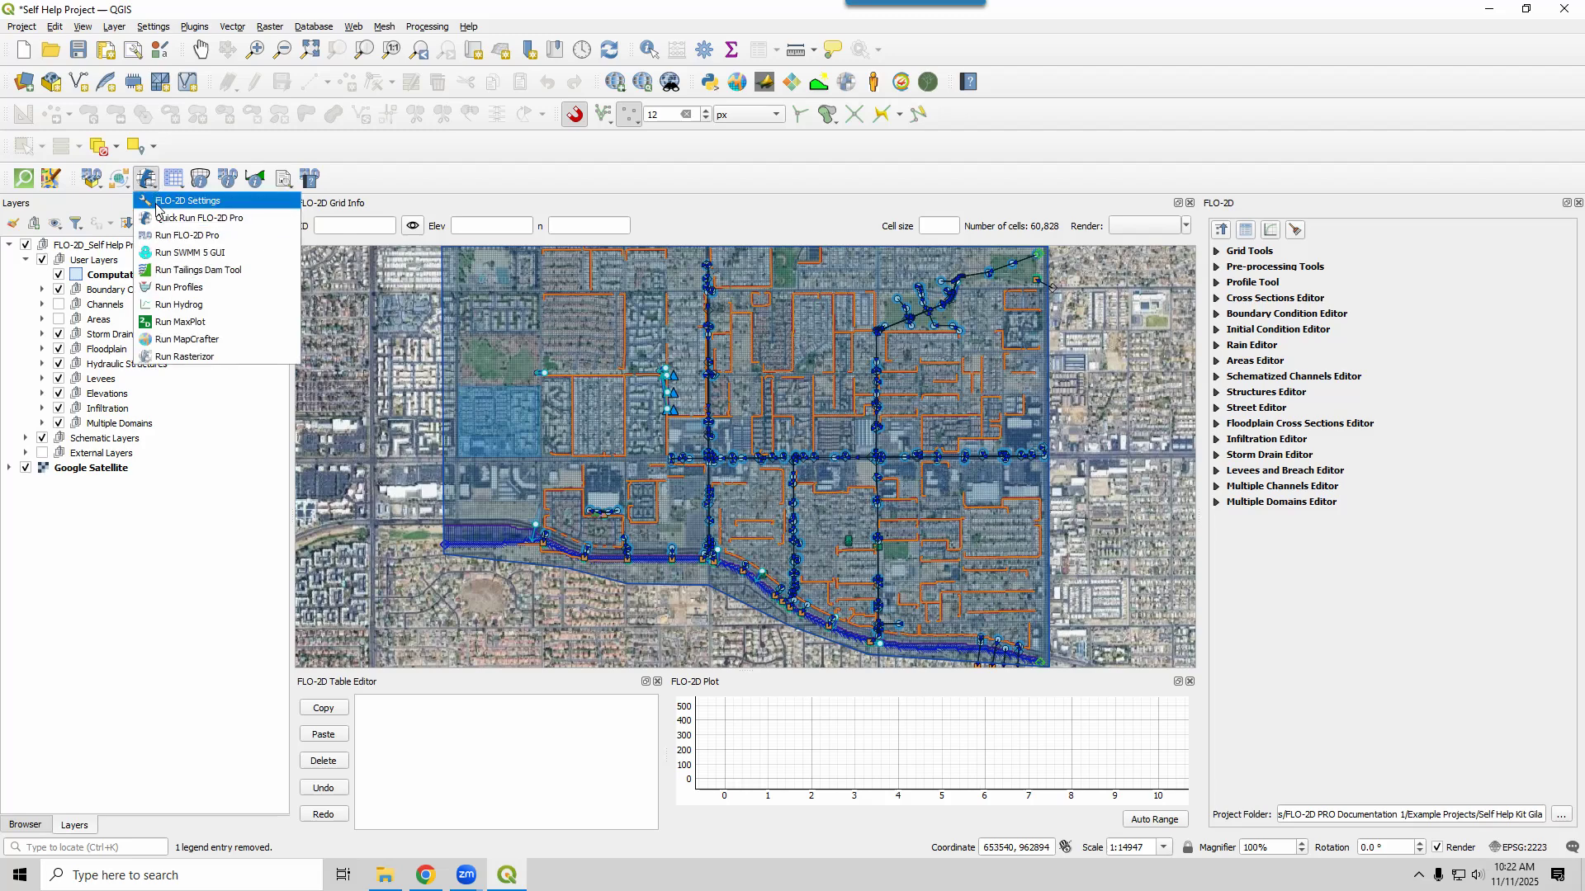
click(120, 177)
click(99, 171)
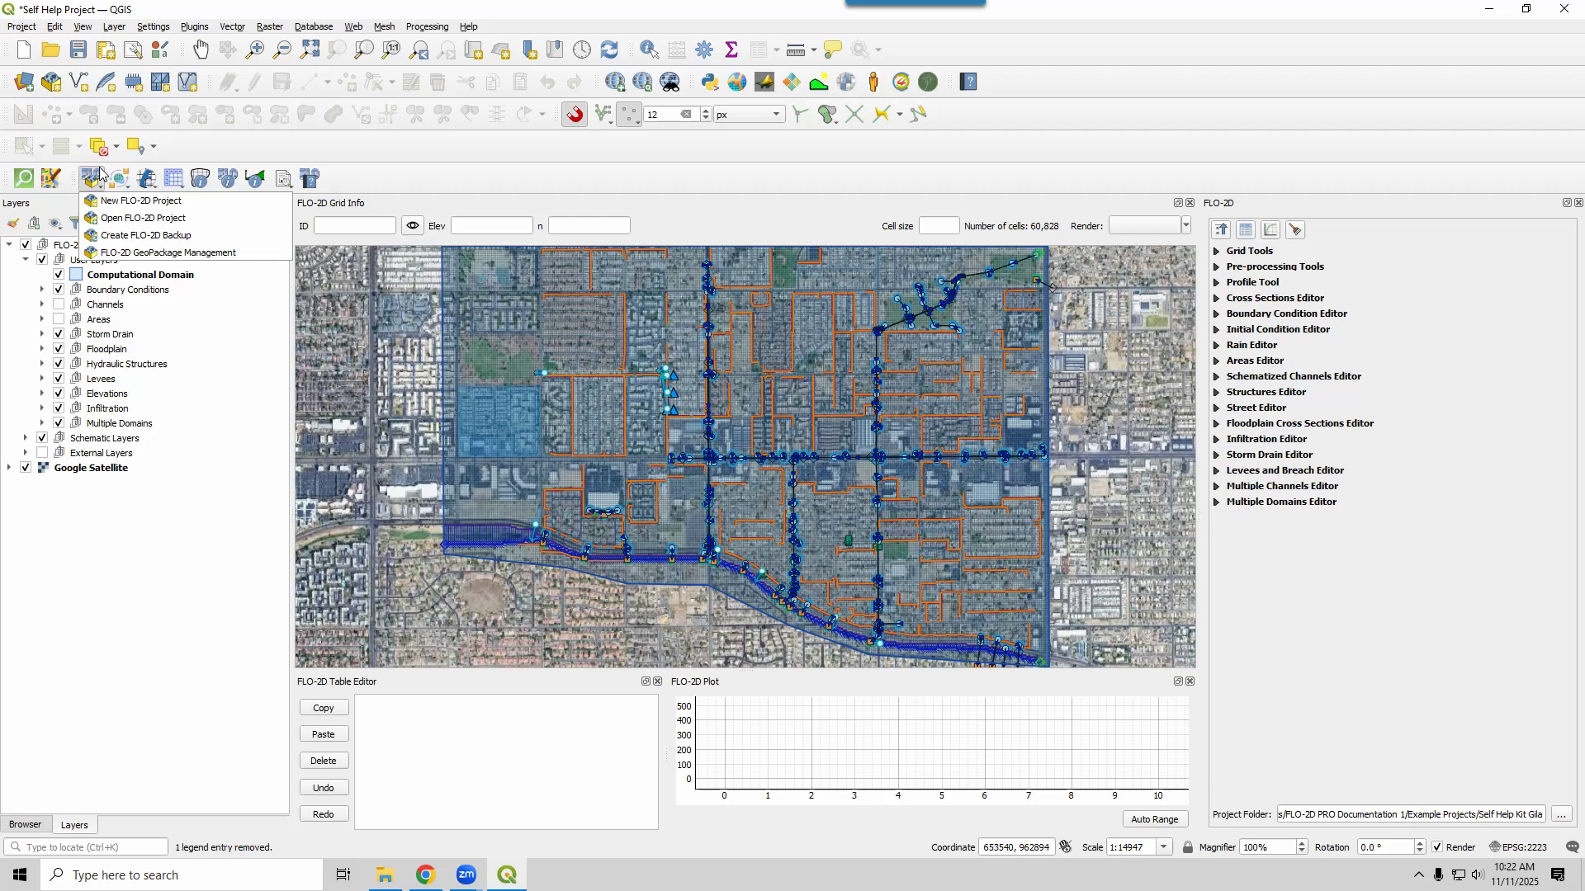
click(125, 238)
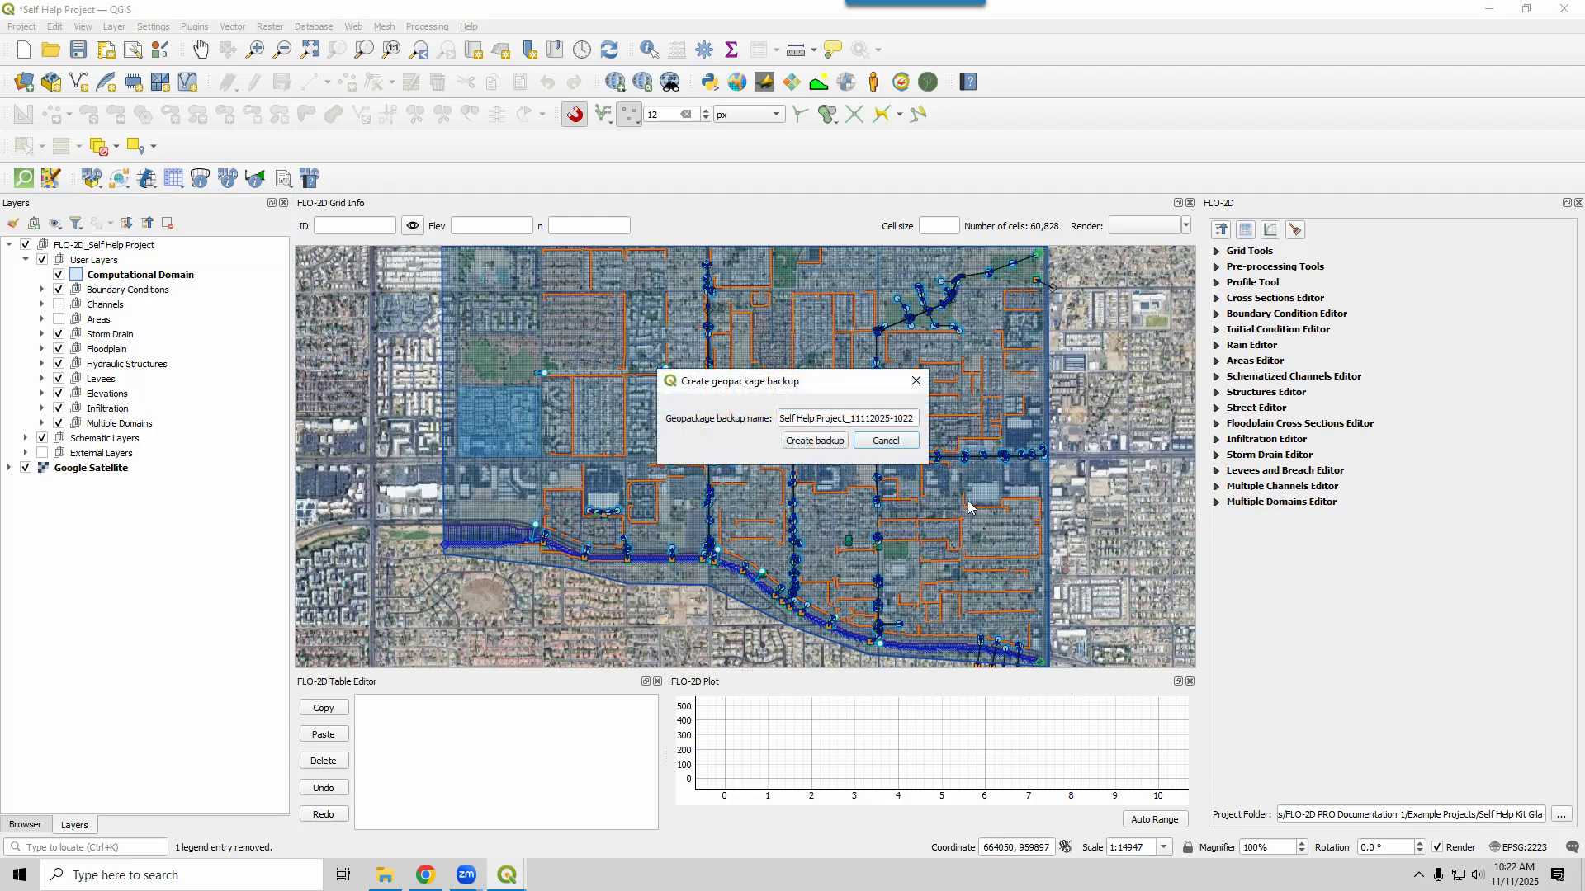
drag(852, 419, 957, 419)
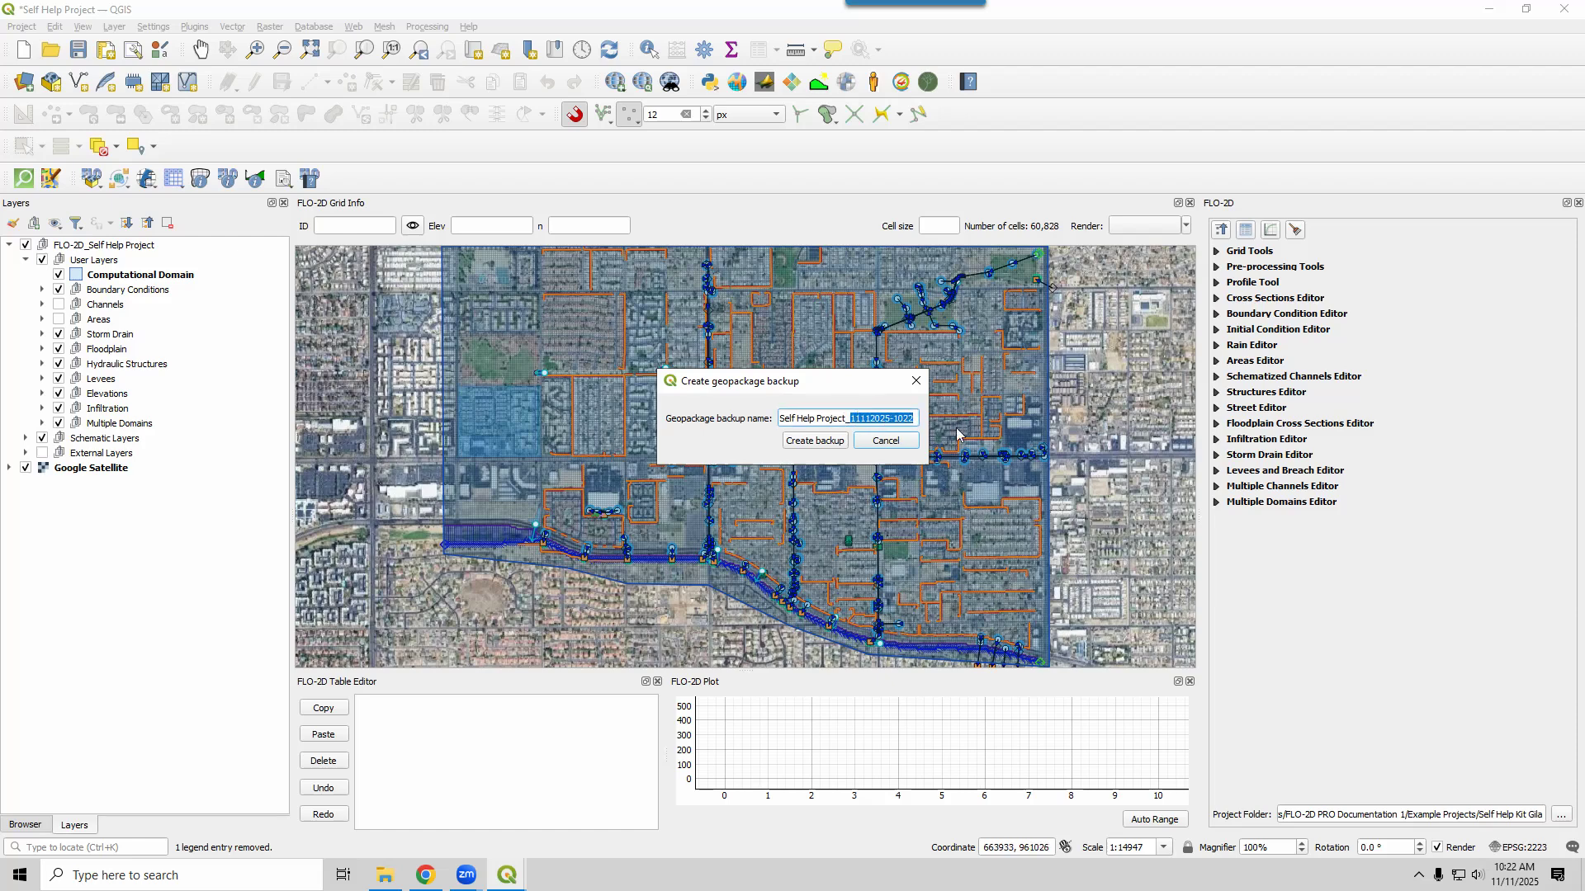
click(900, 419)
drag(915, 419, 846, 418)
key(BackSpace)
key(BackSpace)
text(lt1)
click(816, 443)
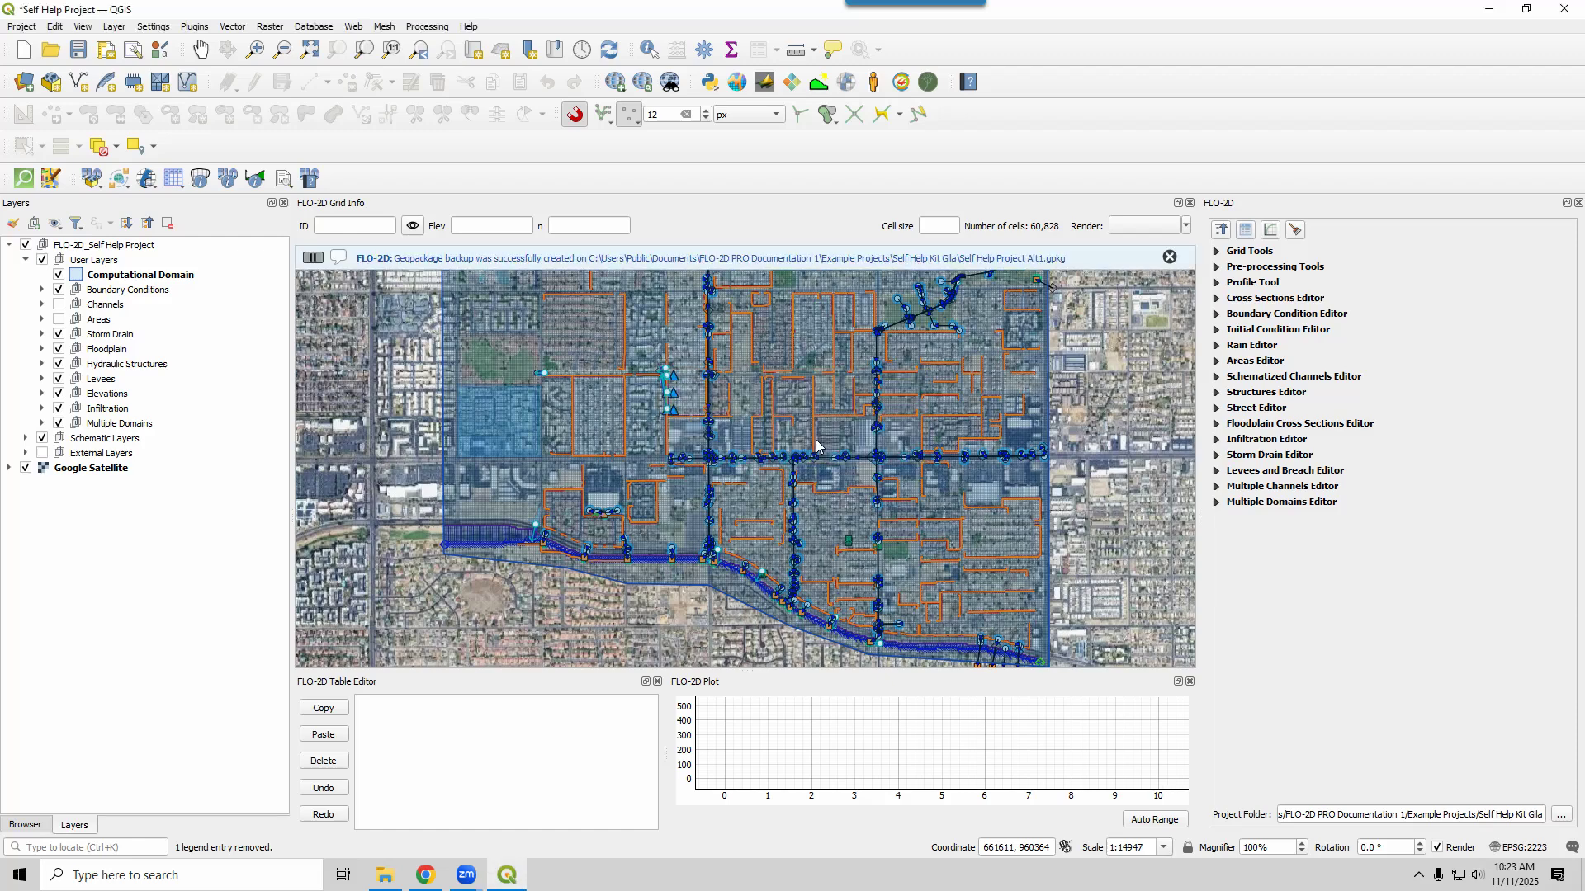
In File Explorer, delete the gpkg-shm and gpkg-wal files of Self Help Project Imported Dat from the Self Help Kit Gila folder
click(385, 875)
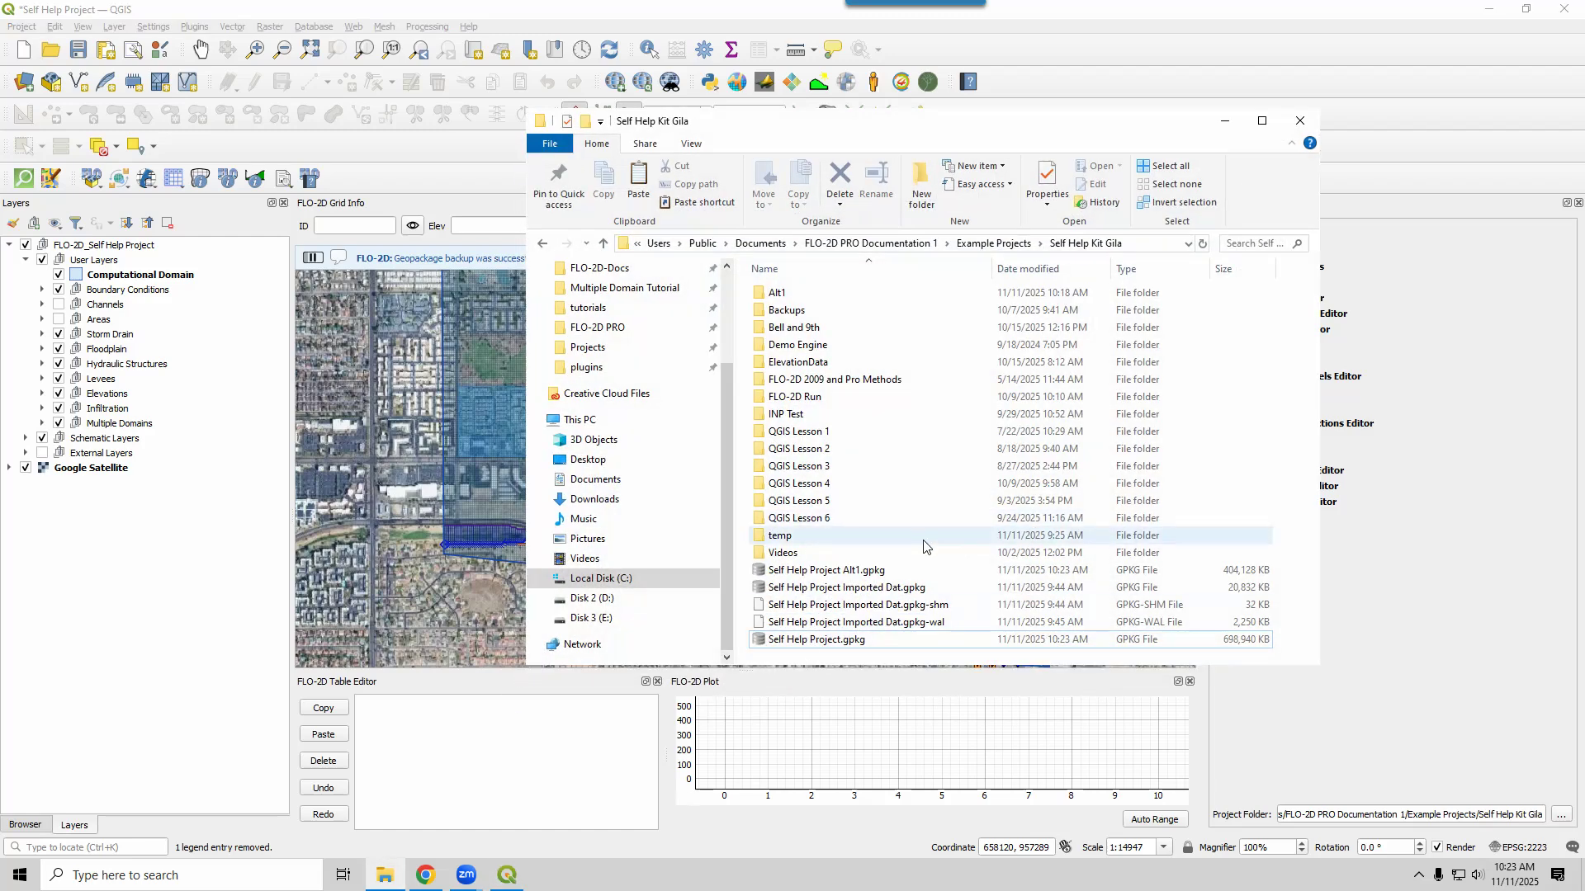
click(889, 571)
ctrl+click(848, 642)
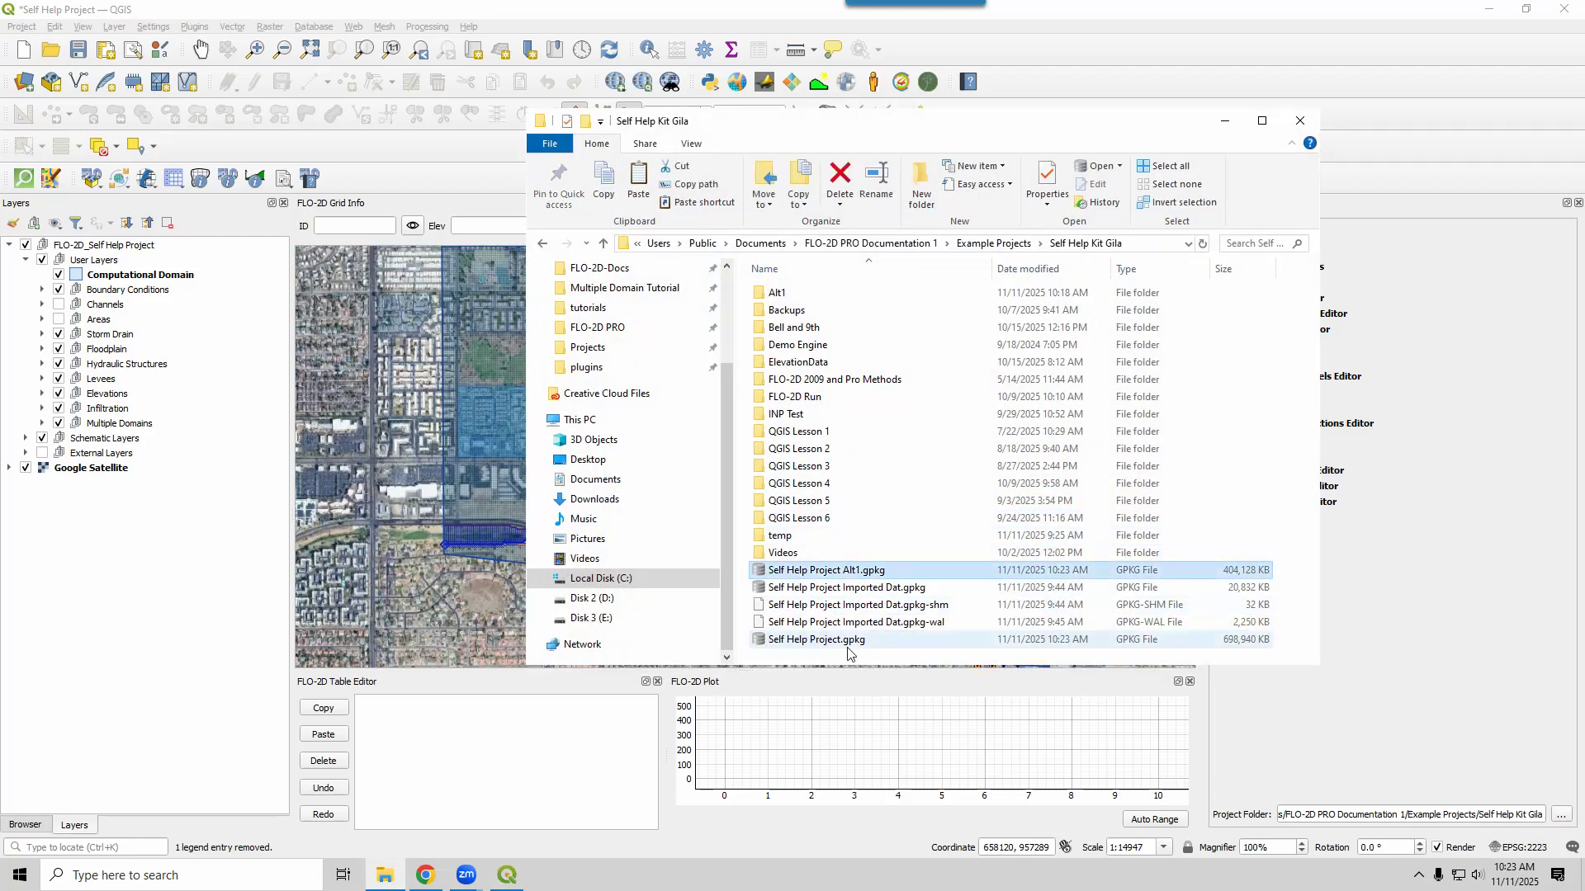
click(889, 605)
ctrl+click(894, 625)
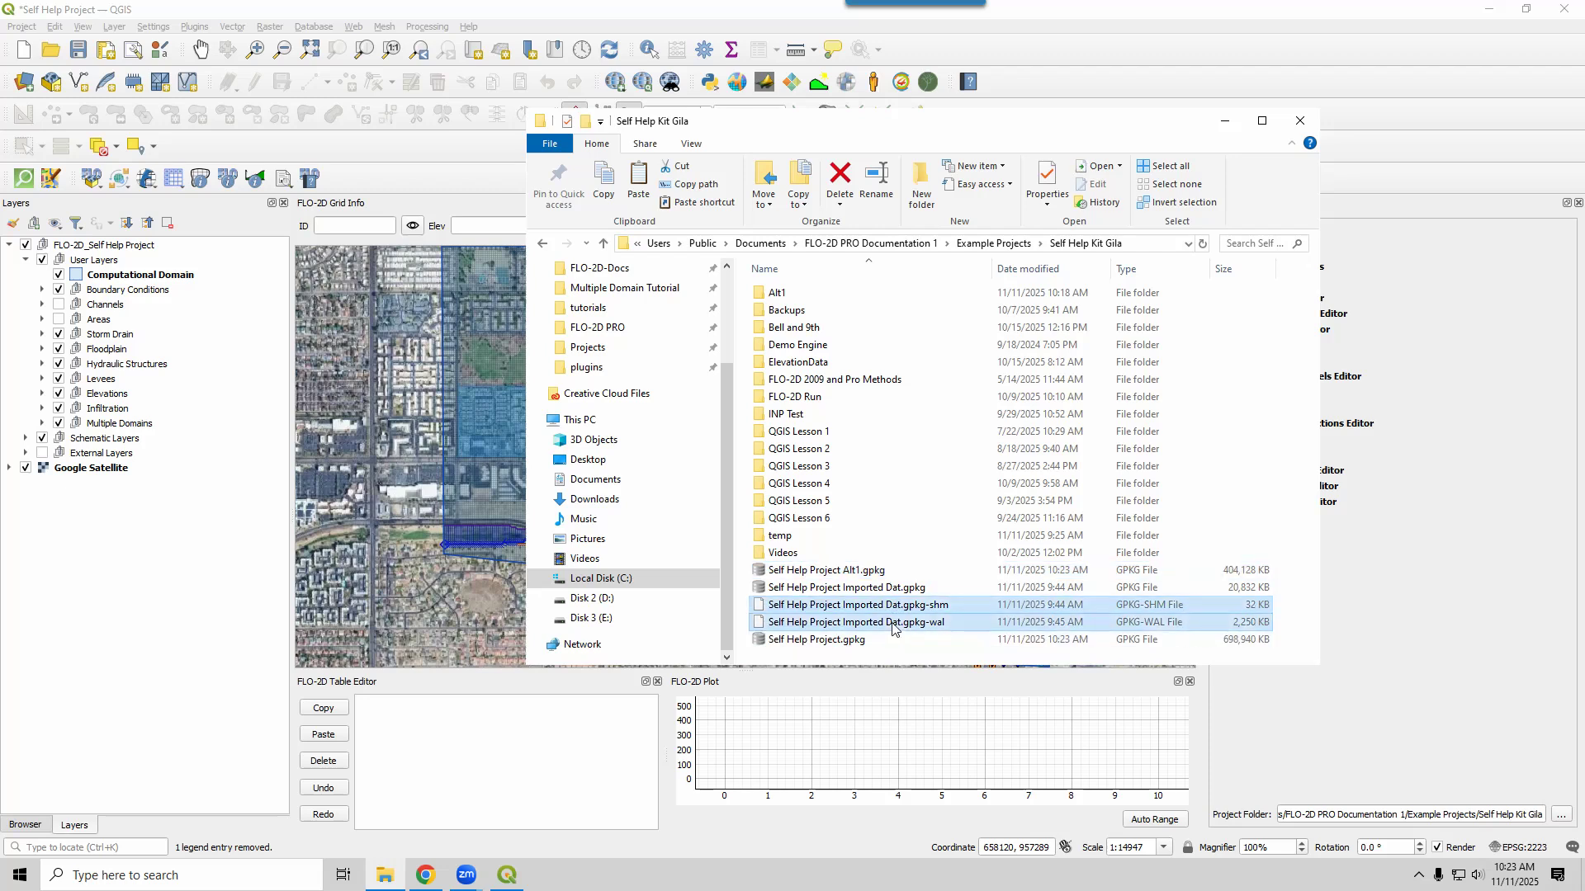
key(Delete)
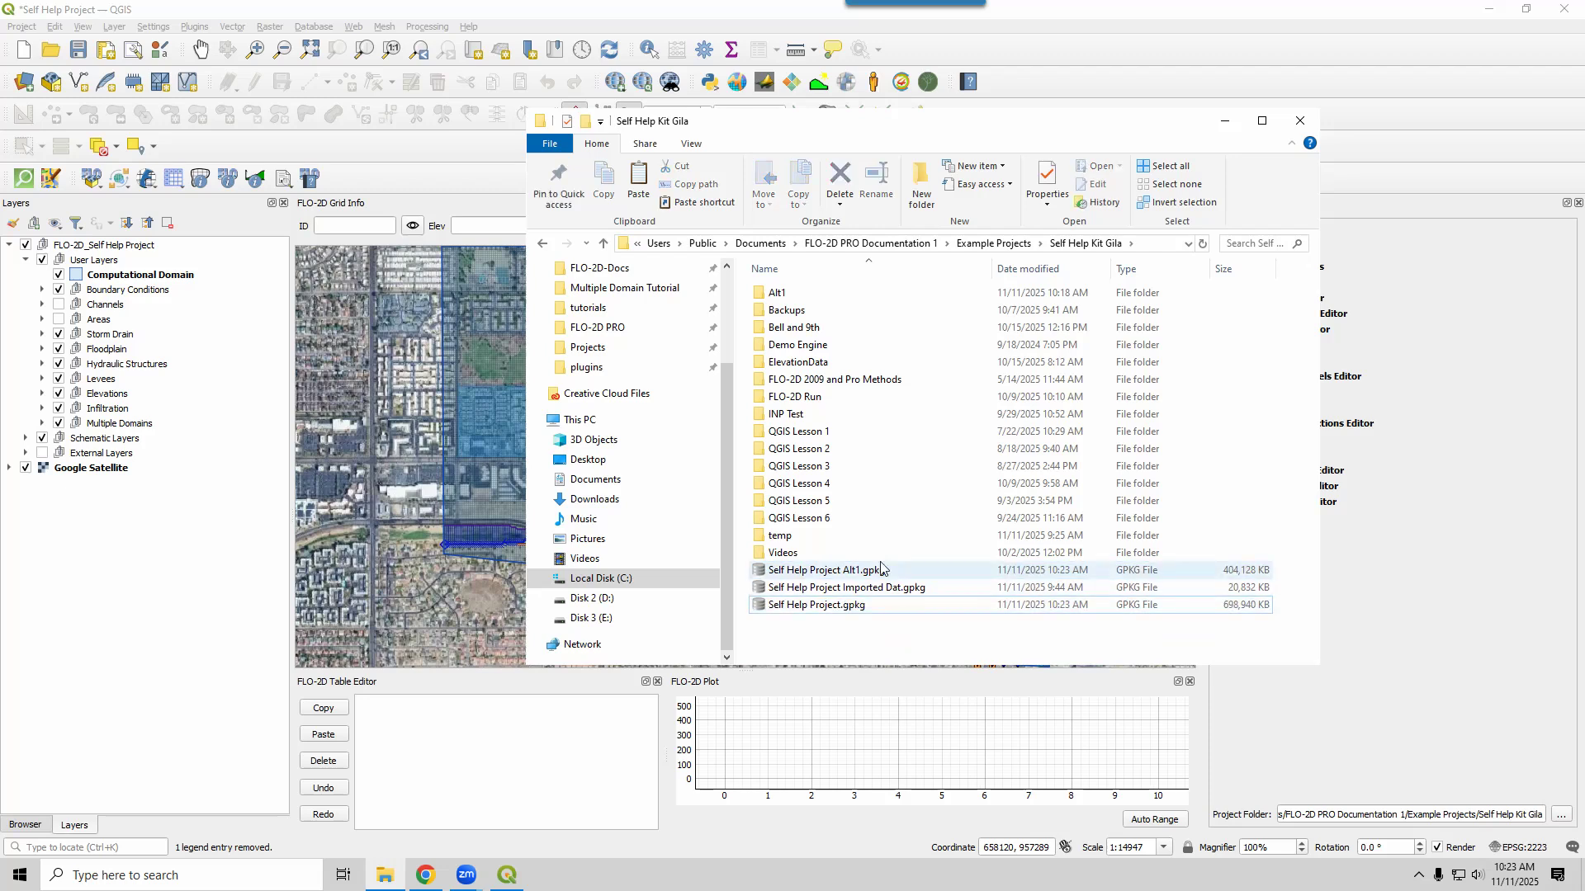
Check the contents of the Alt1 folder, return to Self Help Kit Gila, and delete the Alt1 folder
click(880, 572)
click(865, 607)
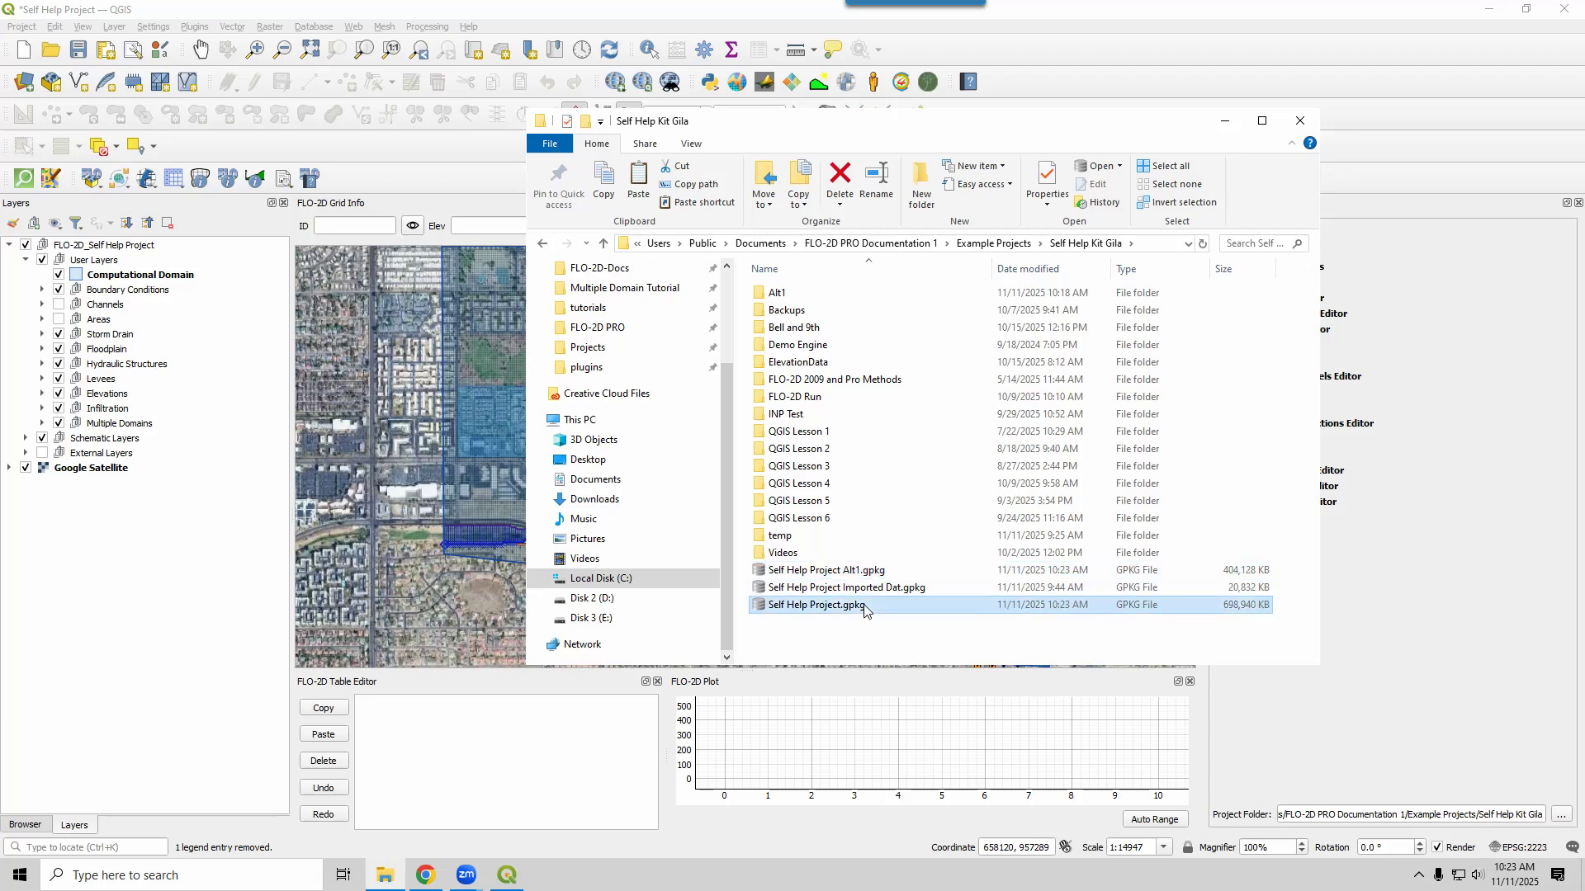
click(858, 576)
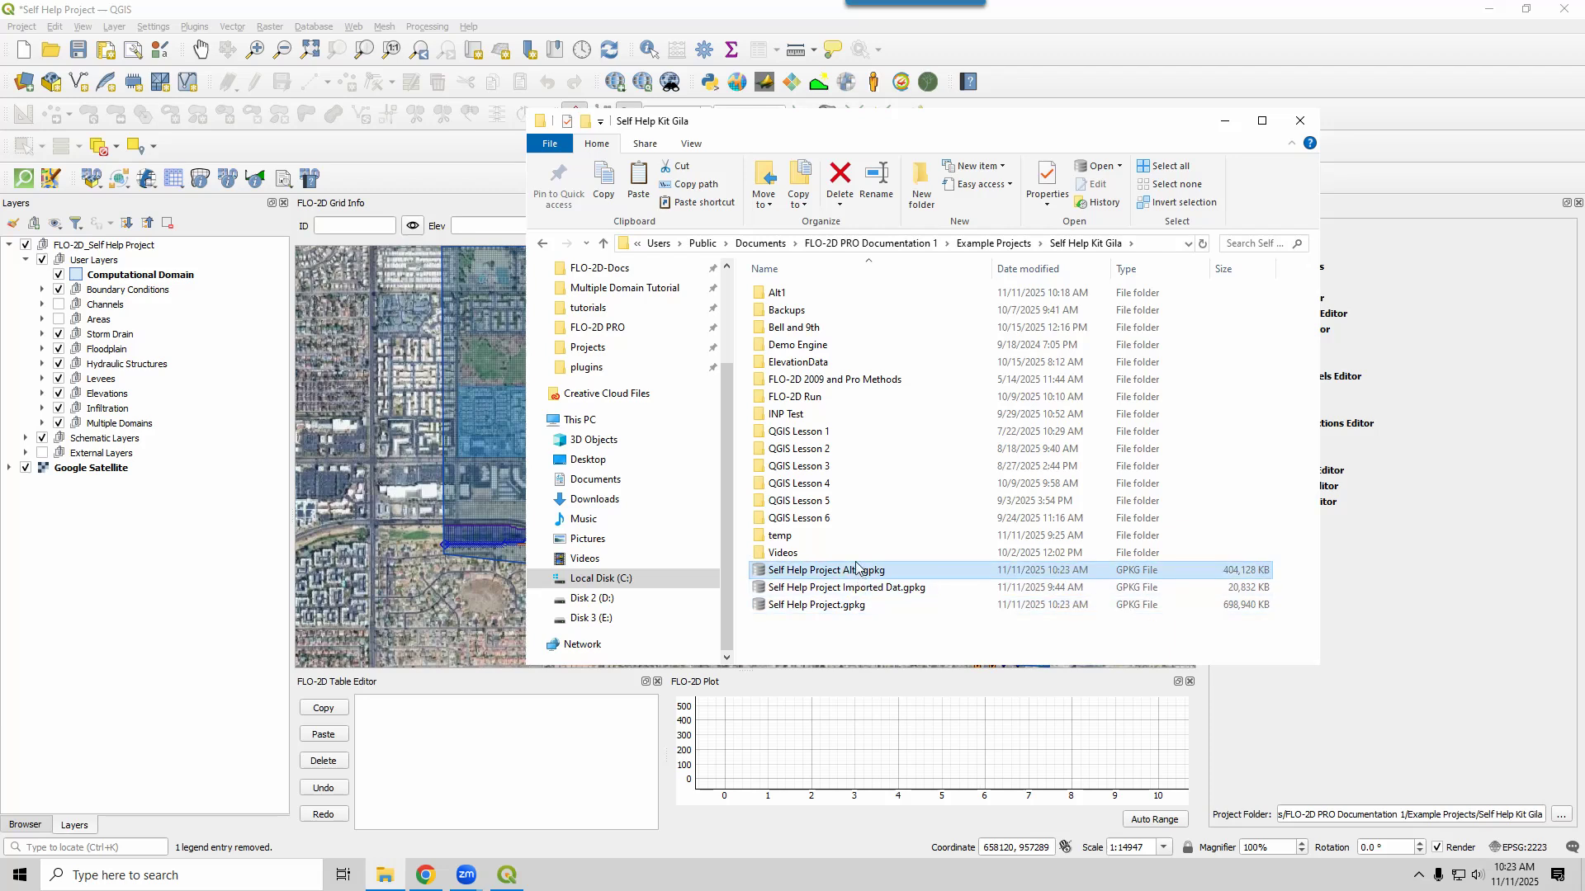
double_click(780, 293)
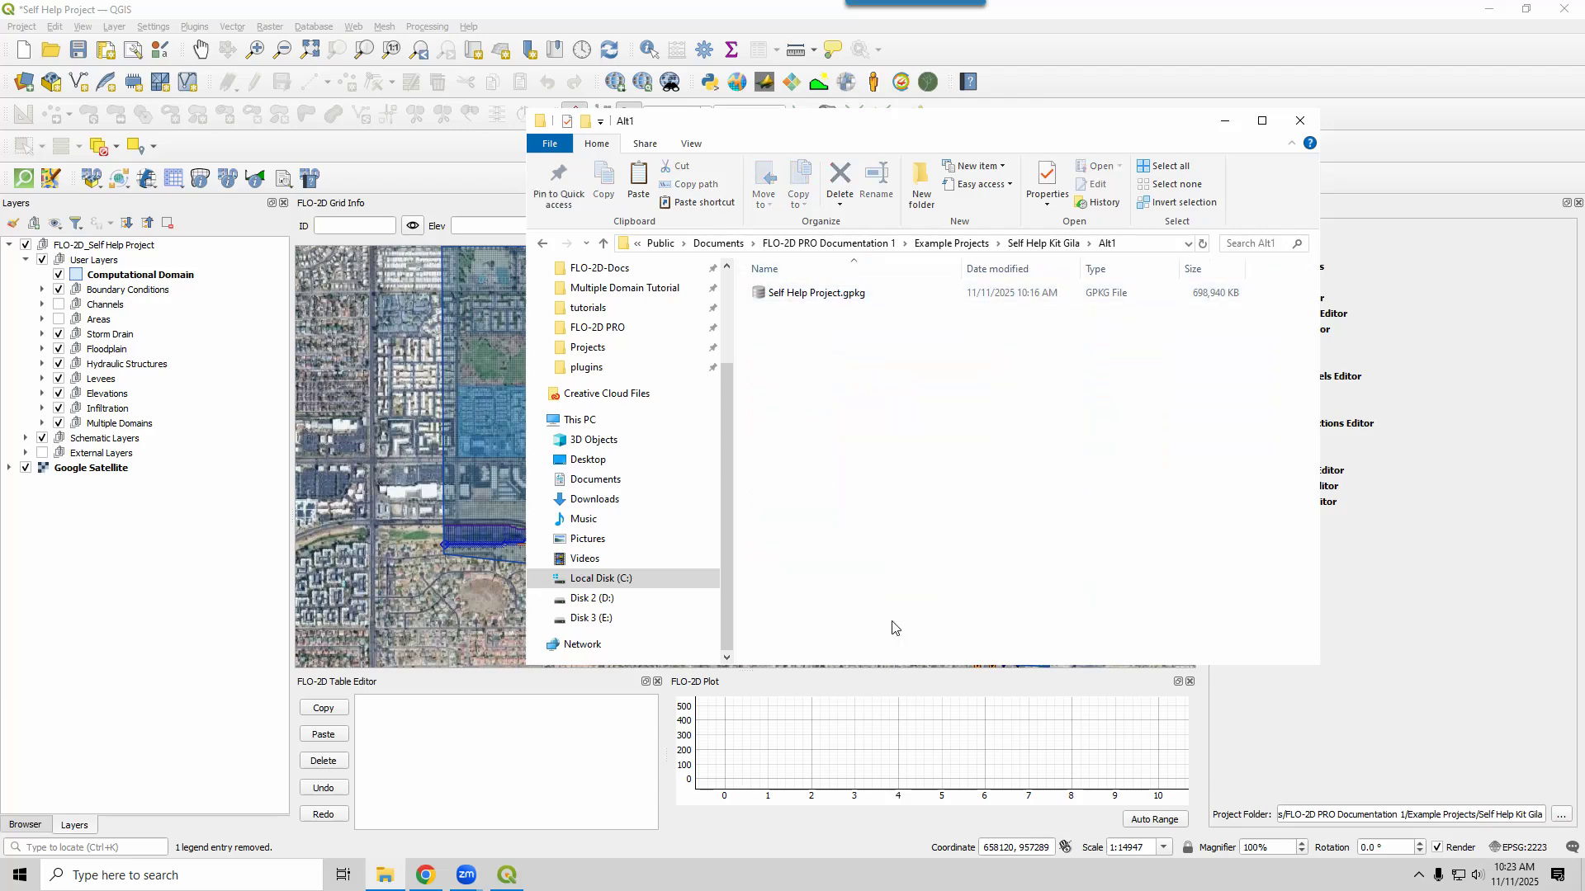
click(1045, 243)
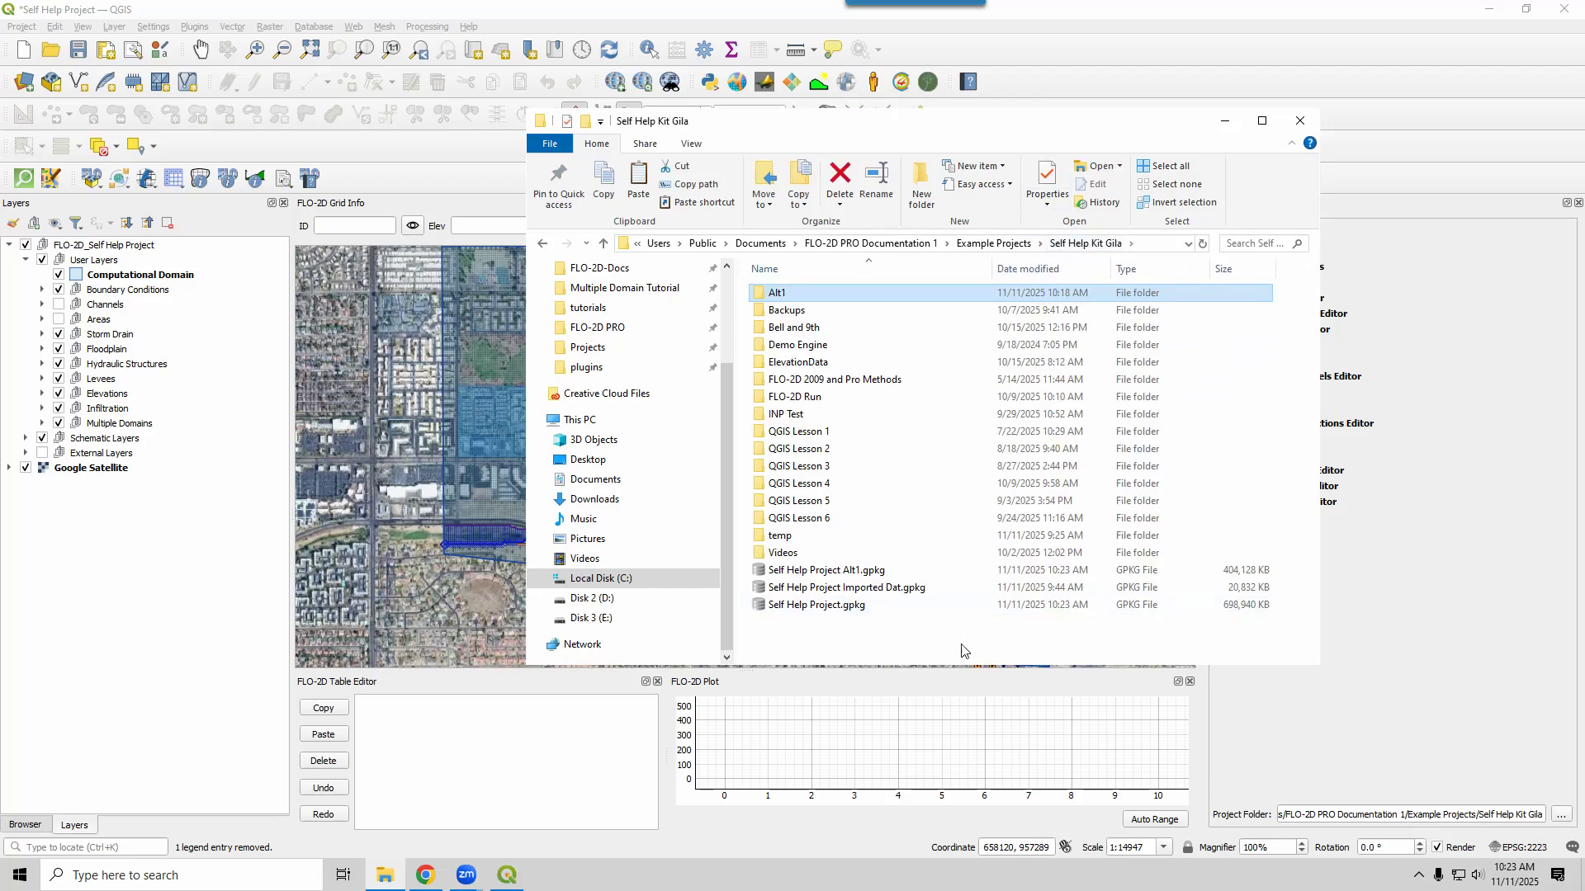
click(842, 651)
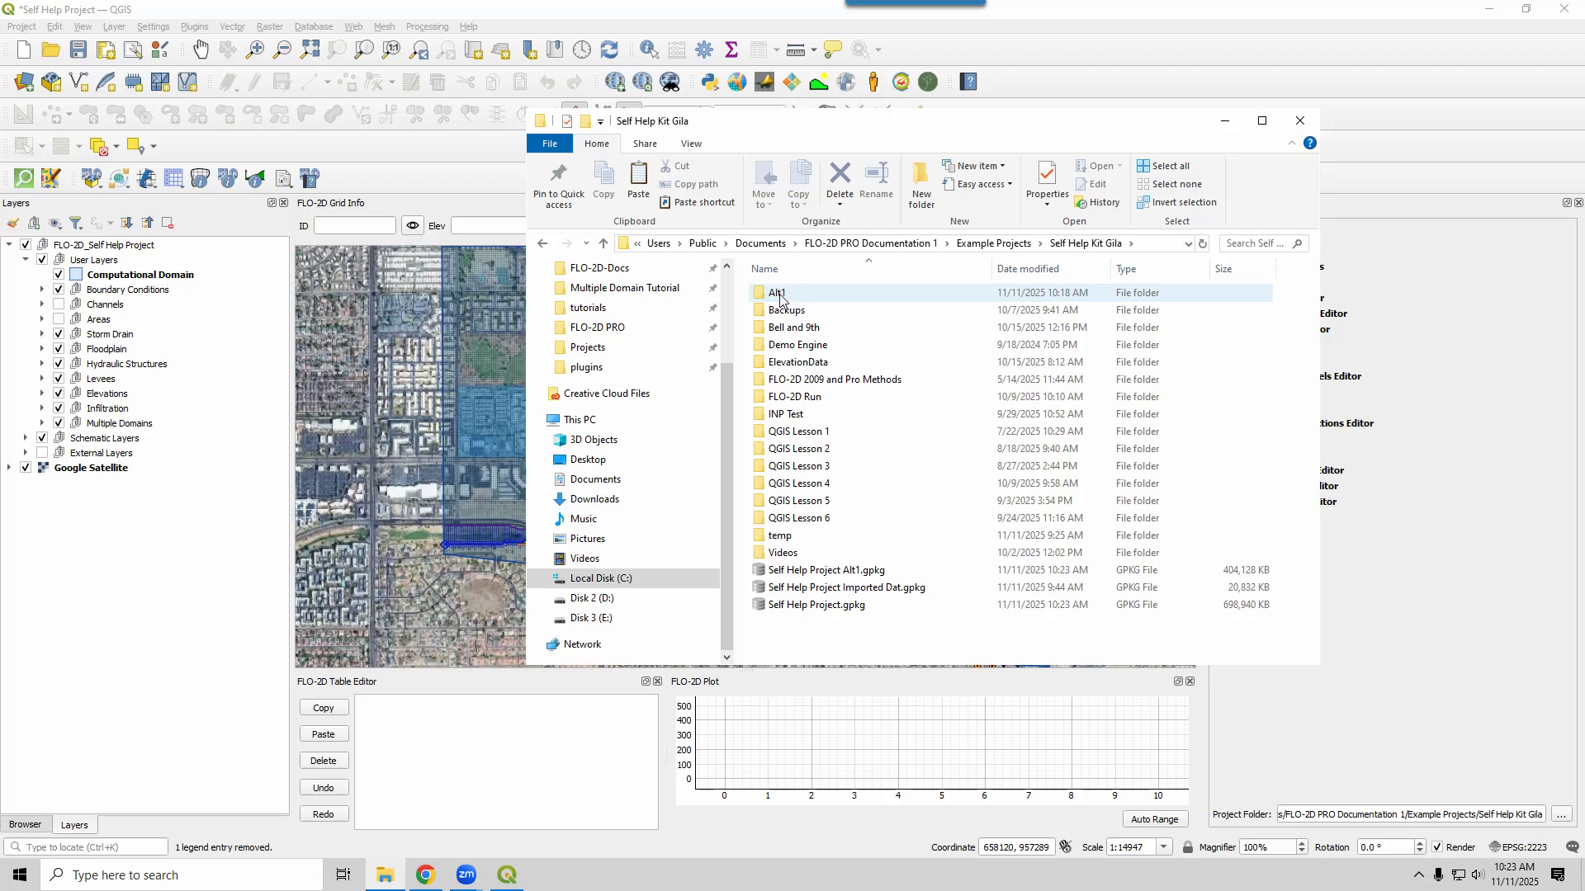
click(780, 297)
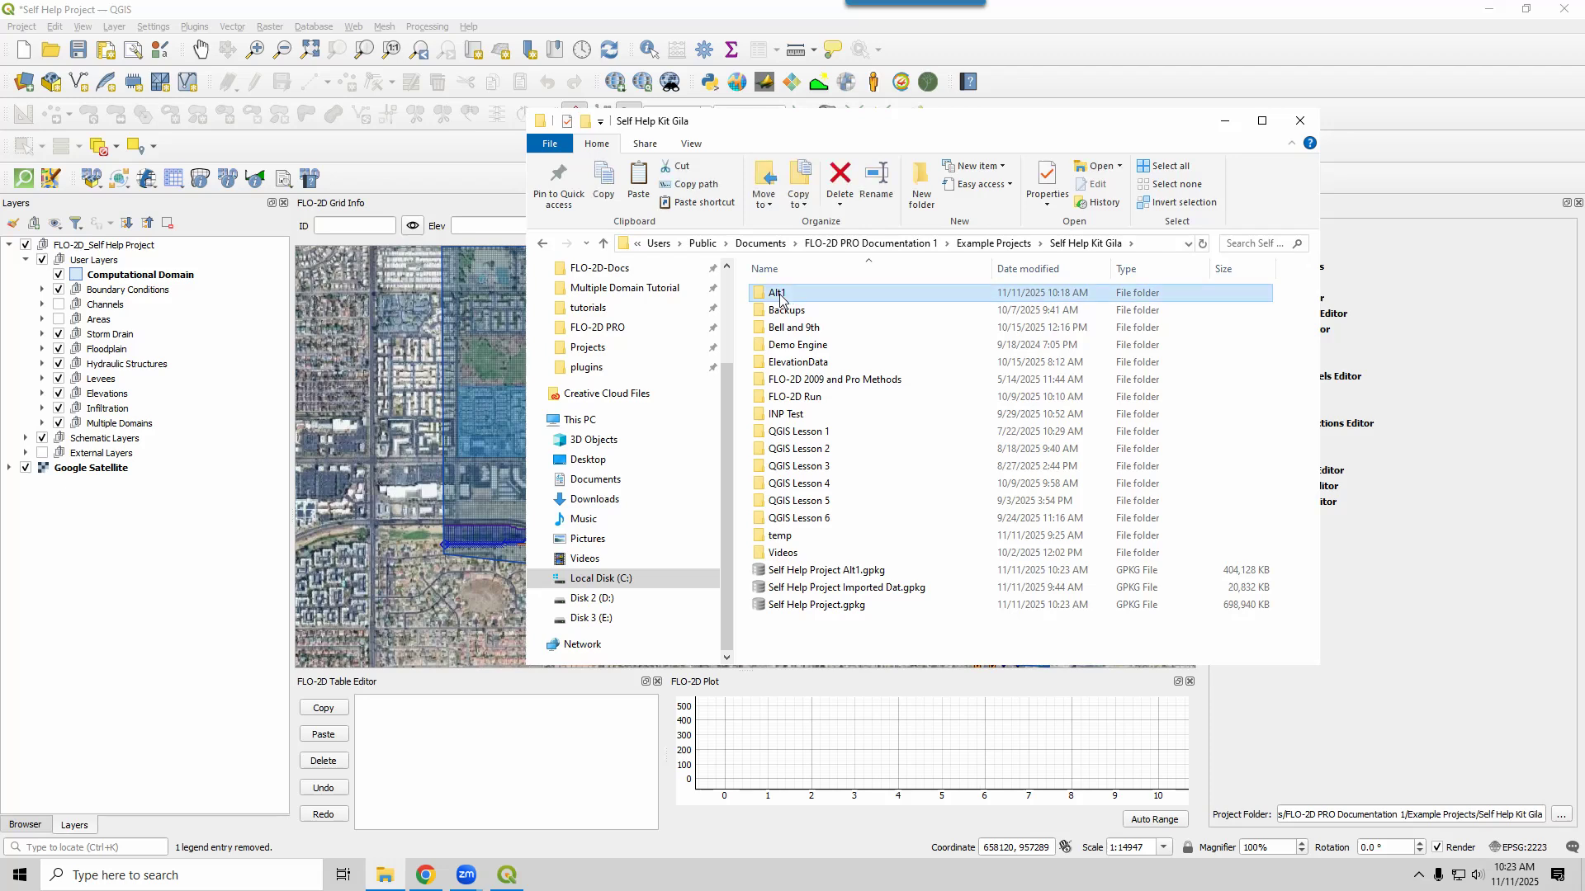
key(Delete)
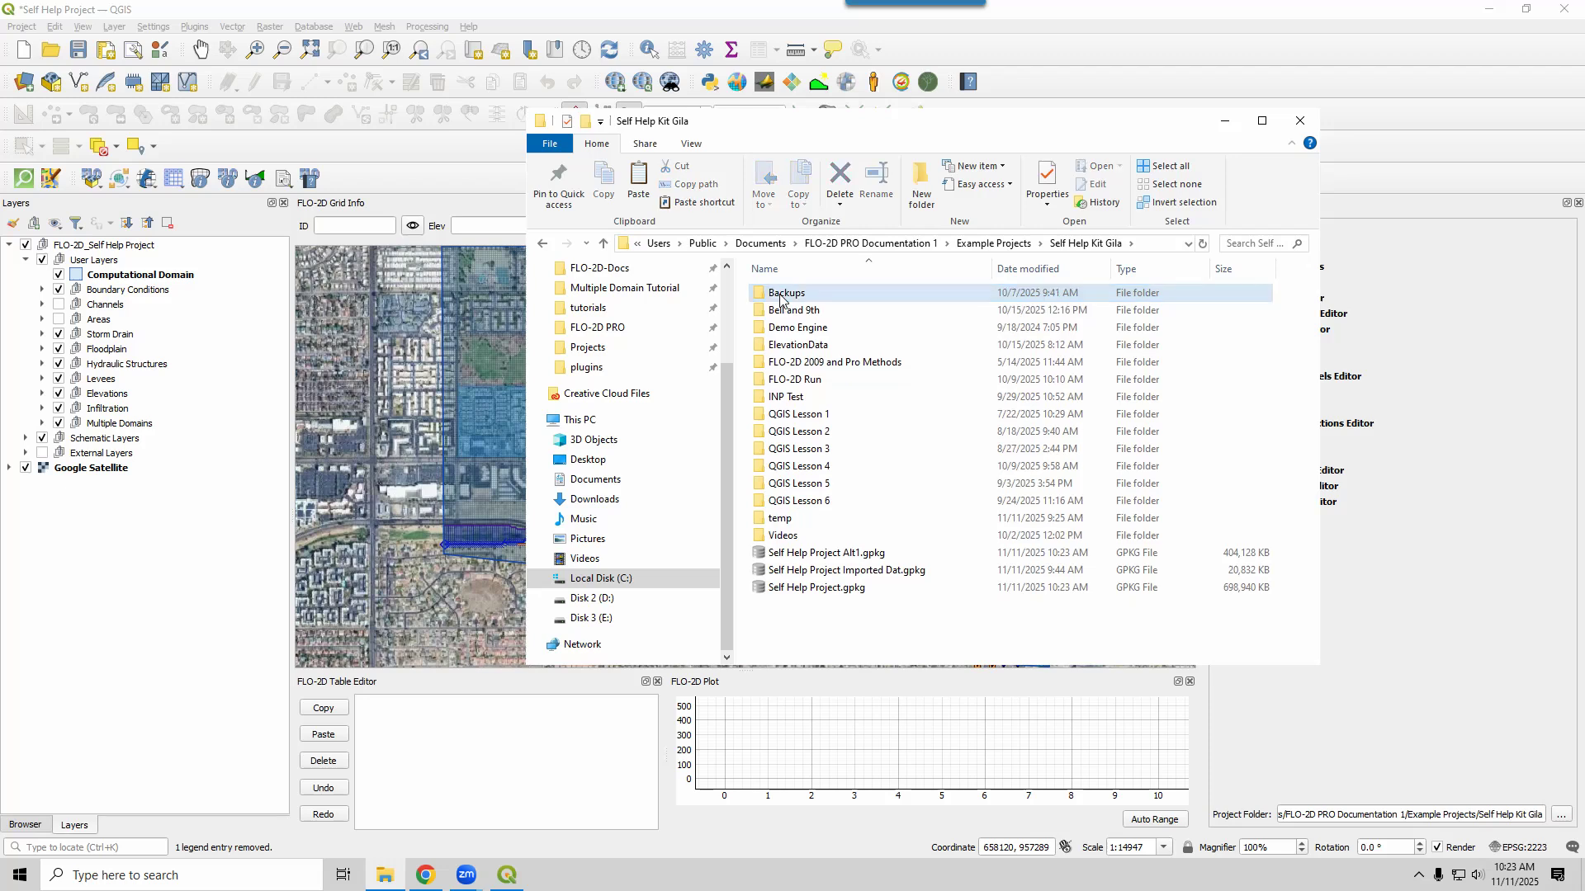
Compare the listed file sizes of Self Help Project Alt1.gpkg and Self Help Project.gpkg
click(865, 552)
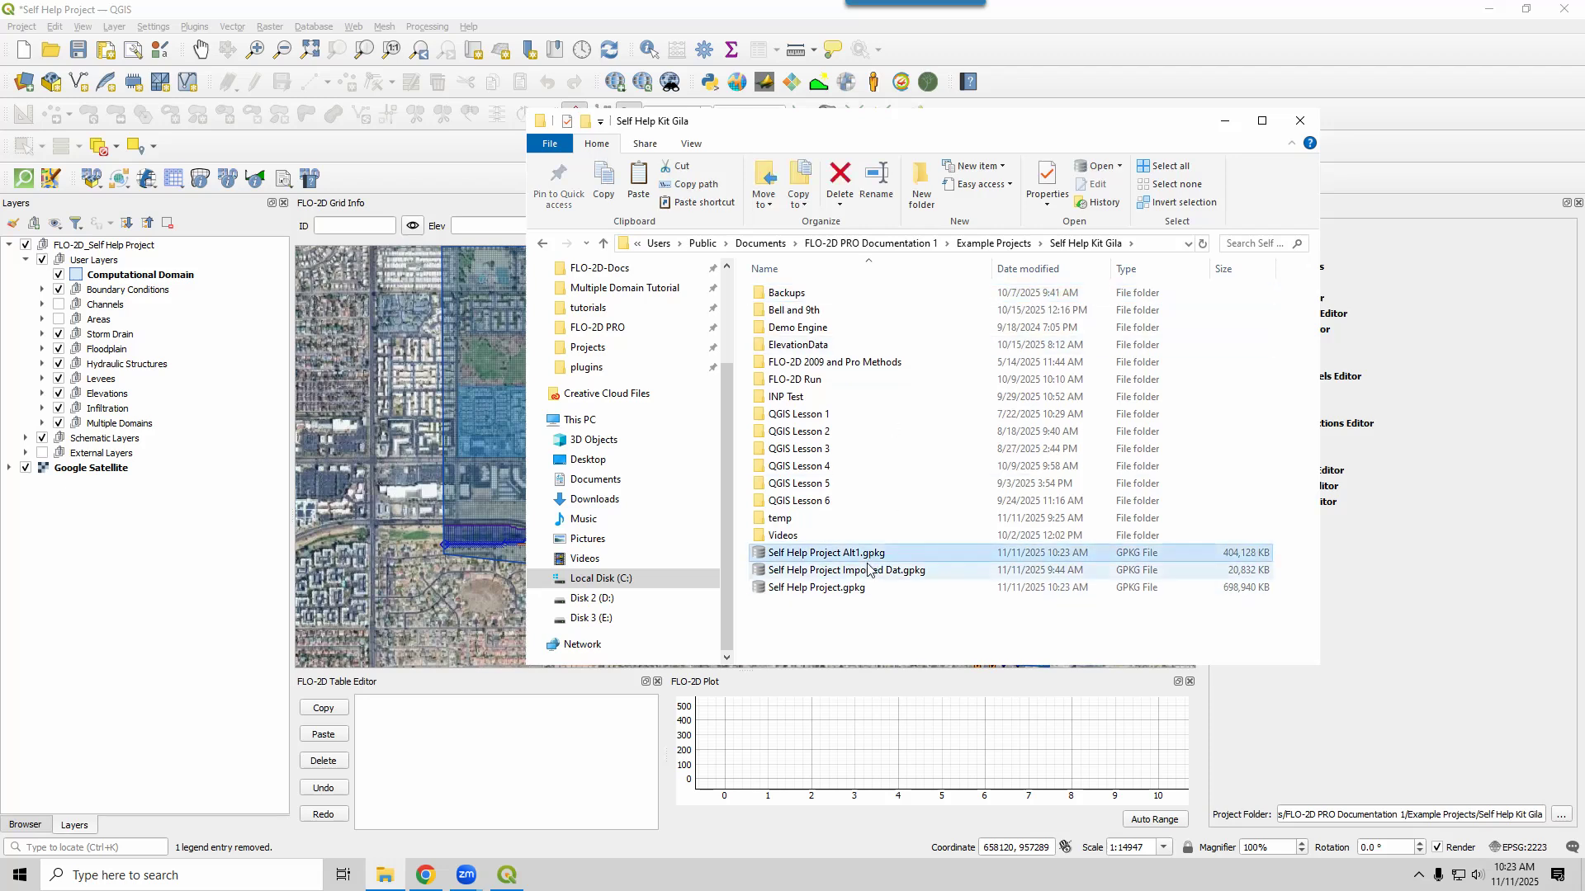
click(865, 589)
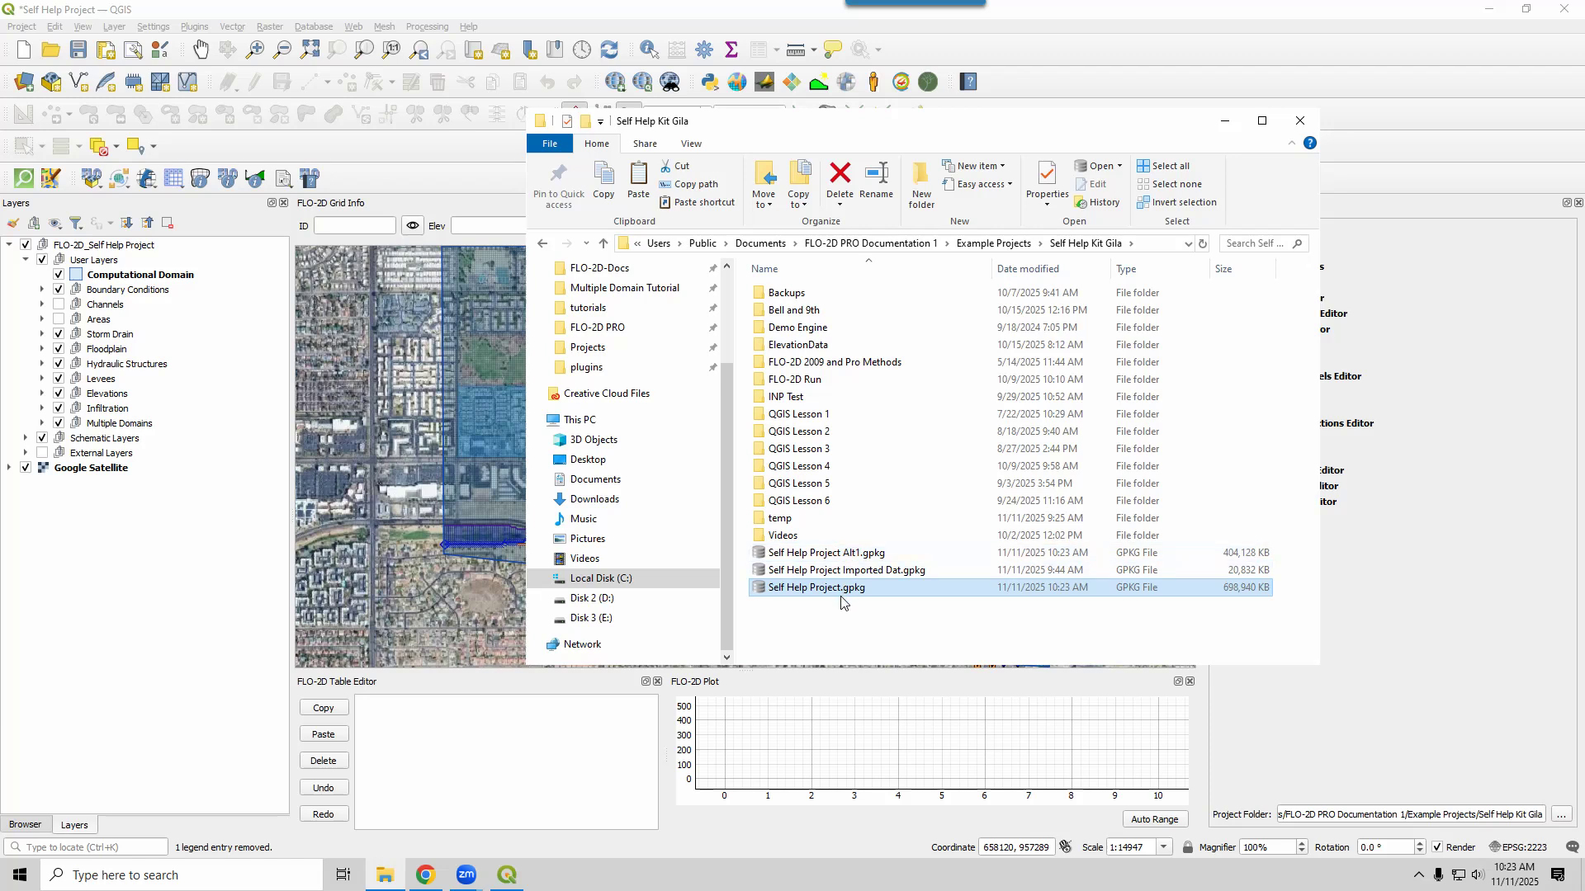
click(847, 555)
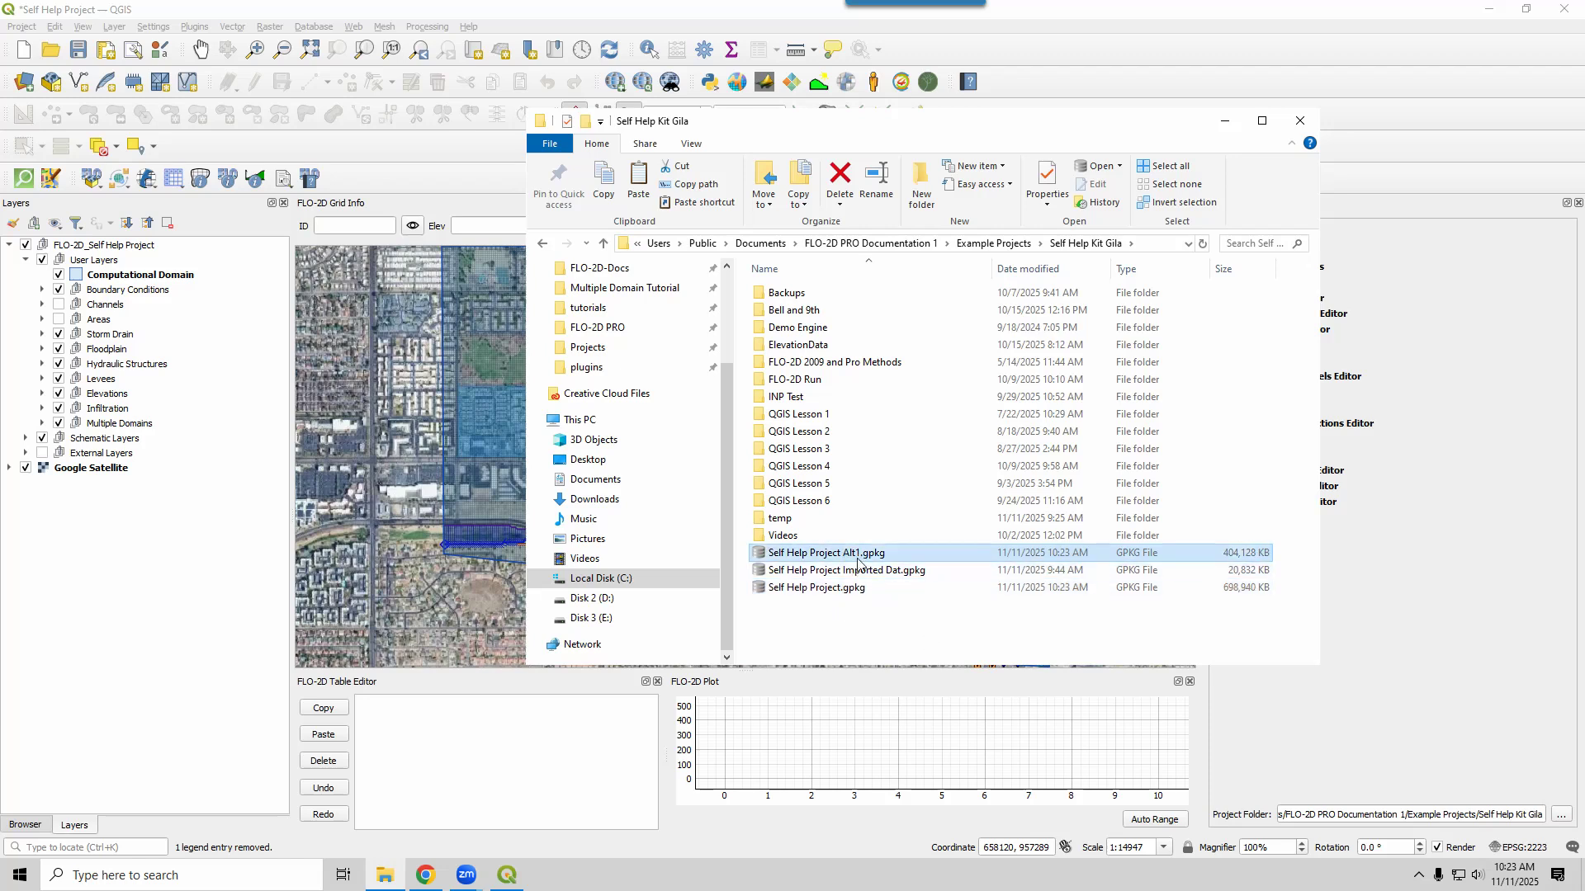
click(838, 625)
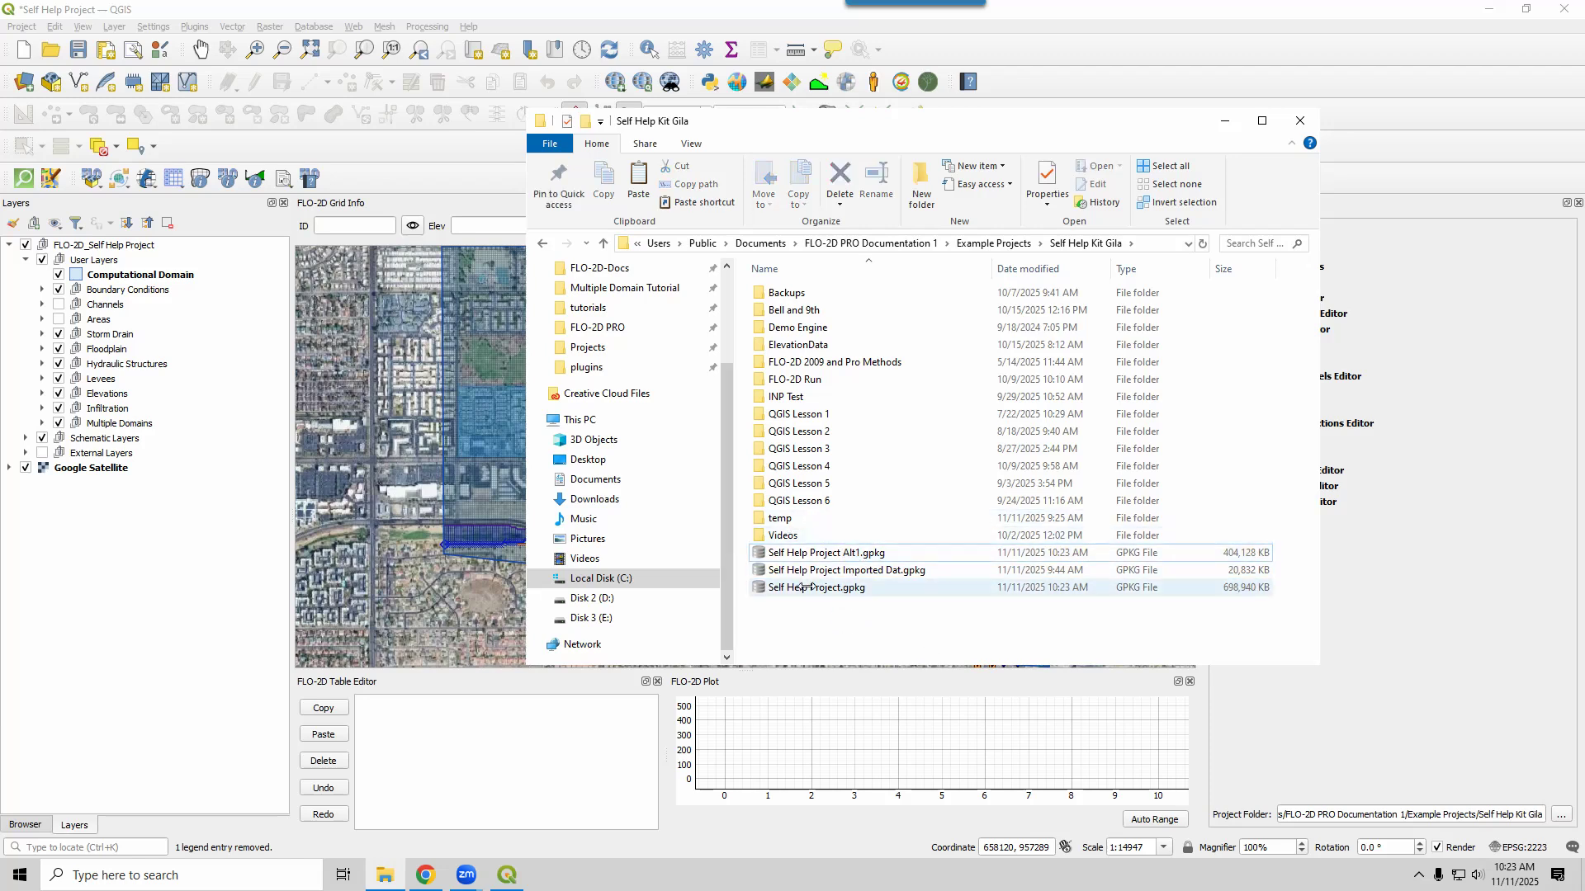
Close QGIS, saving Self Help Project with its external data in the GeoPackage and accepting the layer lists unchanged
click(1559, 14)
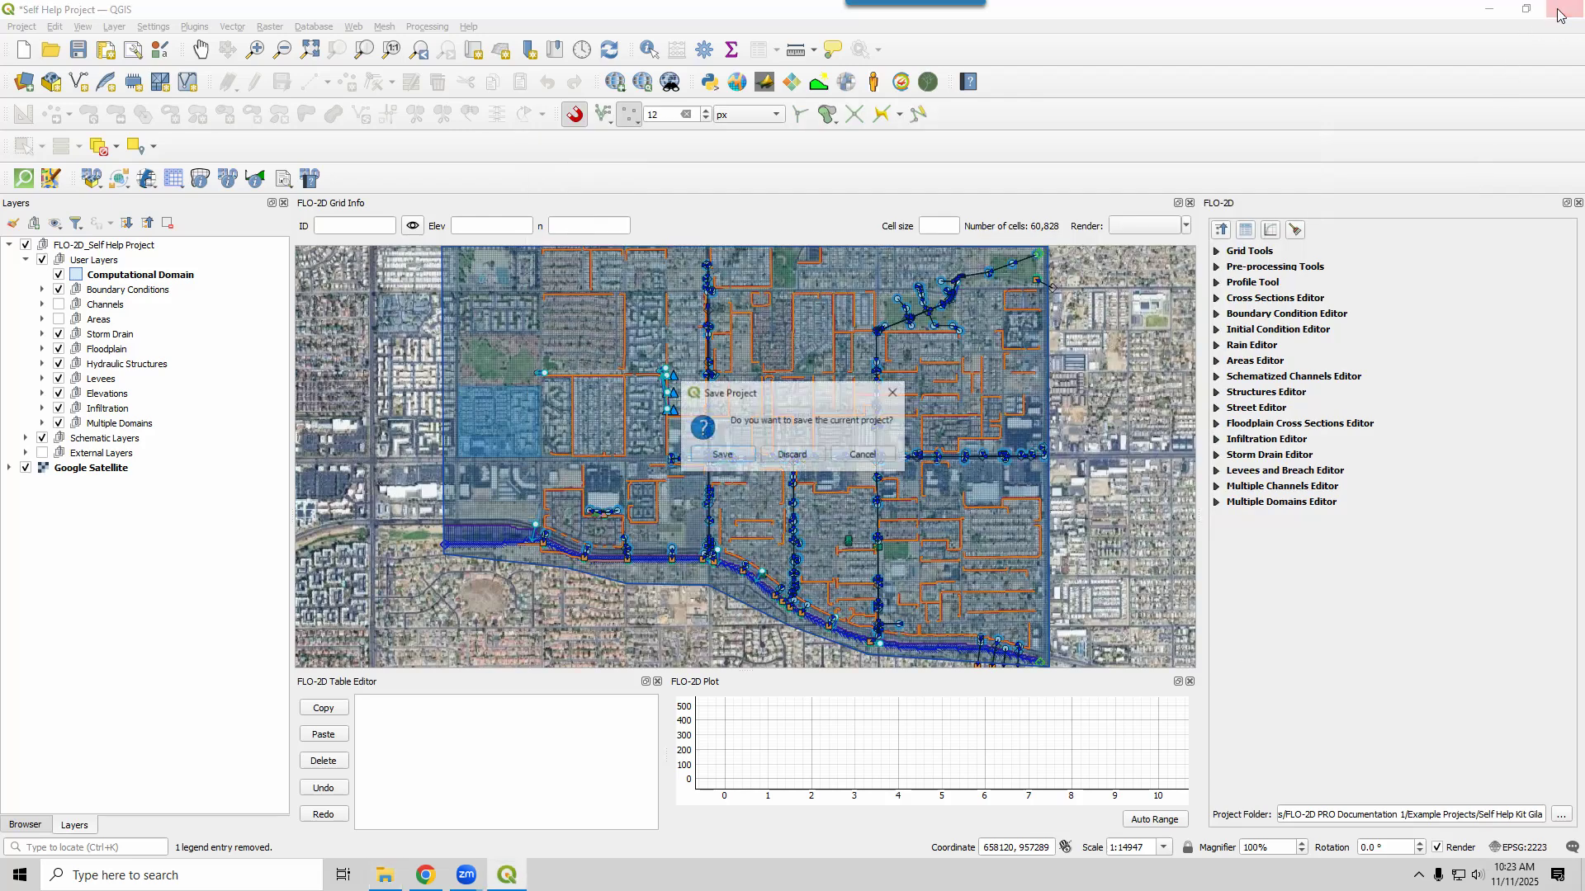
click(722, 455)
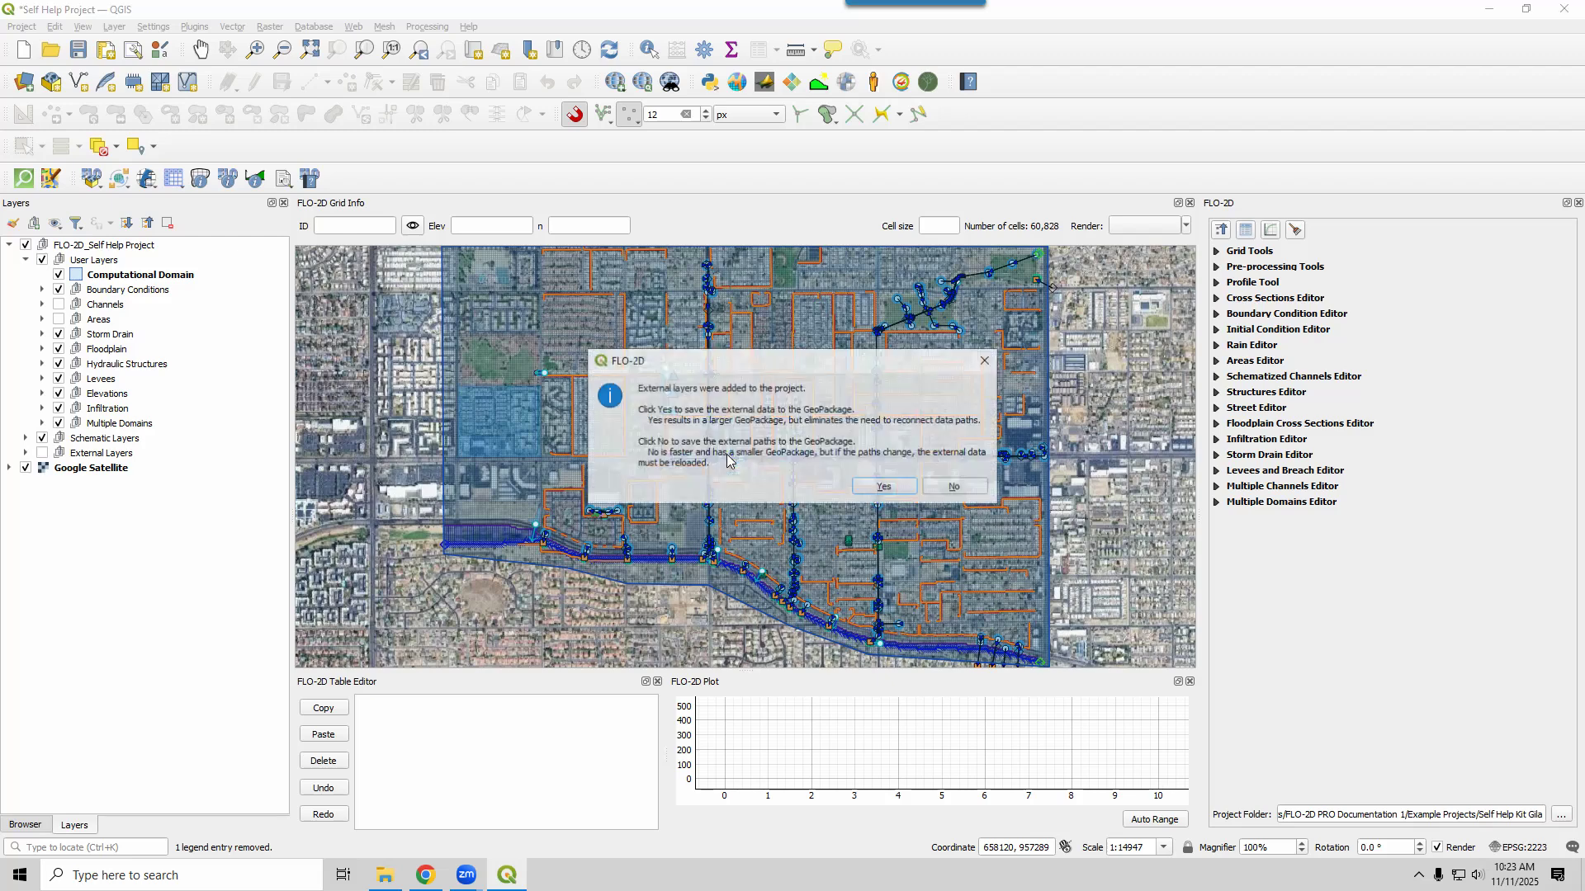
click(884, 487)
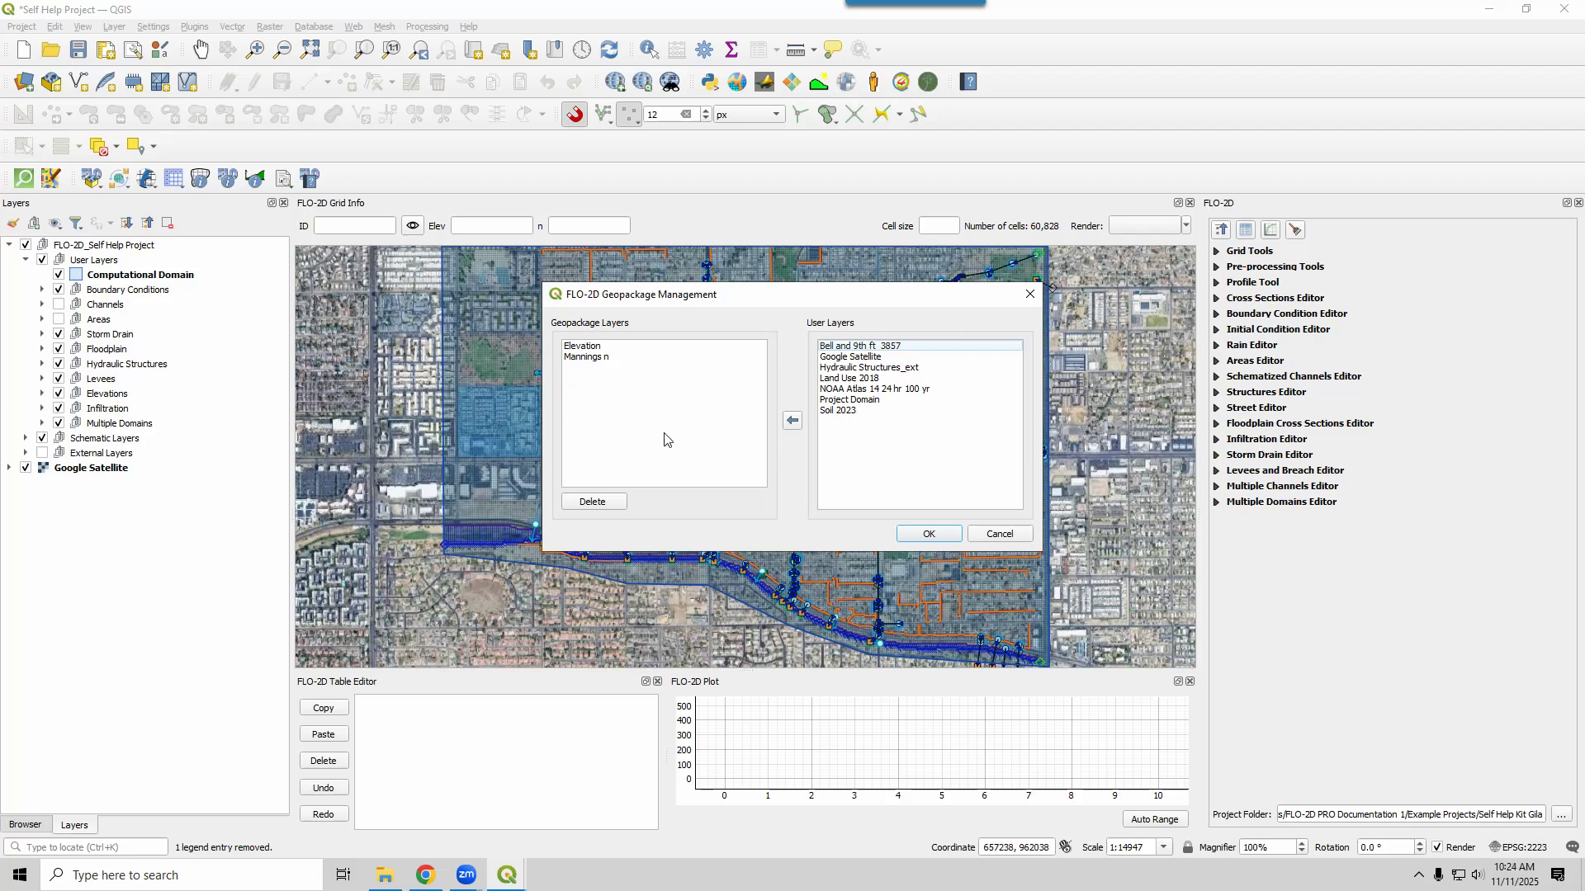
click(950, 536)
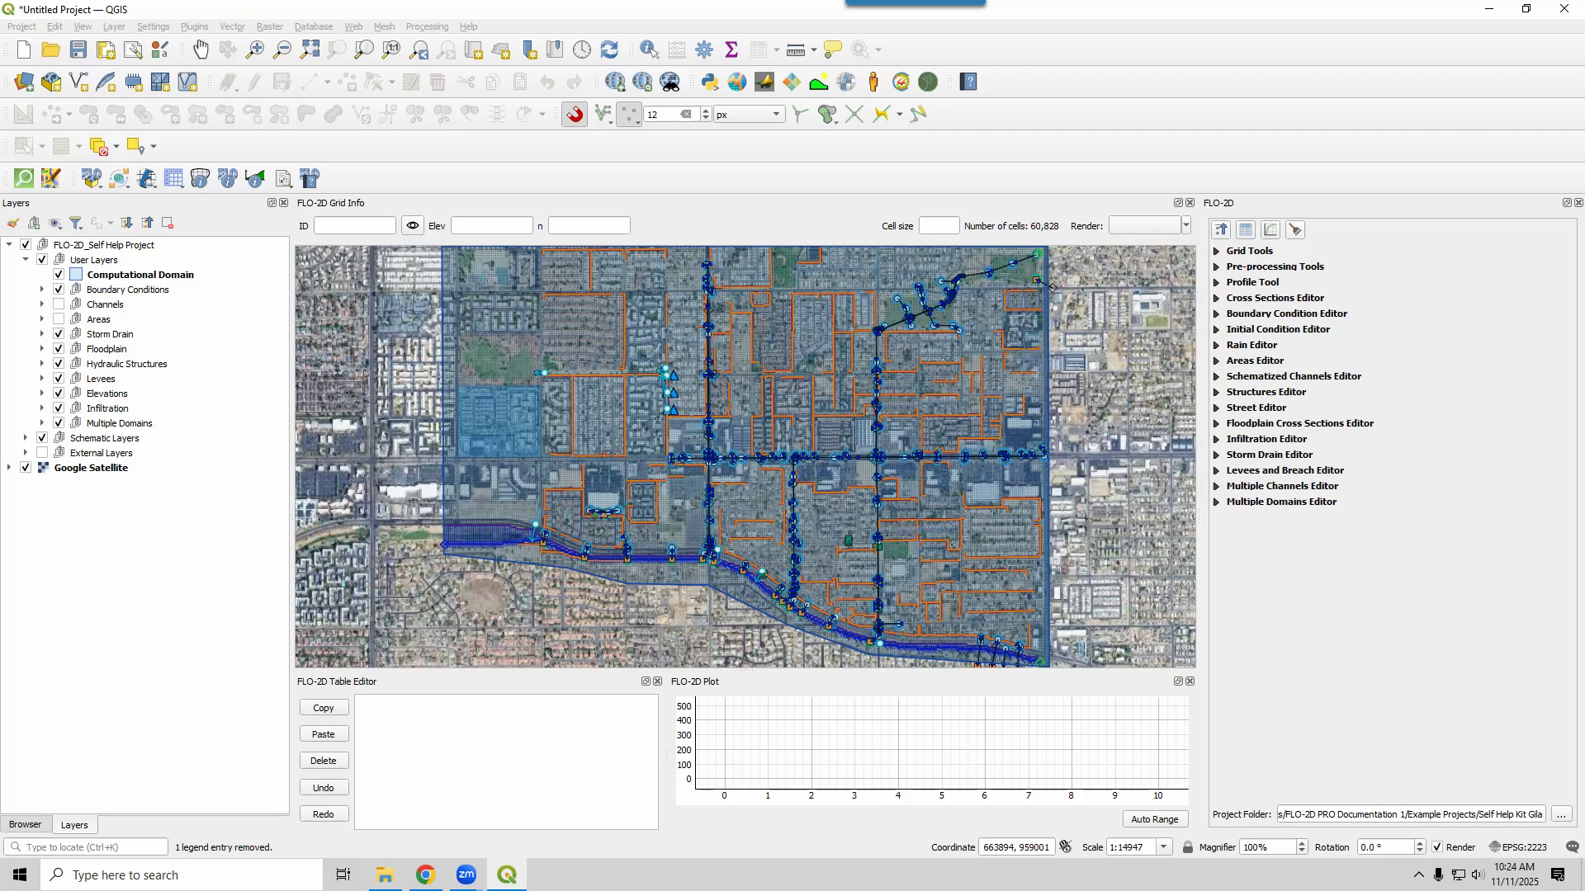
click(1564, 10)
click(1566, 9)
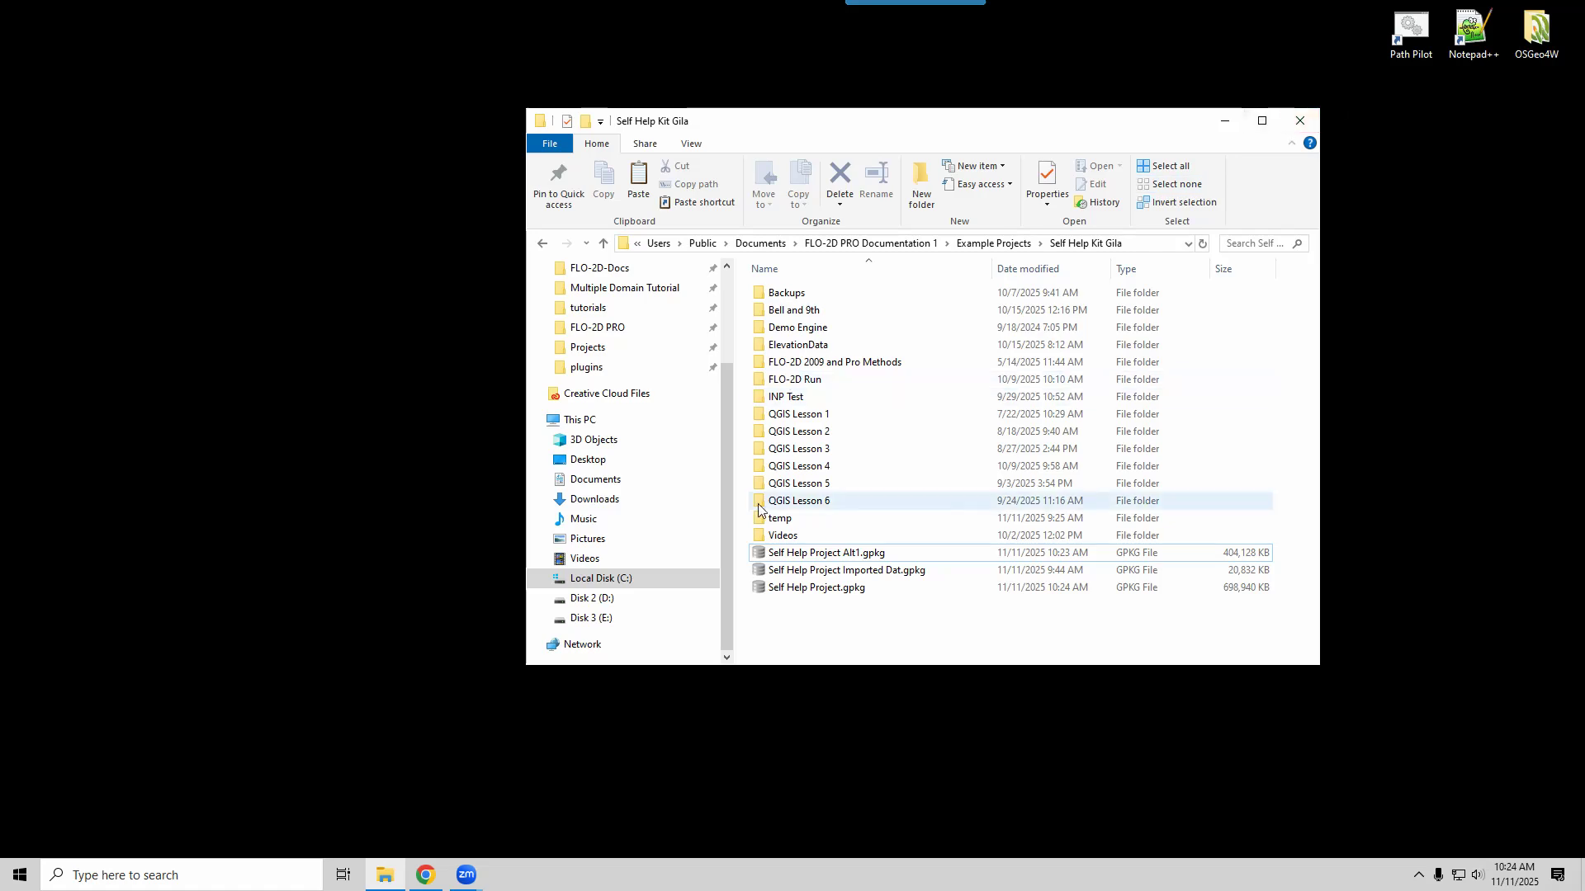
Relaunch QGIS and dismiss the plugin update notice
click(806, 553)
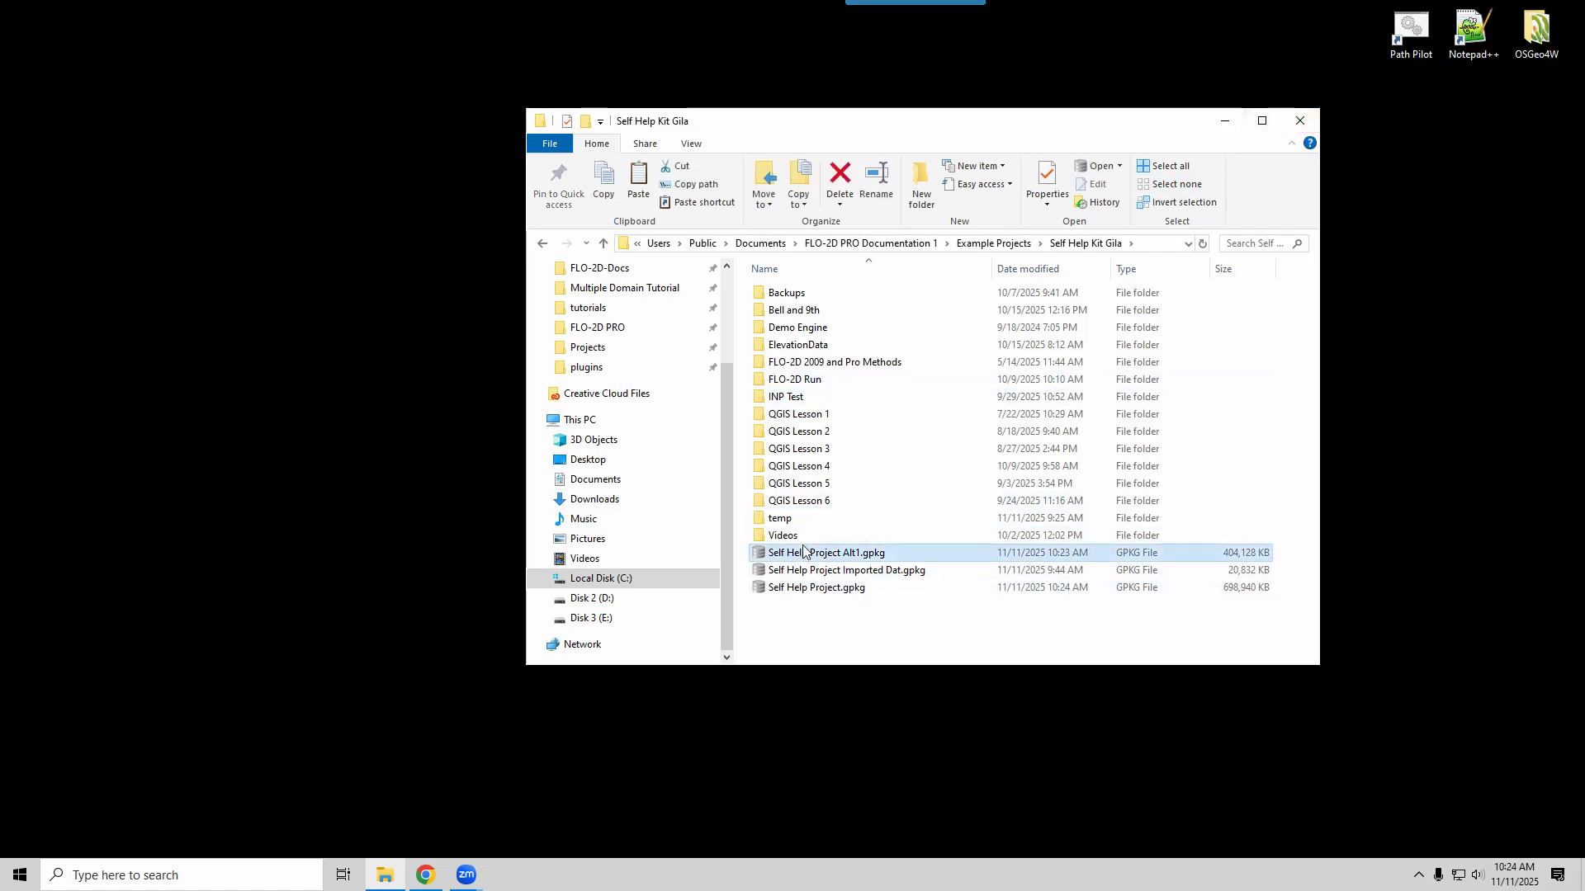
click(278, 882)
text(qgis)
key(Return)
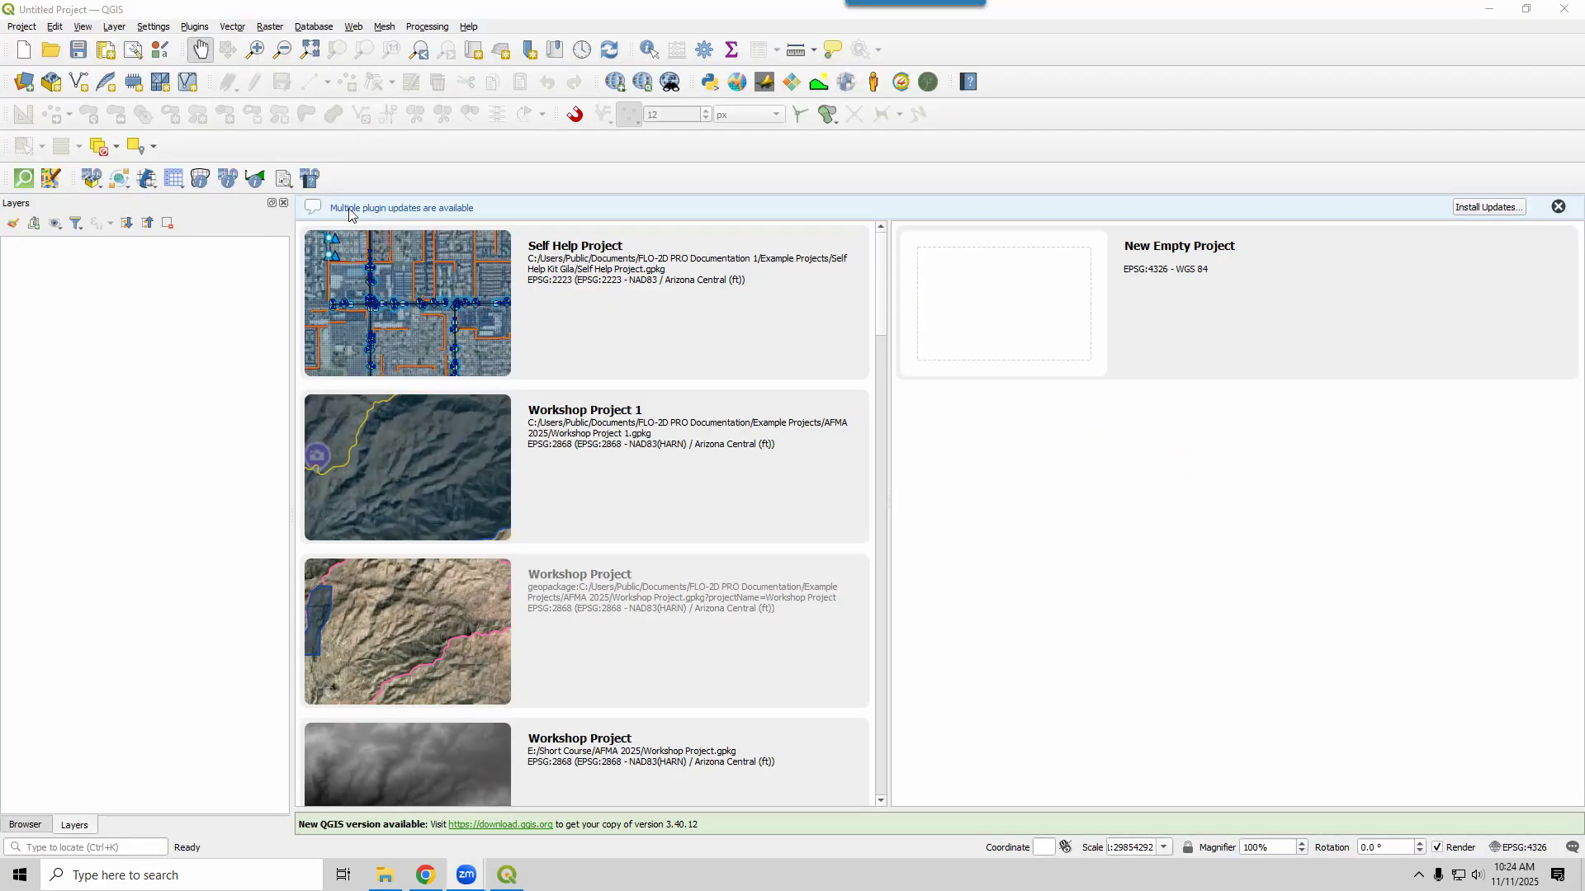
click(1558, 207)
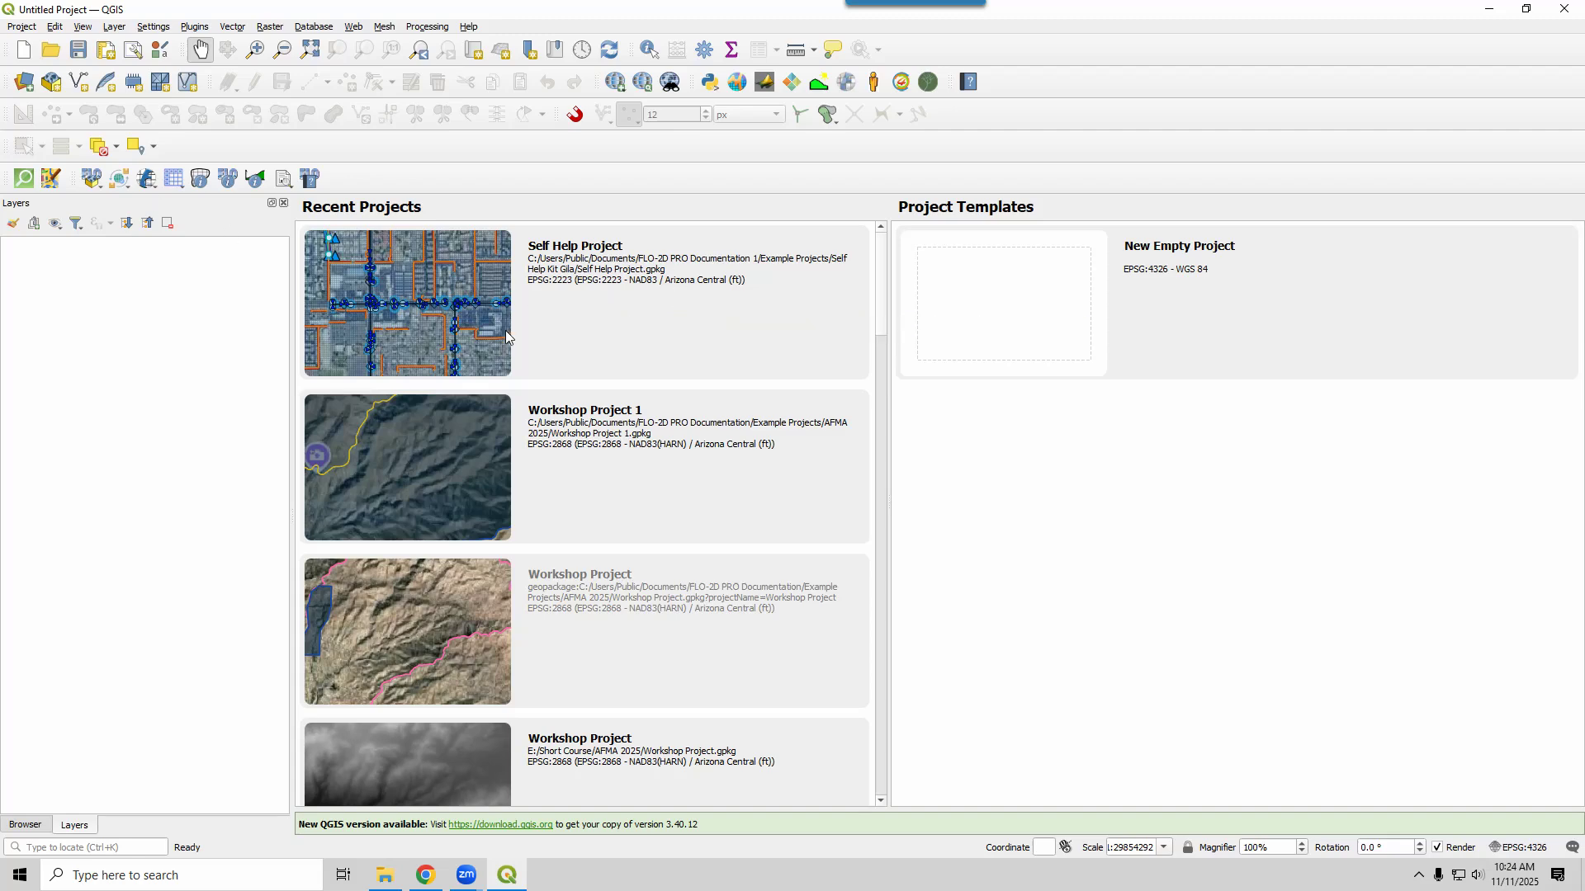
Open Self Help Project Alt1.gpkg as a FLO-2D project, load its model, and dismiss the Python error and notices
click(89, 183)
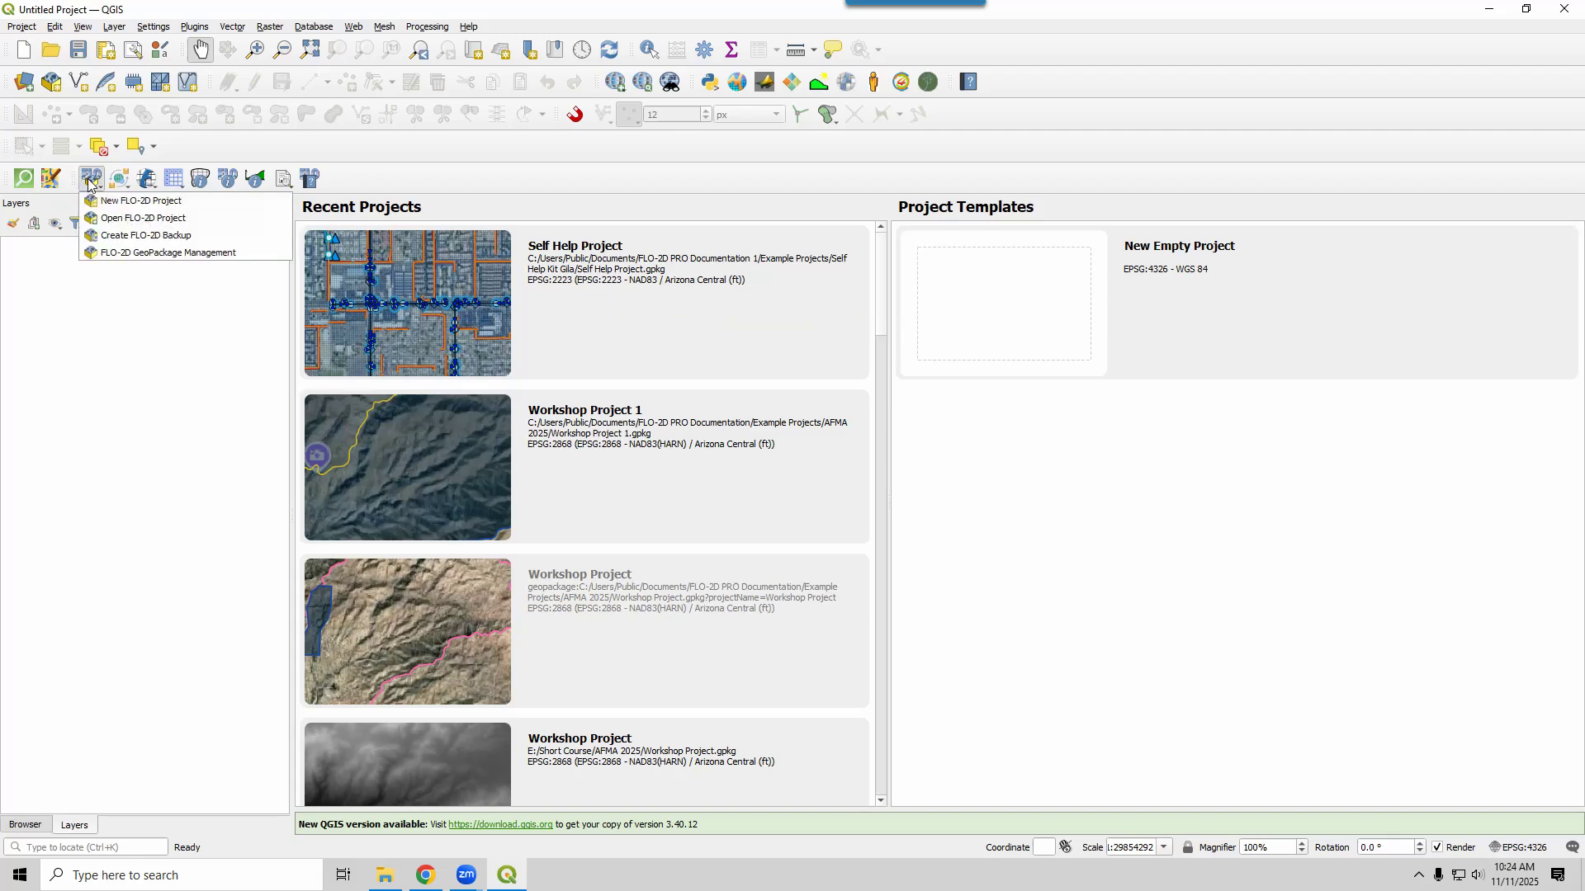
click(106, 225)
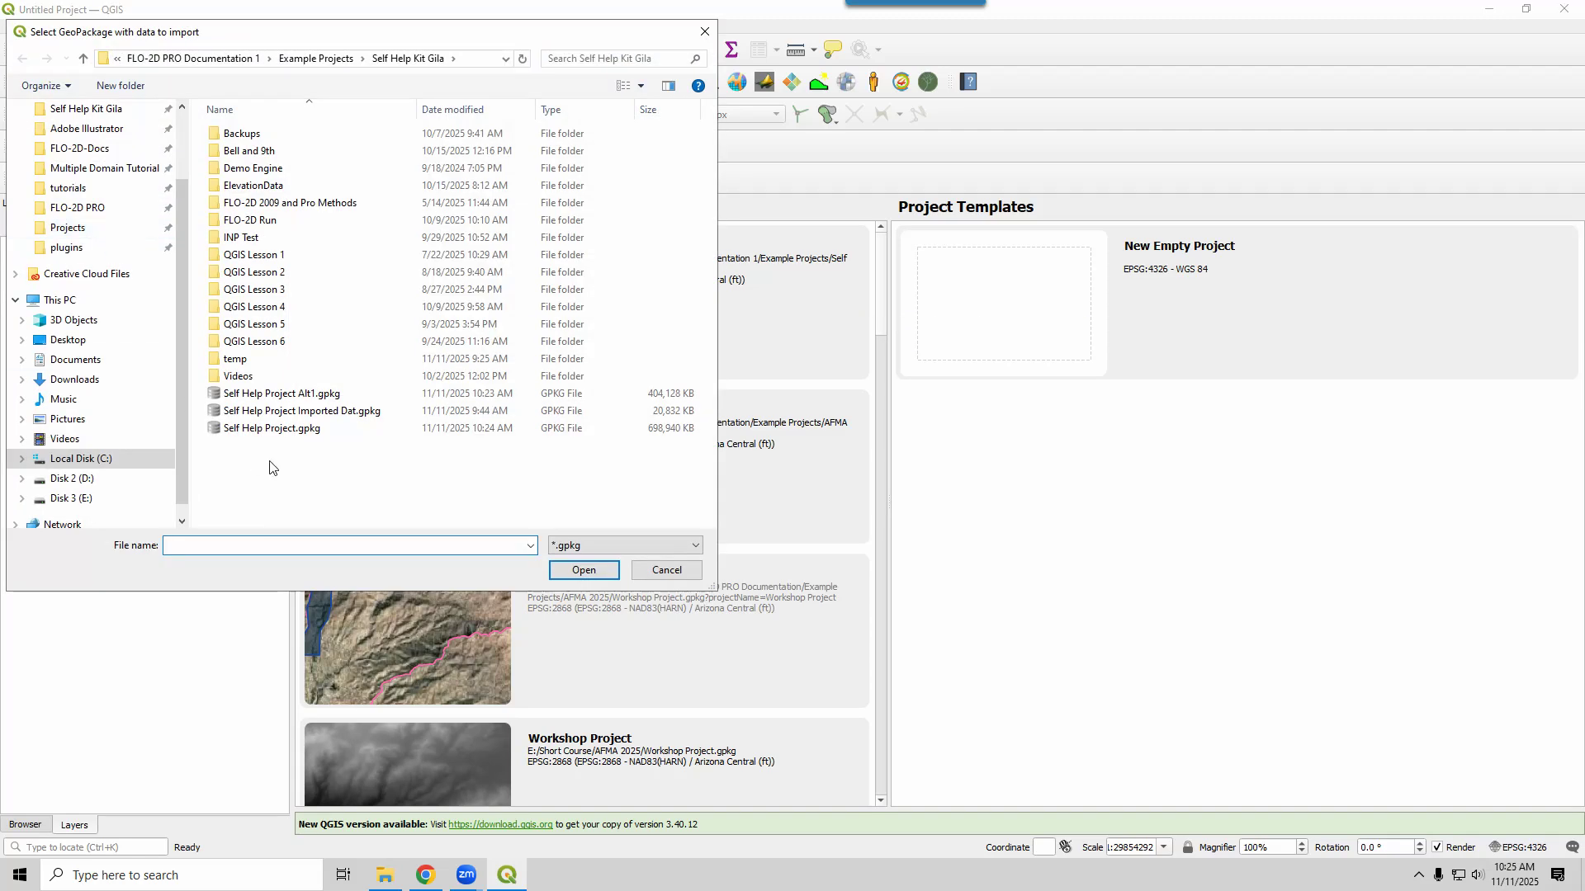
click(281, 395)
click(584, 570)
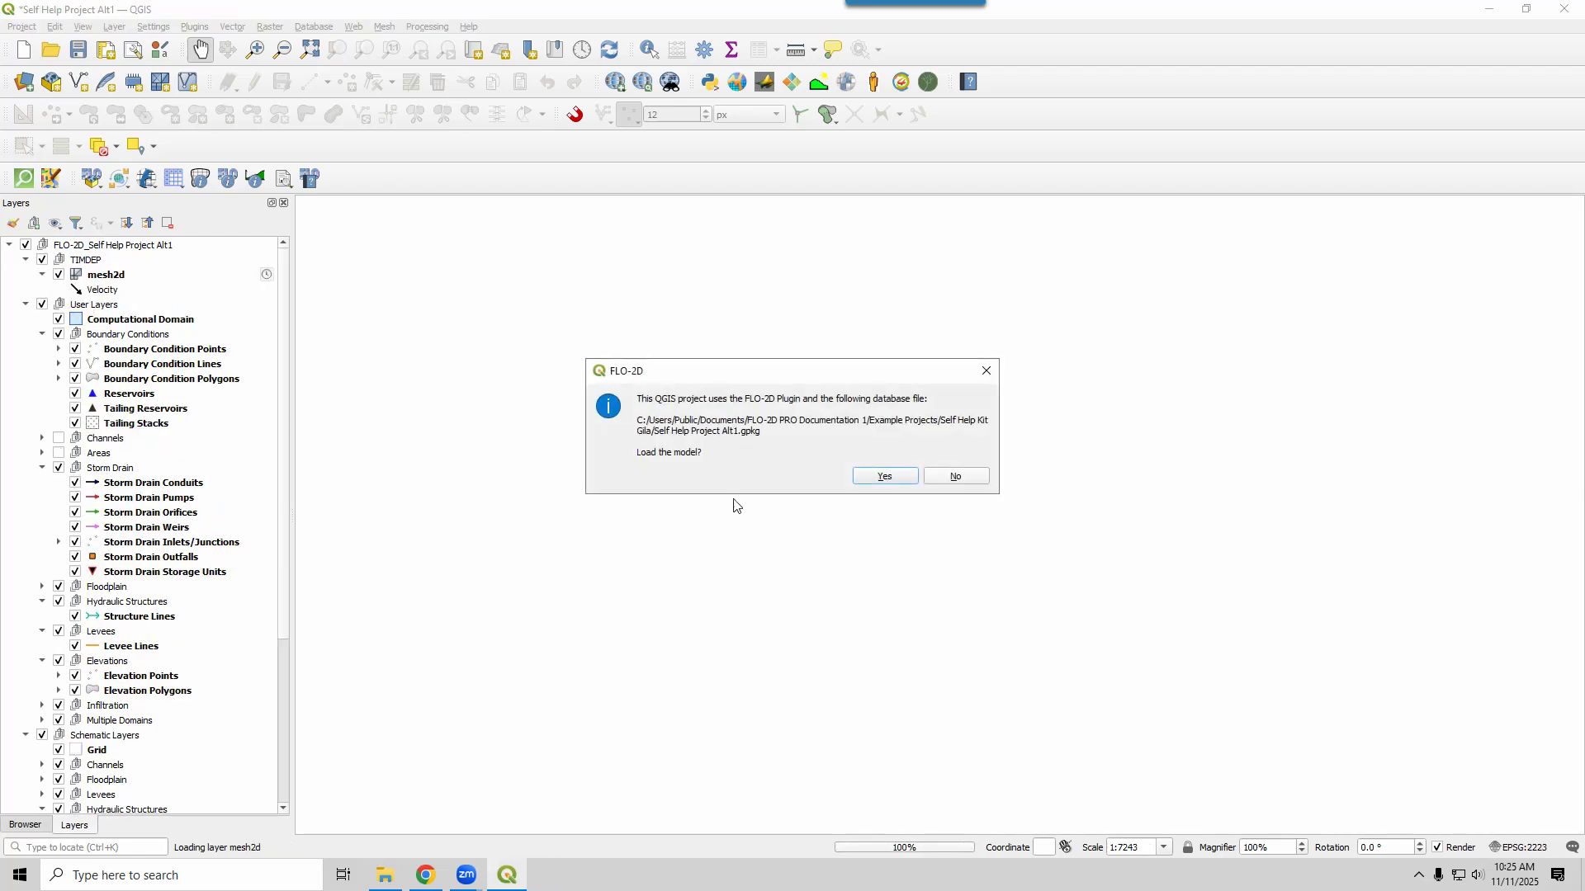
click(887, 477)
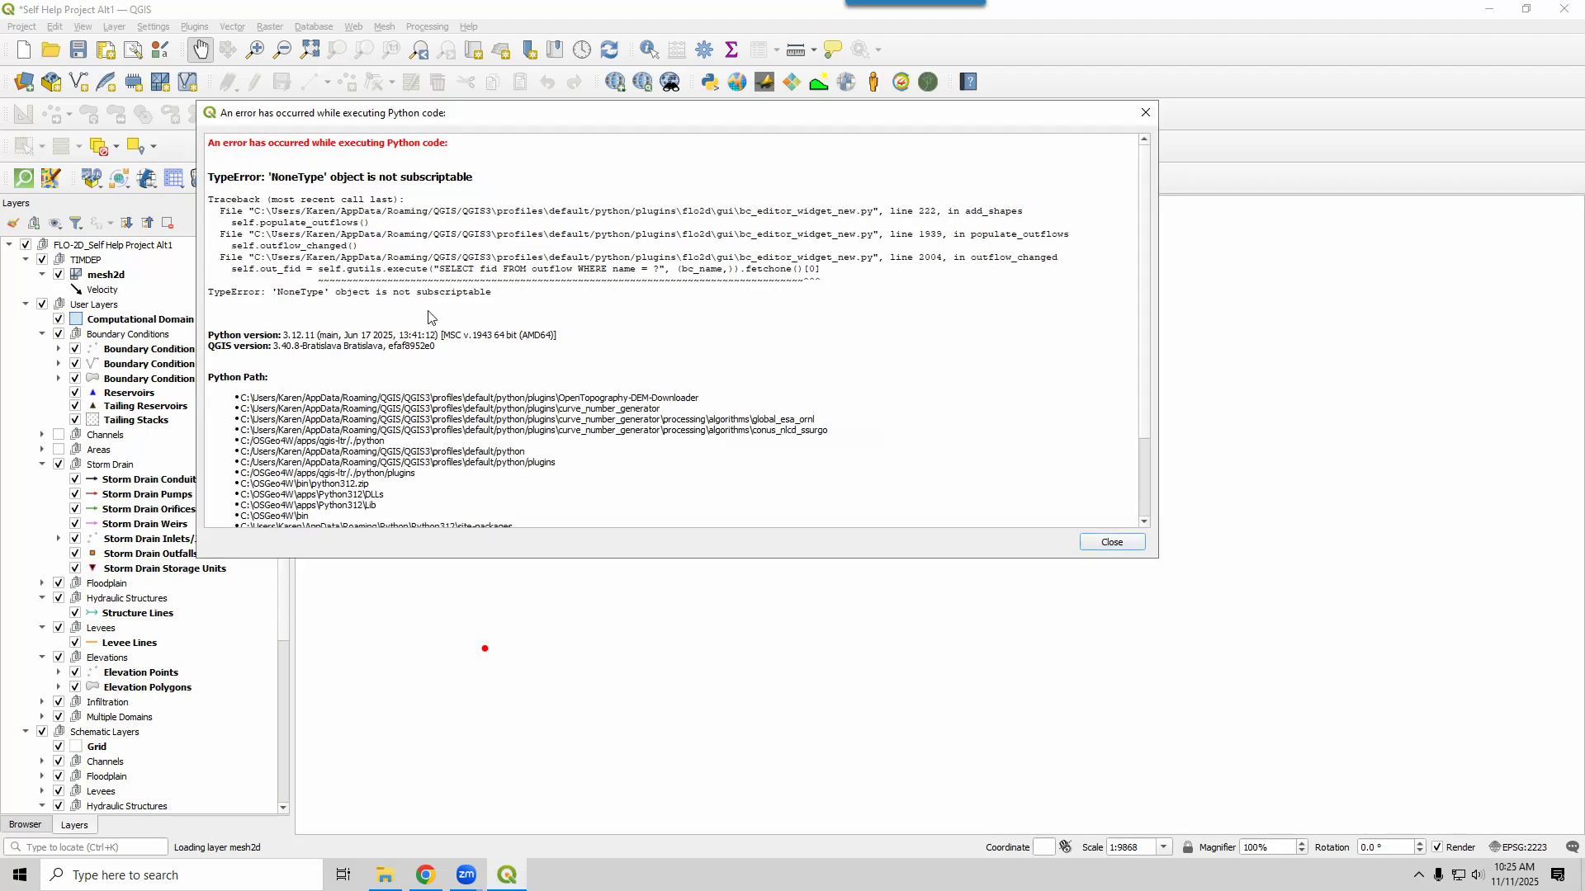
click(1145, 112)
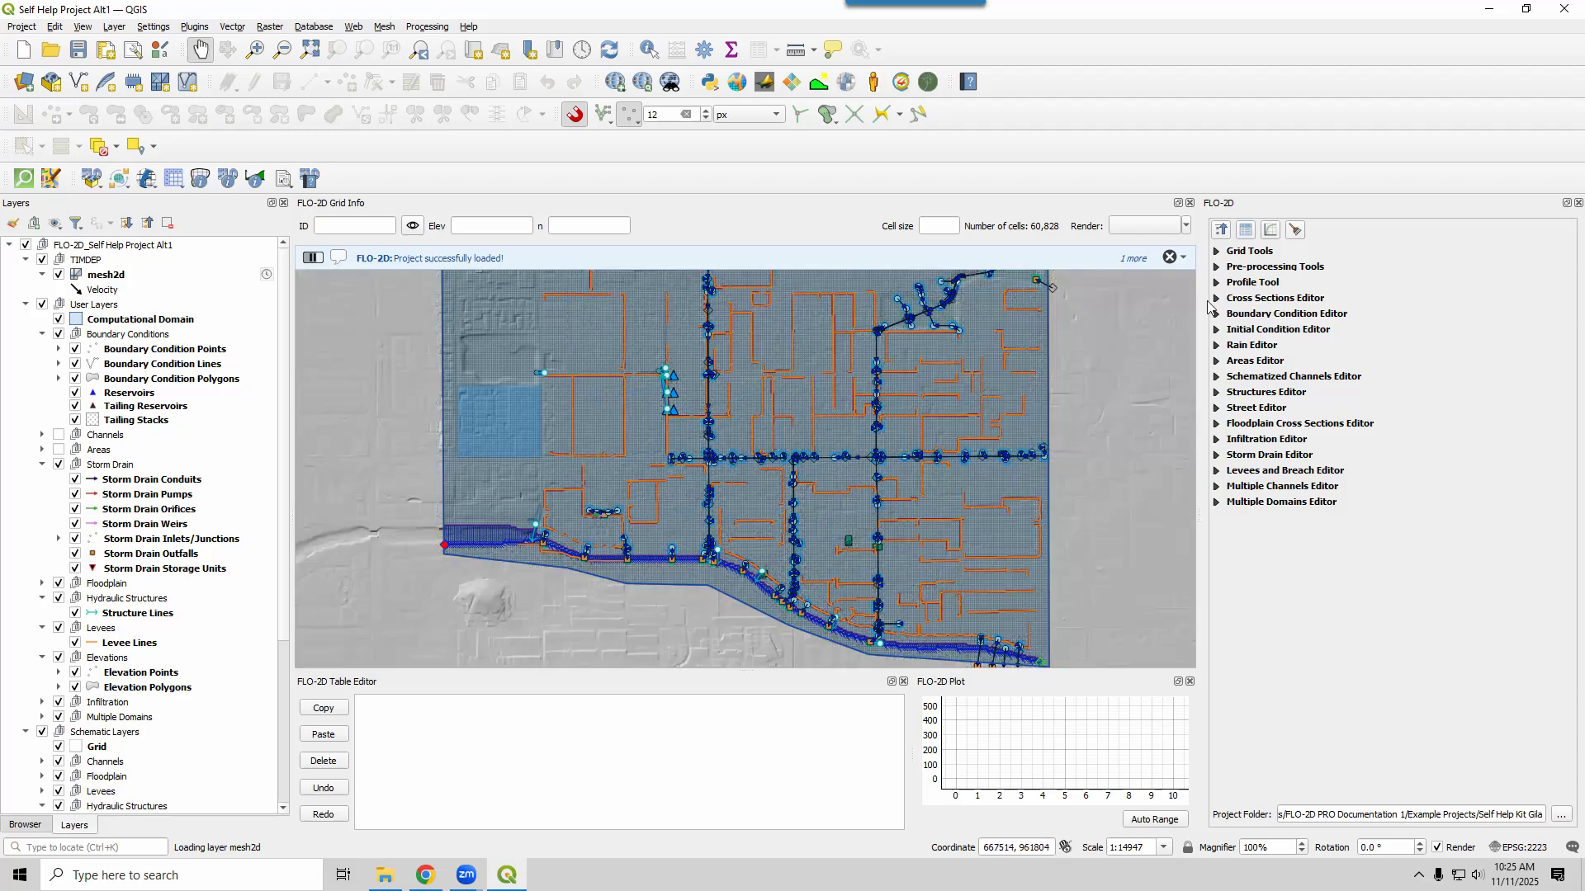
click(1169, 257)
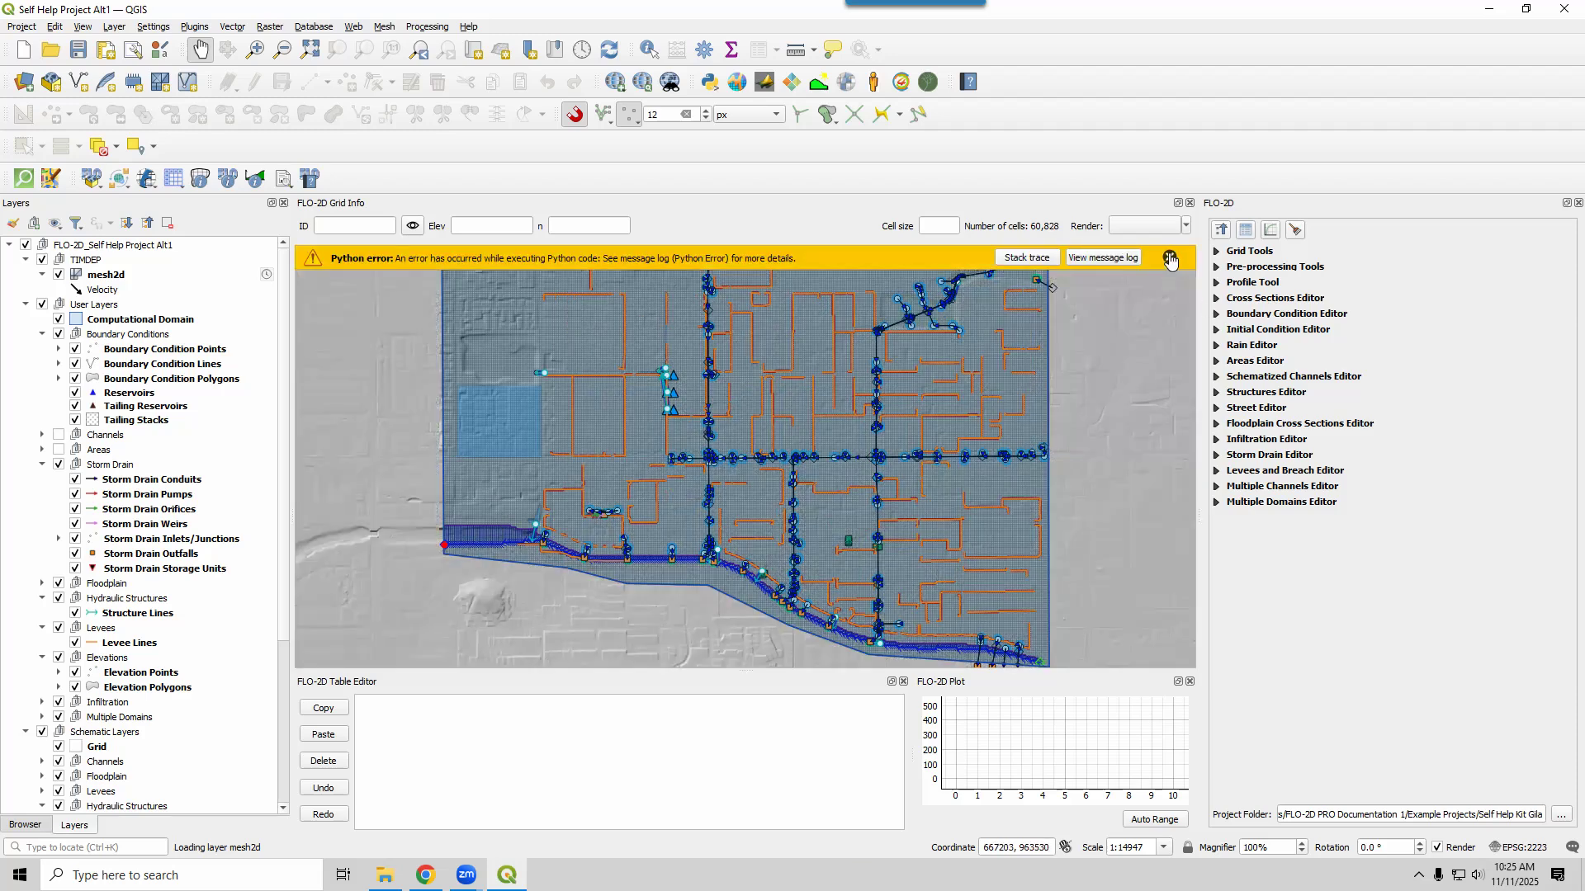
click(1170, 257)
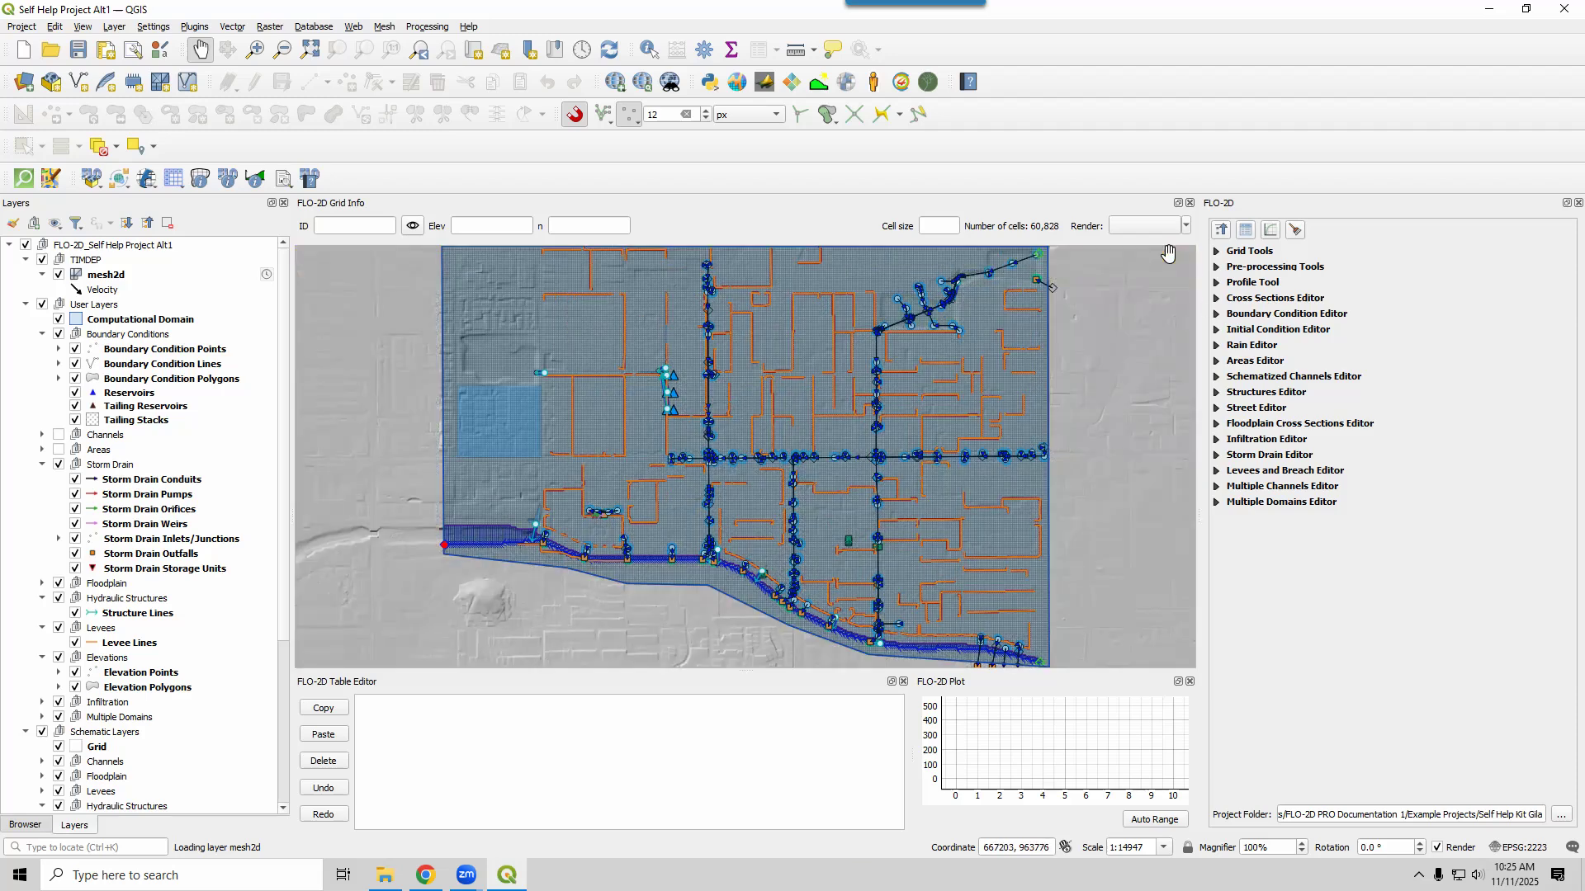
Remove the TIMDEP group and the Google Hybrid layer from the project
right_click(73, 261)
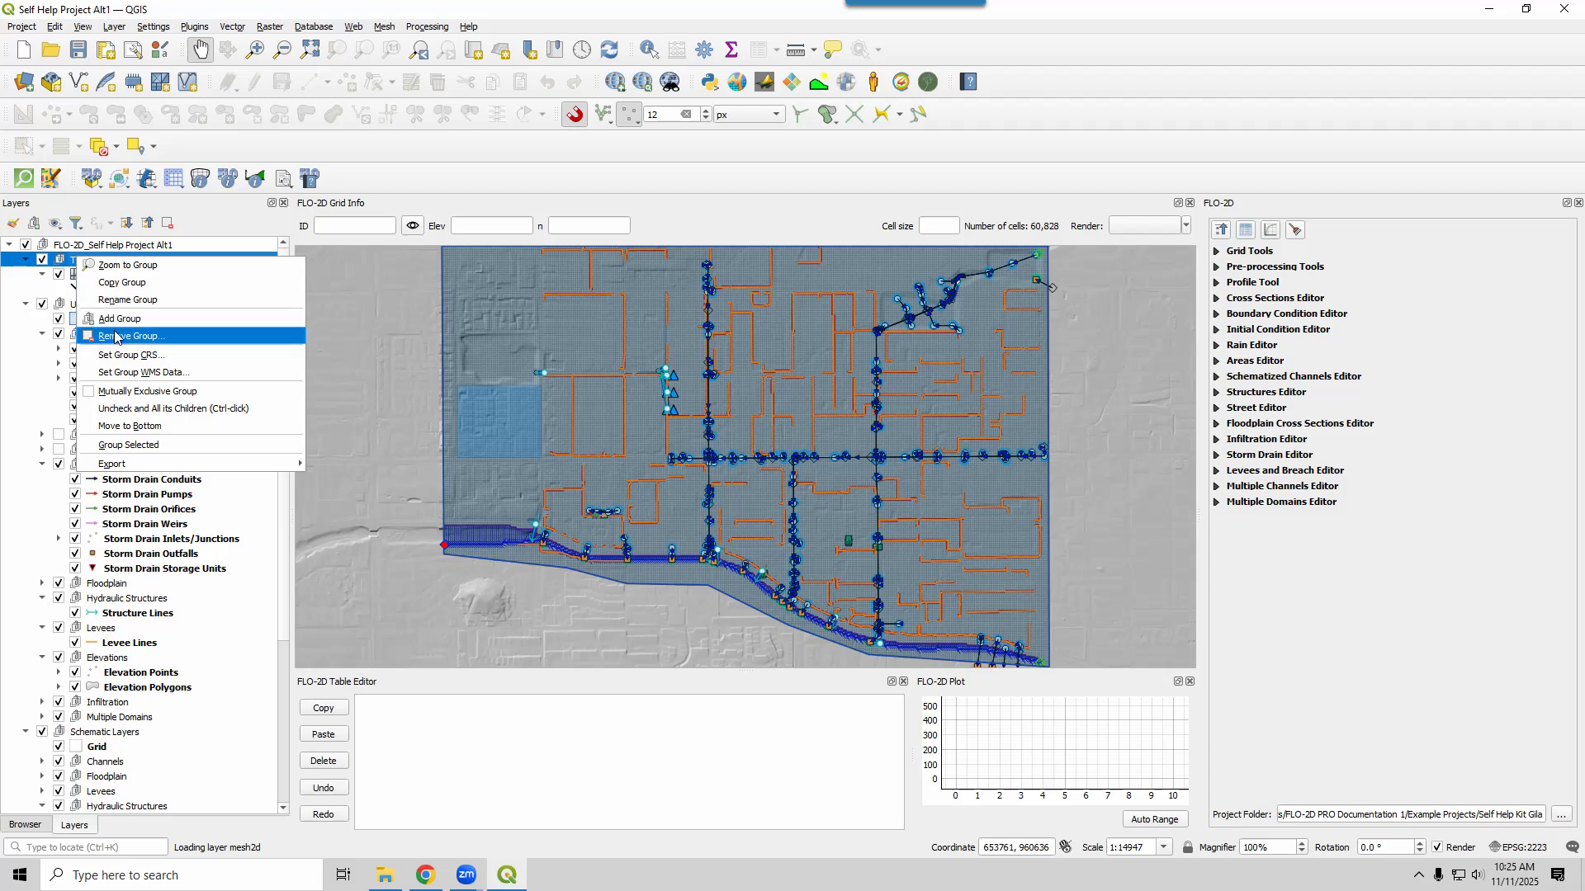
click(117, 338)
click(744, 461)
scroll(161, 672, down, 5)
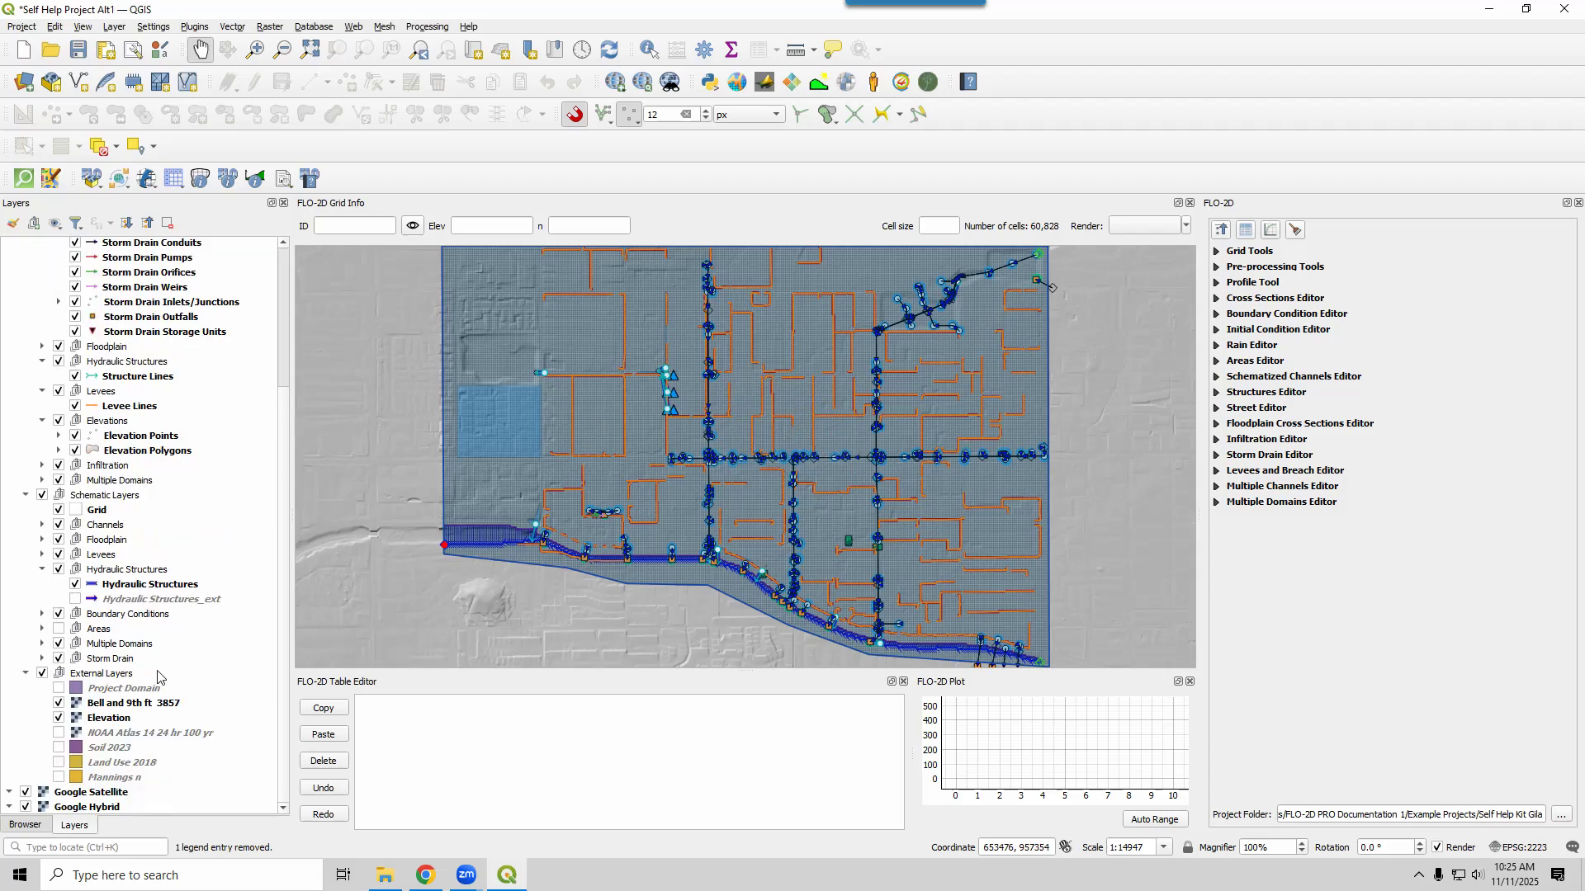
right_click(78, 809)
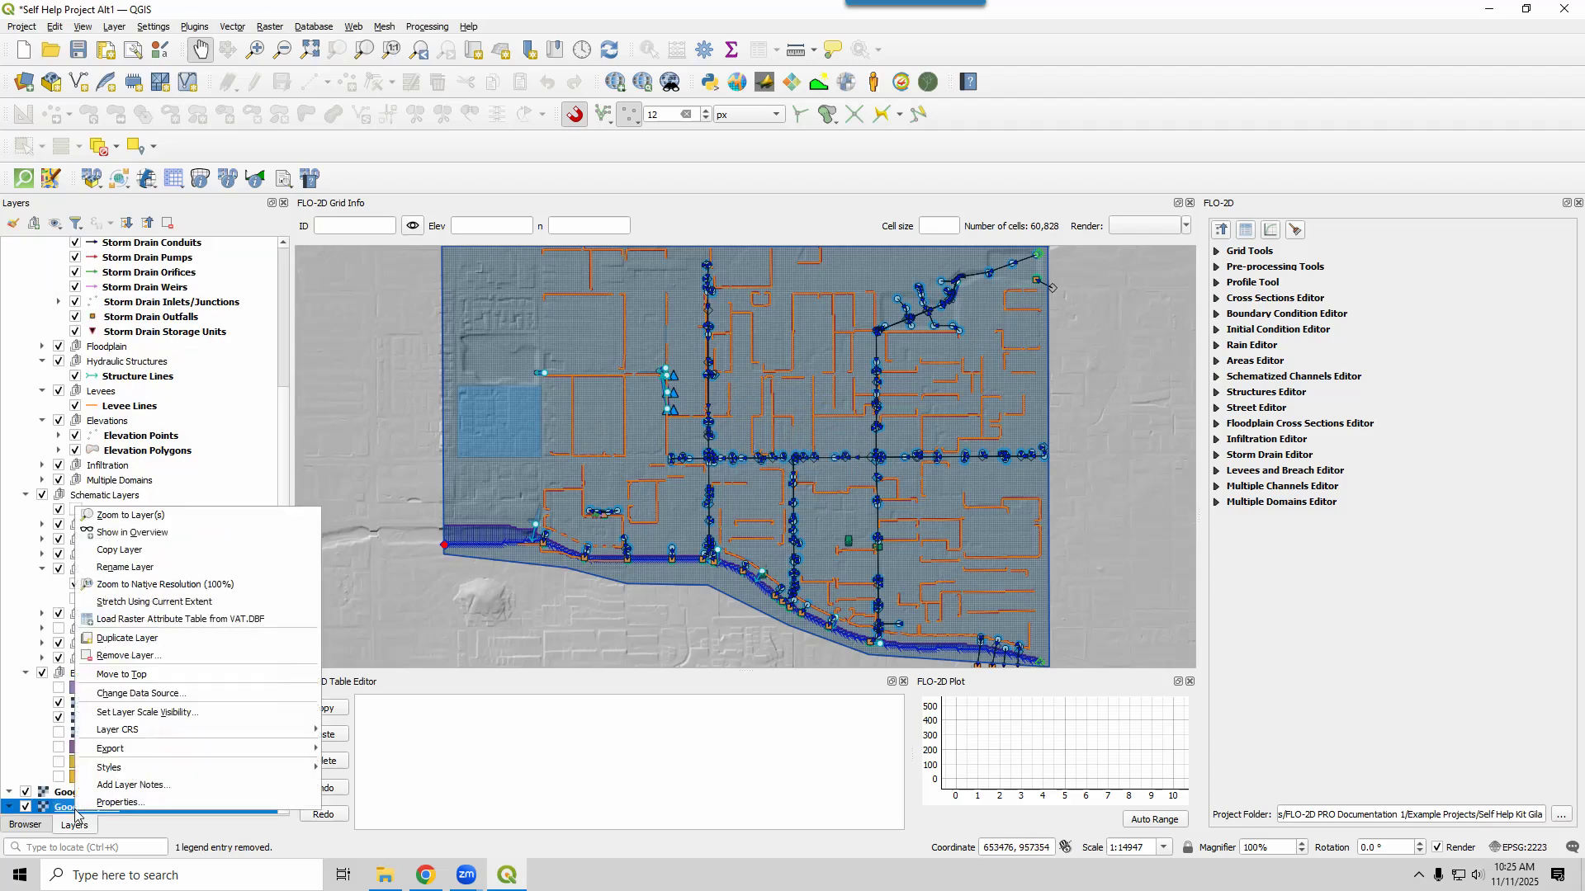
click(124, 661)
click(757, 455)
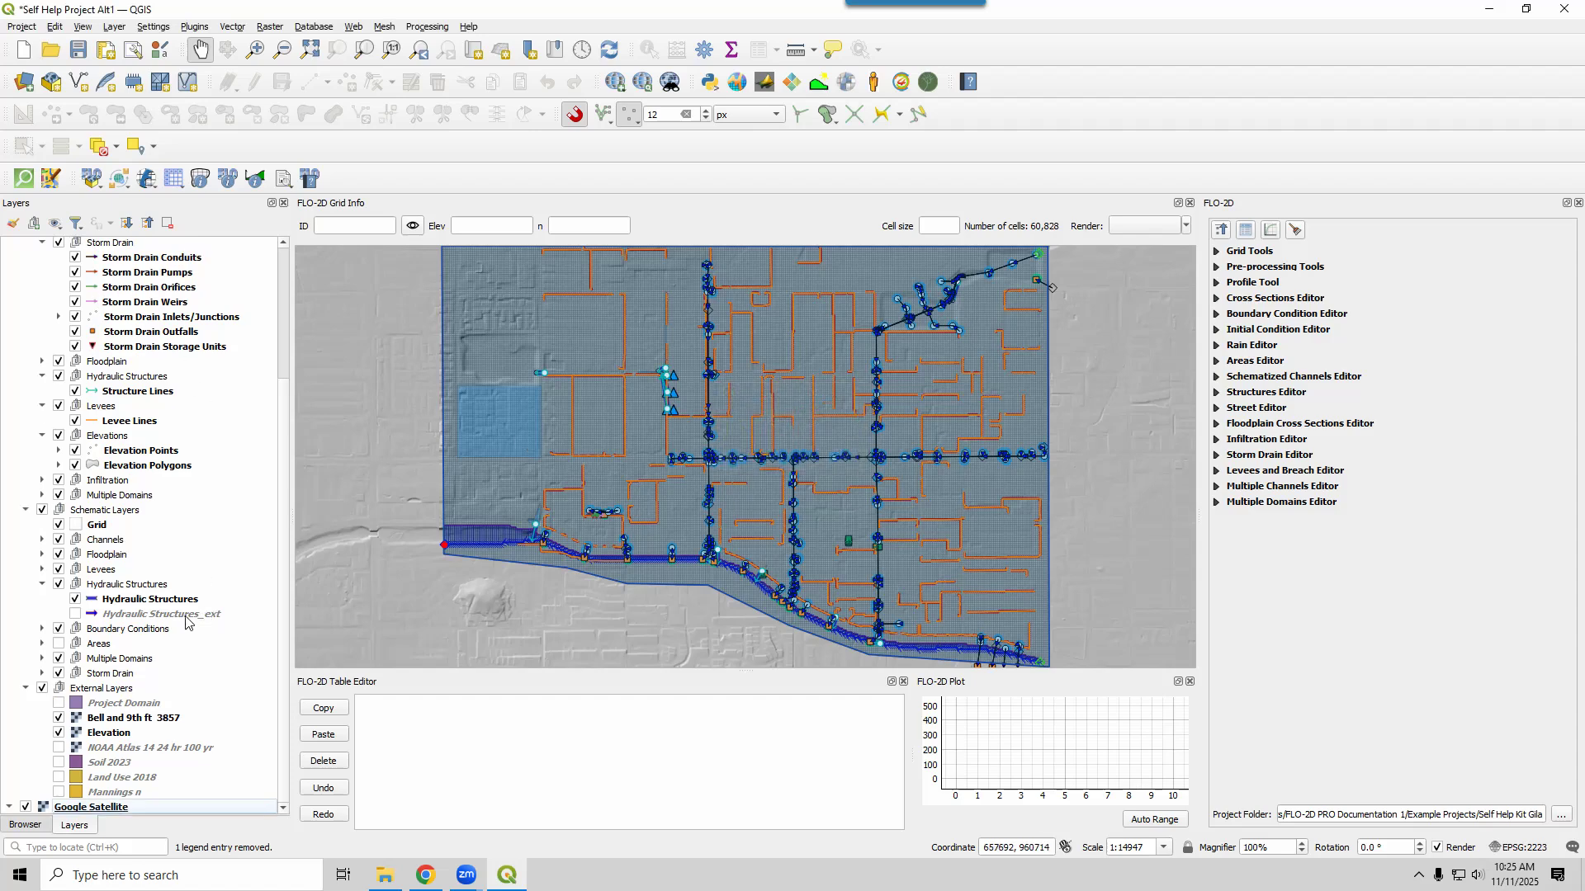
Collapse the whole layer tree, then expand the project group and its External Layers group
click(147, 223)
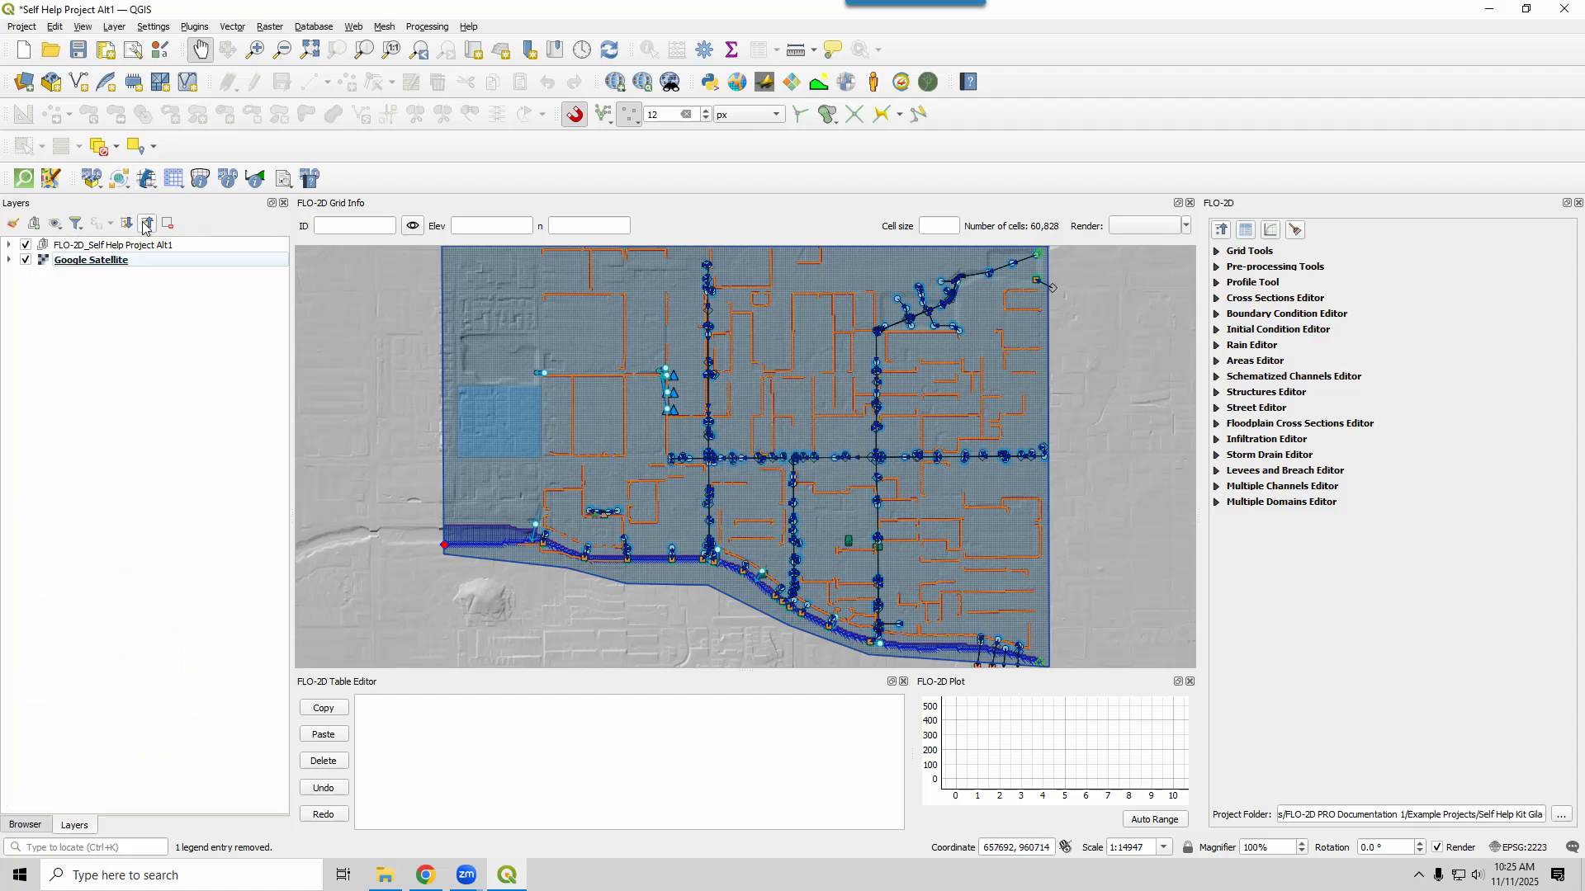
click(9, 246)
click(26, 290)
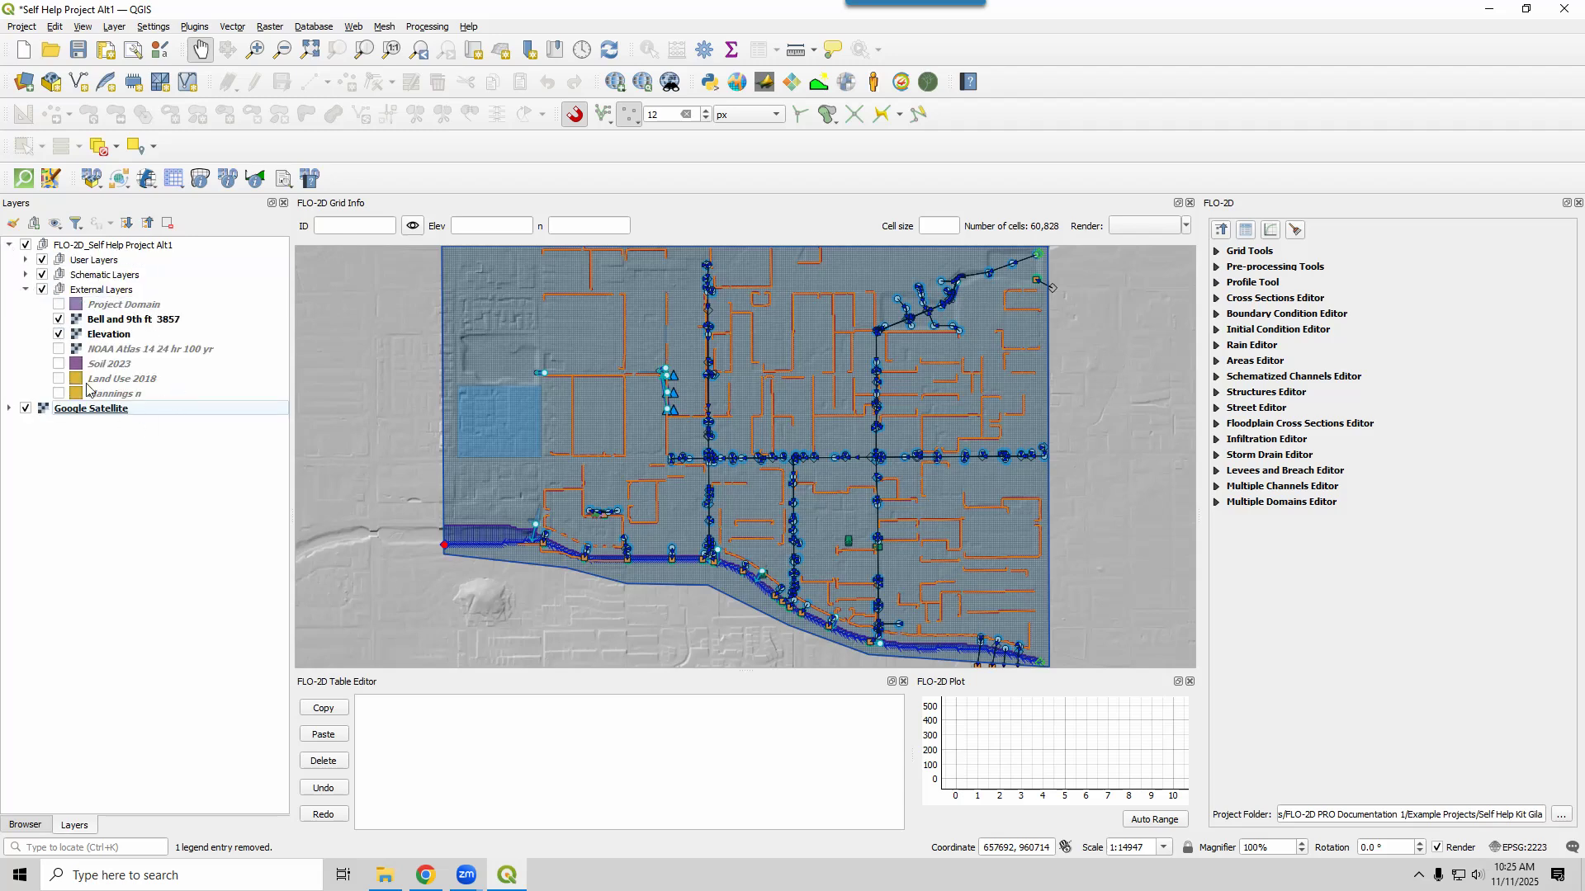
click(109, 293)
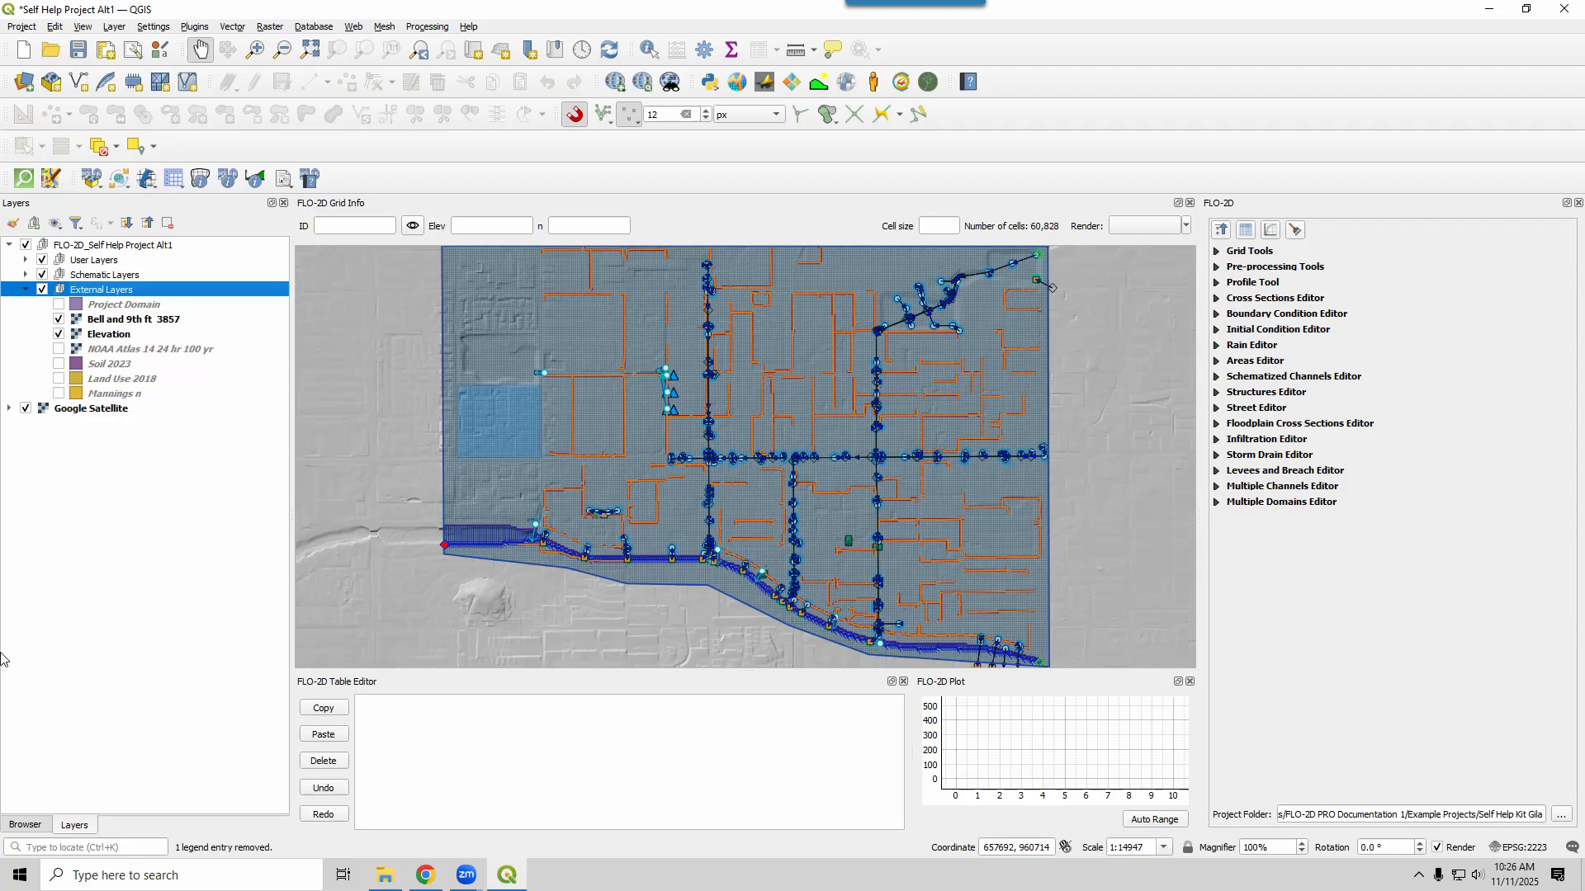
Add a new GeoPackage connection to Self Help Project Alt1.gpkg in the QGIS Browser
click(26, 824)
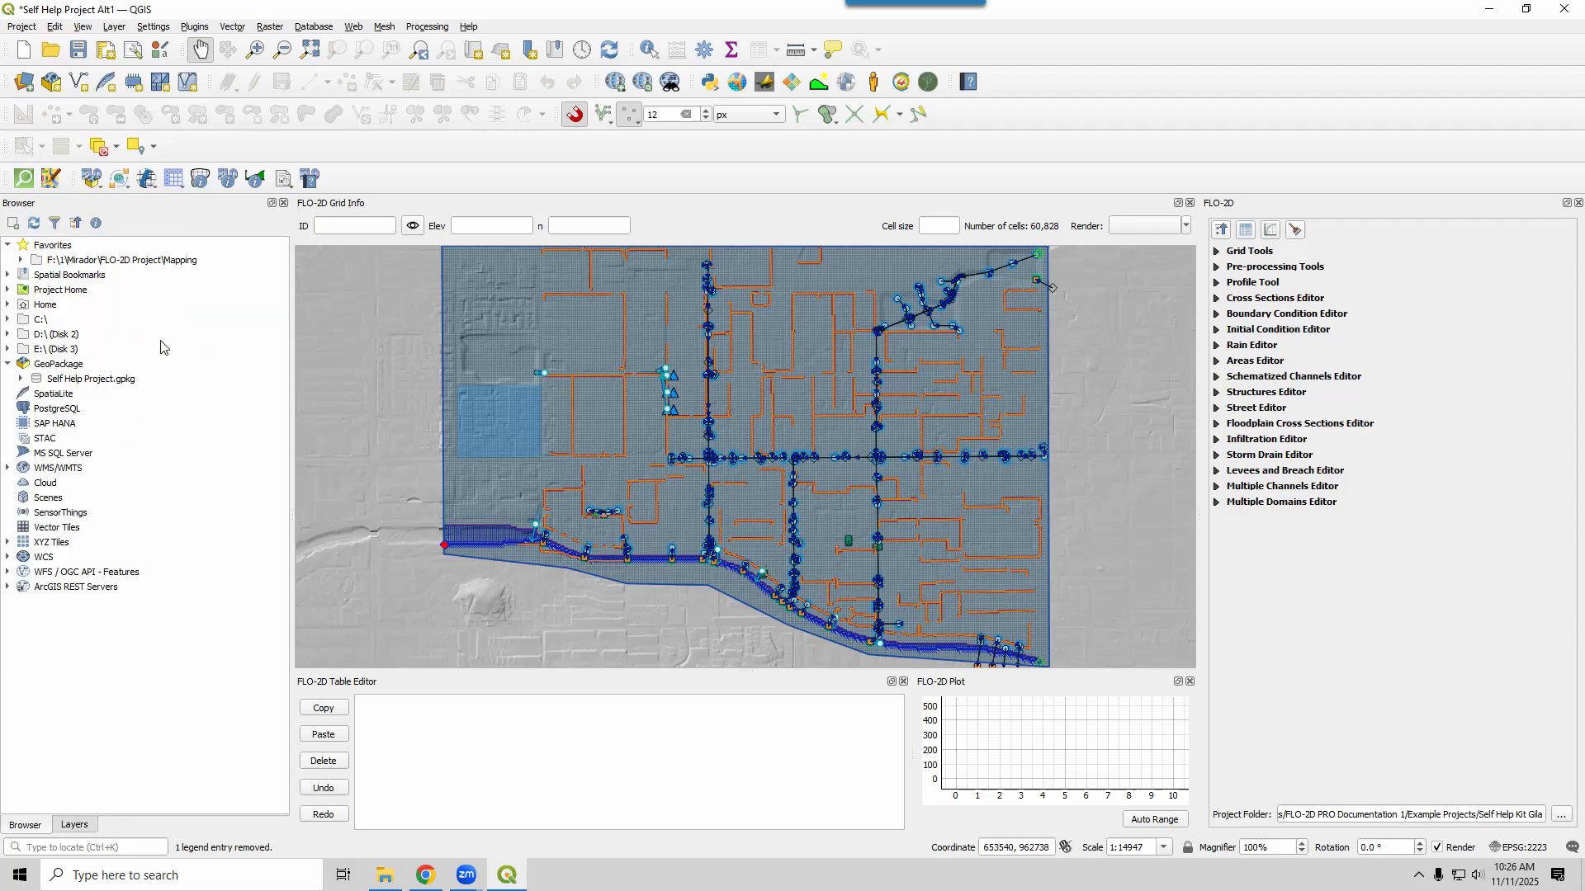
right_click(55, 365)
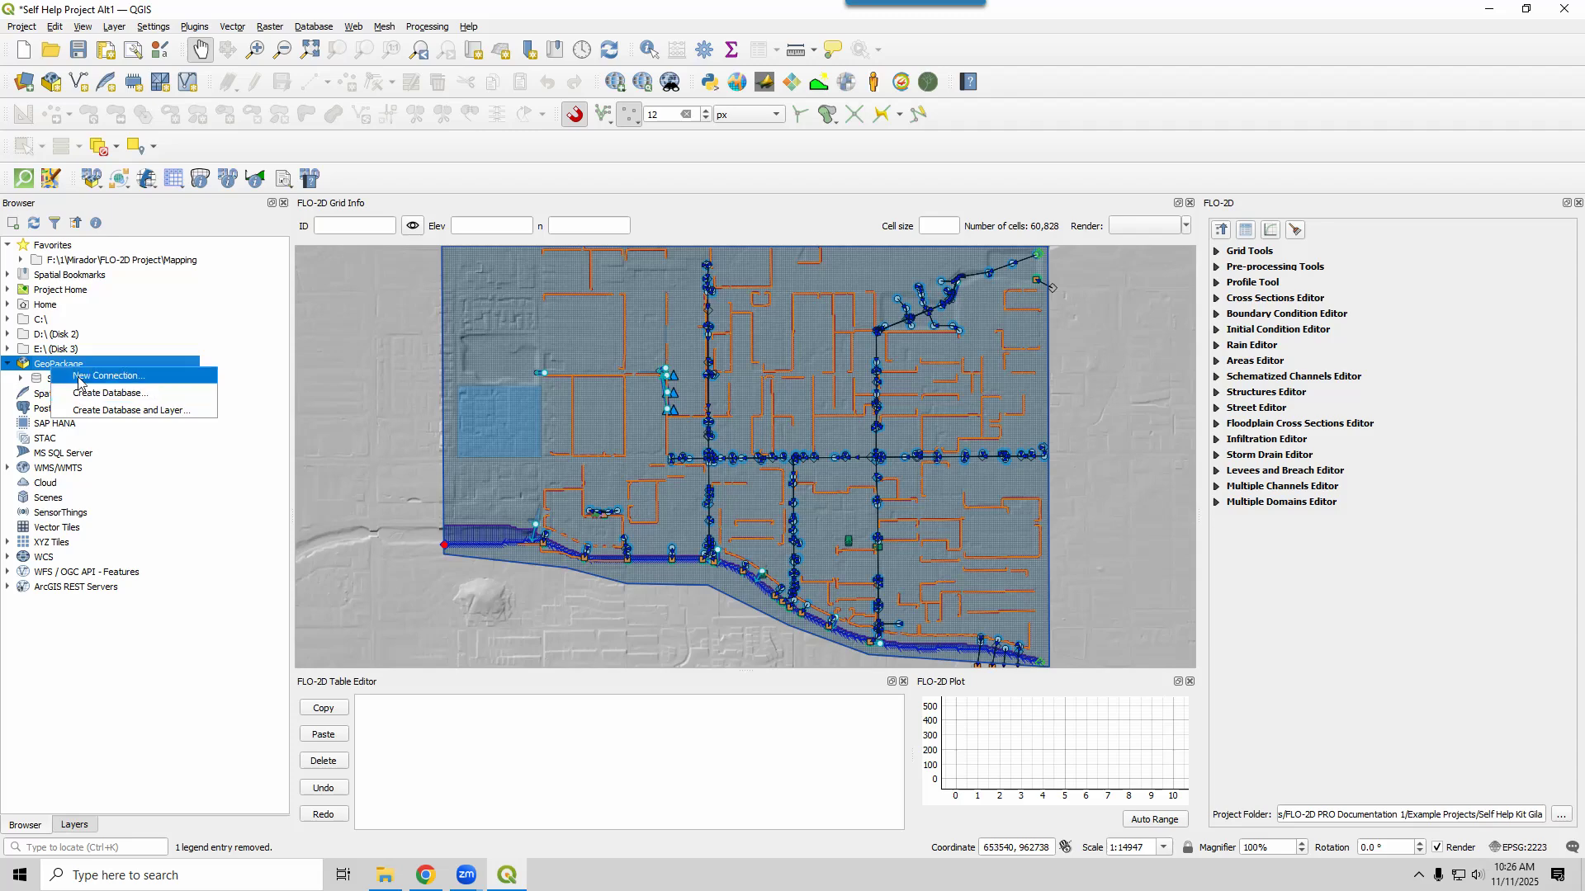
click(70, 375)
click(330, 395)
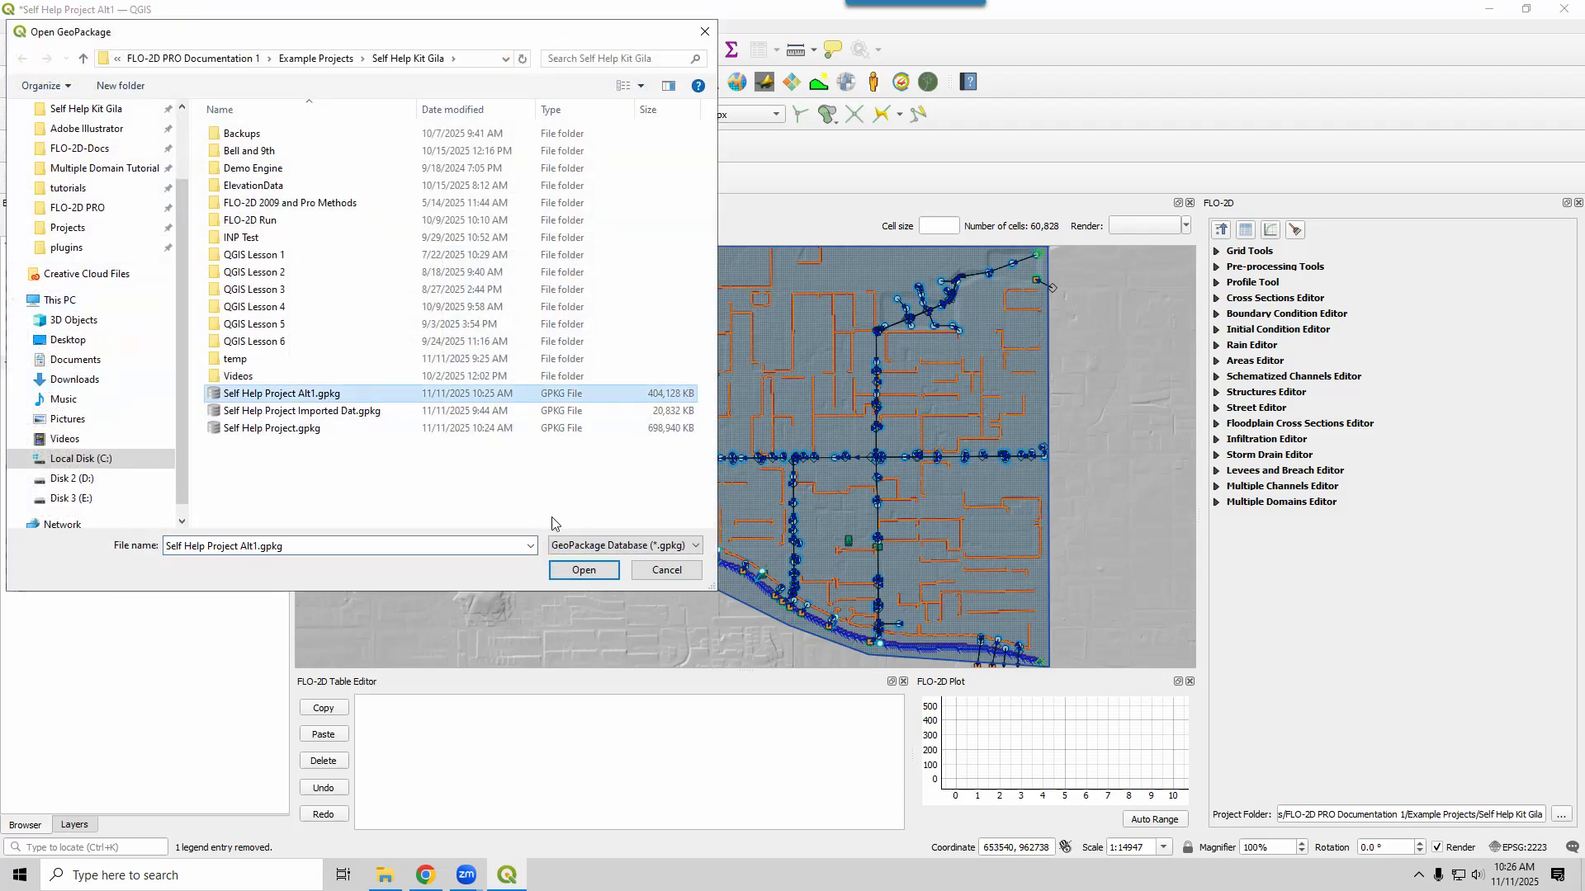
click(584, 571)
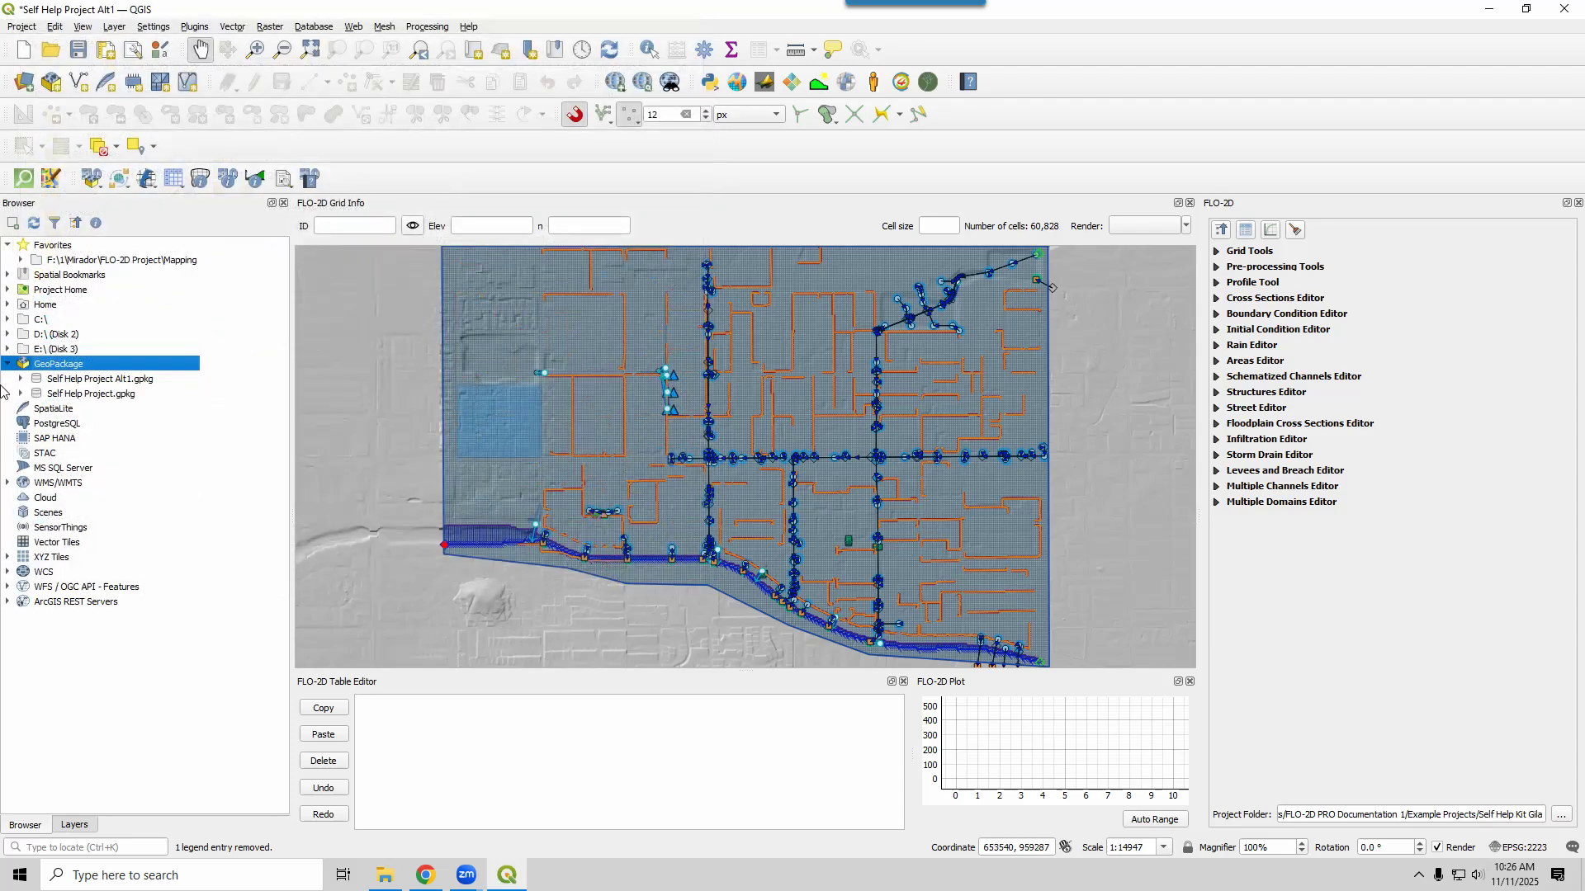
Examine the Alt1 GeoPackage's contents for the Elevation raster, collapse the list, and return to the project layers
click(21, 381)
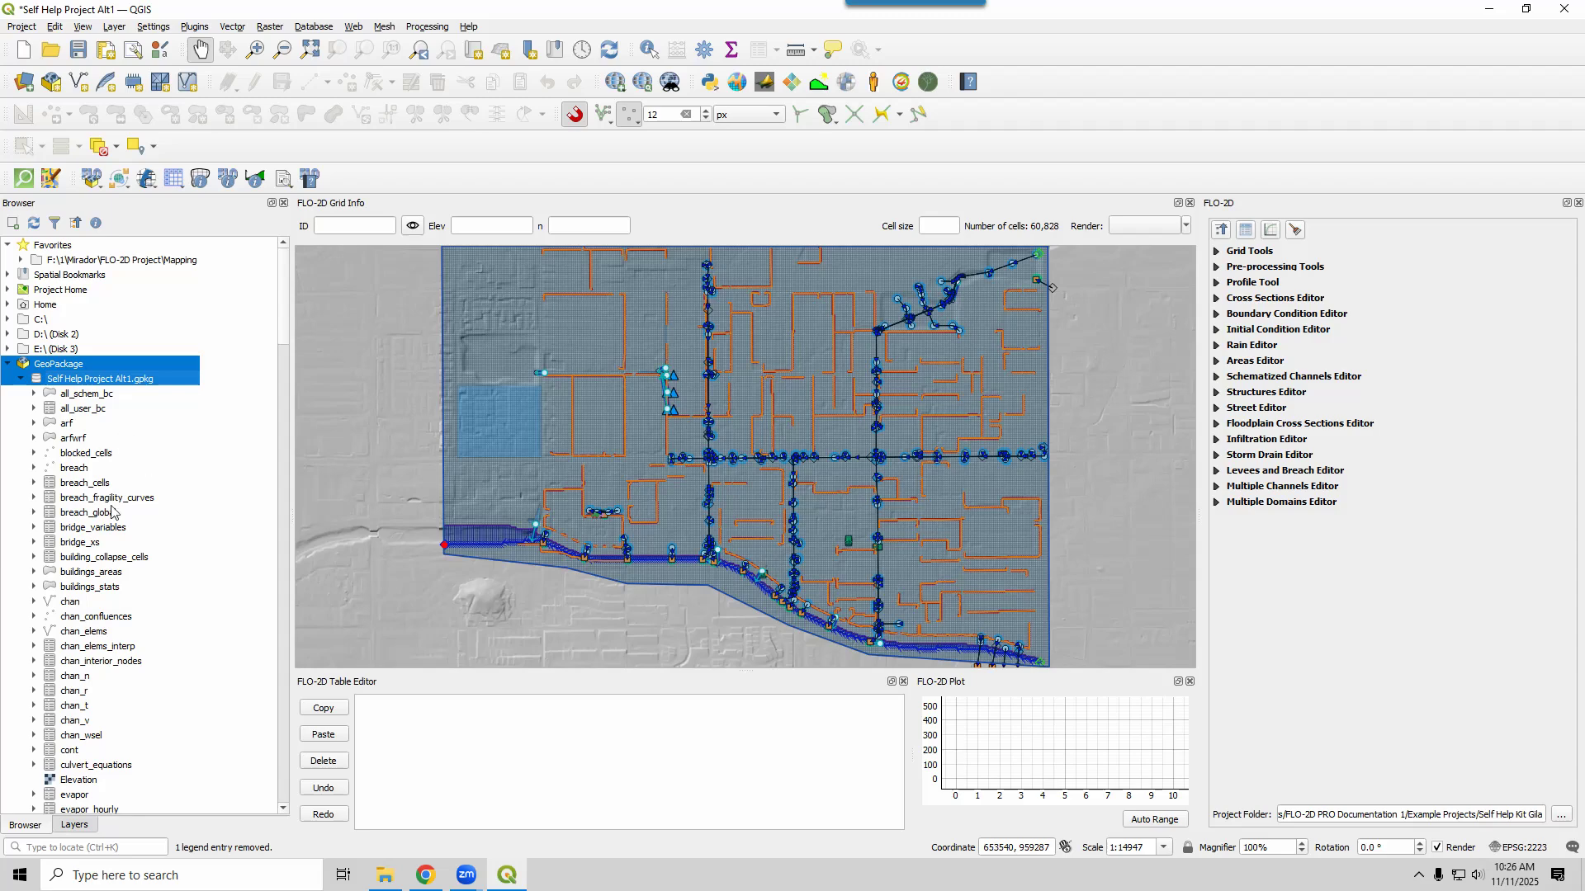
click(91, 781)
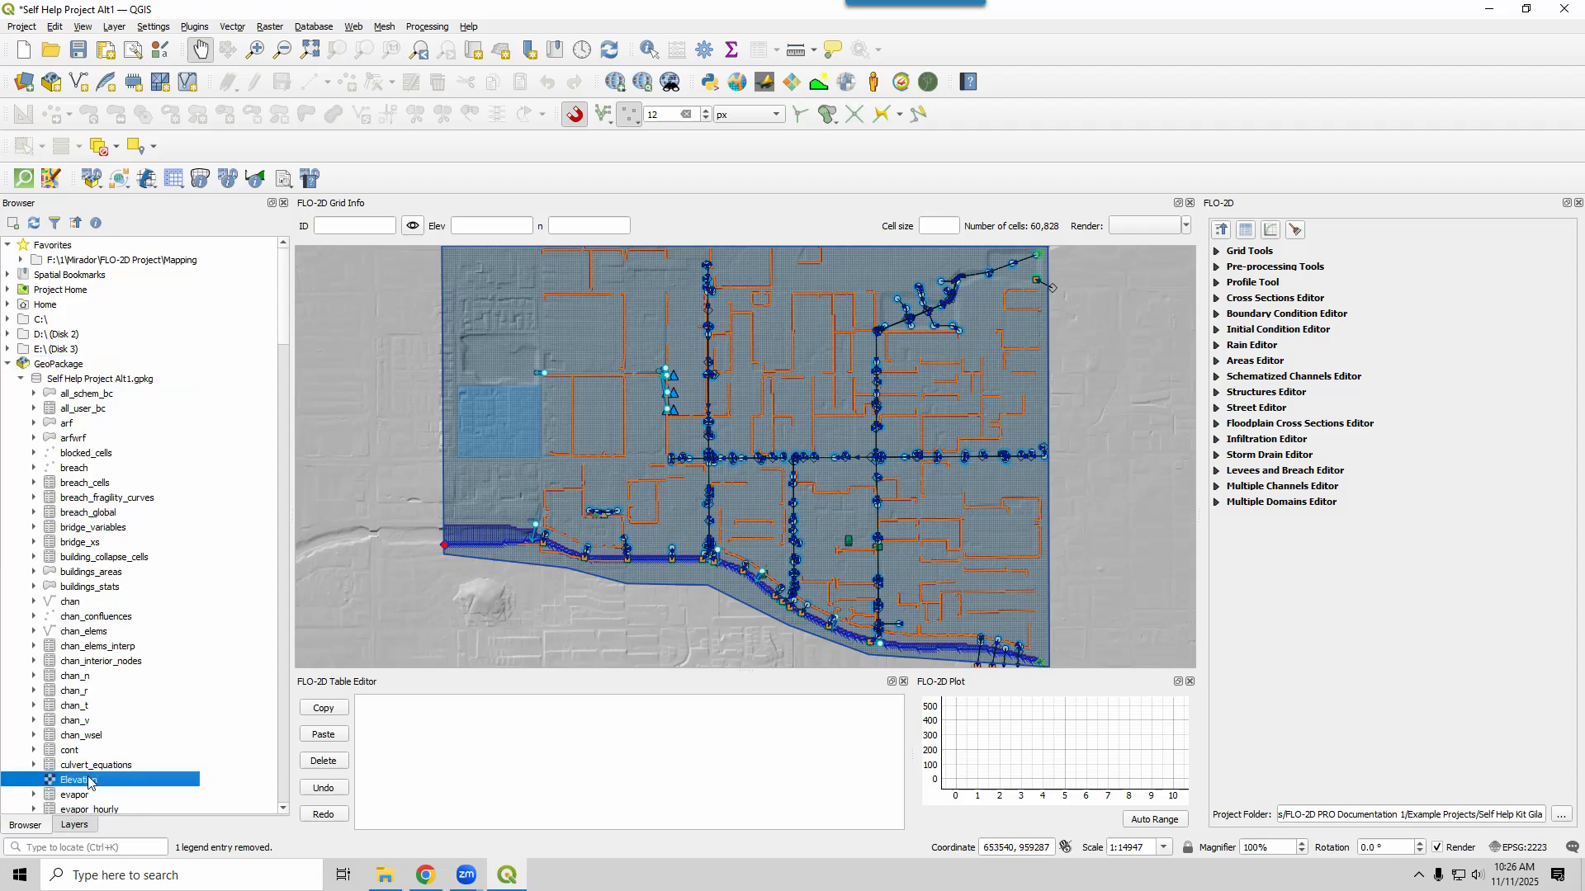
click(21, 380)
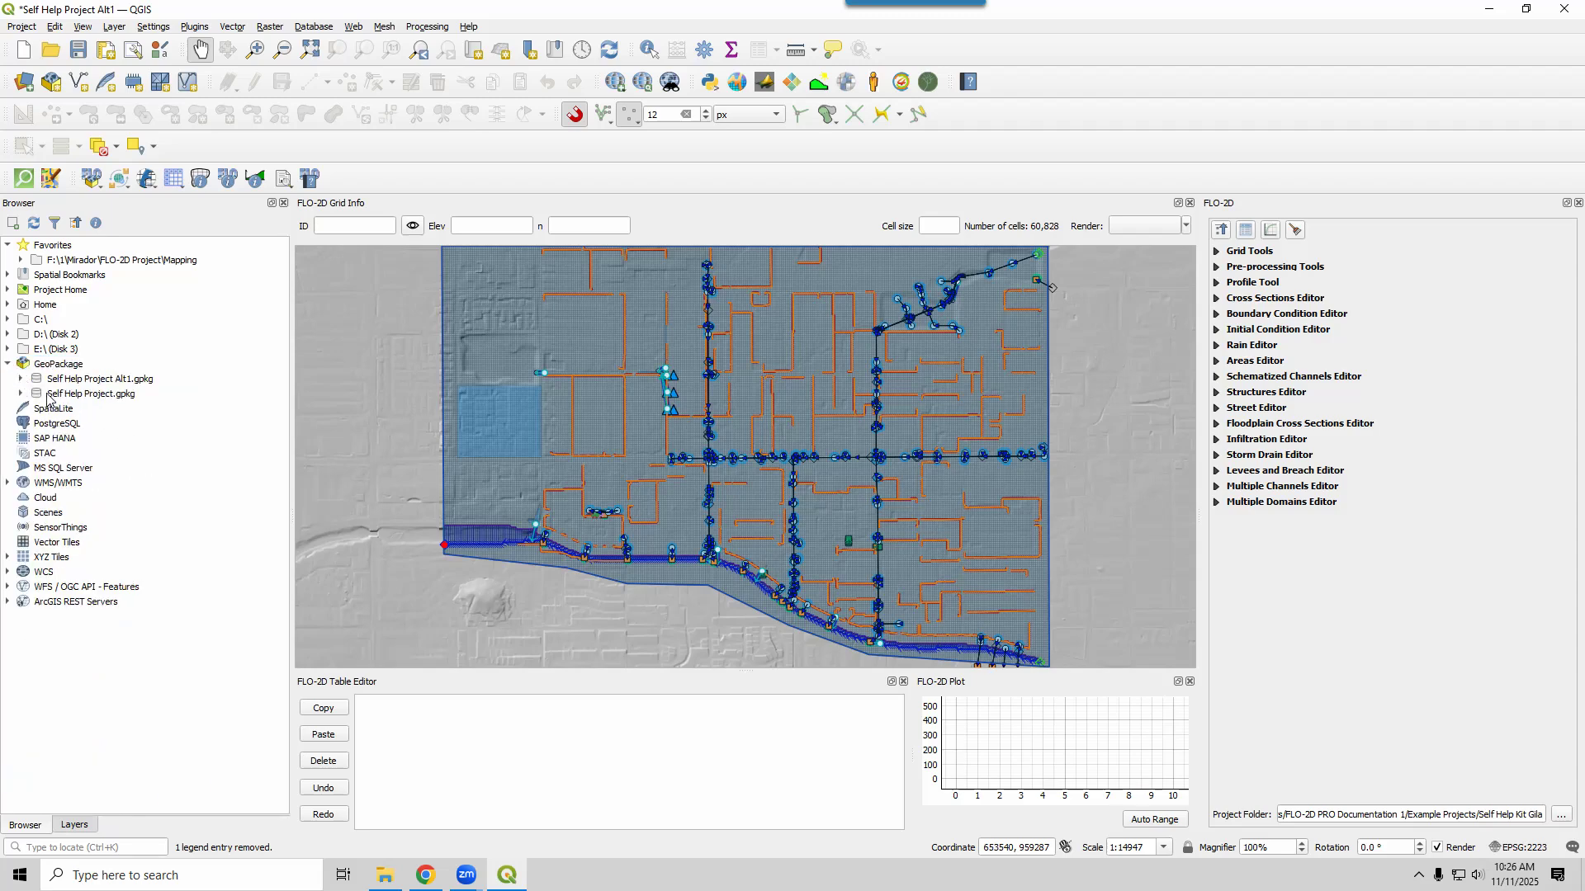
click(75, 825)
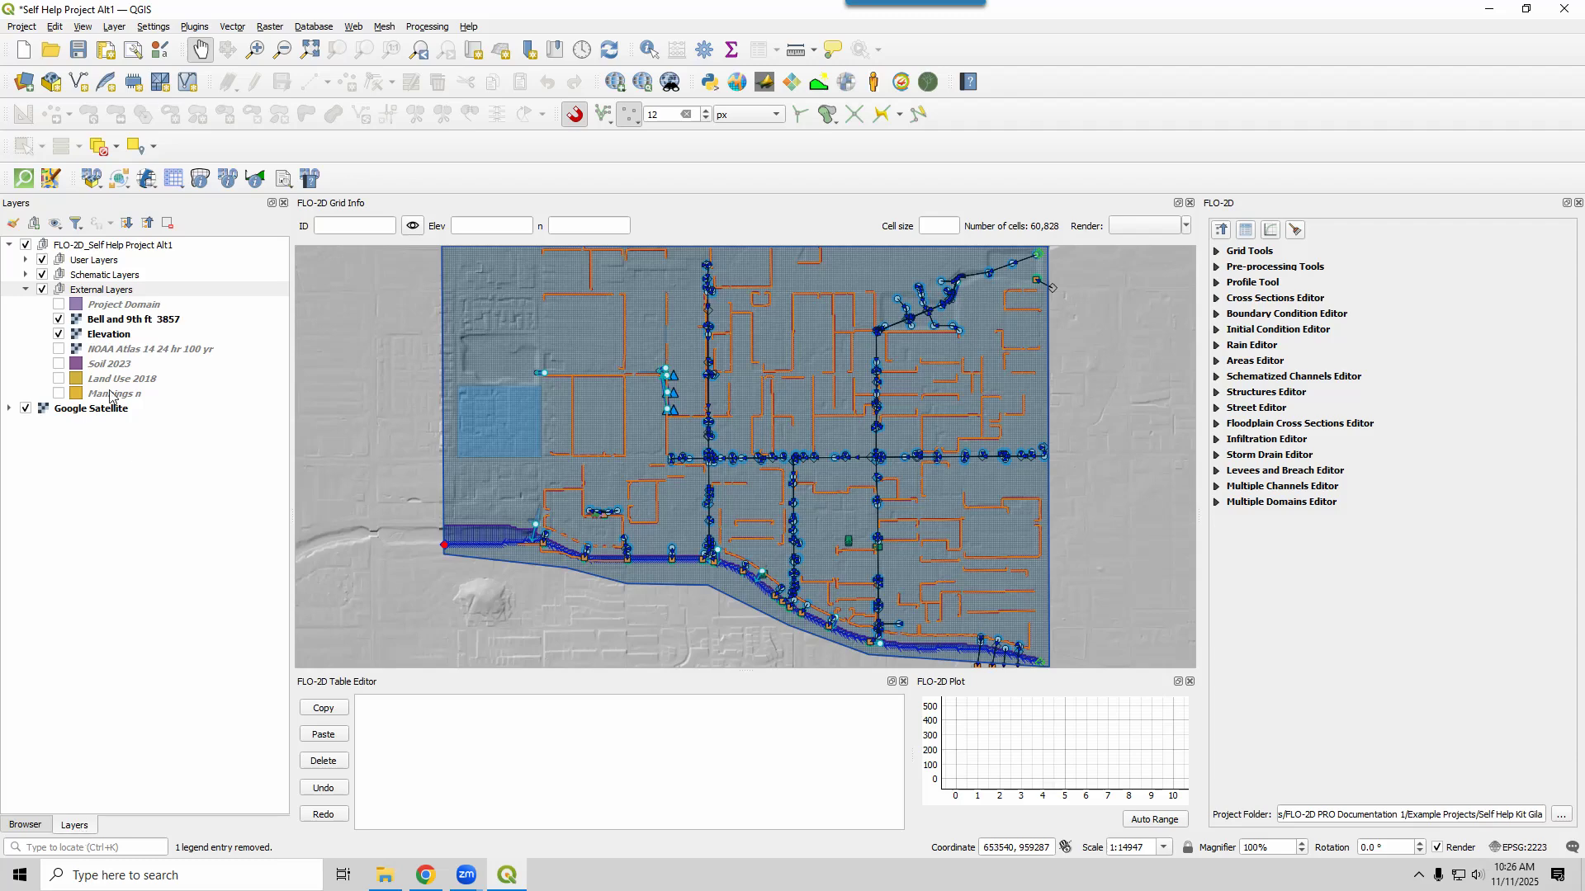
Save the Alt1 project with its external data in the GeoPackage, and check Self Help Project Alt1.gpkg in File Explorer
click(77, 52)
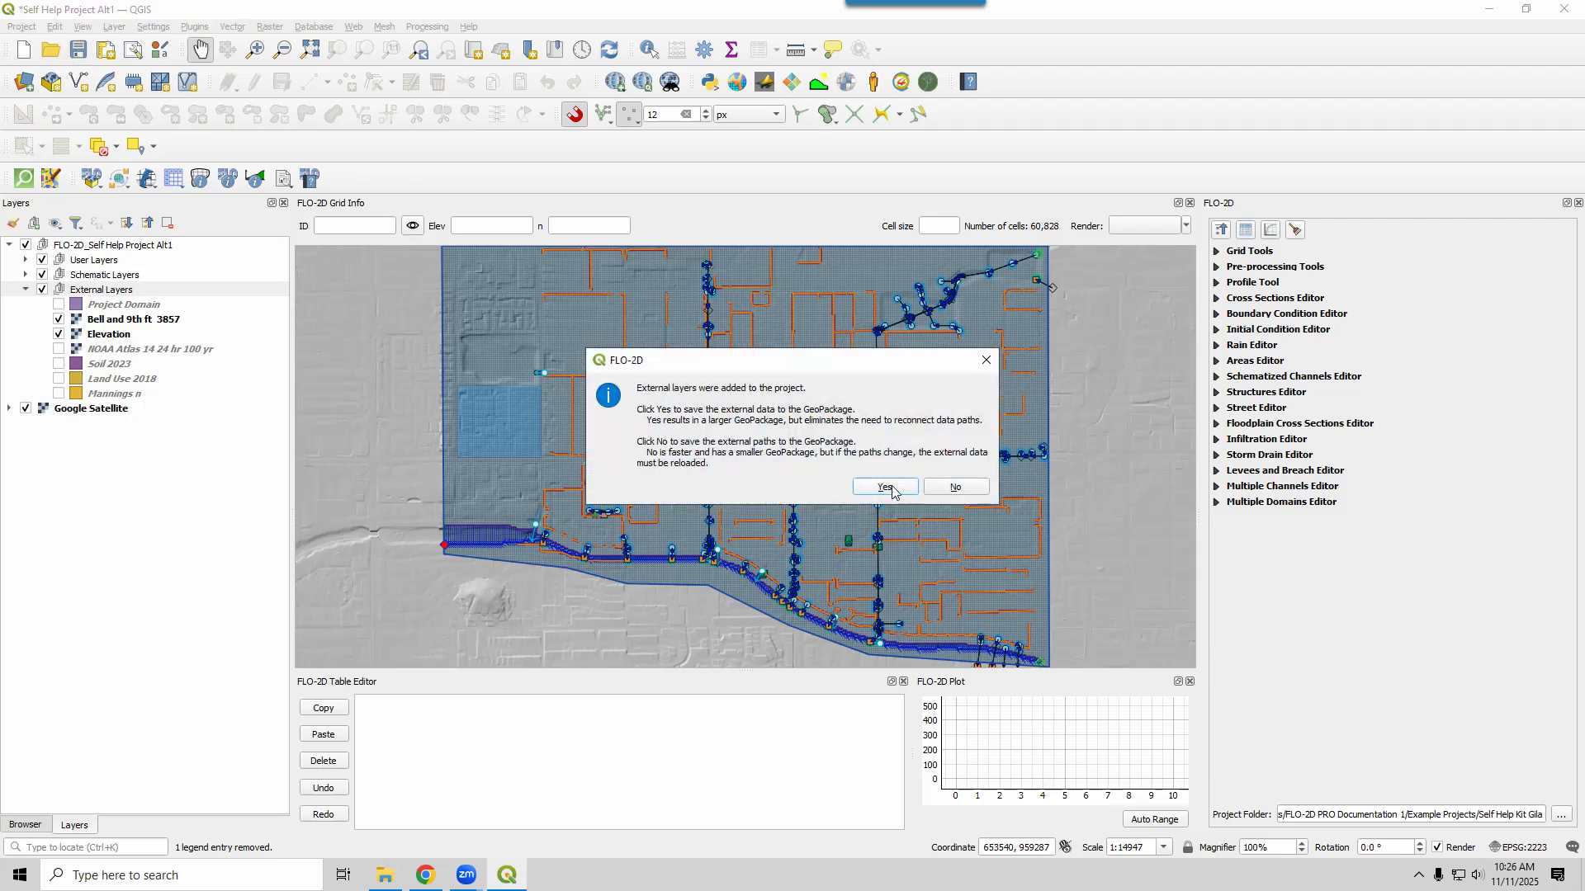
click(884, 488)
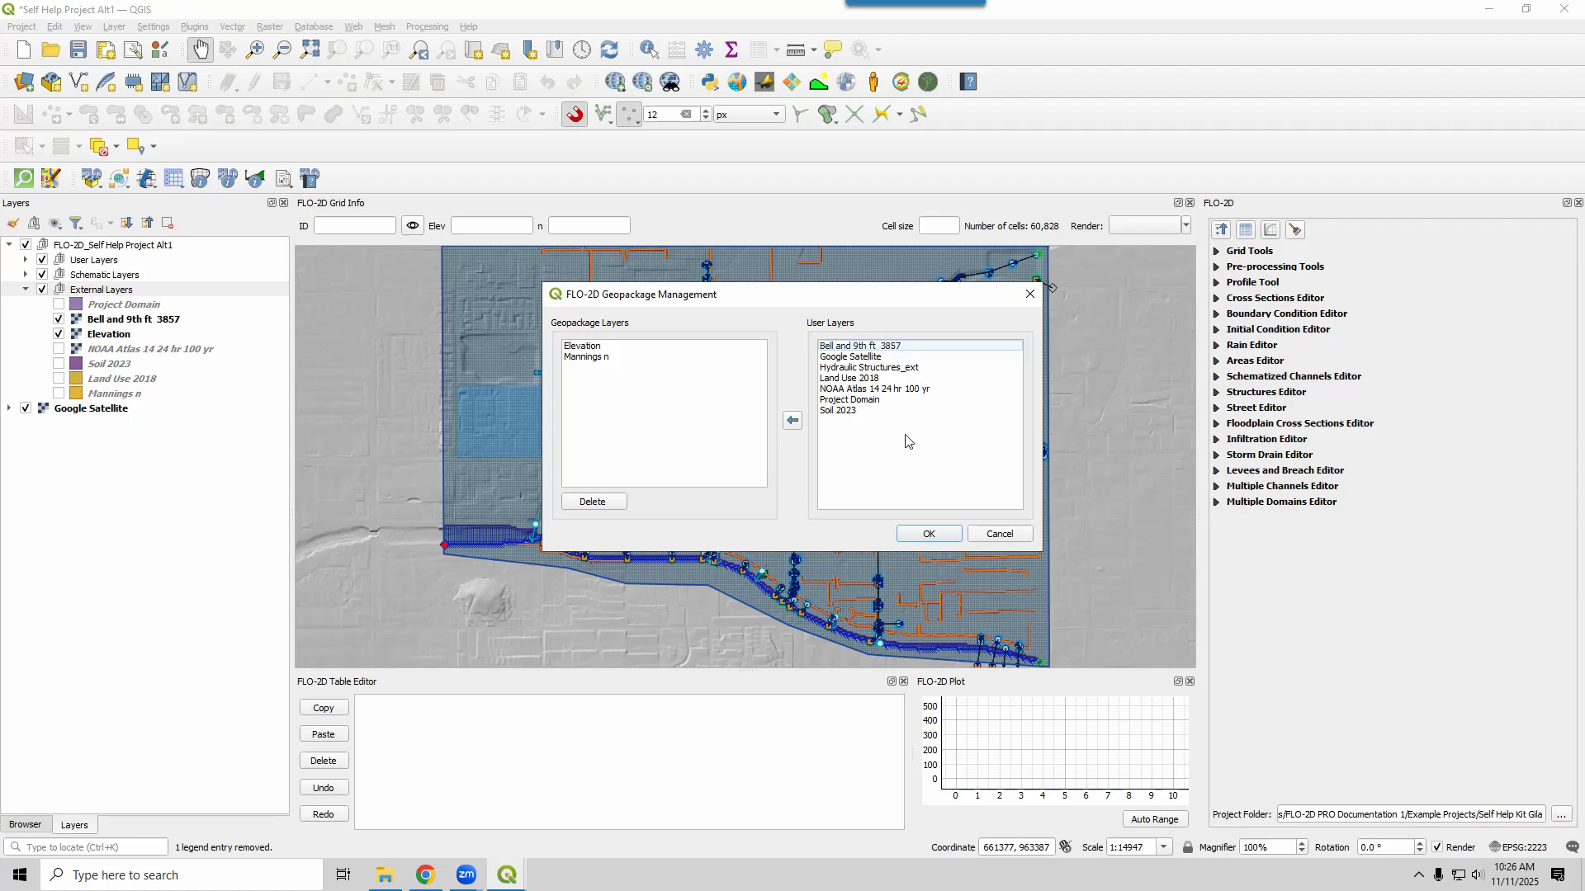
click(929, 535)
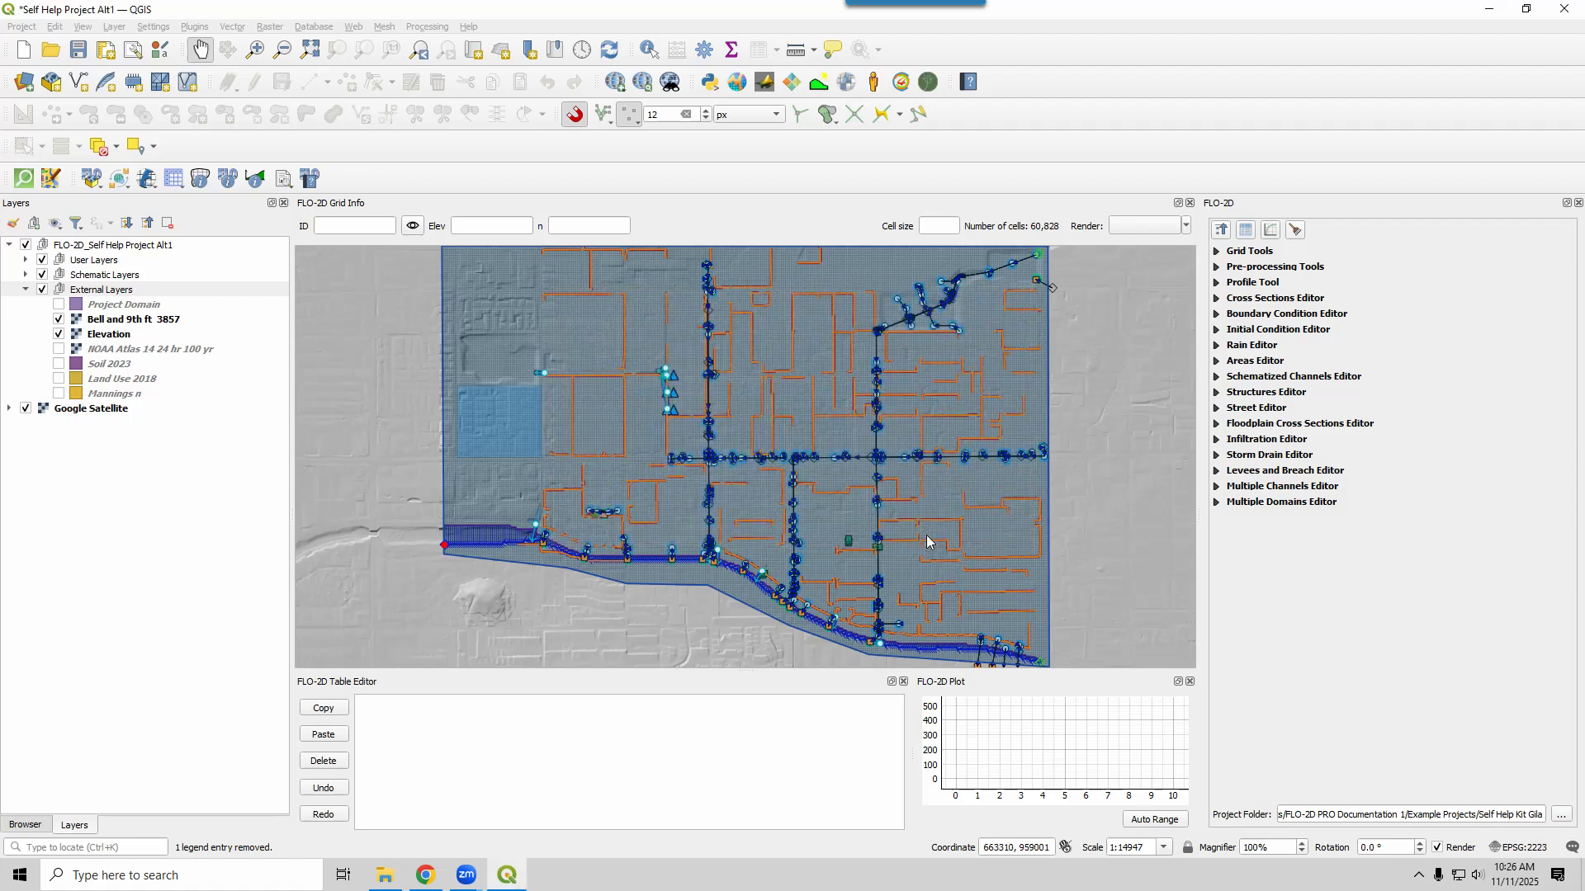
click(1168, 258)
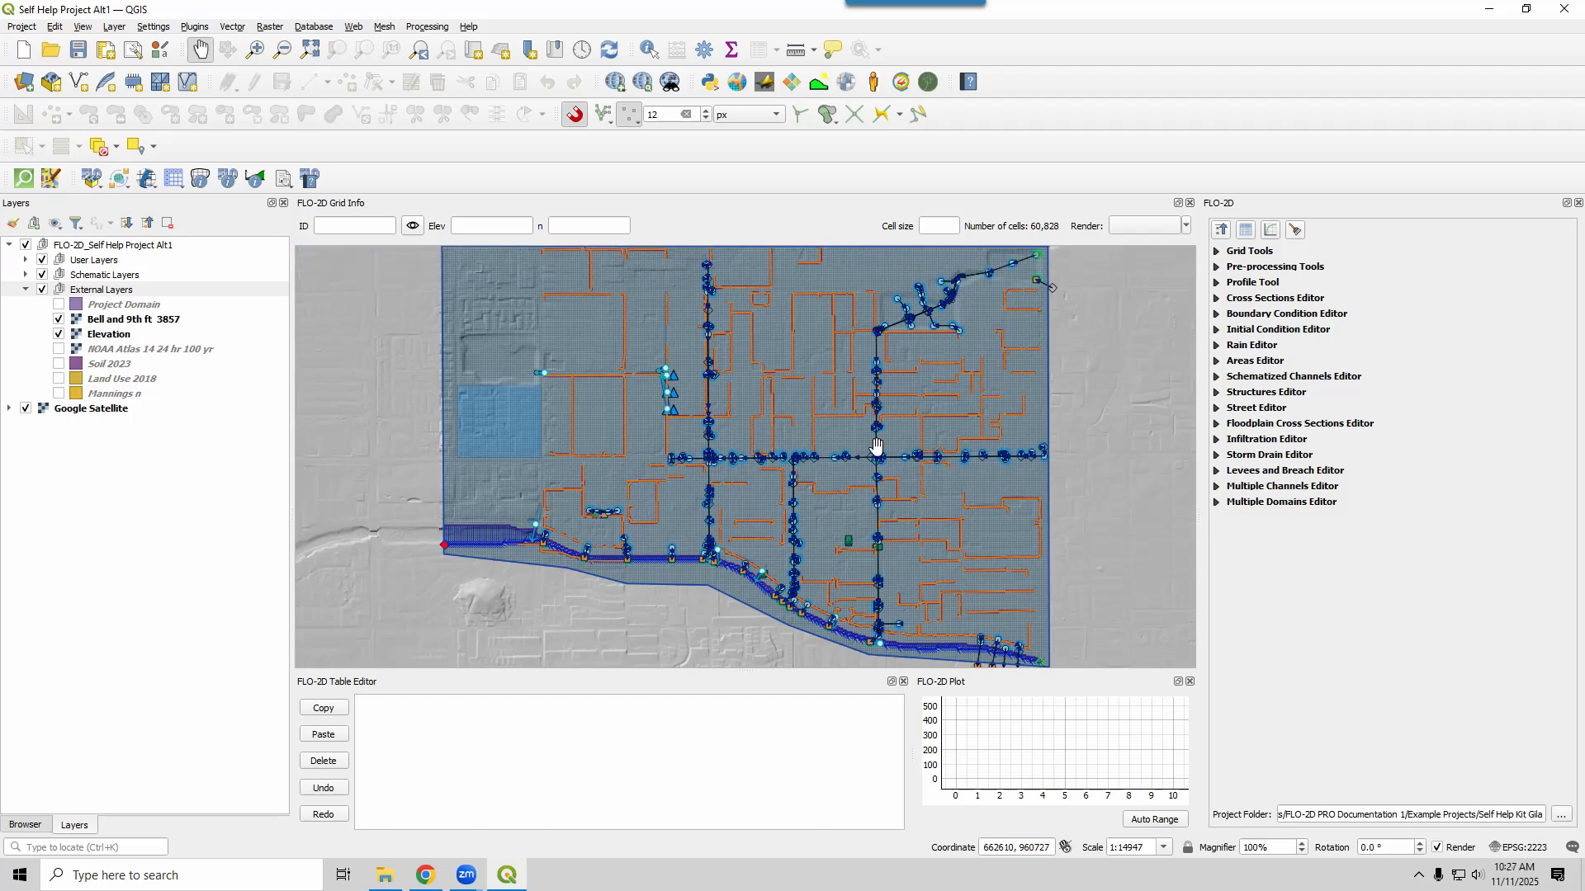
click(385, 875)
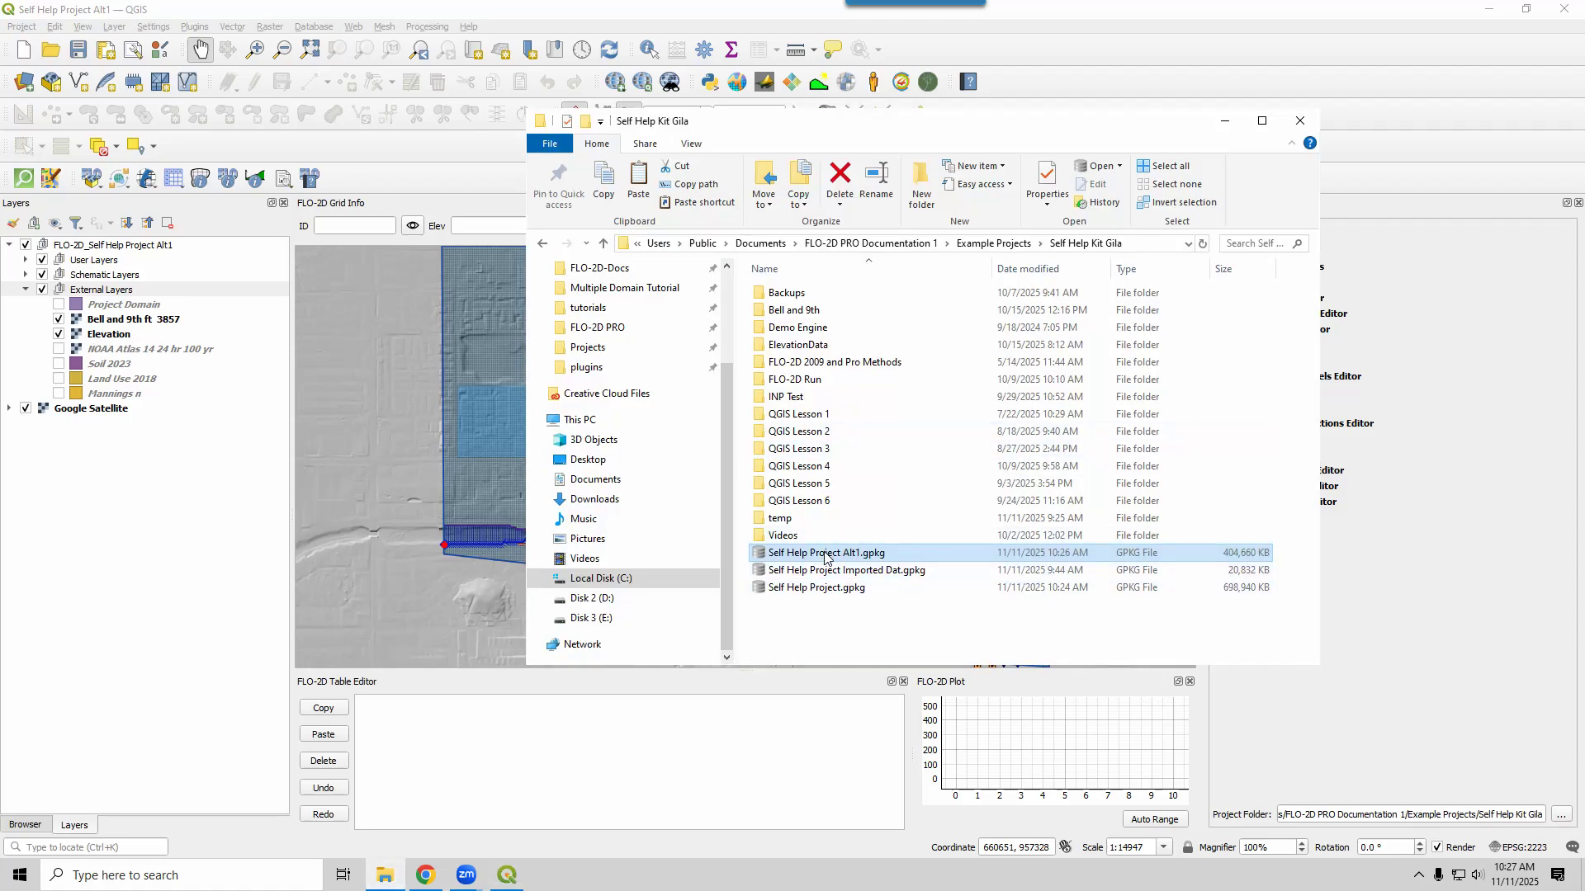
Examine the source files in the QGIS Lesson 1 folder and its Hydrology subfolder, and return to the Self Help Kit Gila folder
double_click(820, 413)
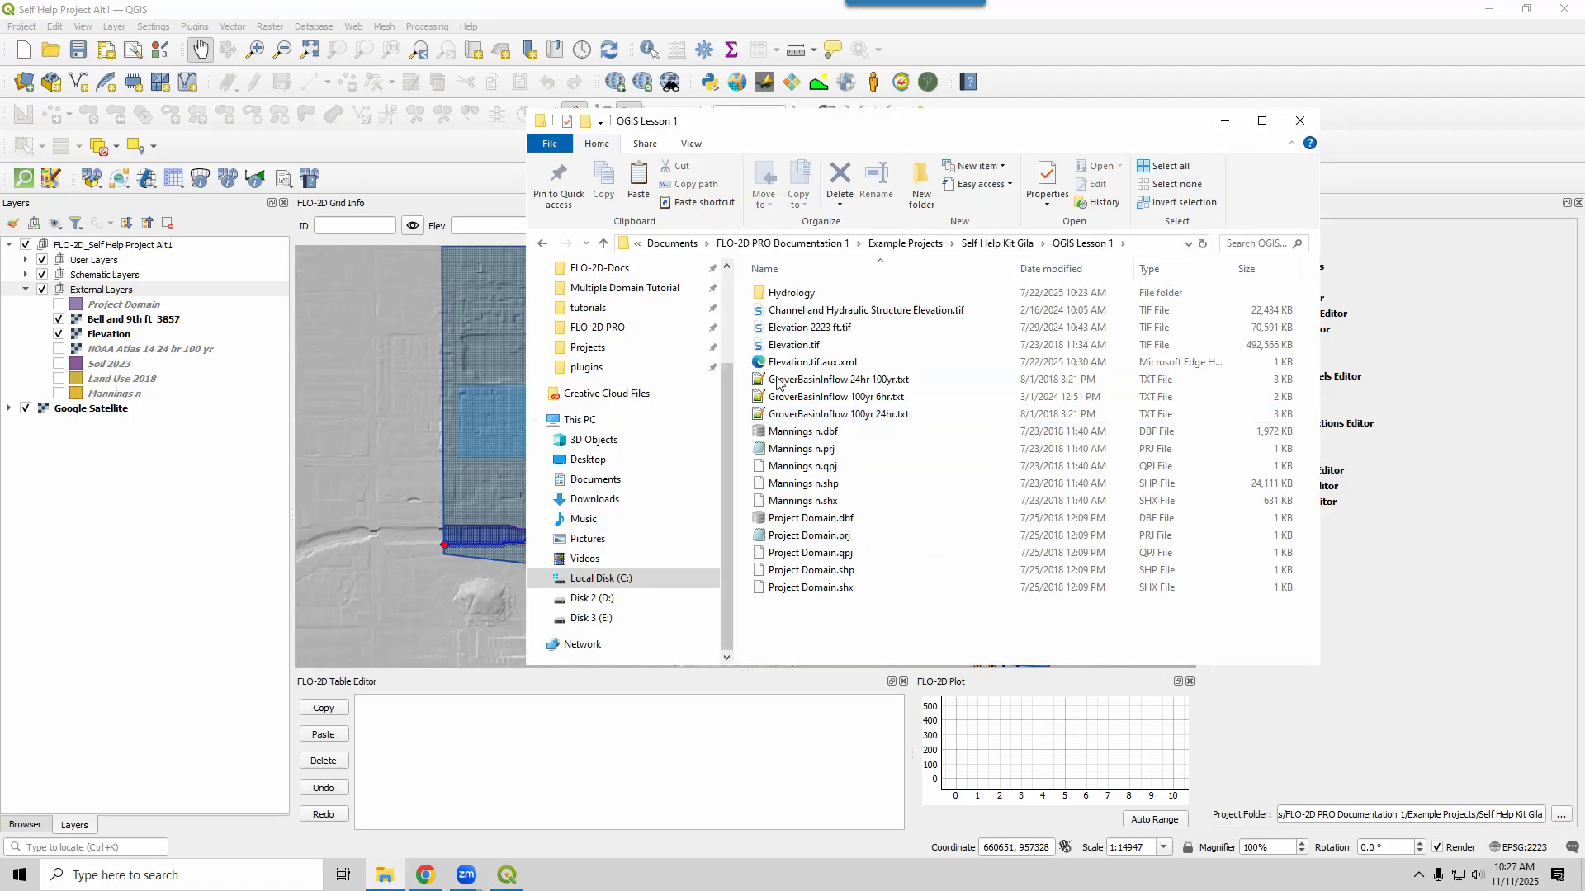
click(798, 347)
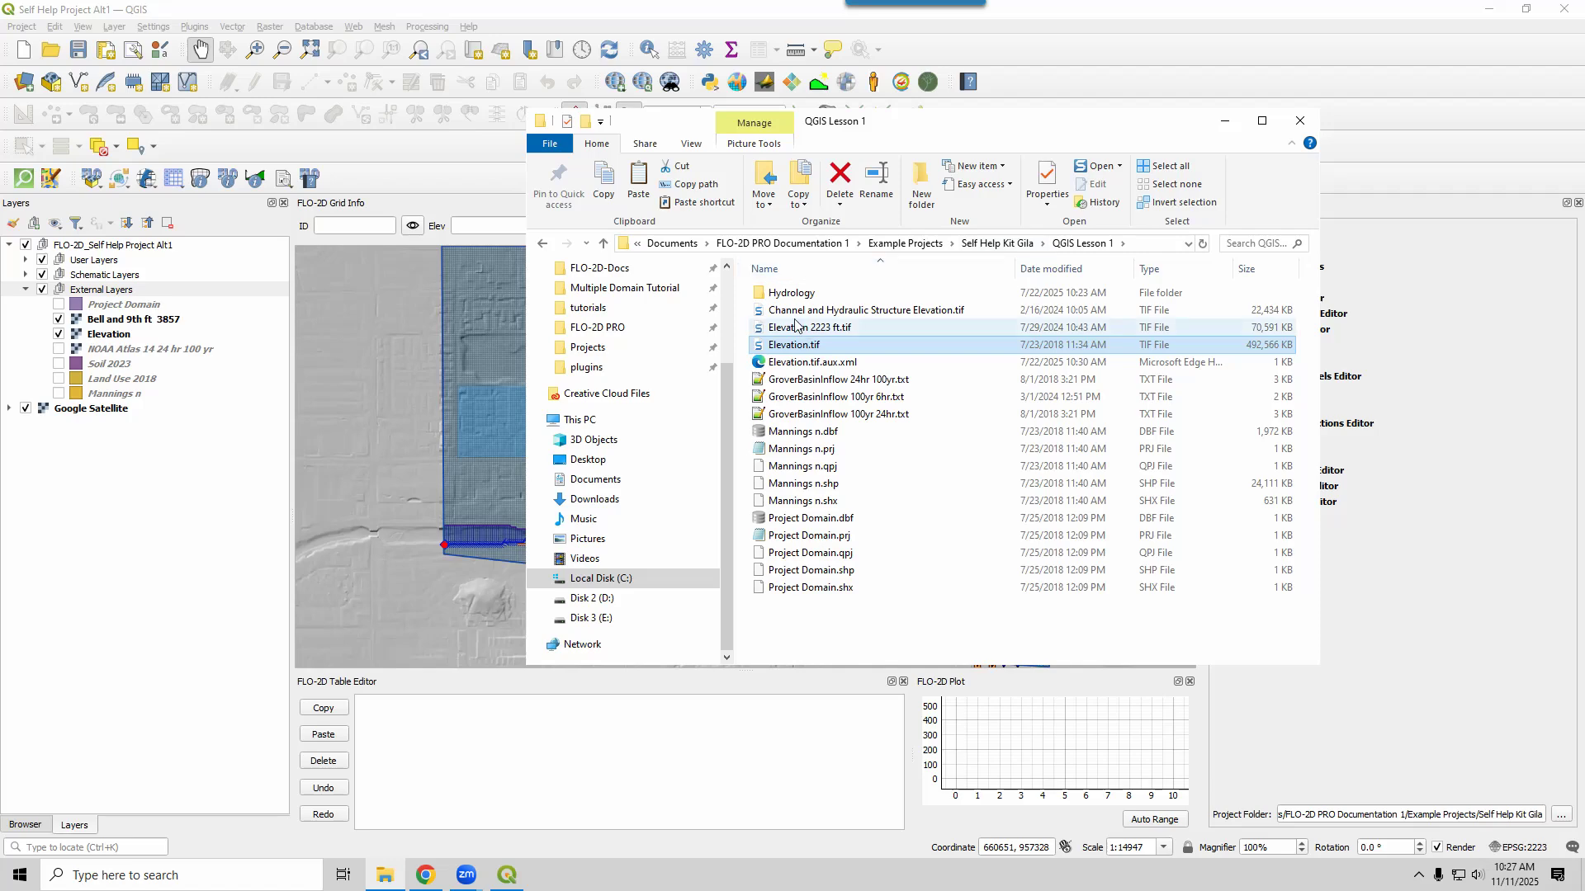
double_click(791, 293)
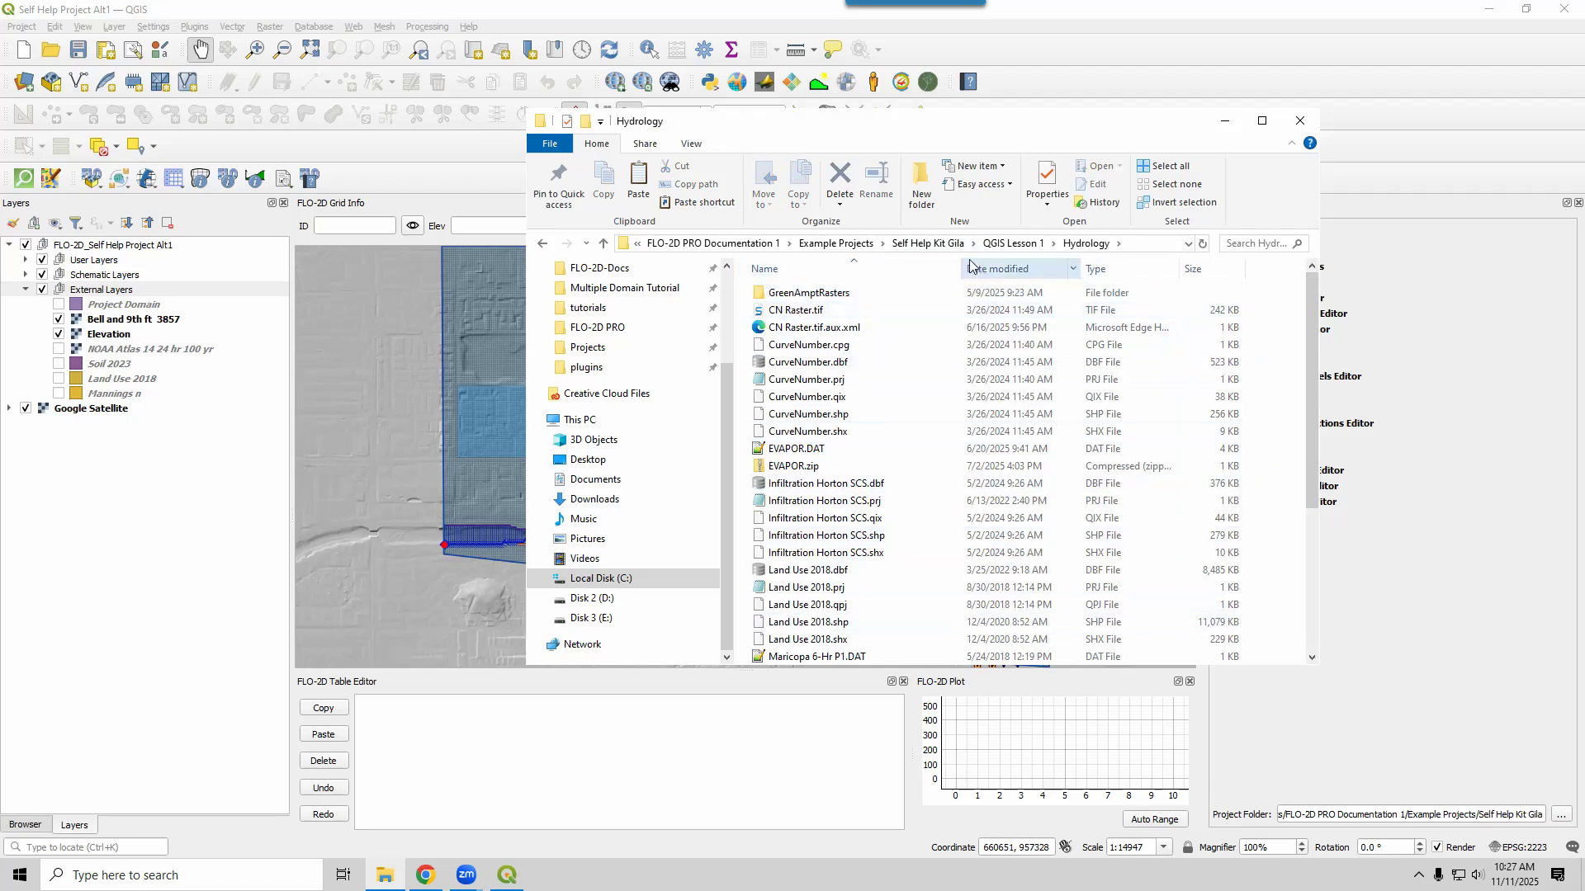
click(991, 243)
click(989, 244)
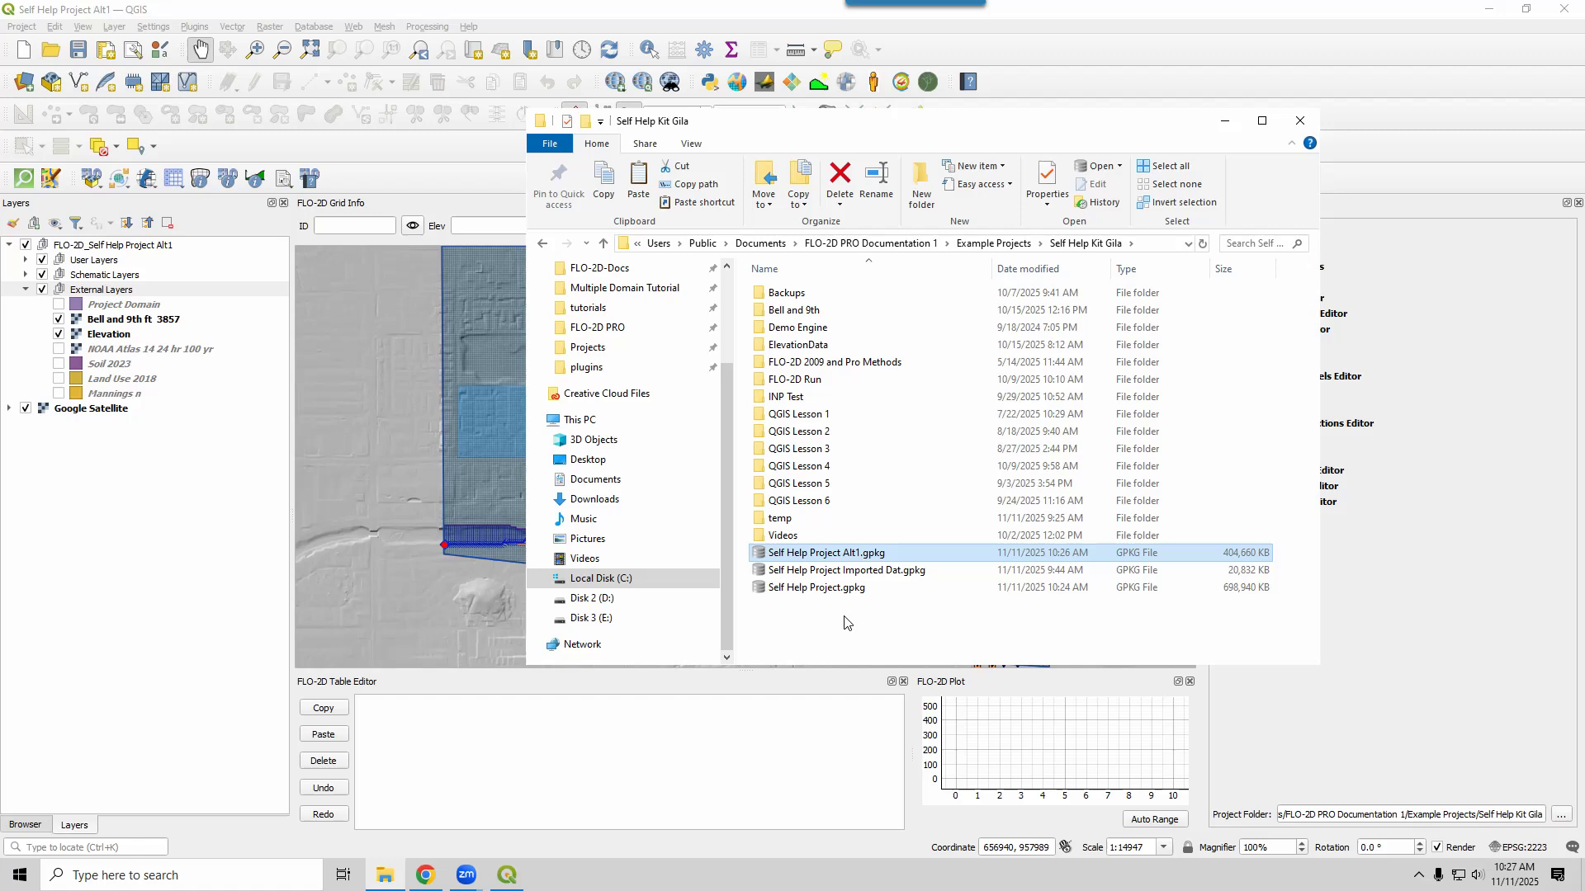
Compress Self Help Project.gpkg into the archive Self Help Project.zip with 7-Zip
click(814, 591)
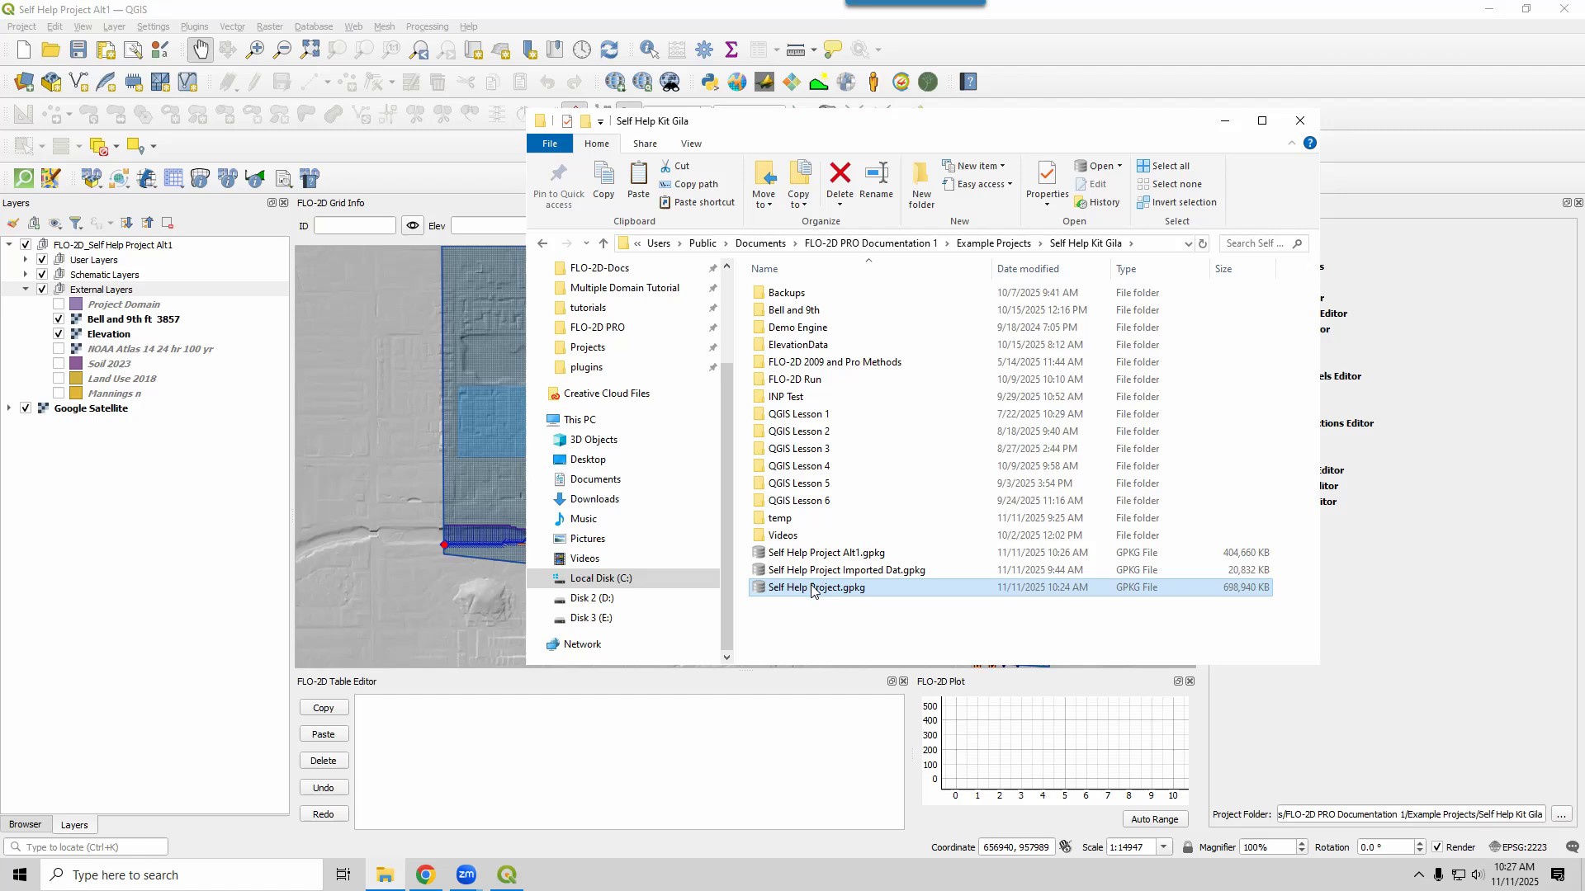
right_click(811, 589)
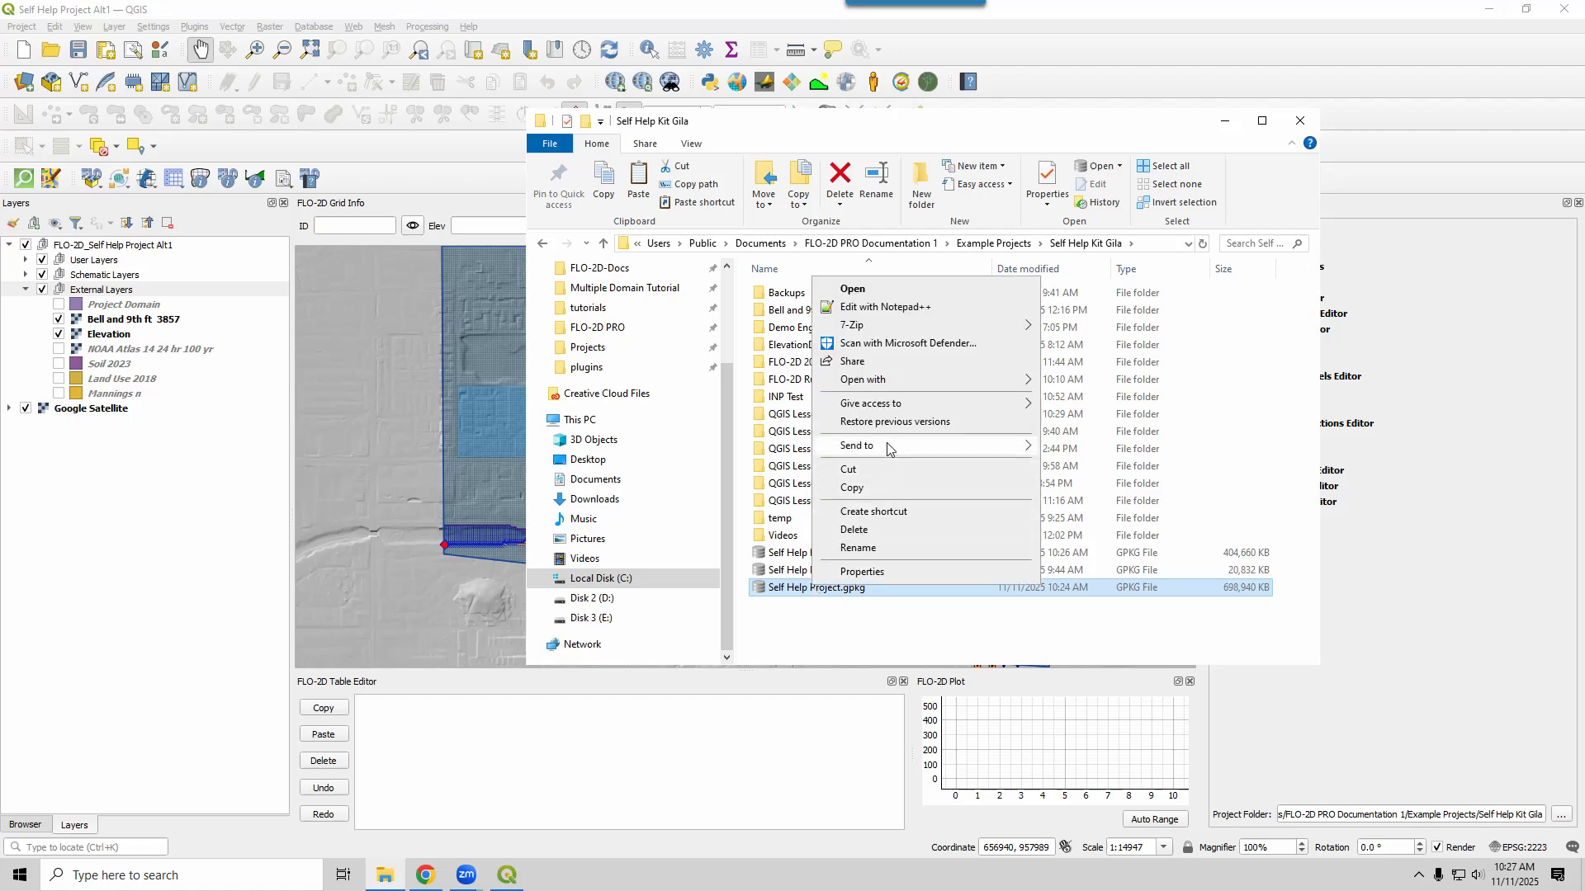
mouse_move(887, 448)
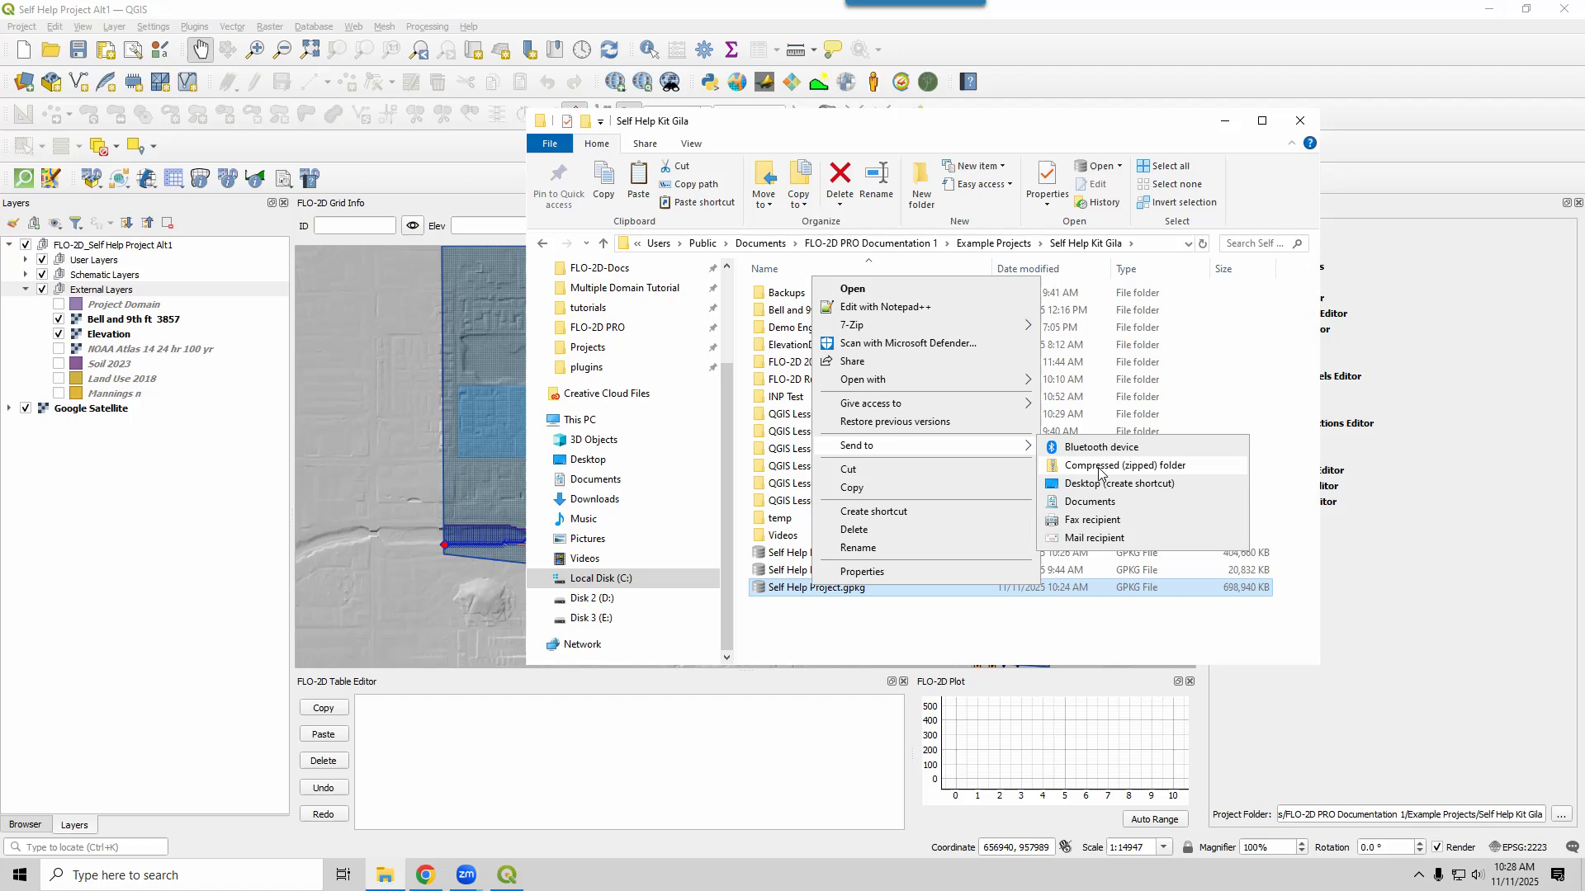
mouse_move(983, 332)
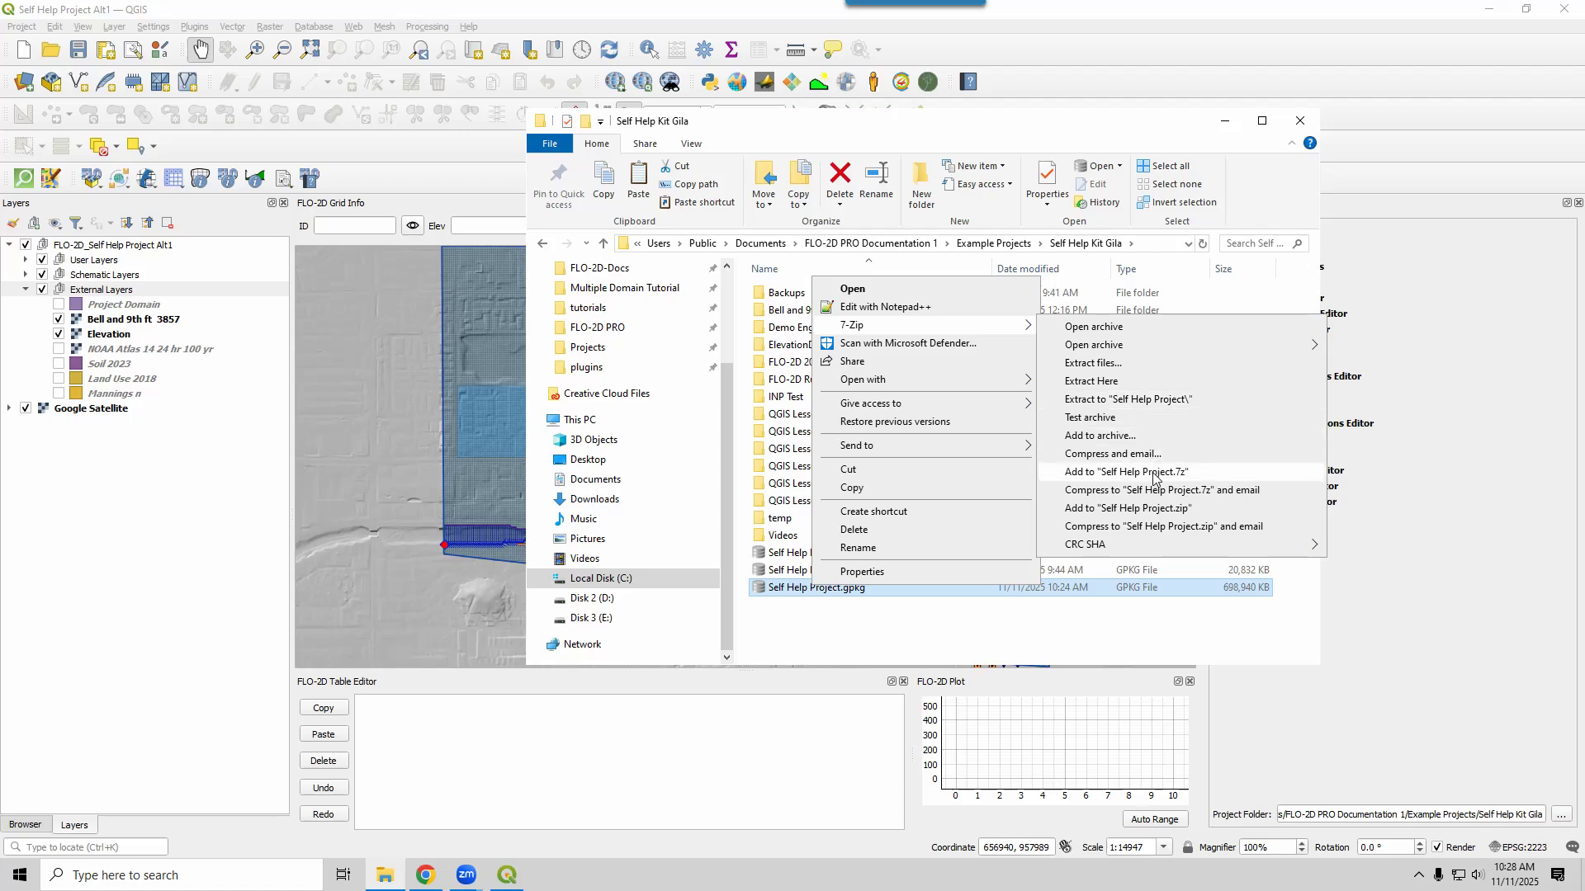
click(1159, 509)
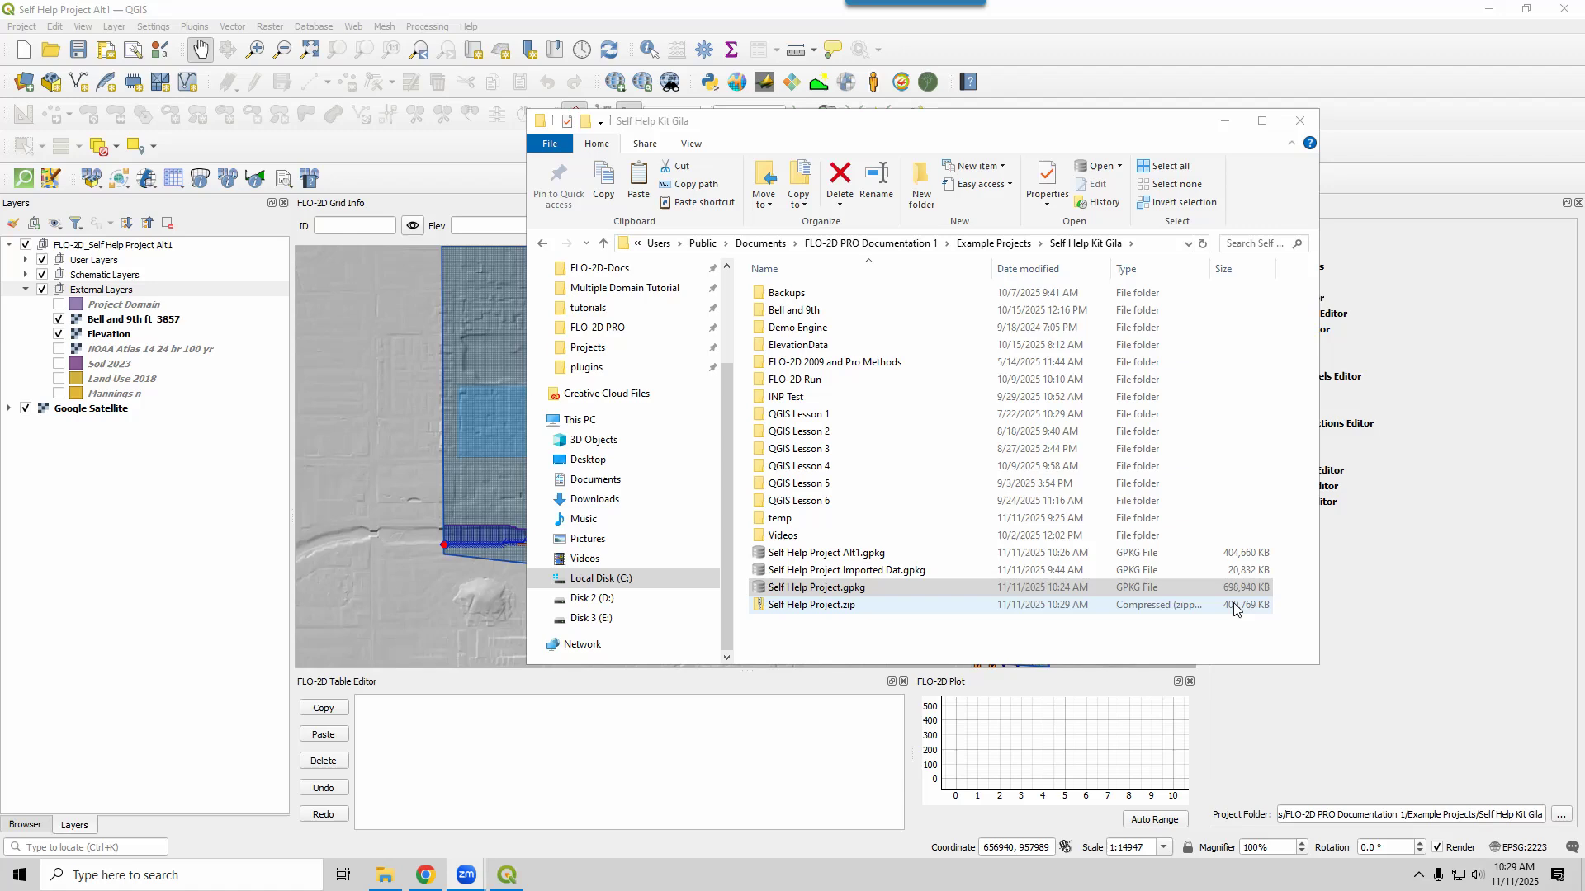
Rename the zip archive as Self Help Project Baseline Data.zip
click(822, 606)
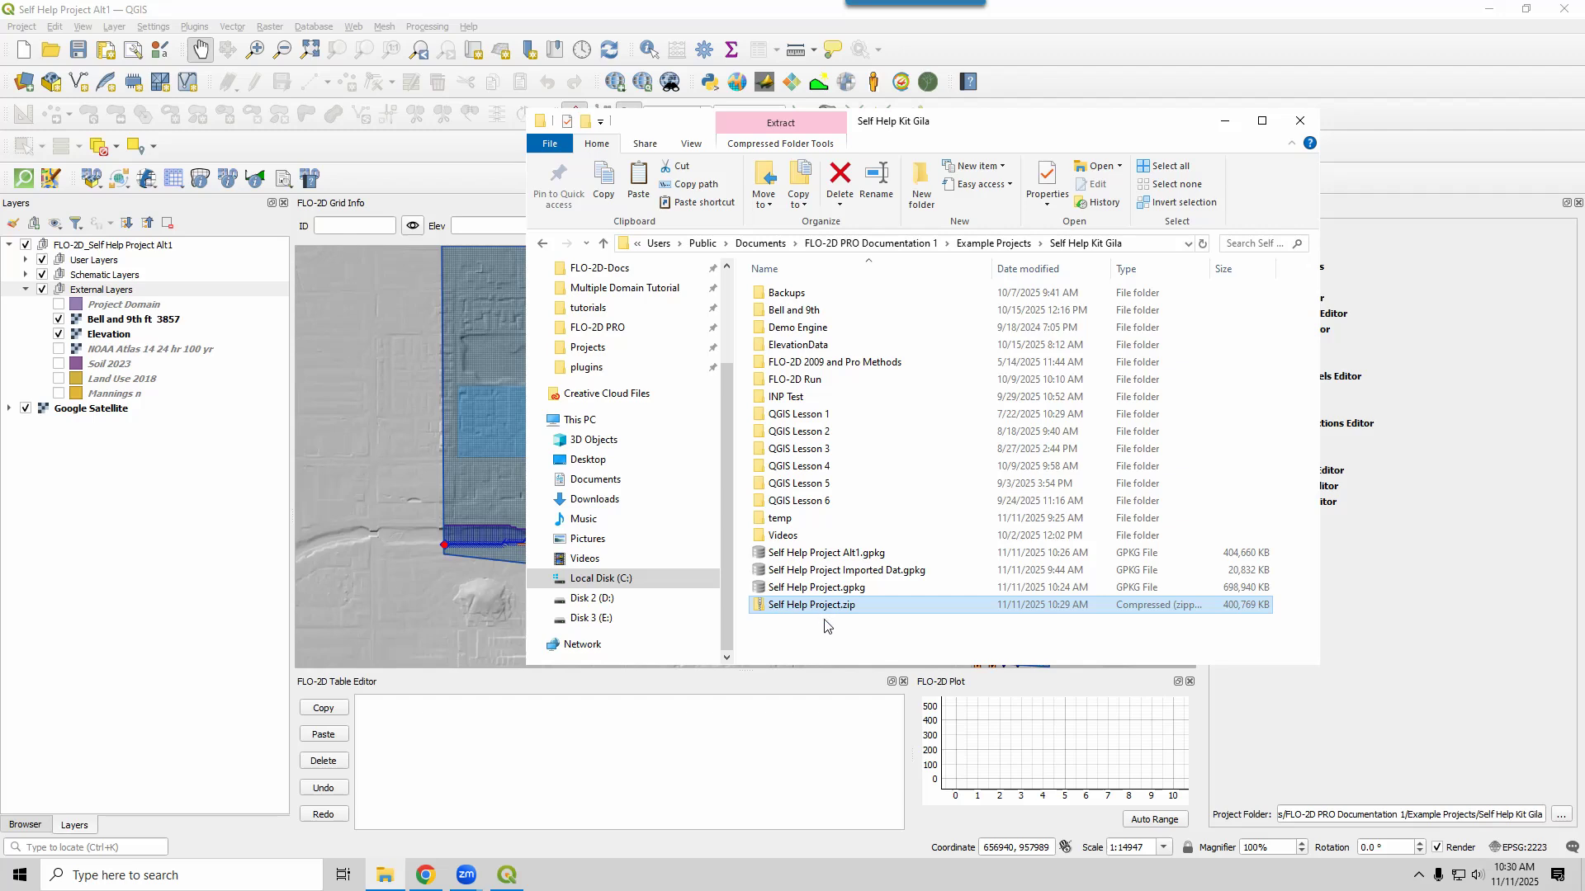
key(F2)
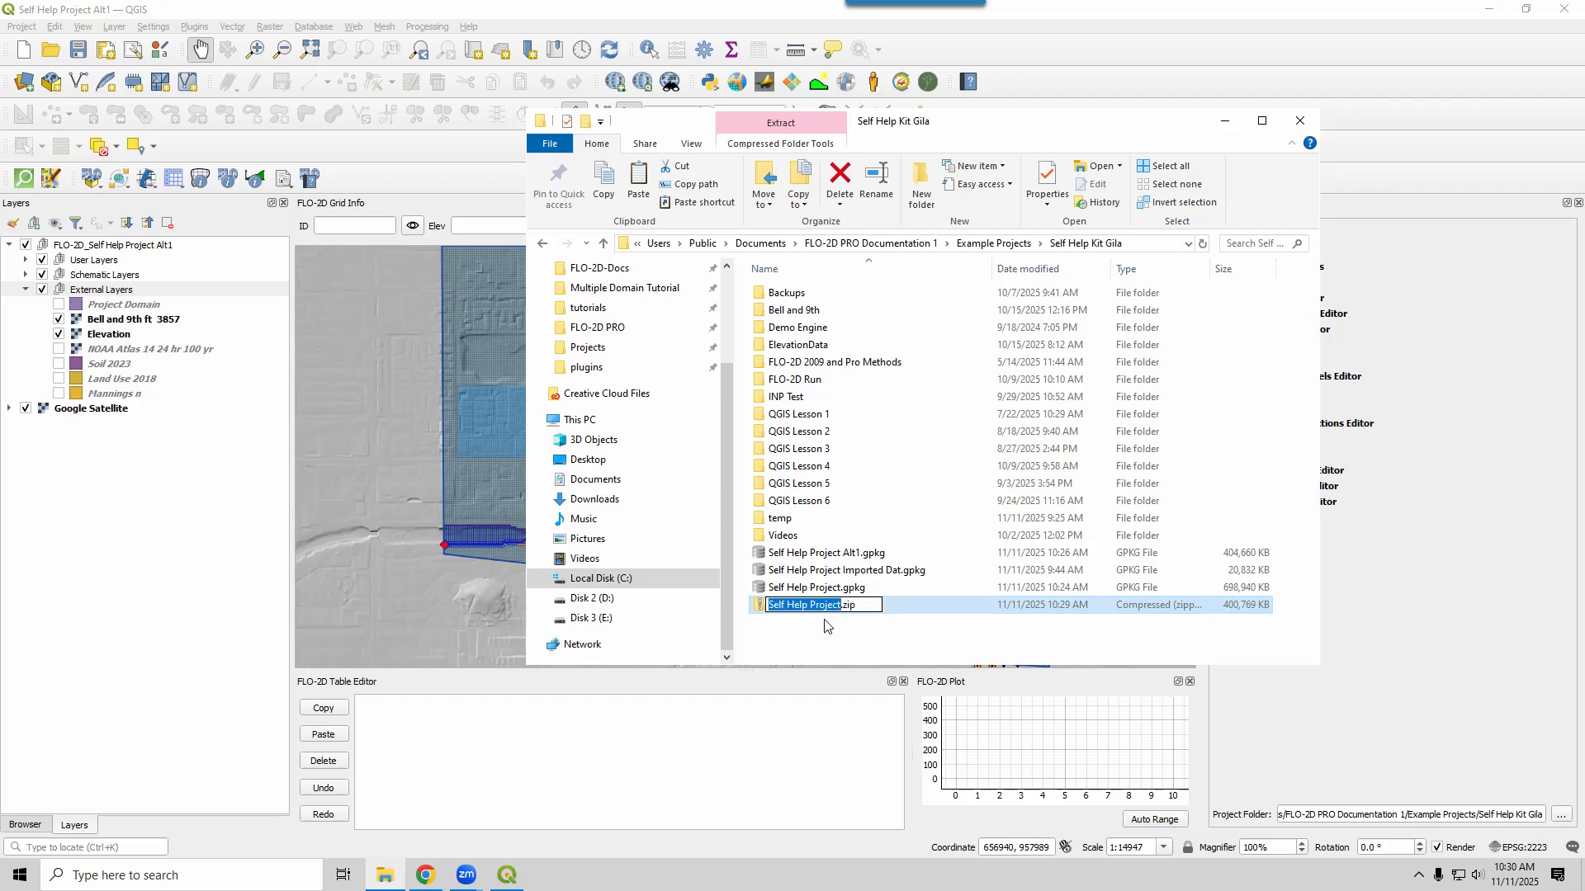
key(Right)
text(Base)
text(line)
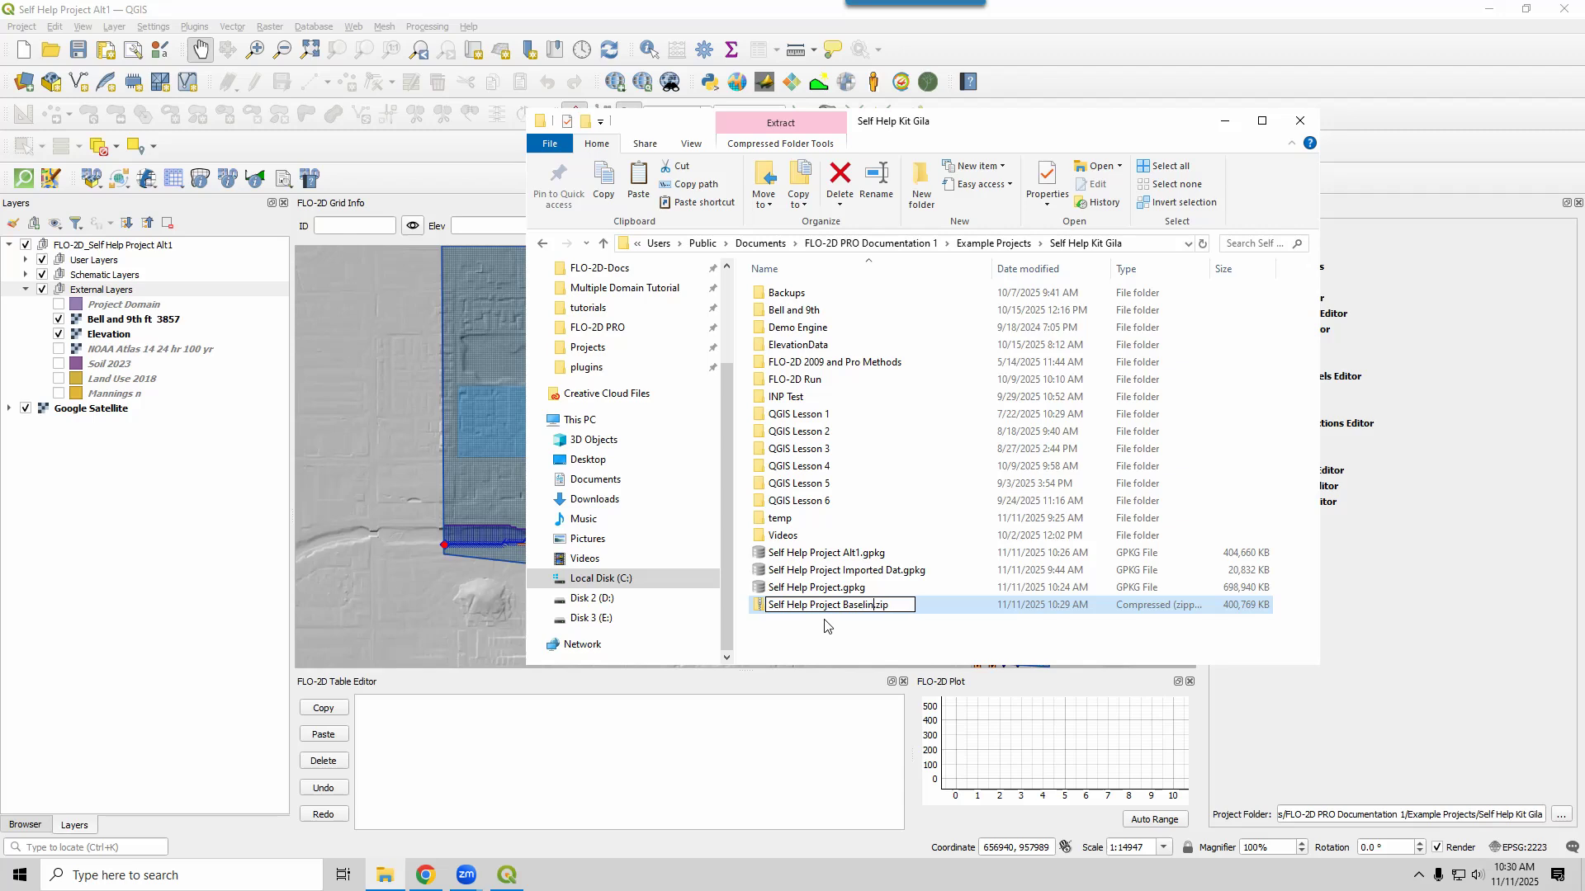
text( Data)
key(Return)
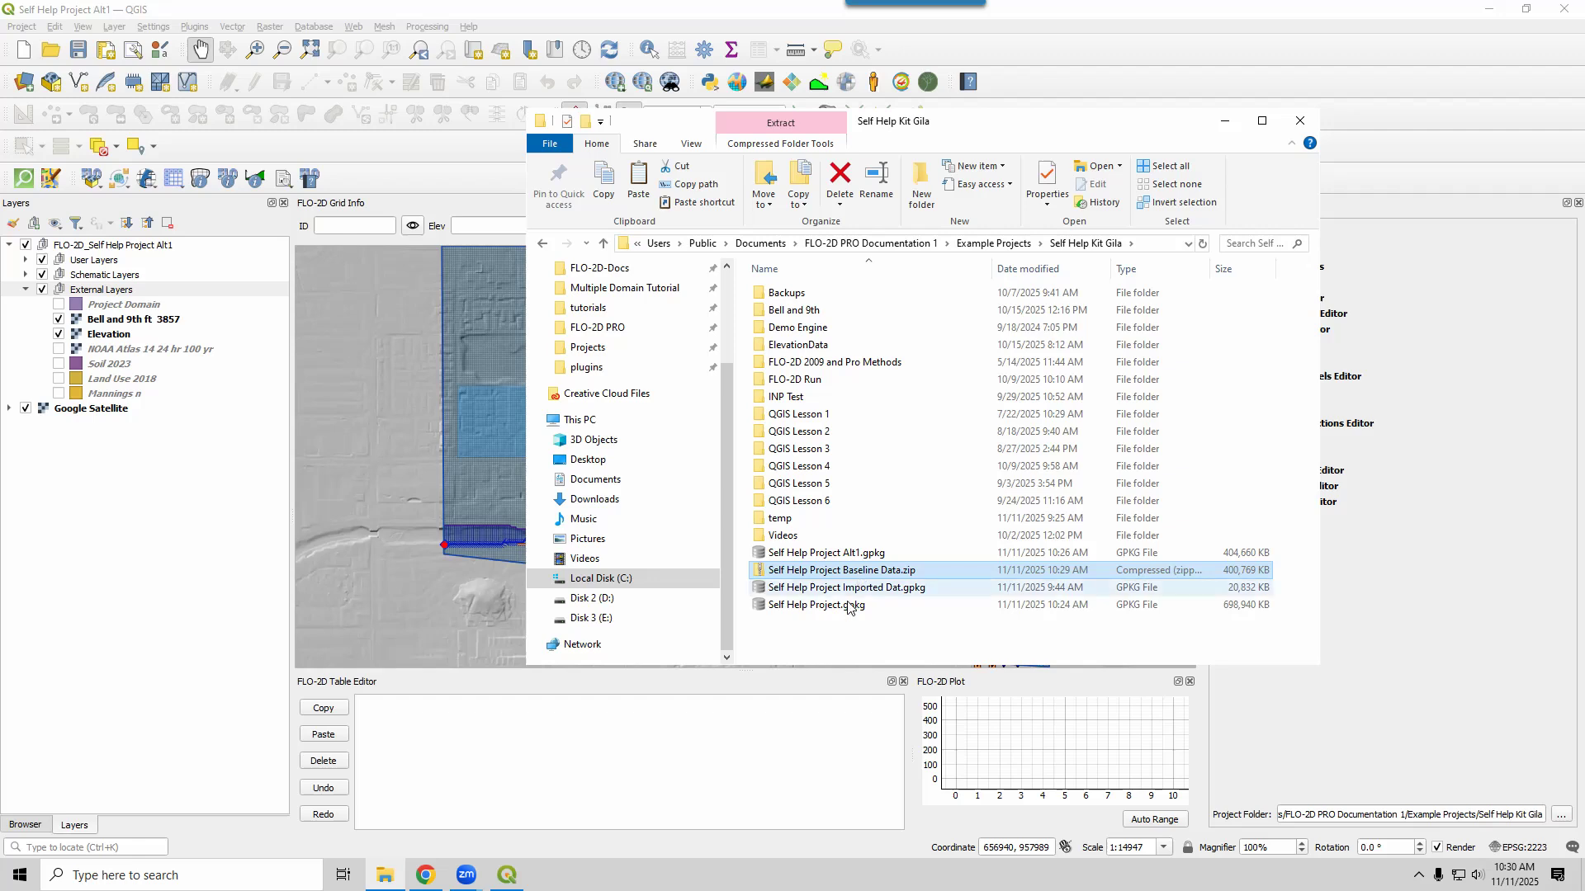
Delete the original Self Help Project.gpkg and move Self Help Project Baseline Data.zip into the Backups folder
click(848, 608)
key(Delete)
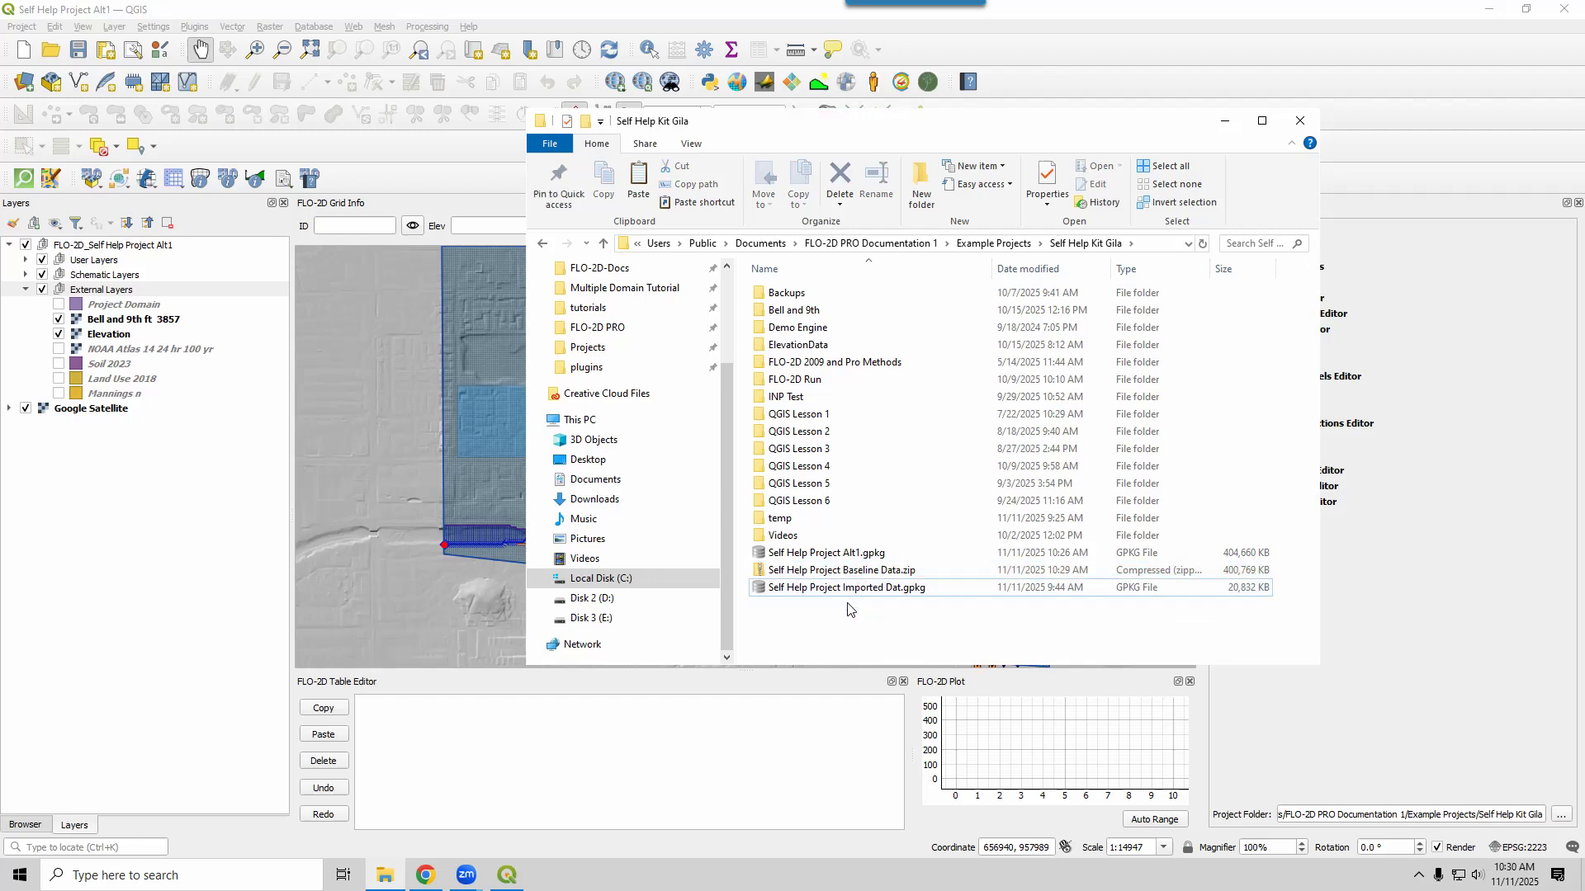
click(832, 555)
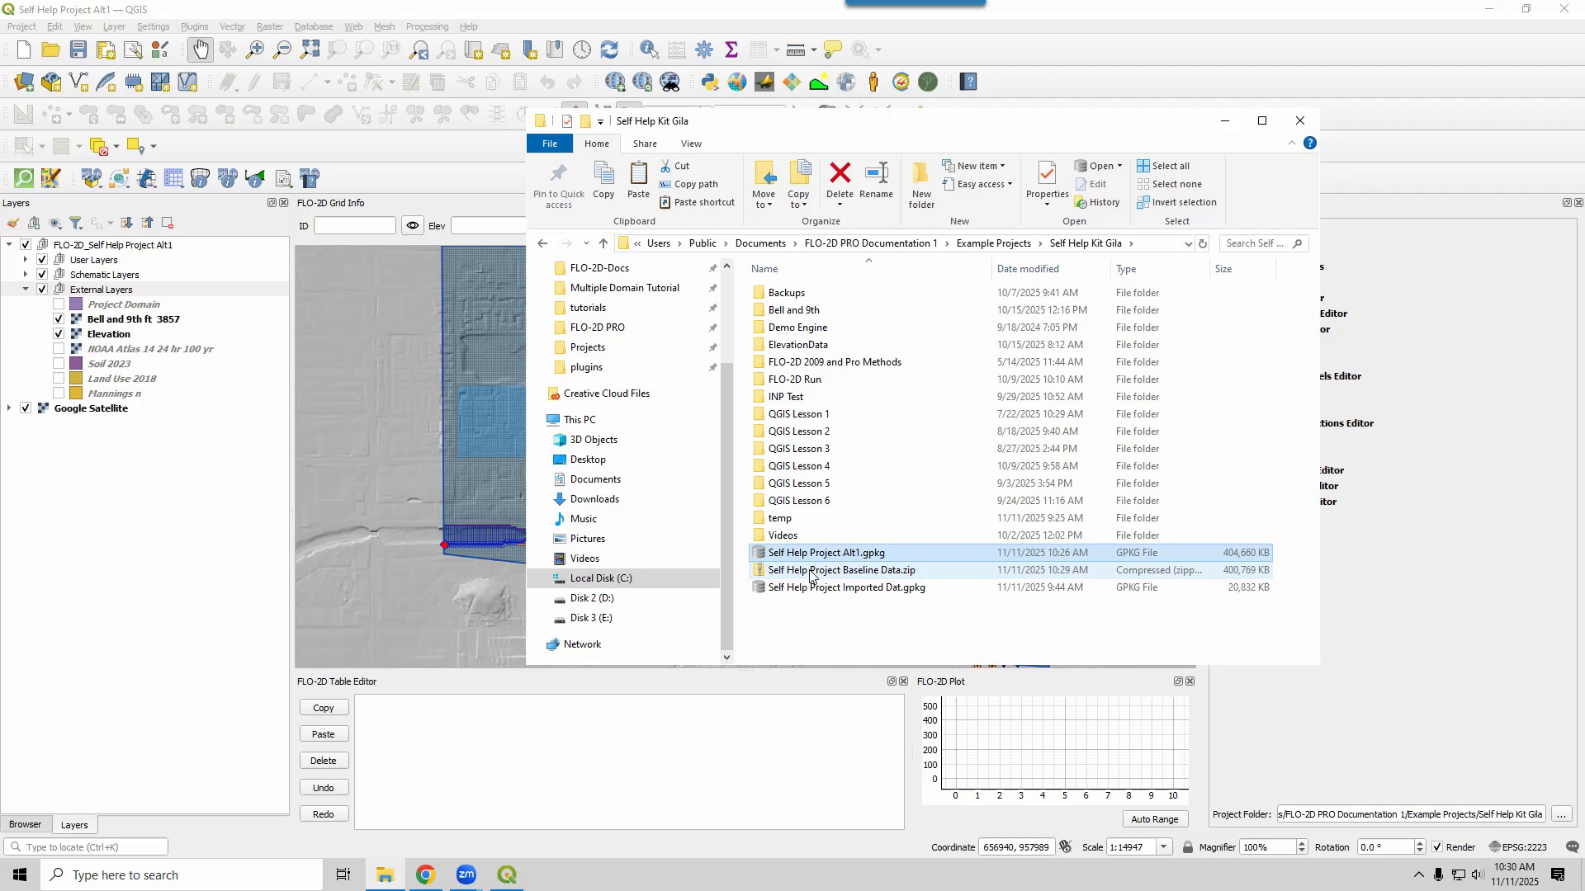
drag(811, 576, 867, 295)
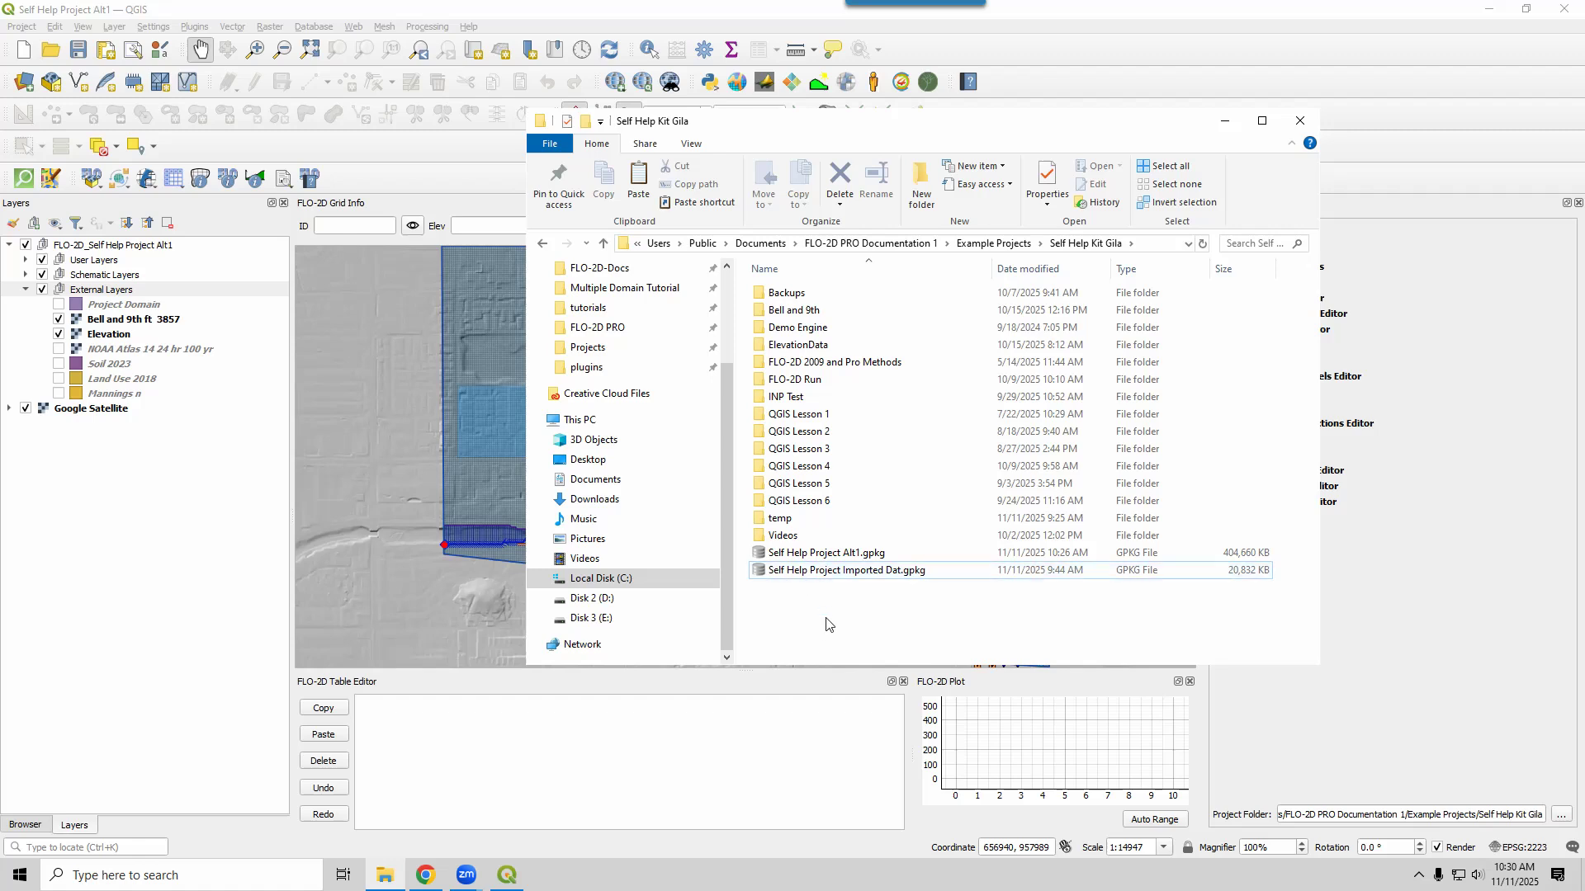
Extract Self Help Project Baseline Data.zip directly into the Backups folder with 7-Zip
click(842, 554)
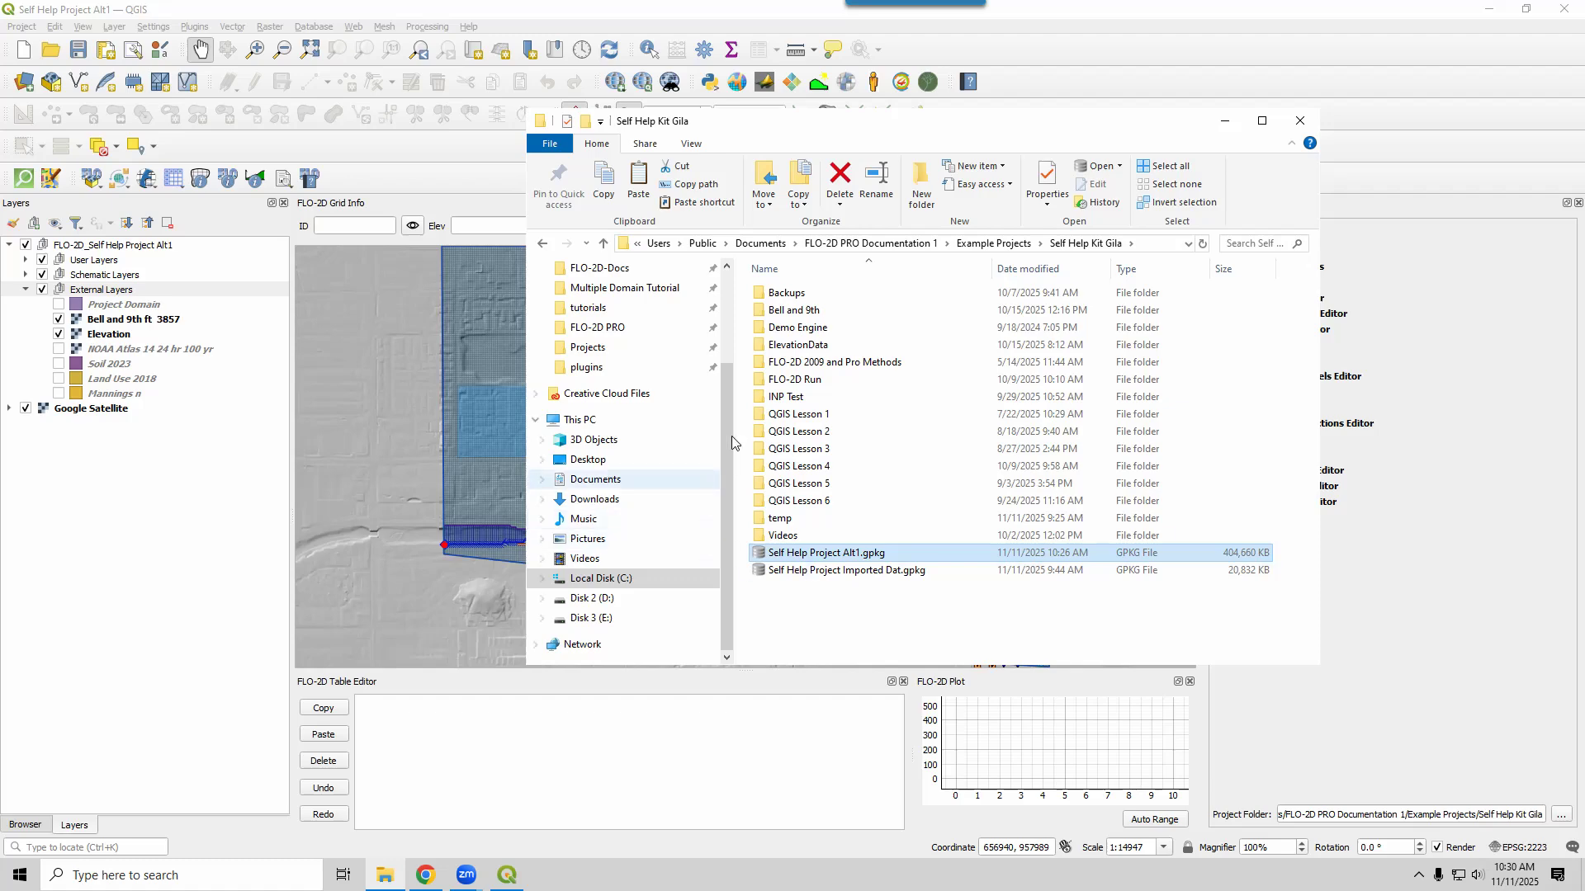
double_click(790, 294)
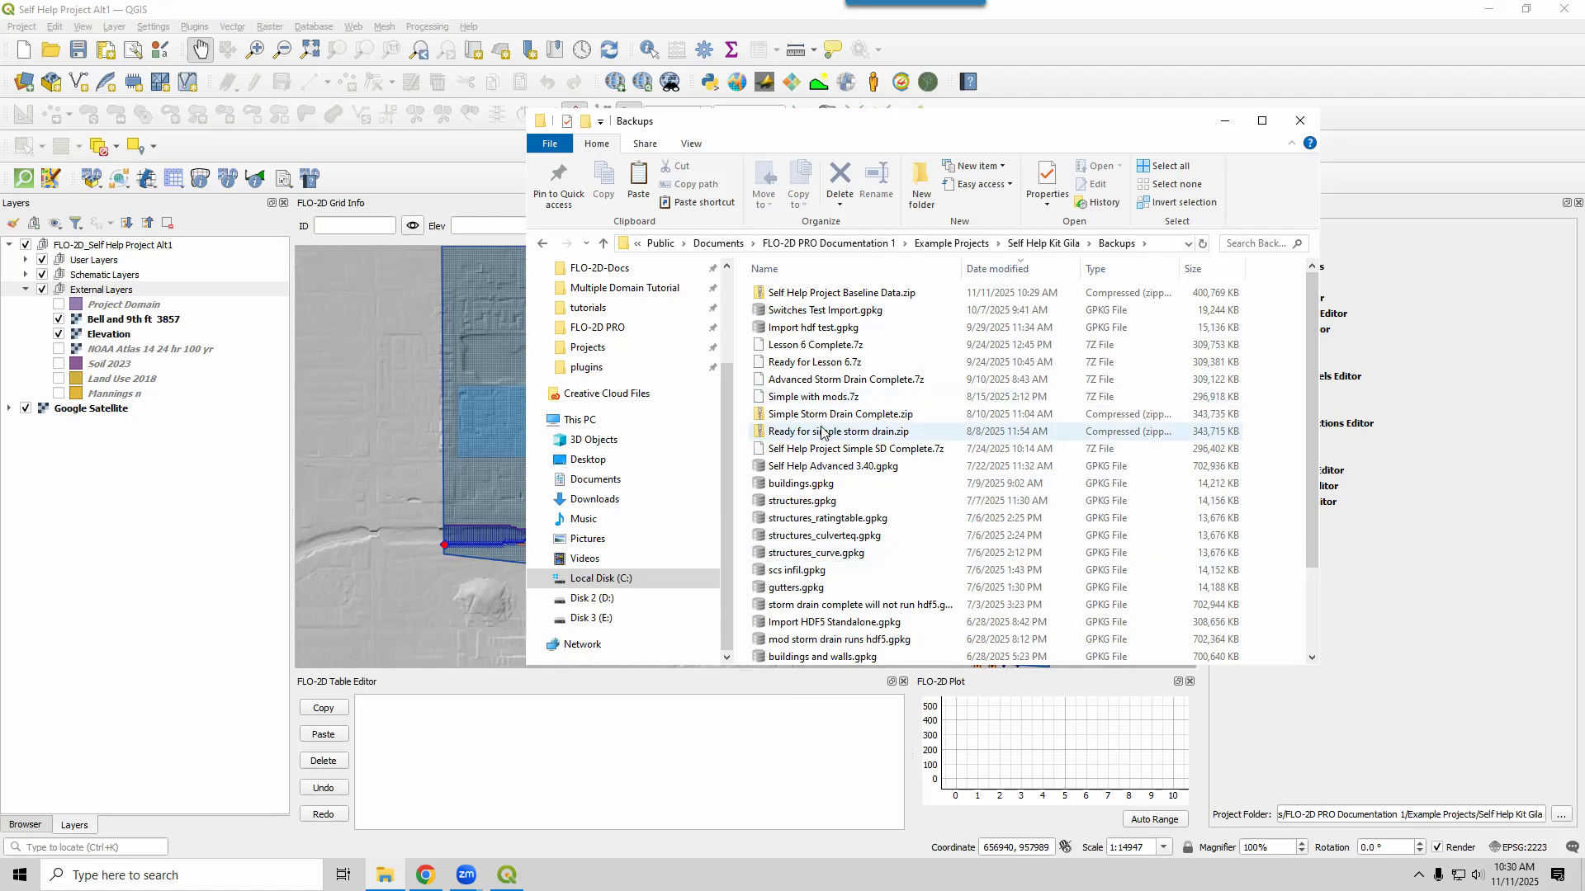
scroll(822, 433, down, 2)
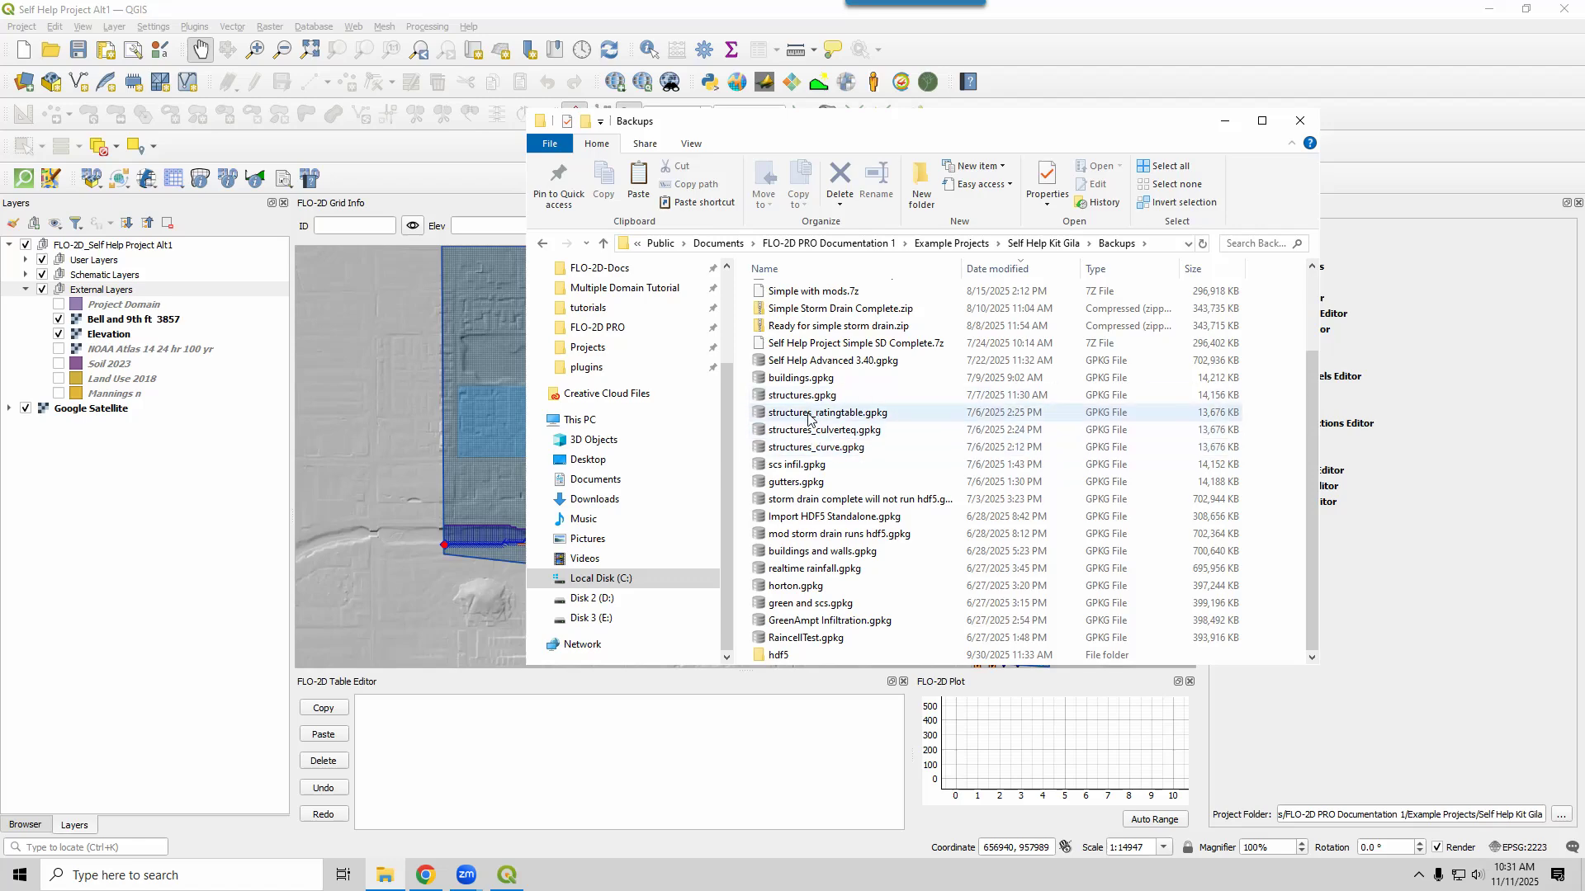
scroll(809, 419, up, 2)
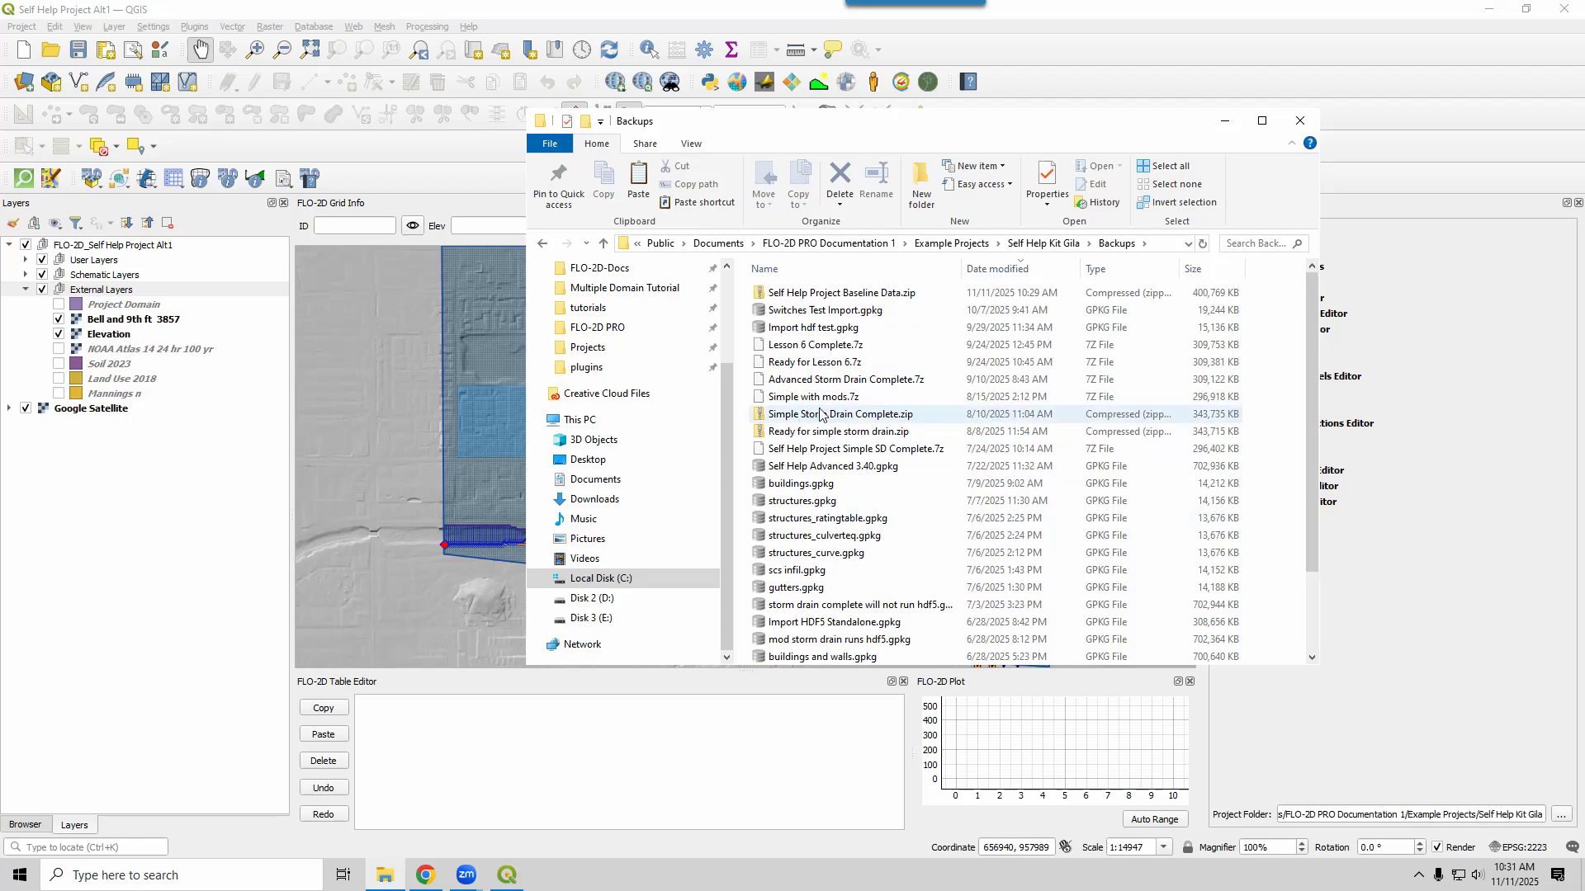
click(798, 301)
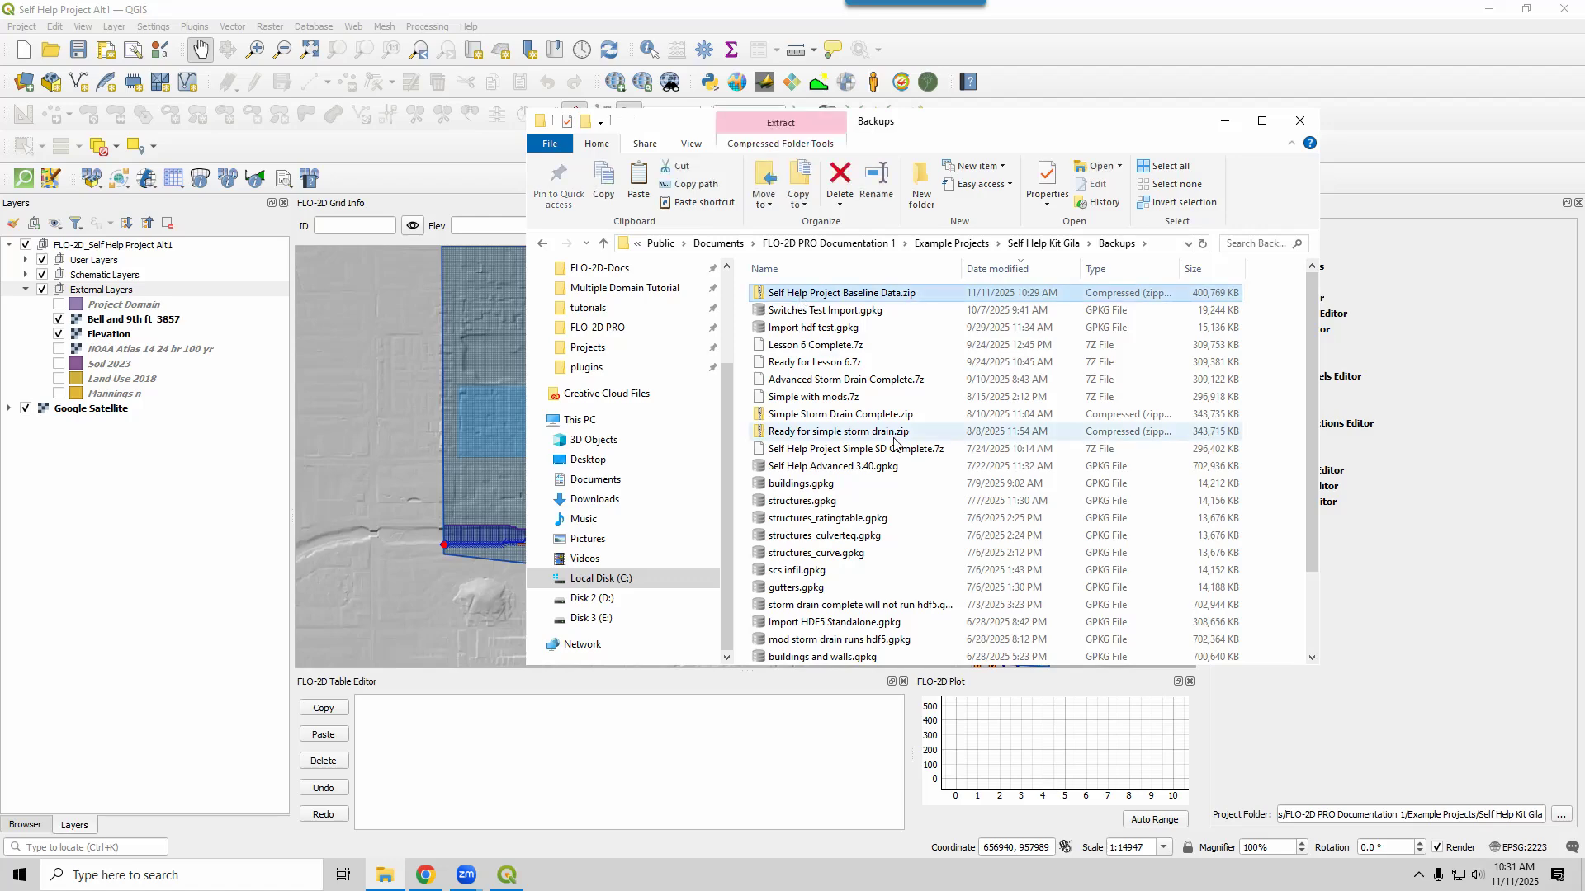
scroll(861, 561, down, 2)
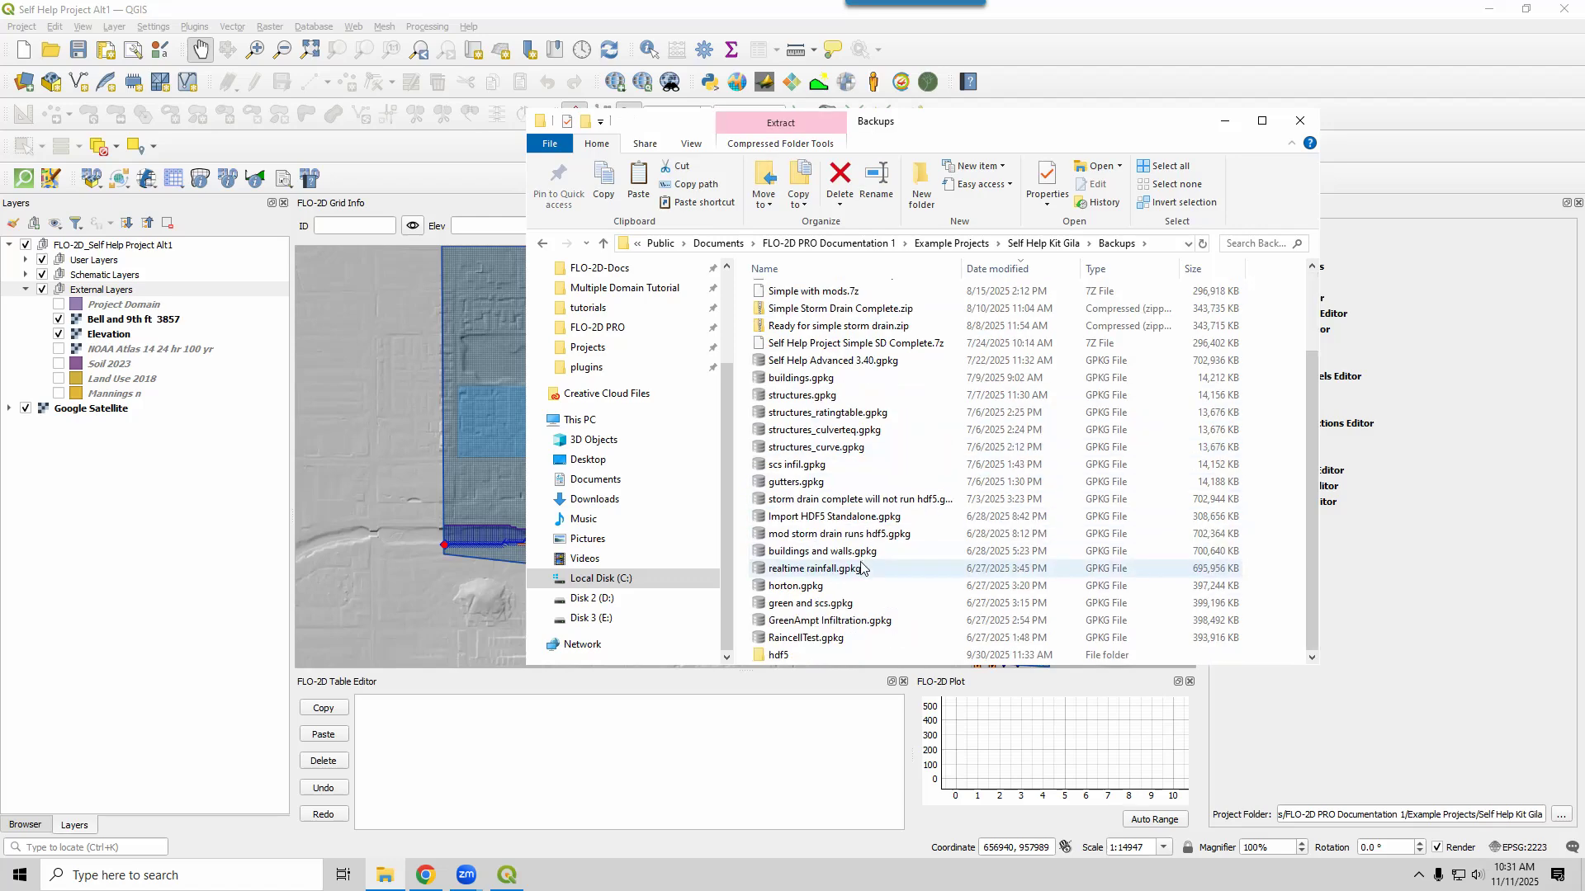
scroll(861, 568, up, 2)
right_click(802, 293)
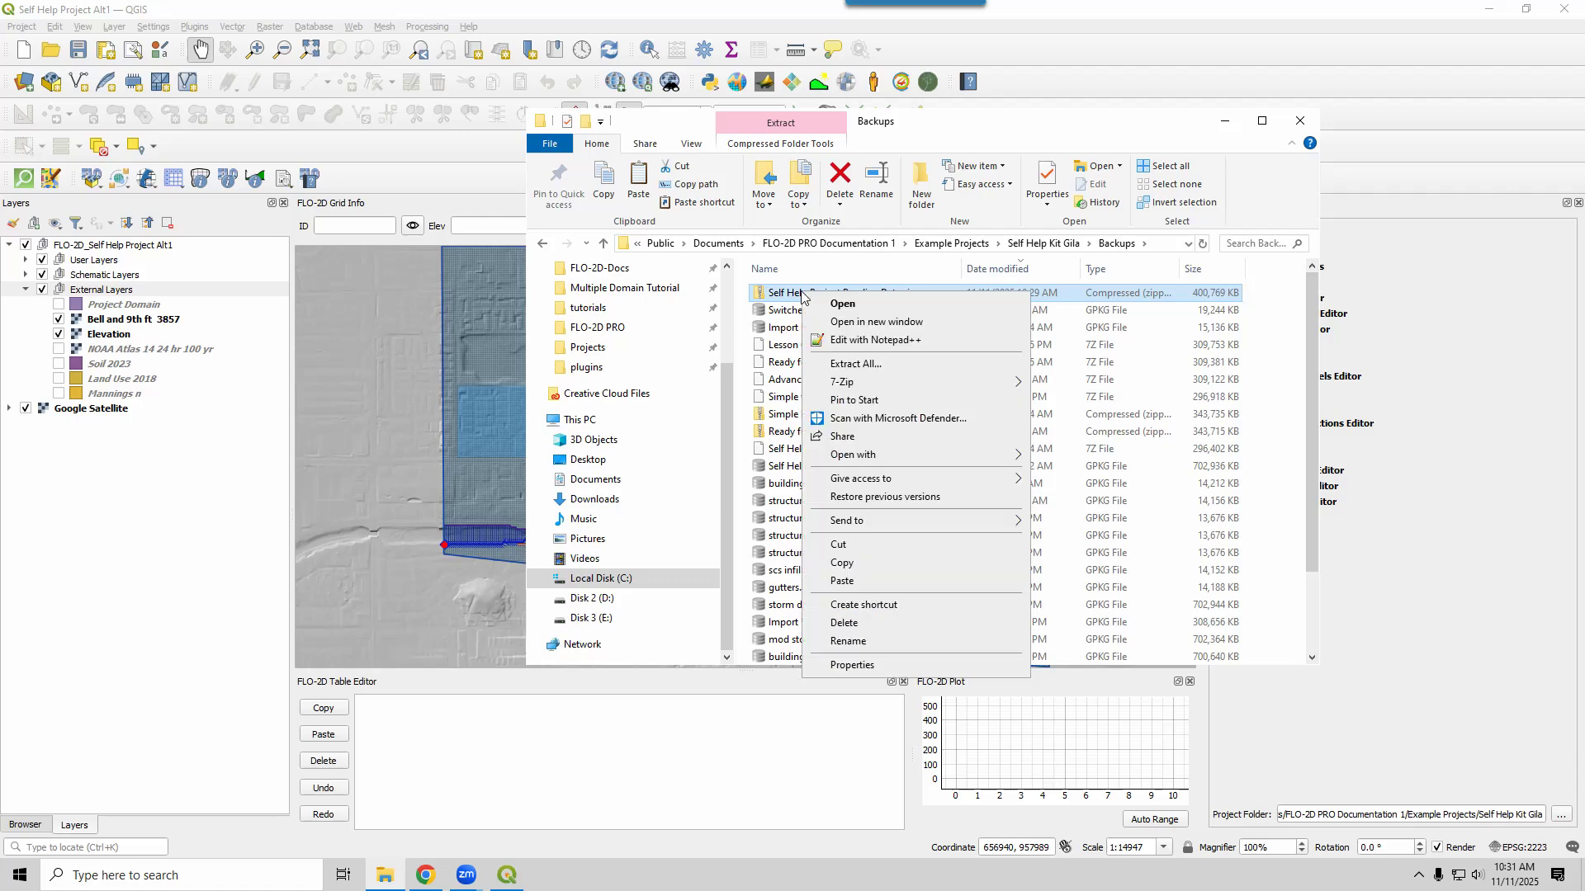
mouse_move(863, 383)
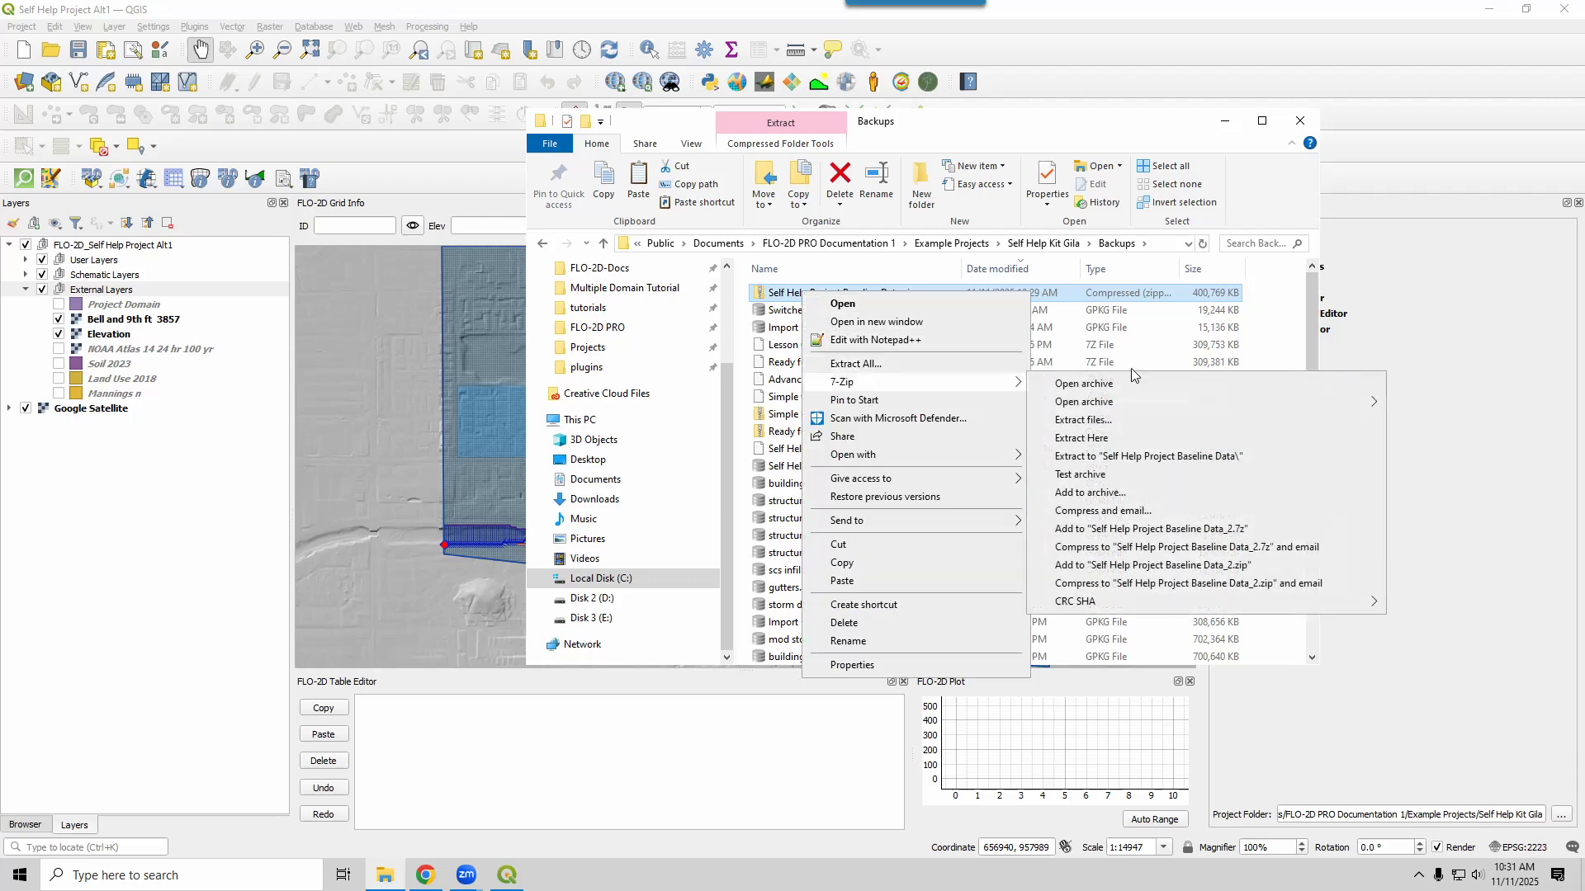
click(1081, 438)
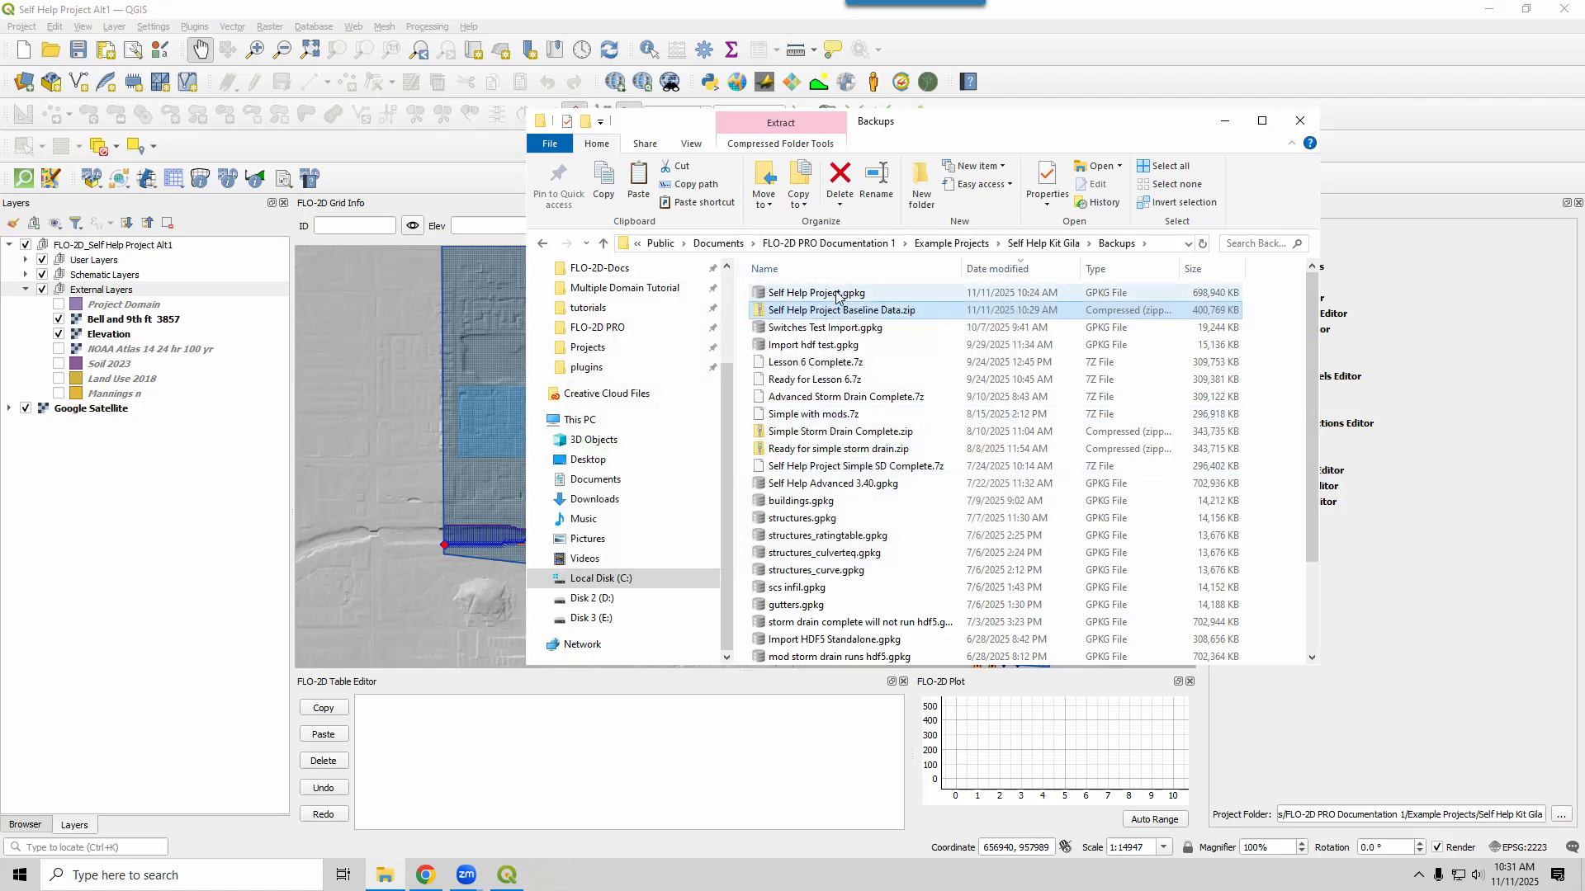
Move the extracted Self Help Project.gpkg from Backups to the Self Help Kit Gila folder, keeping its file name
click(836, 294)
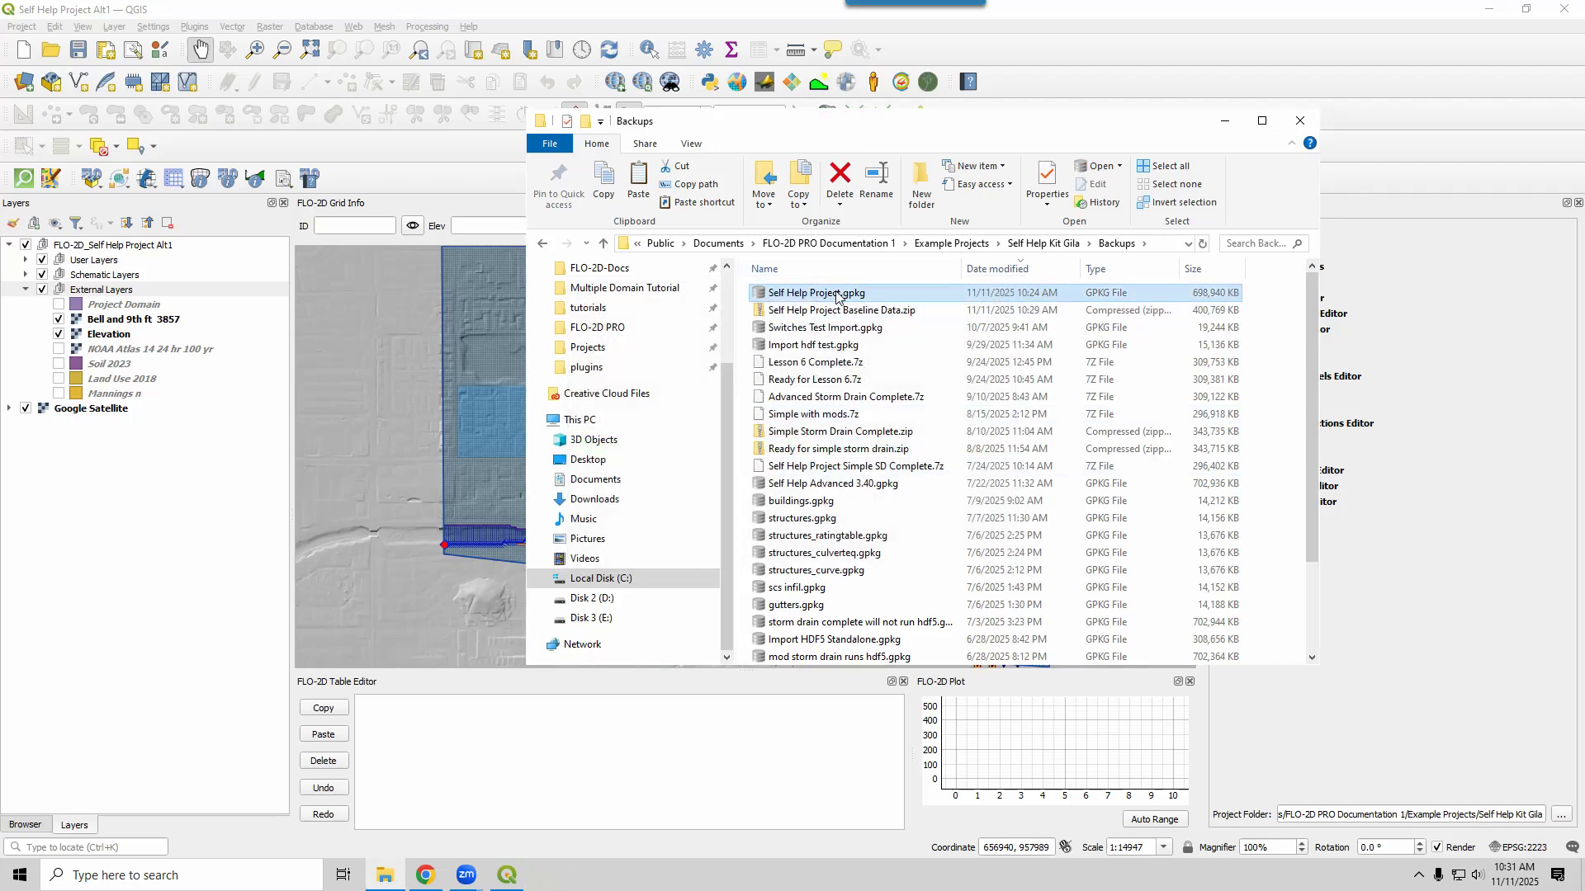
click(1044, 244)
key(ctrl+v)
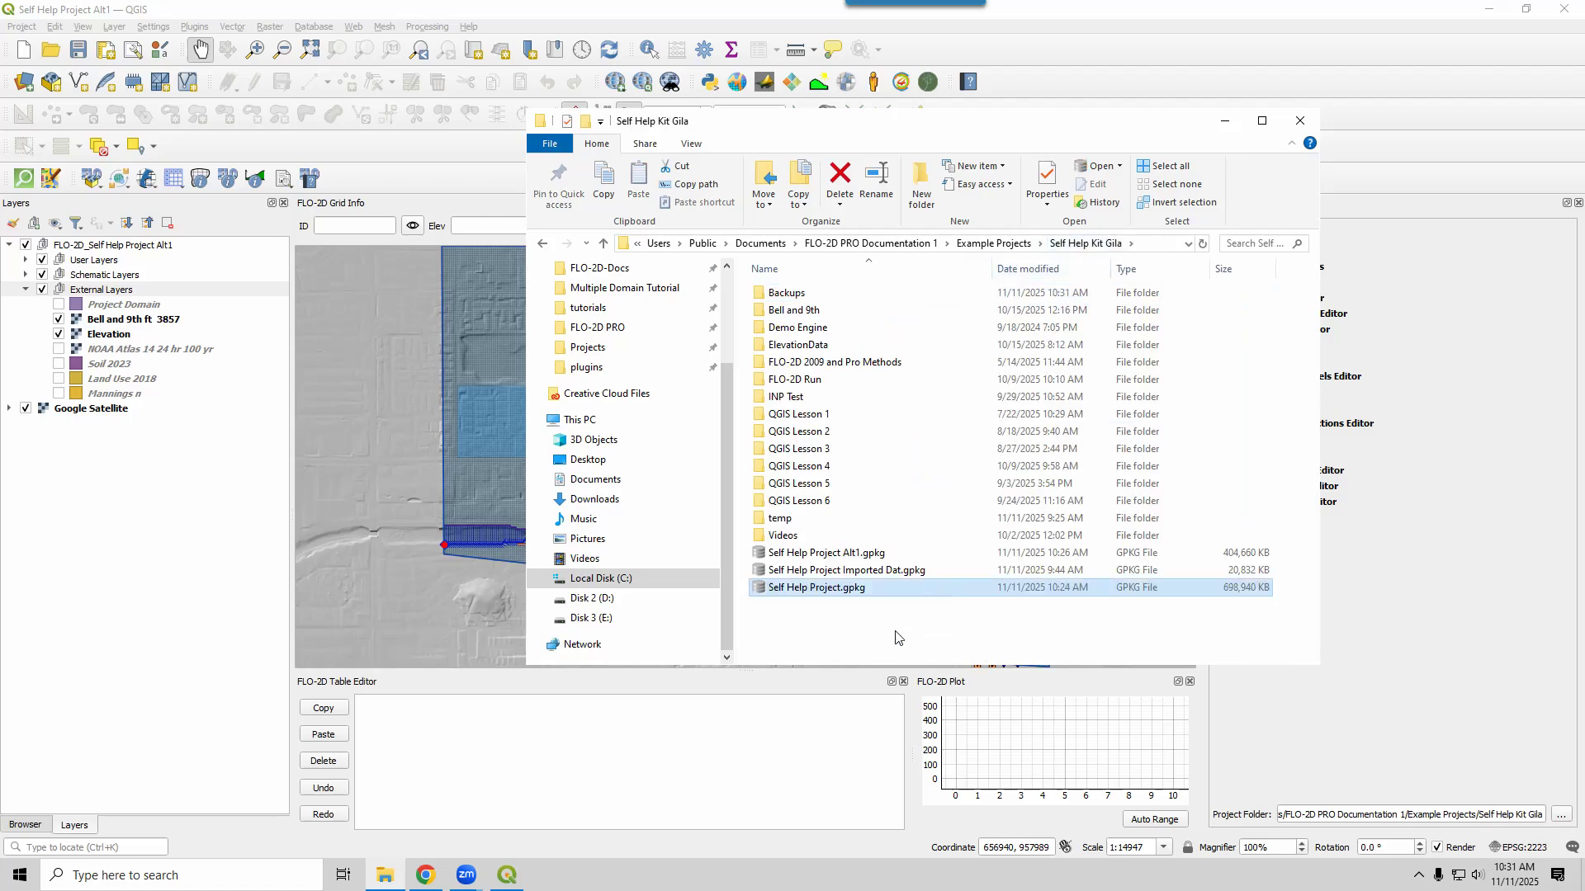
click(840, 591)
click(861, 588)
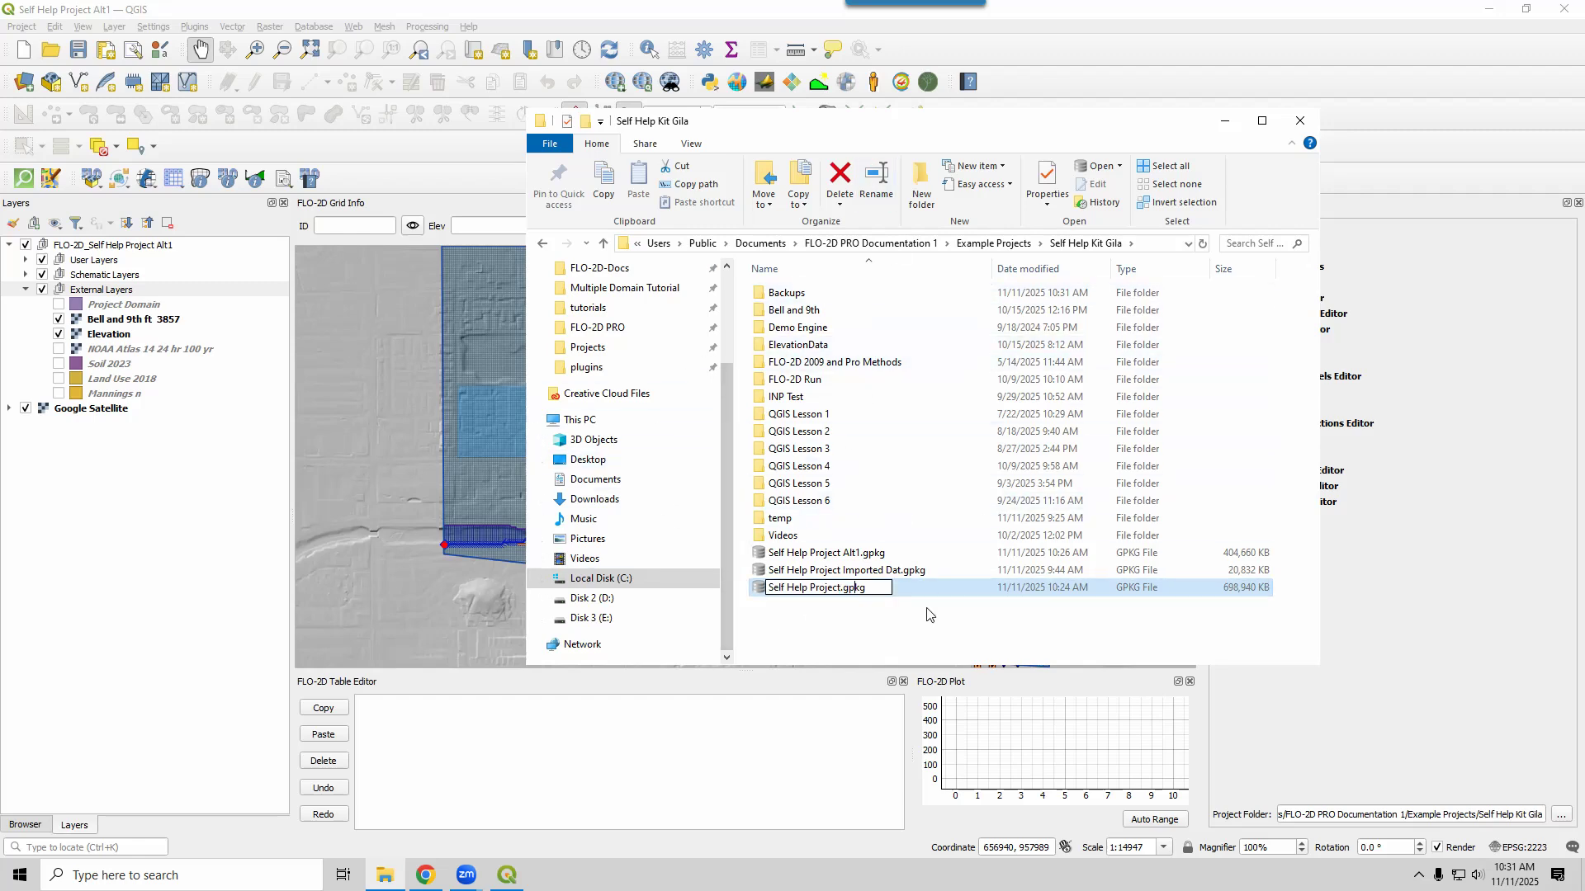
click(848, 637)
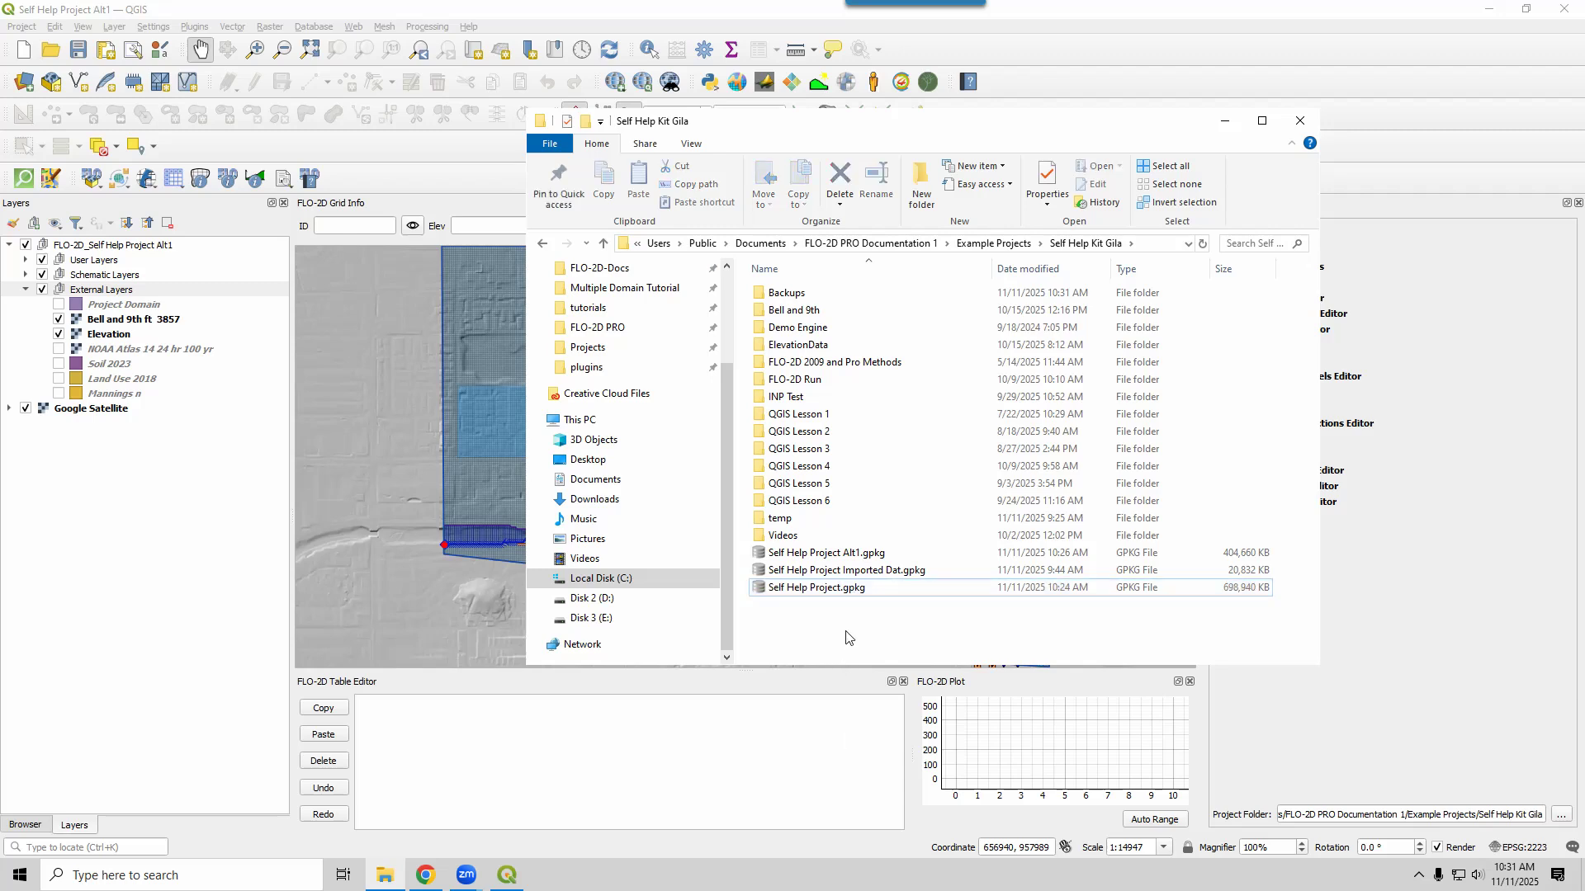
Check the contents of the Backups folder and return to the Self Help Kit Gila folder
click(817, 559)
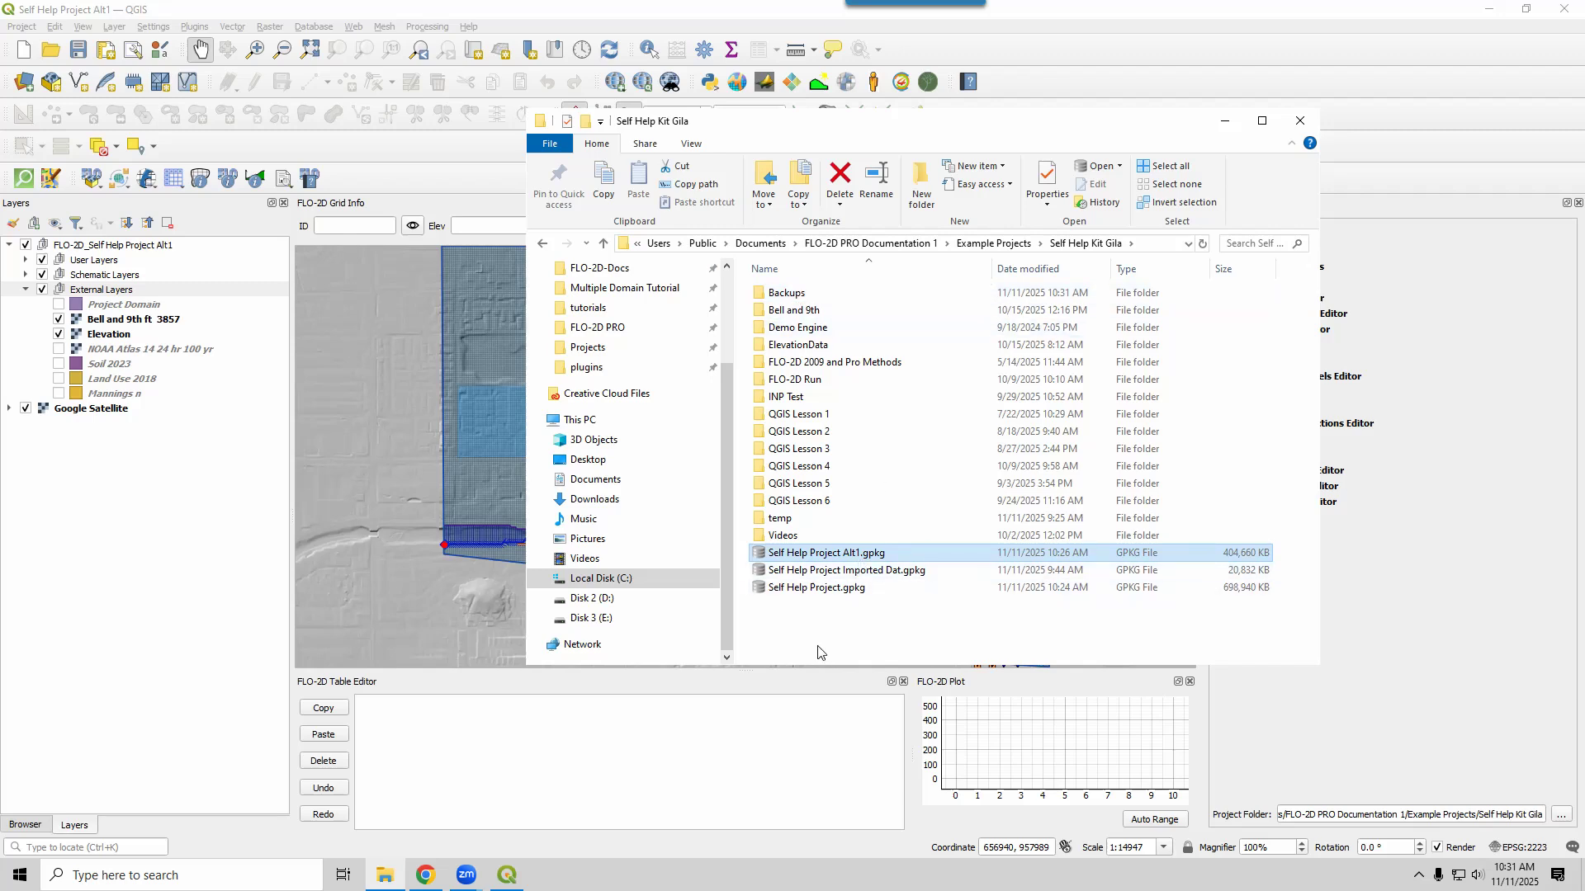
double_click(797, 293)
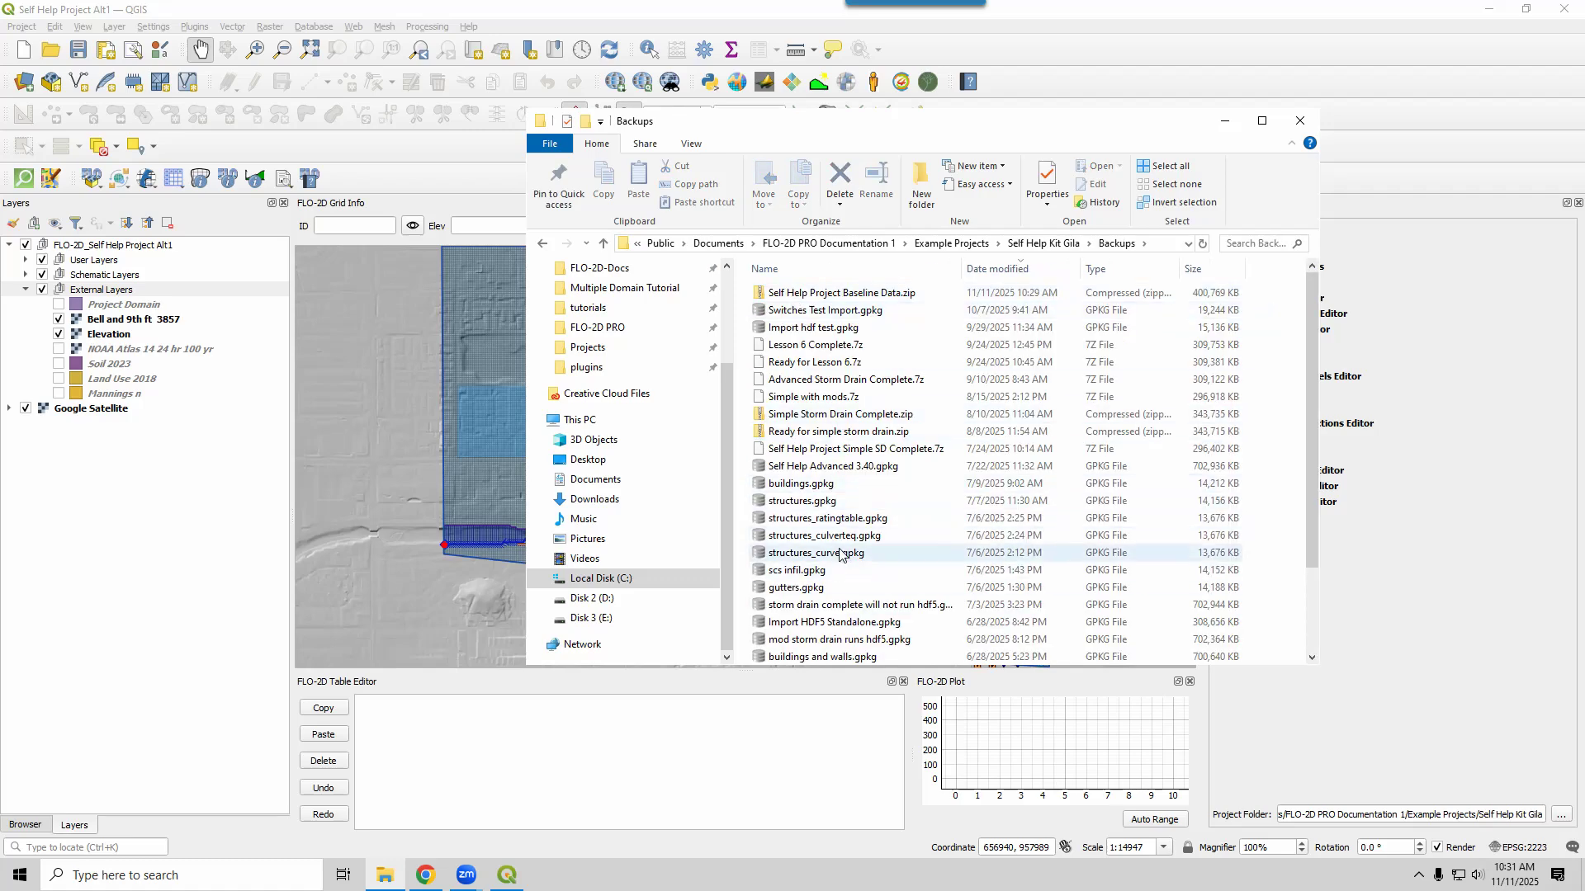
click(1075, 244)
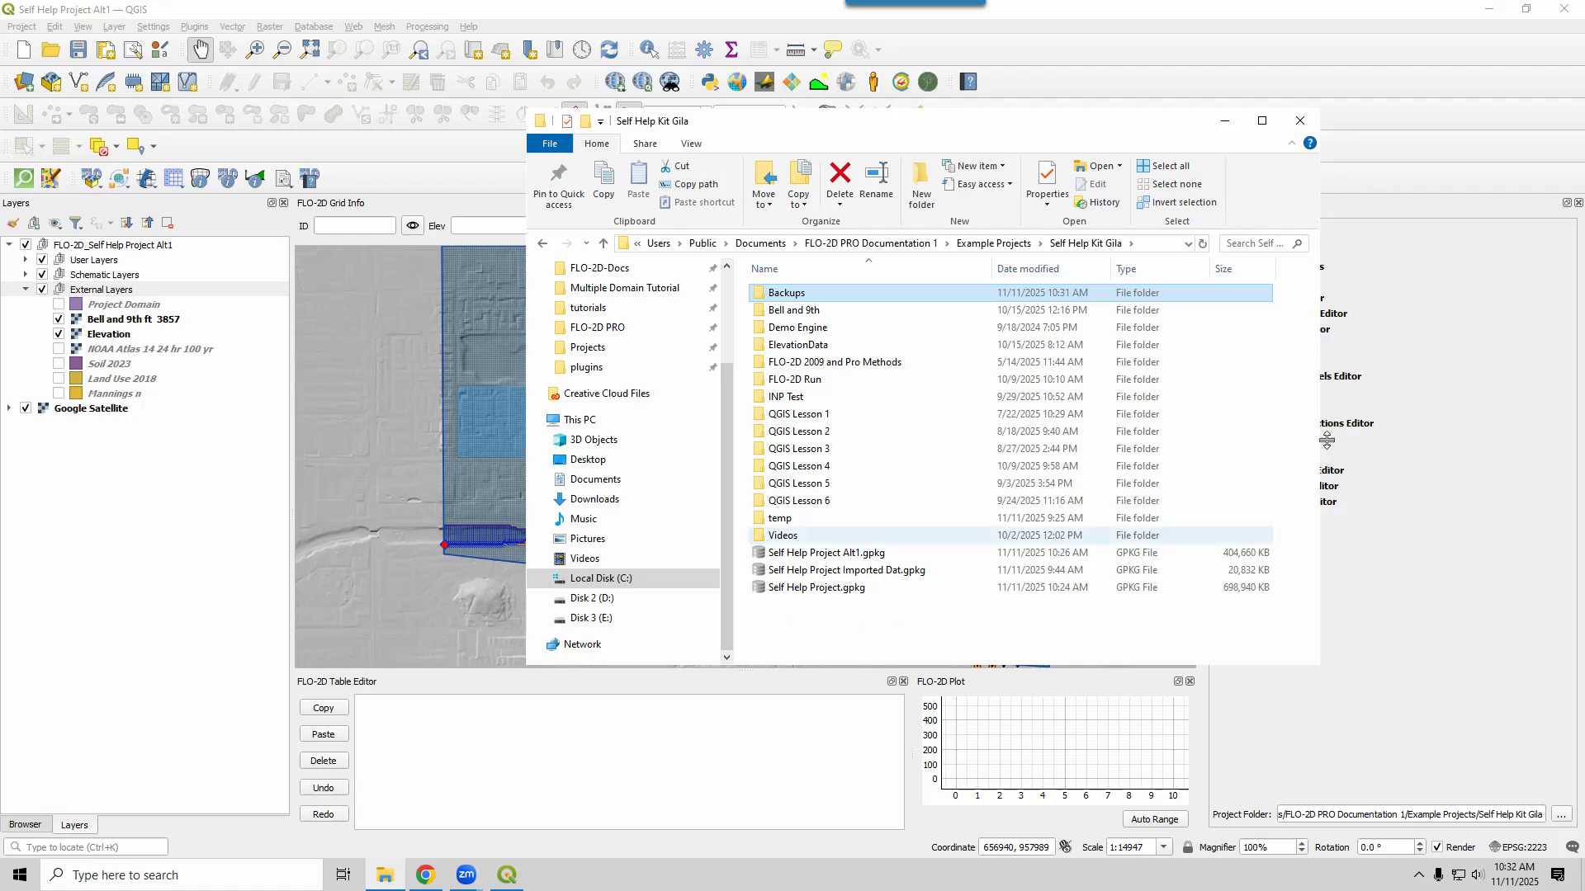
Switch back to QGIS and close the Self Help Project Alt1 project
click(1225, 124)
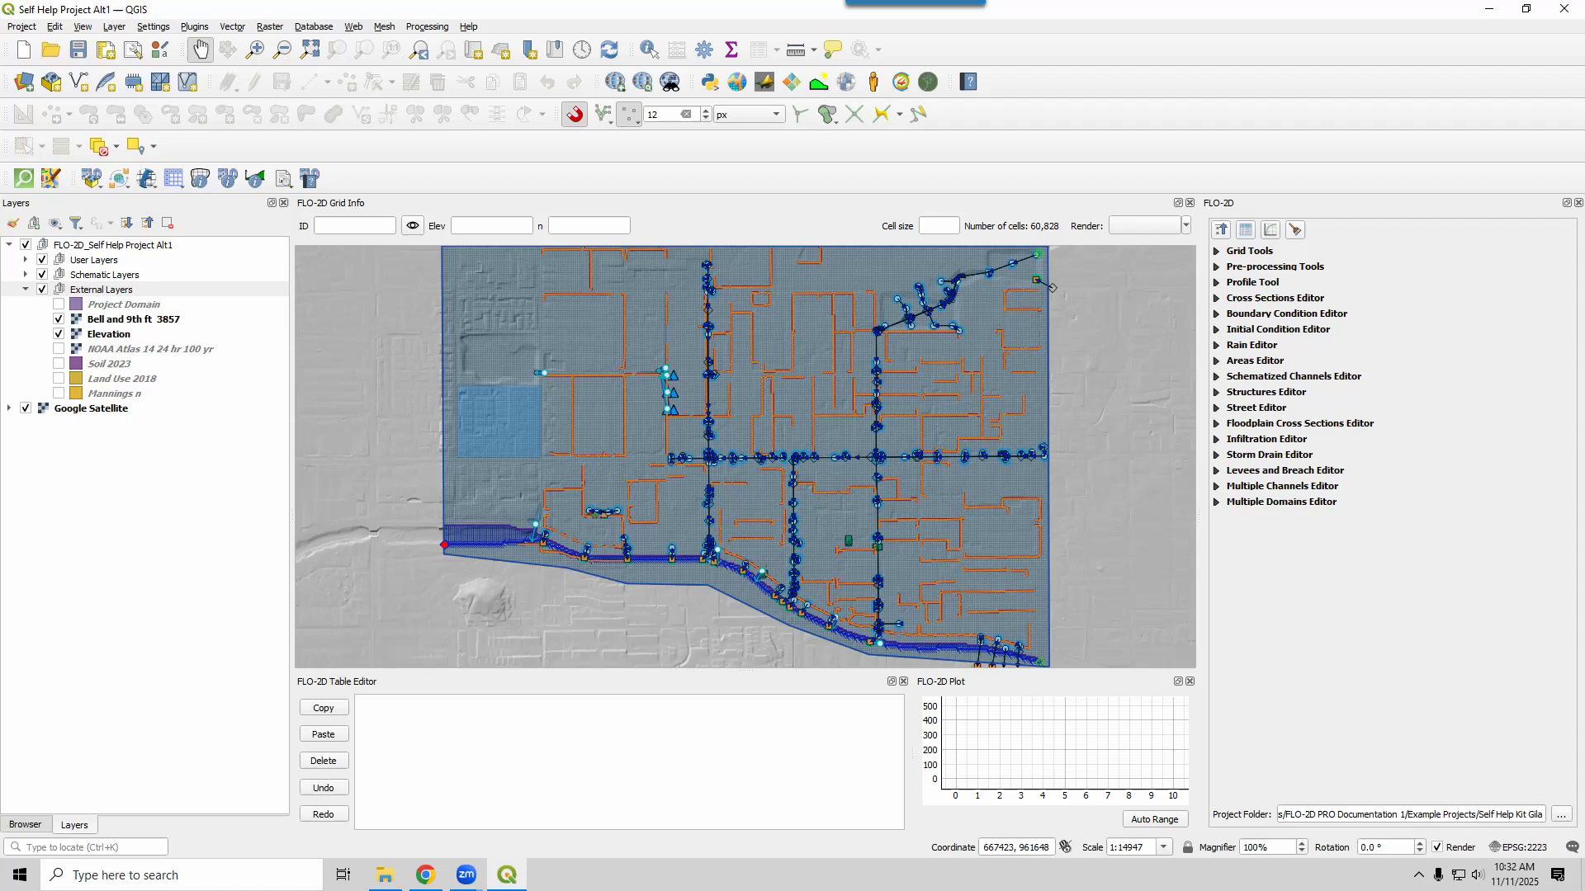
key(ctrl+shift+w)
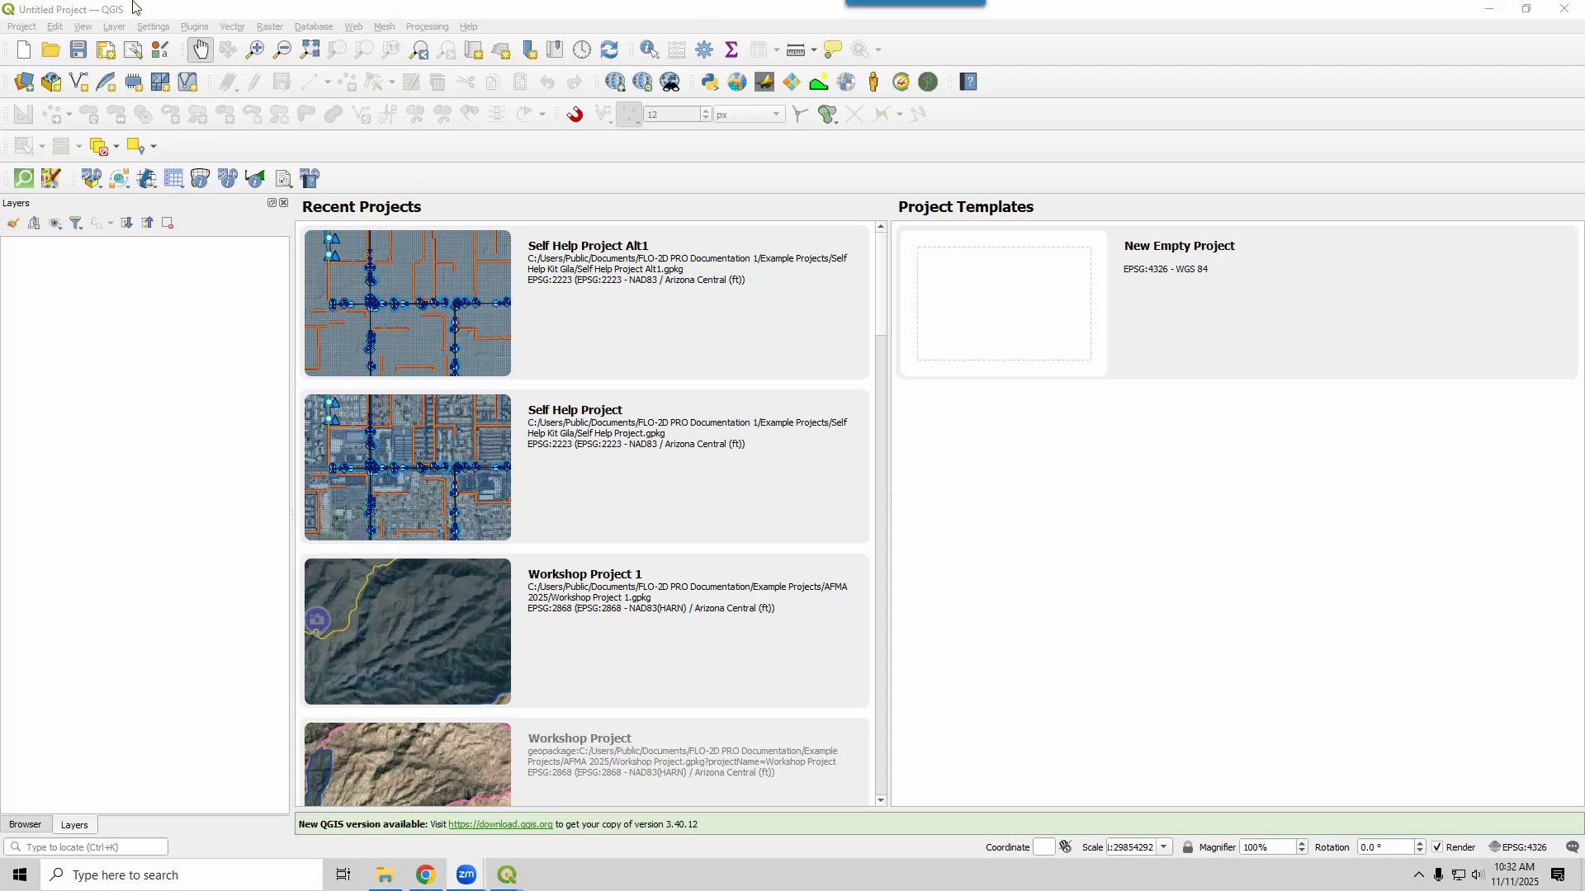
Start a new FLO-2D project and create its GeoPackage as Self Help Project Alt2.gpkg in the Self Help Kit Gila folder
click(90, 184)
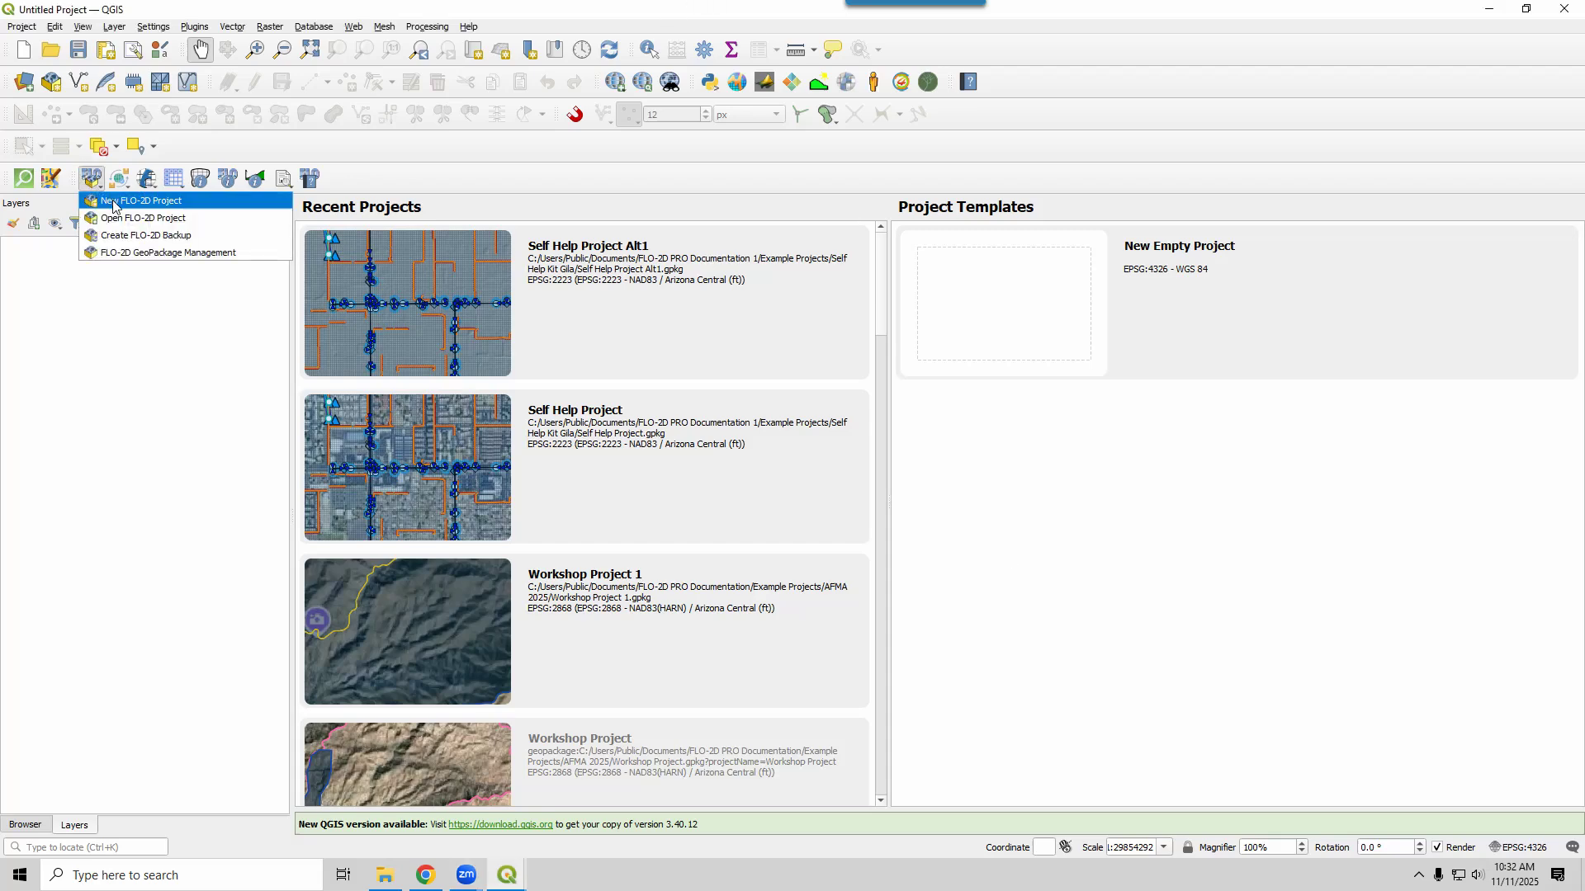
click(107, 201)
click(1013, 311)
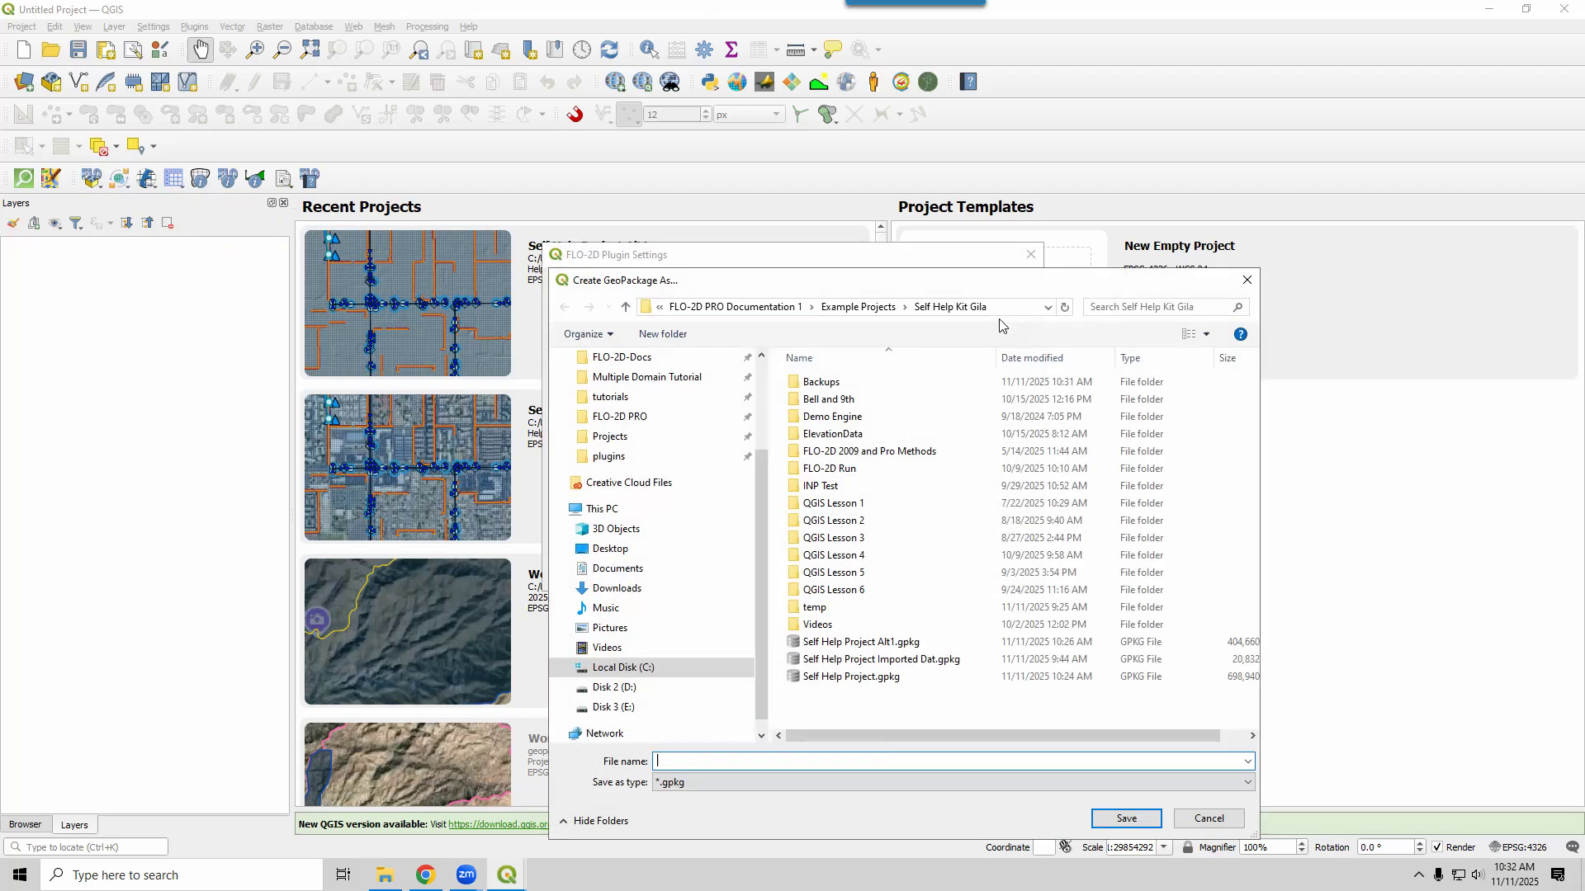
click(859, 642)
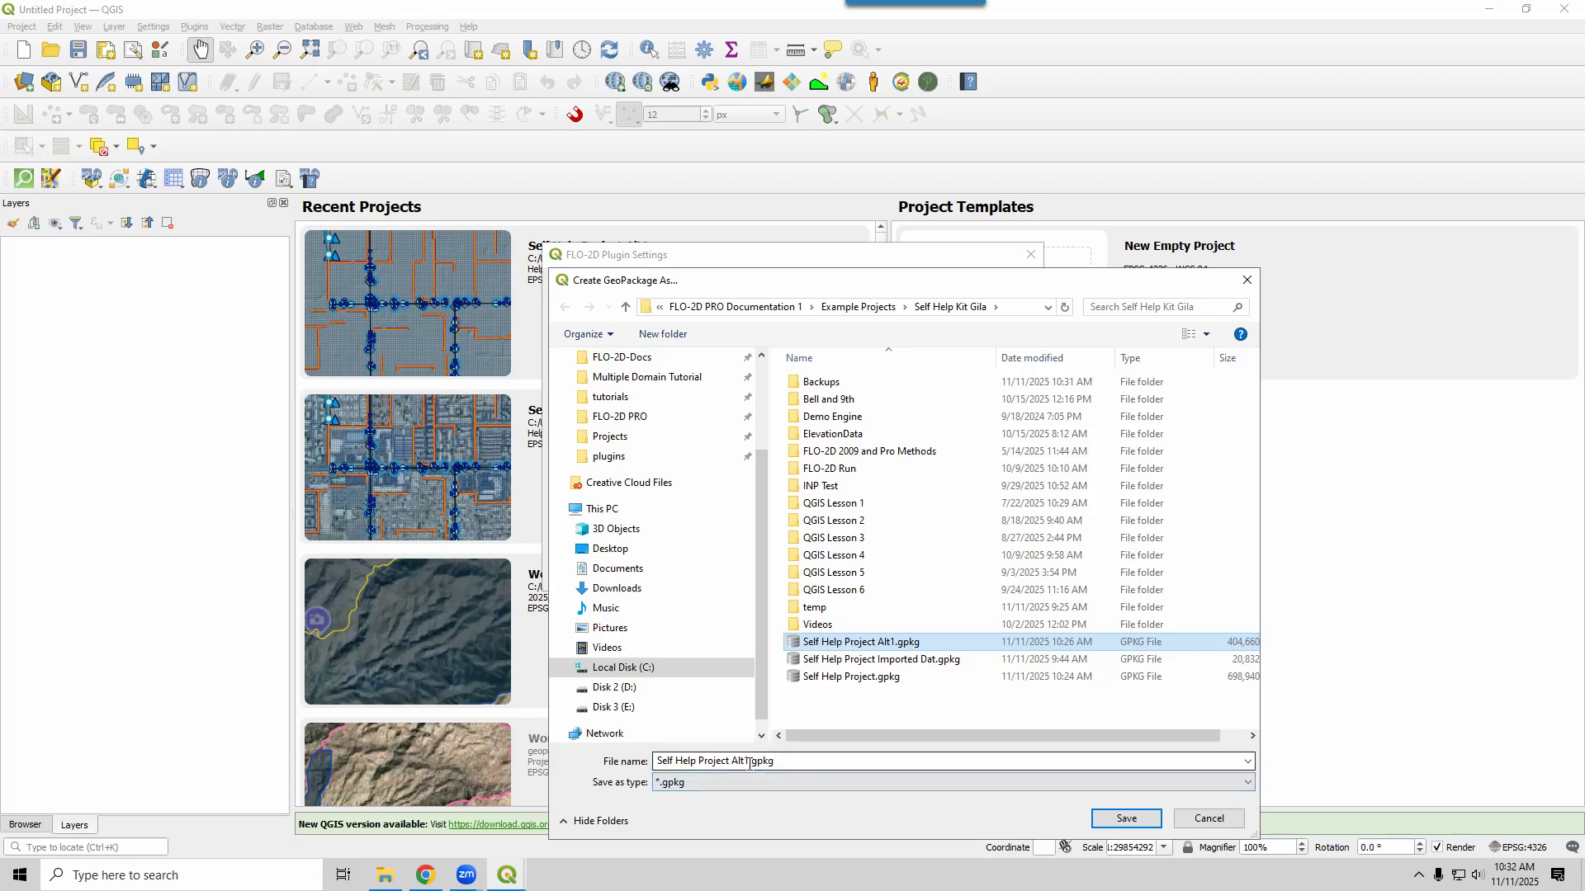
click(744, 761)
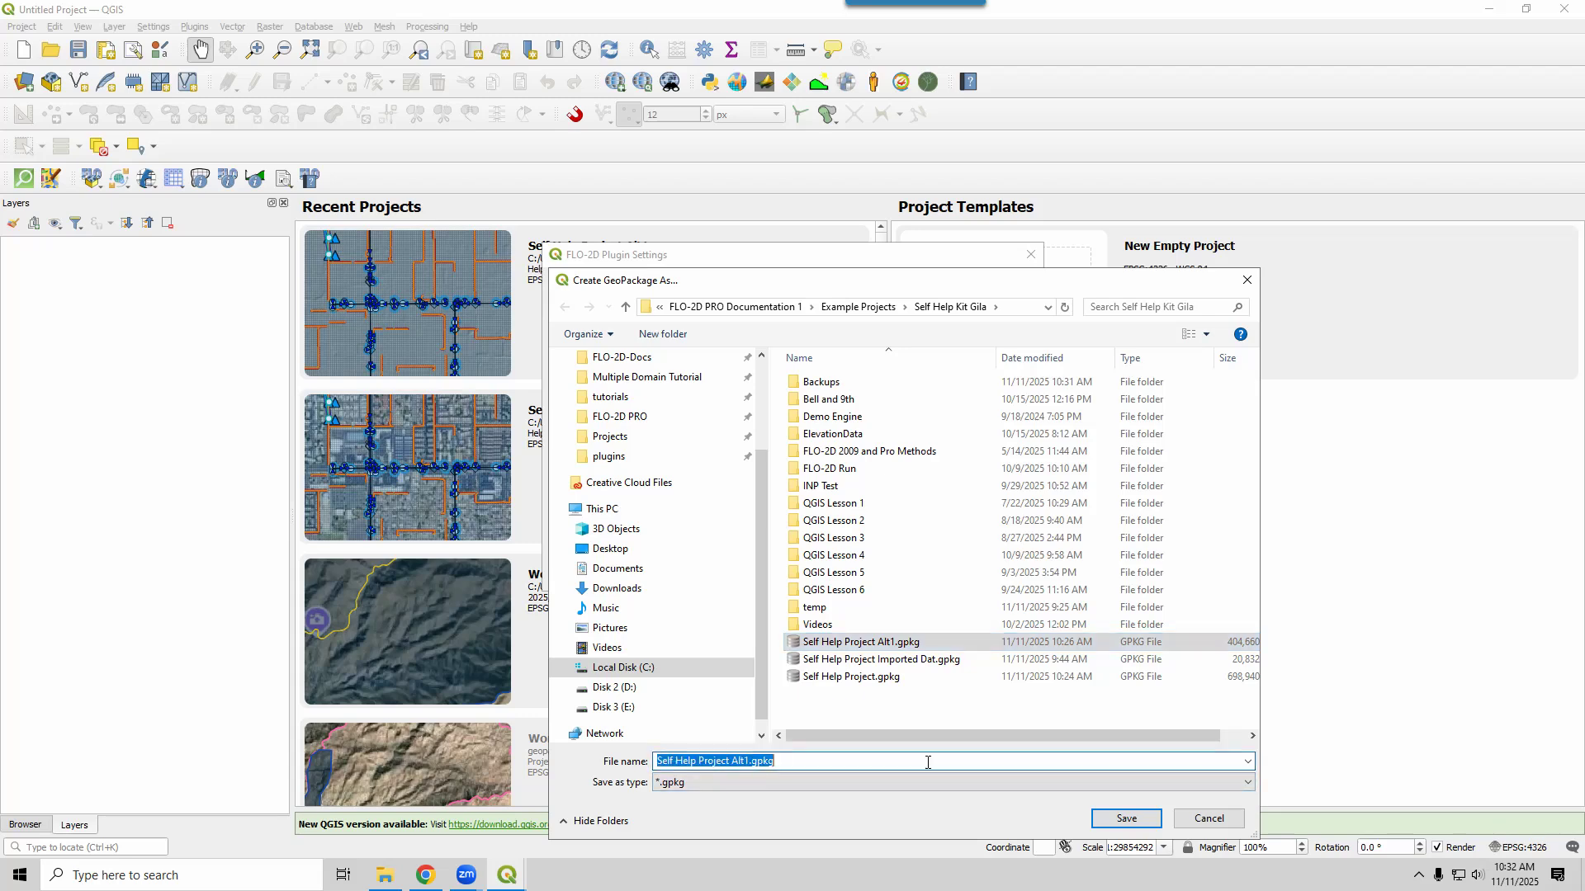
click(745, 761)
key(Delete)
text(2)
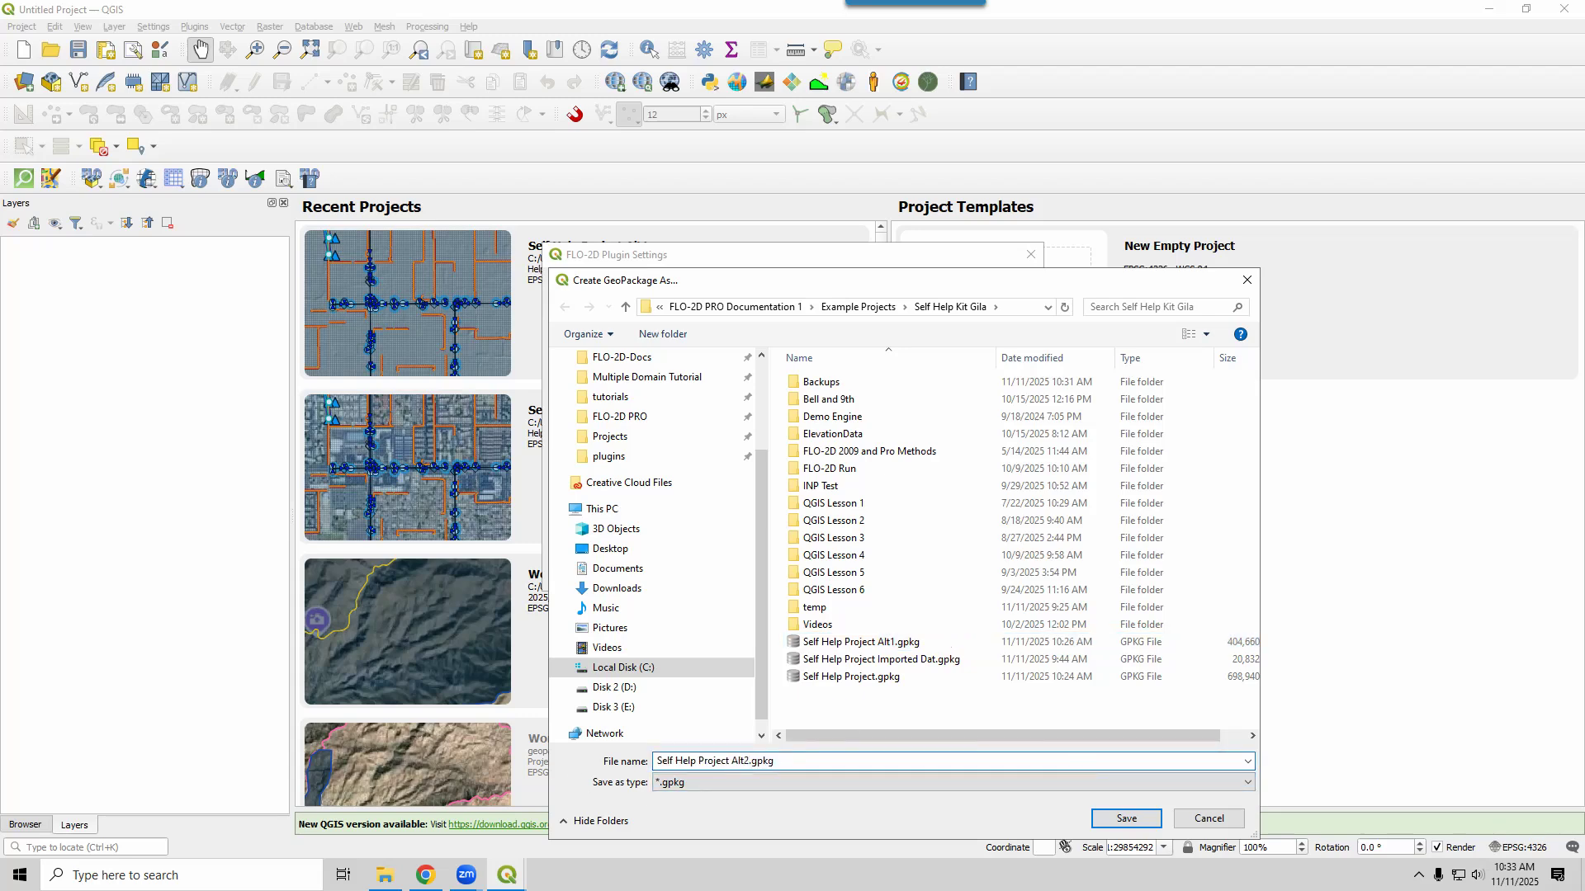
key(Return)
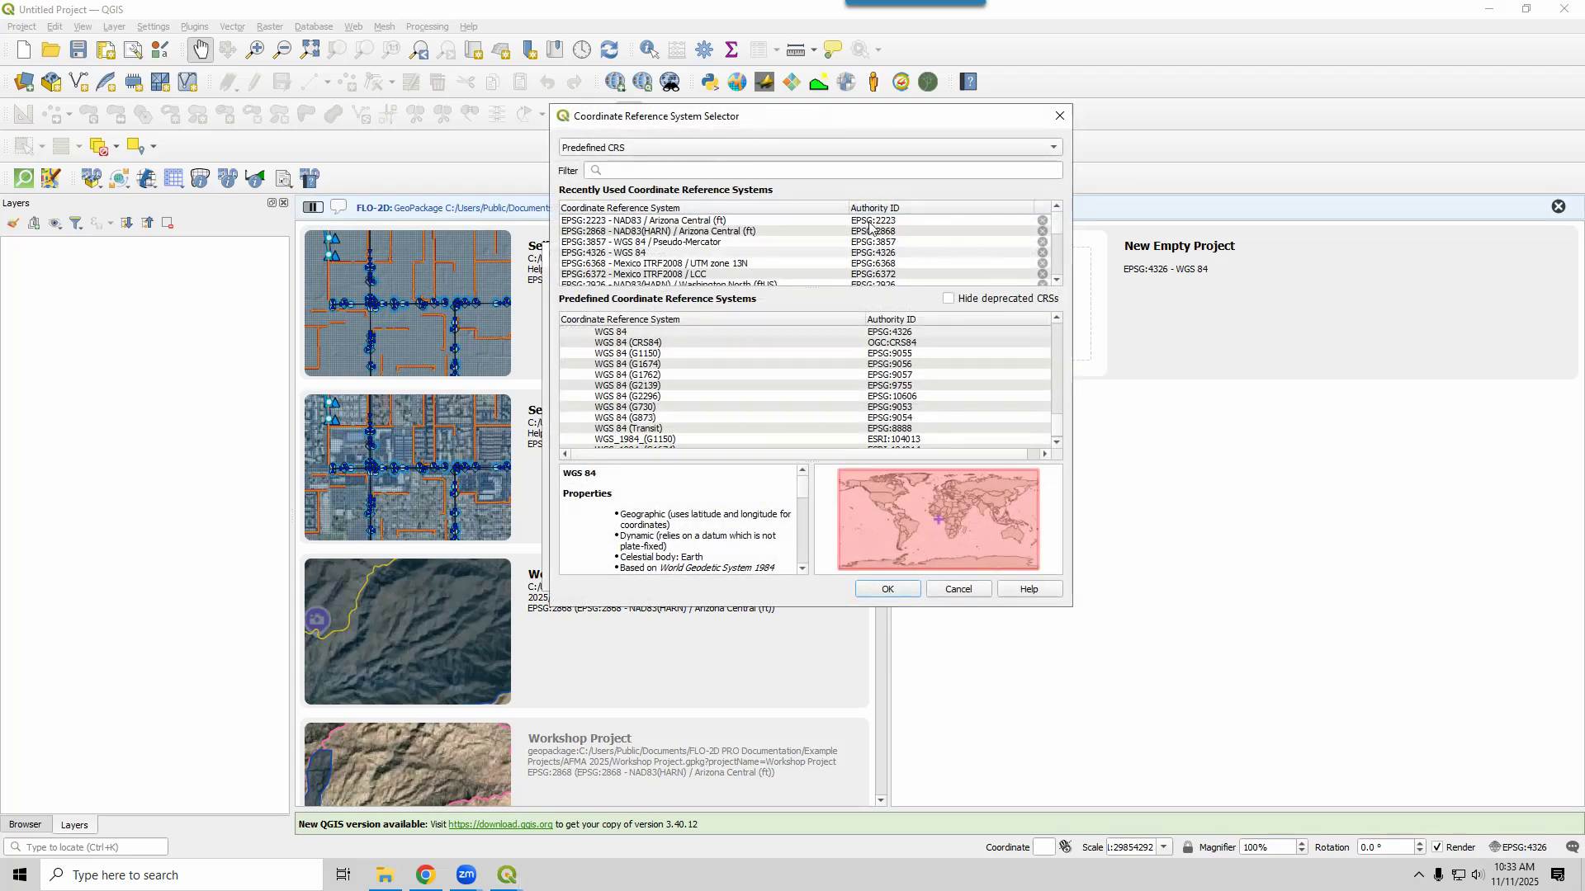
Assign EPSG:2223 NAD83 / Arizona Central (ft) to the new project, accept the plugin settings and dismiss the notification
click(893, 591)
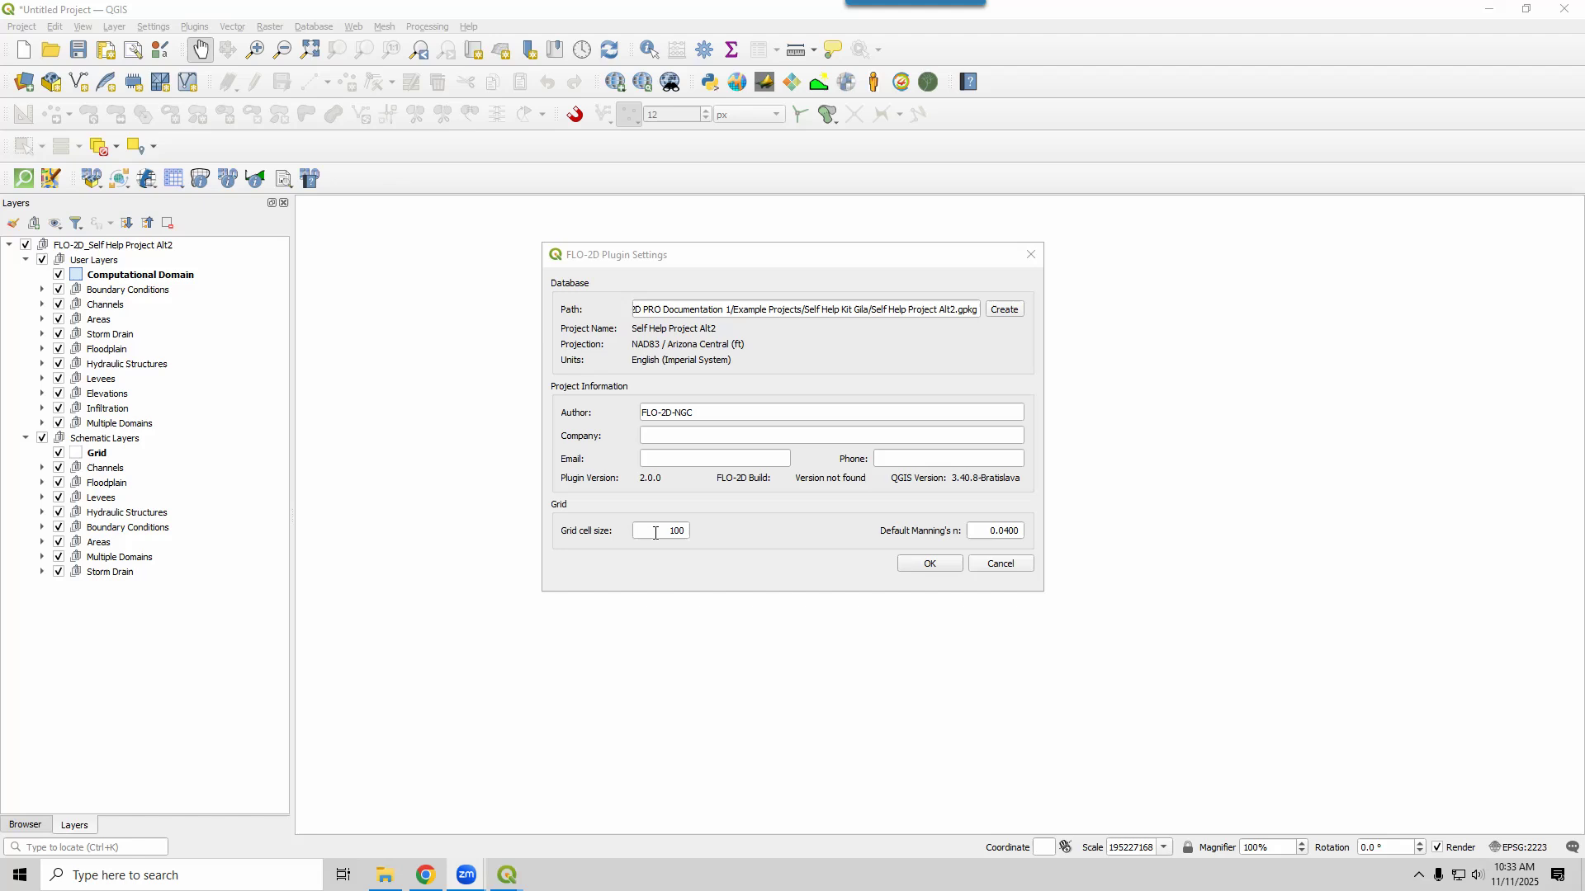
drag(655, 534, 708, 537)
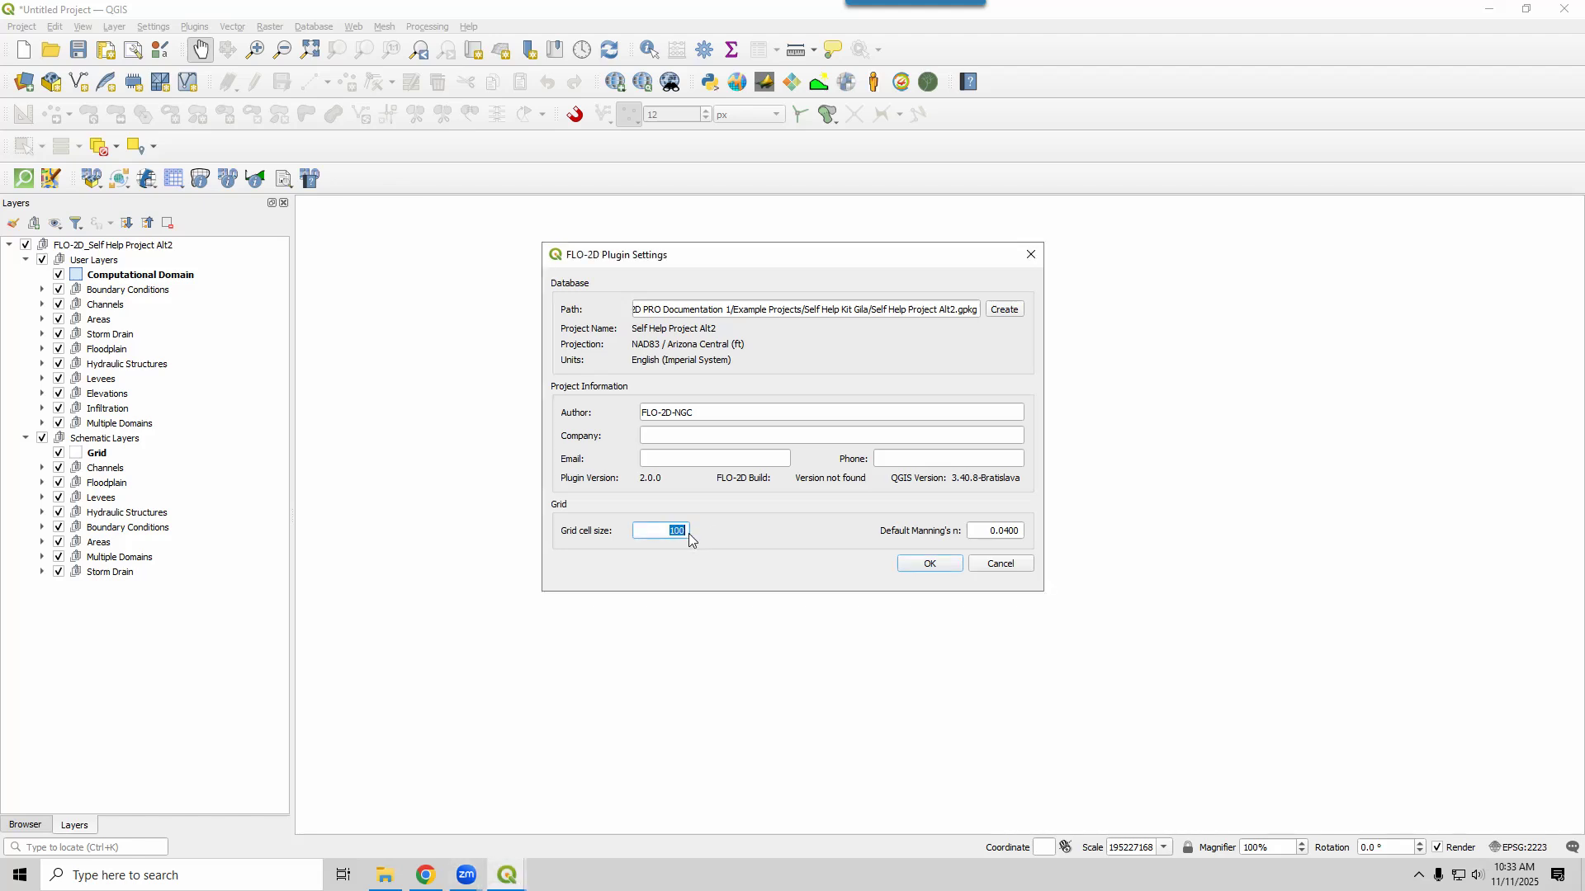
key(Tab)
click(930, 563)
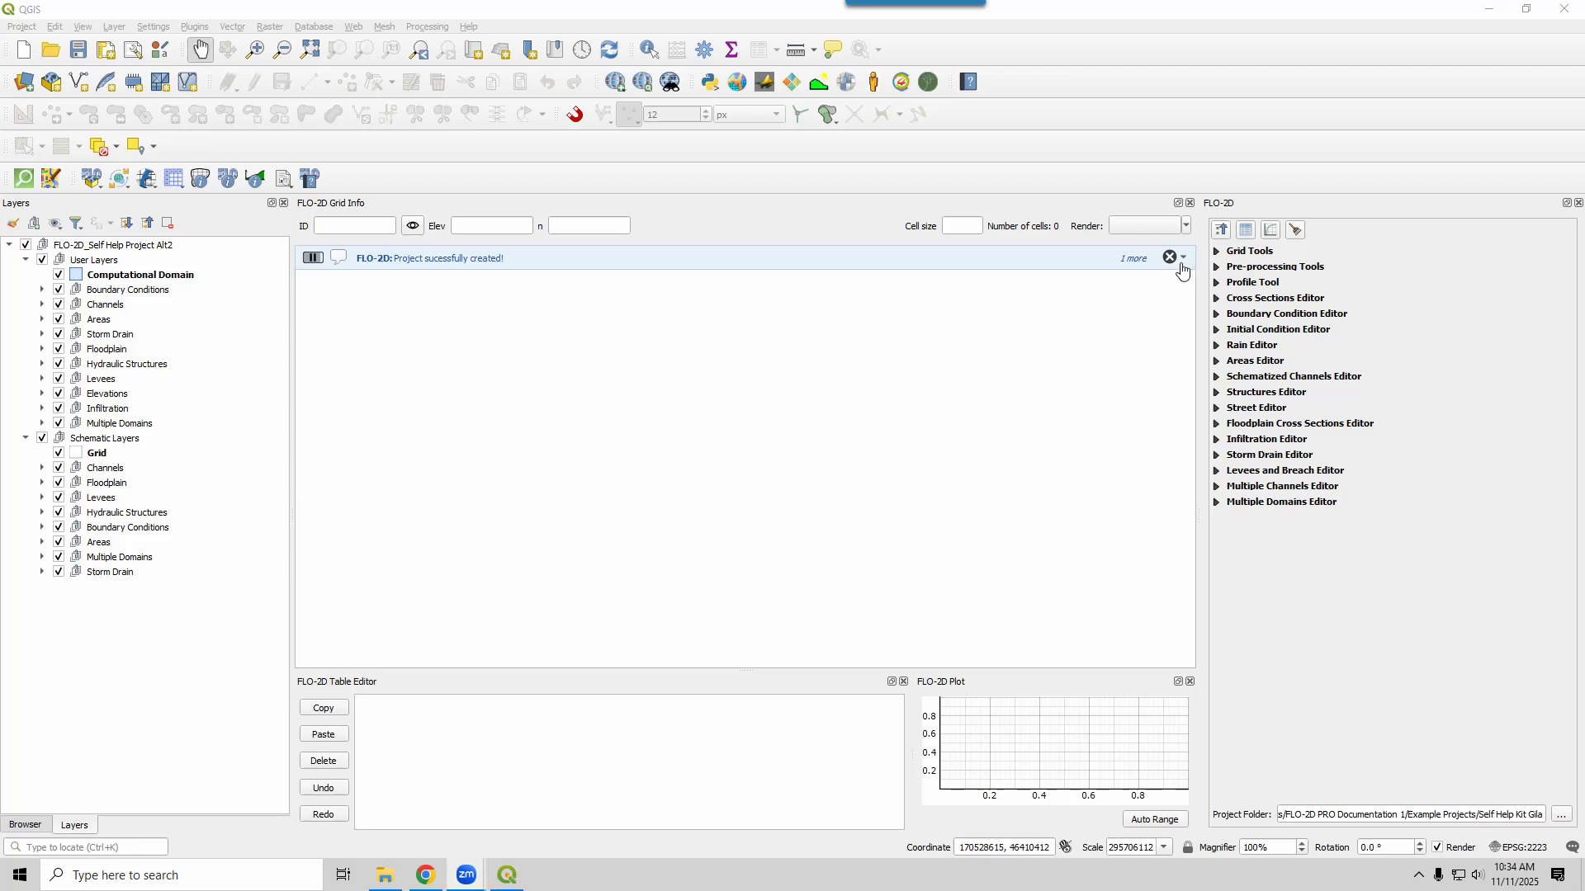
click(1170, 258)
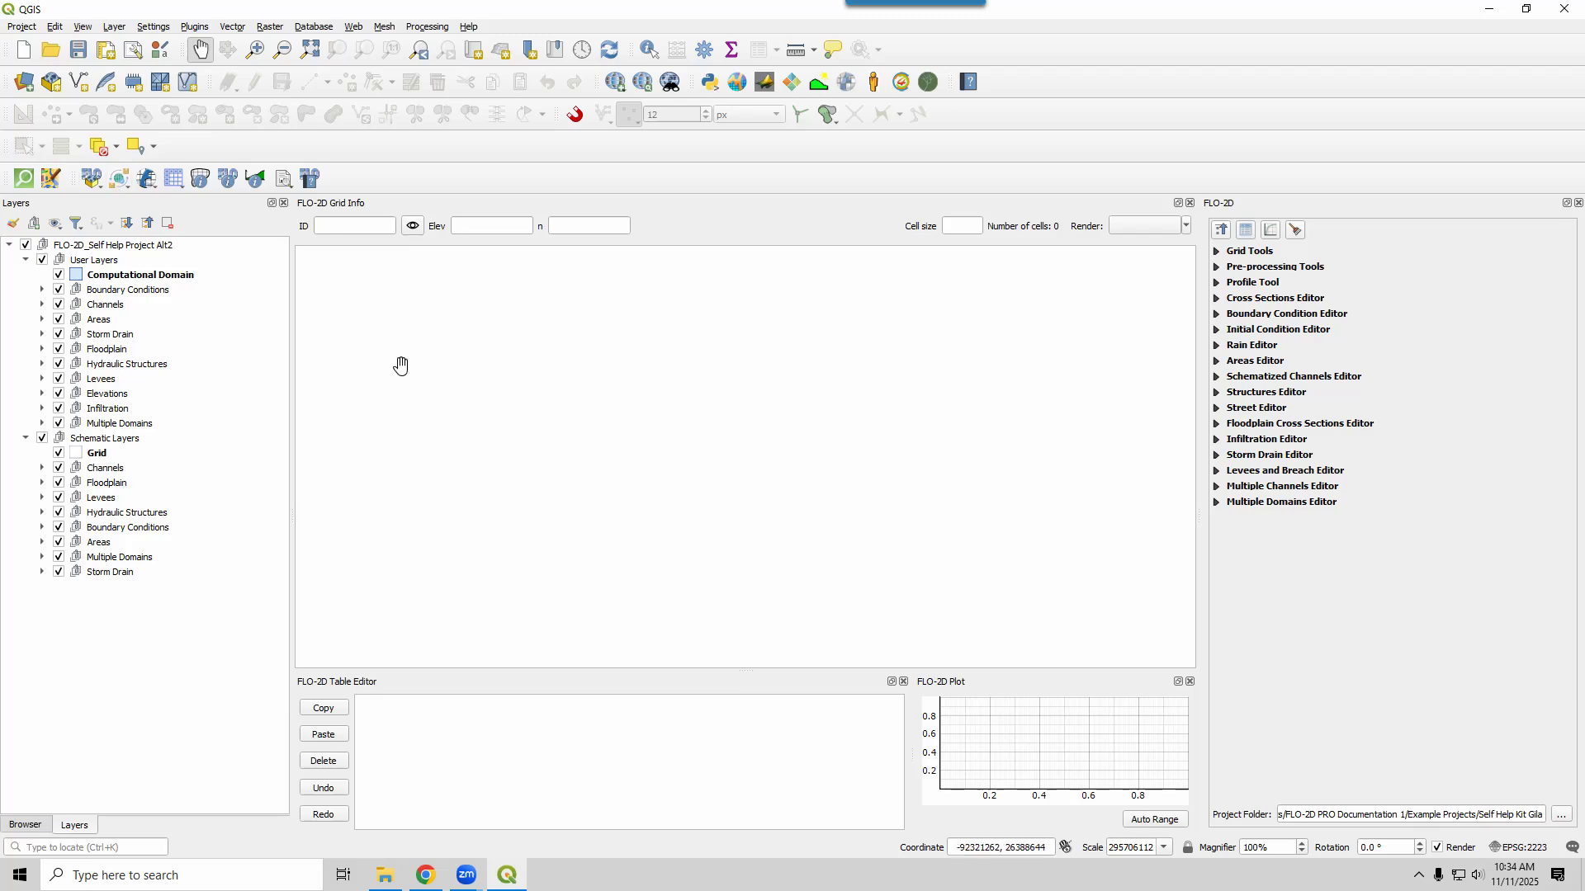
Import the data from Self Help Project.gpkg into the Alt2 project and dismiss the Python error notices
click(119, 180)
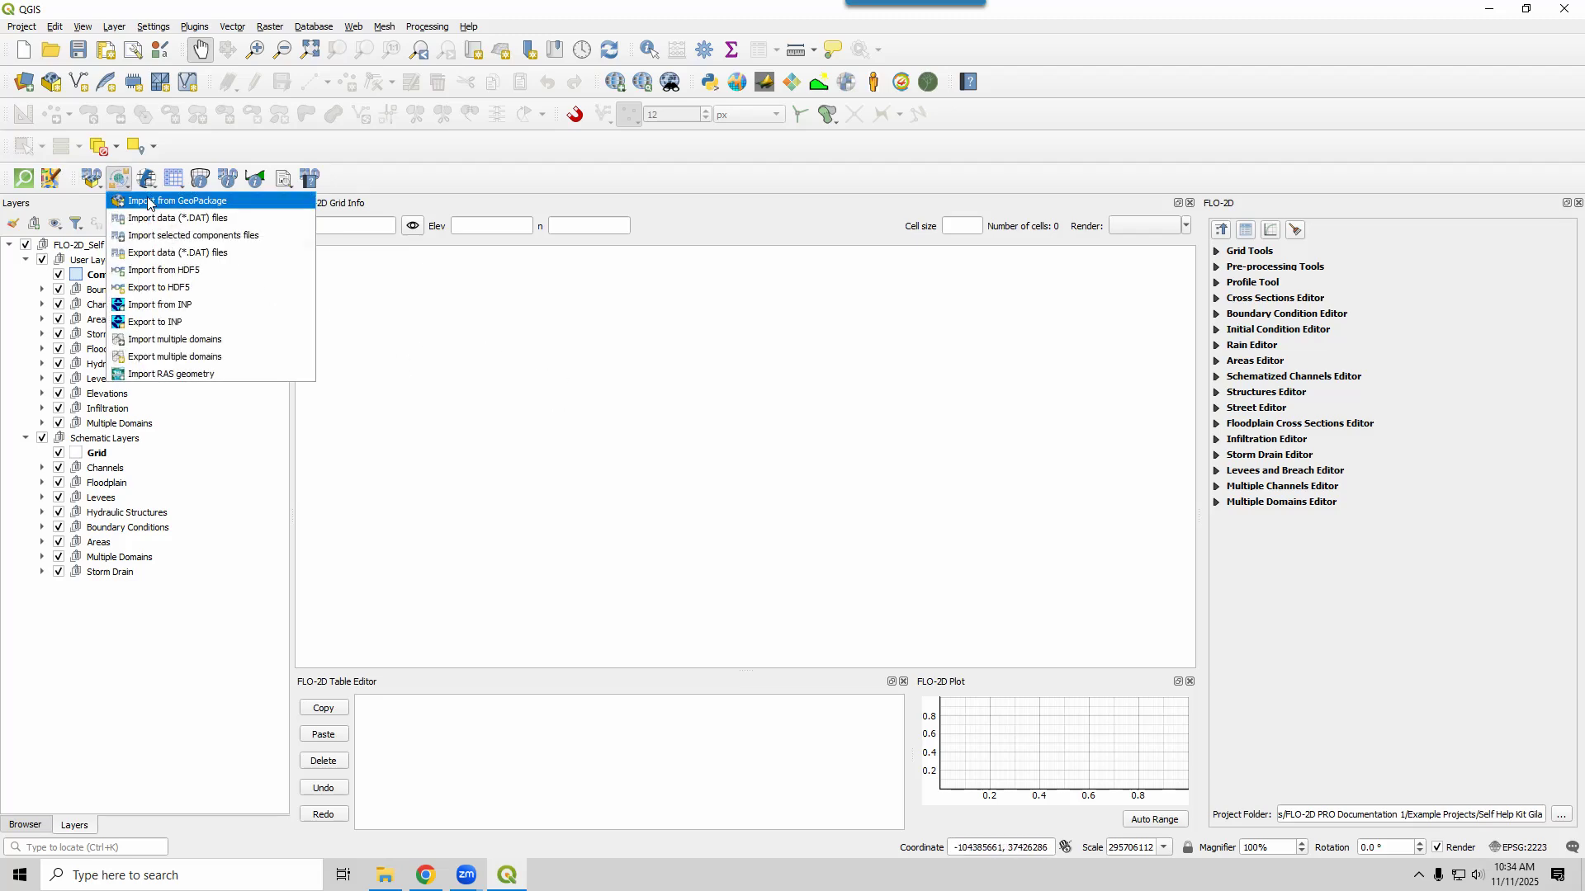
click(148, 202)
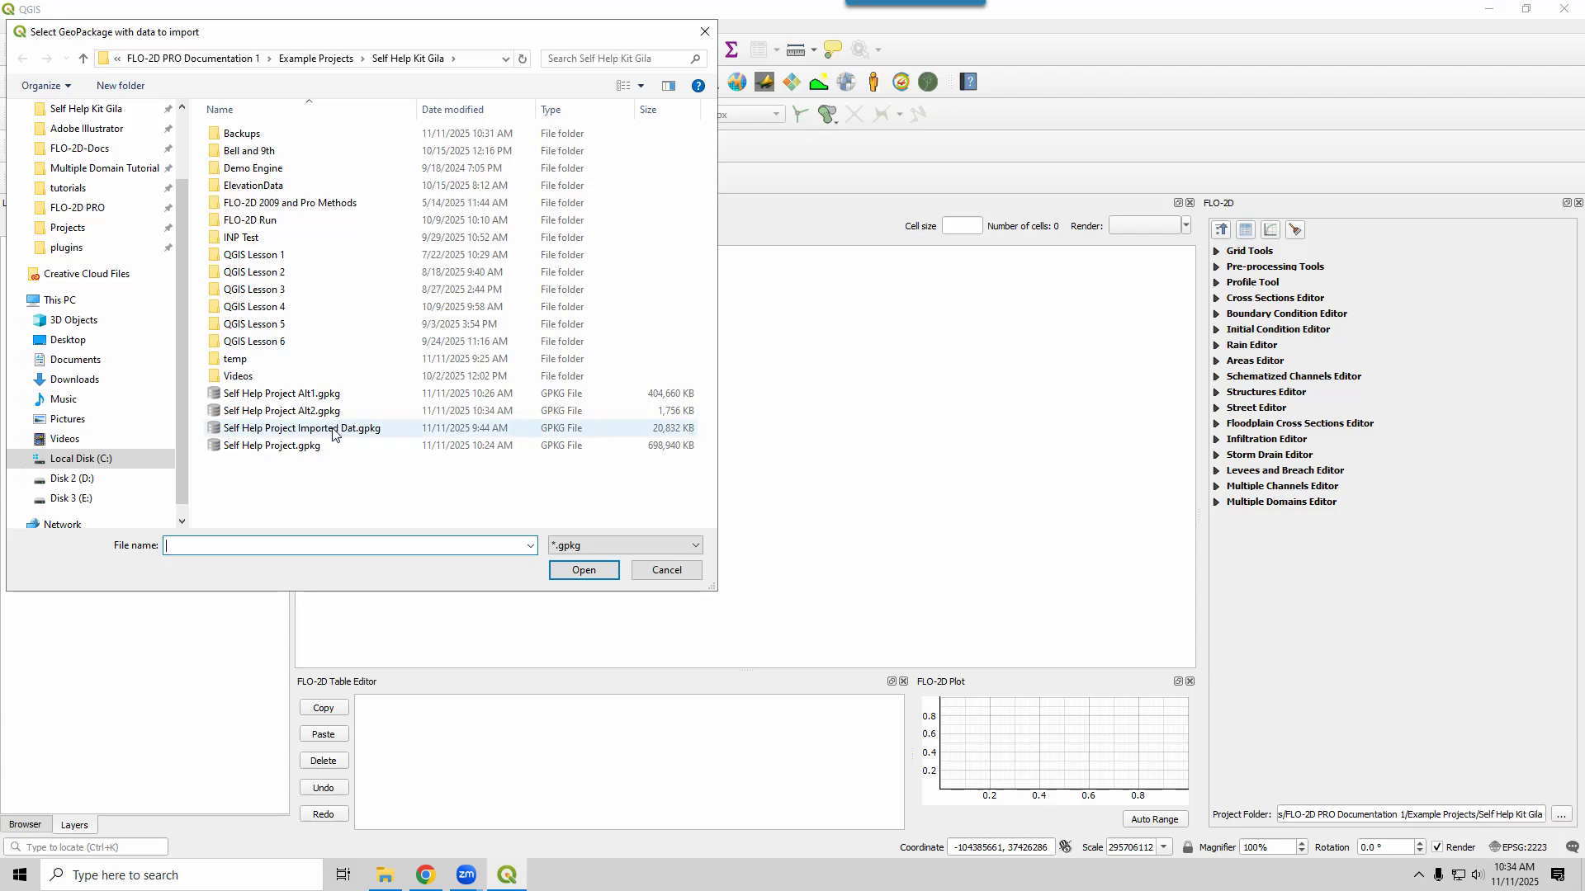
click(276, 445)
click(583, 570)
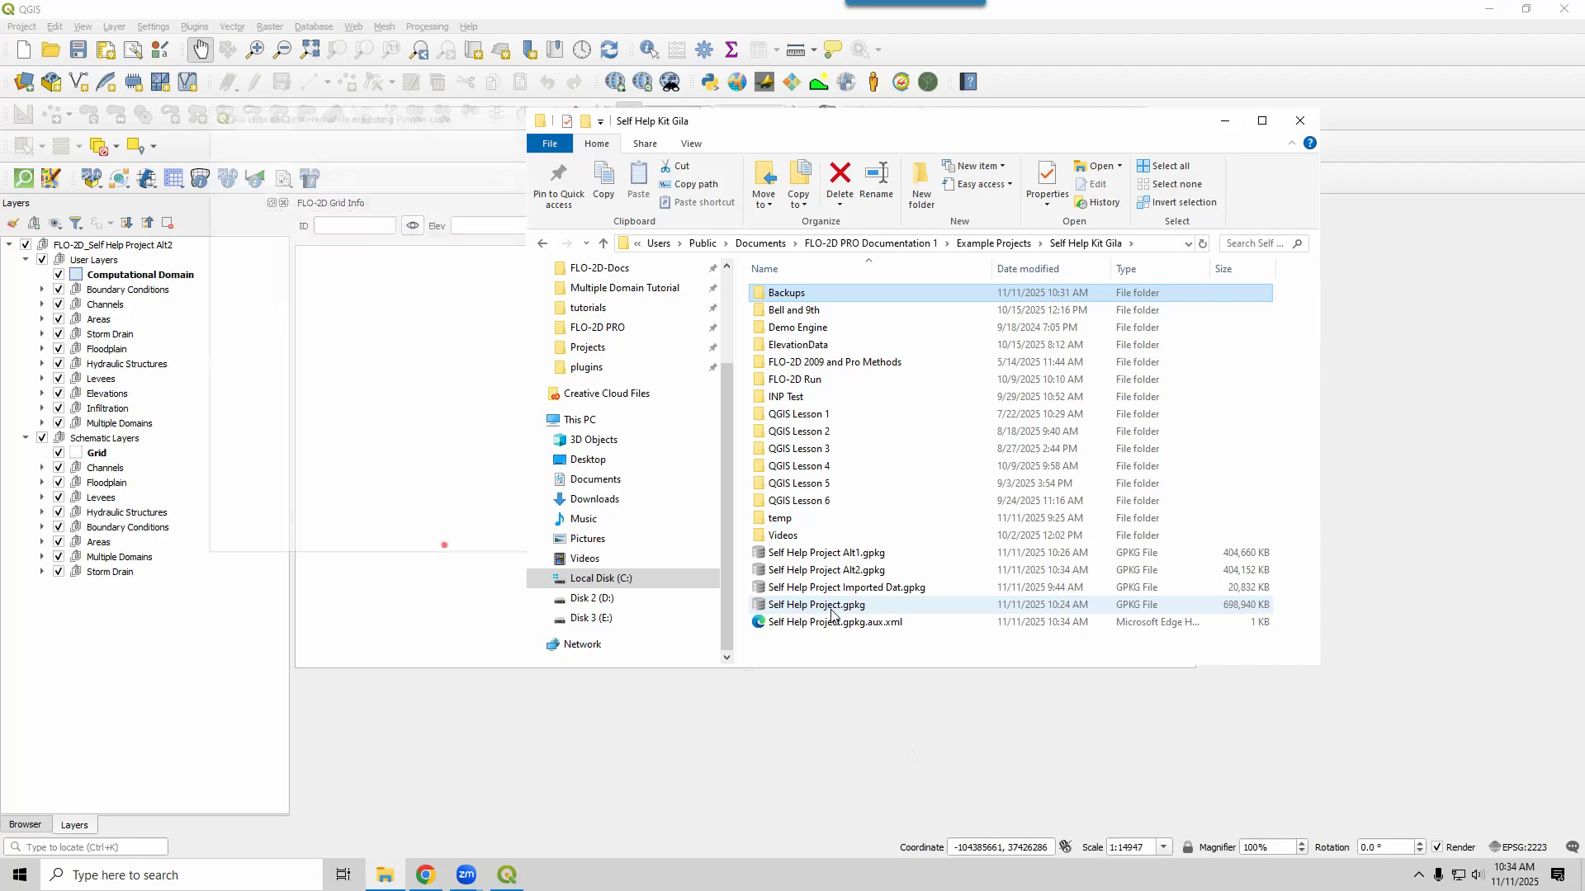
click(378, 360)
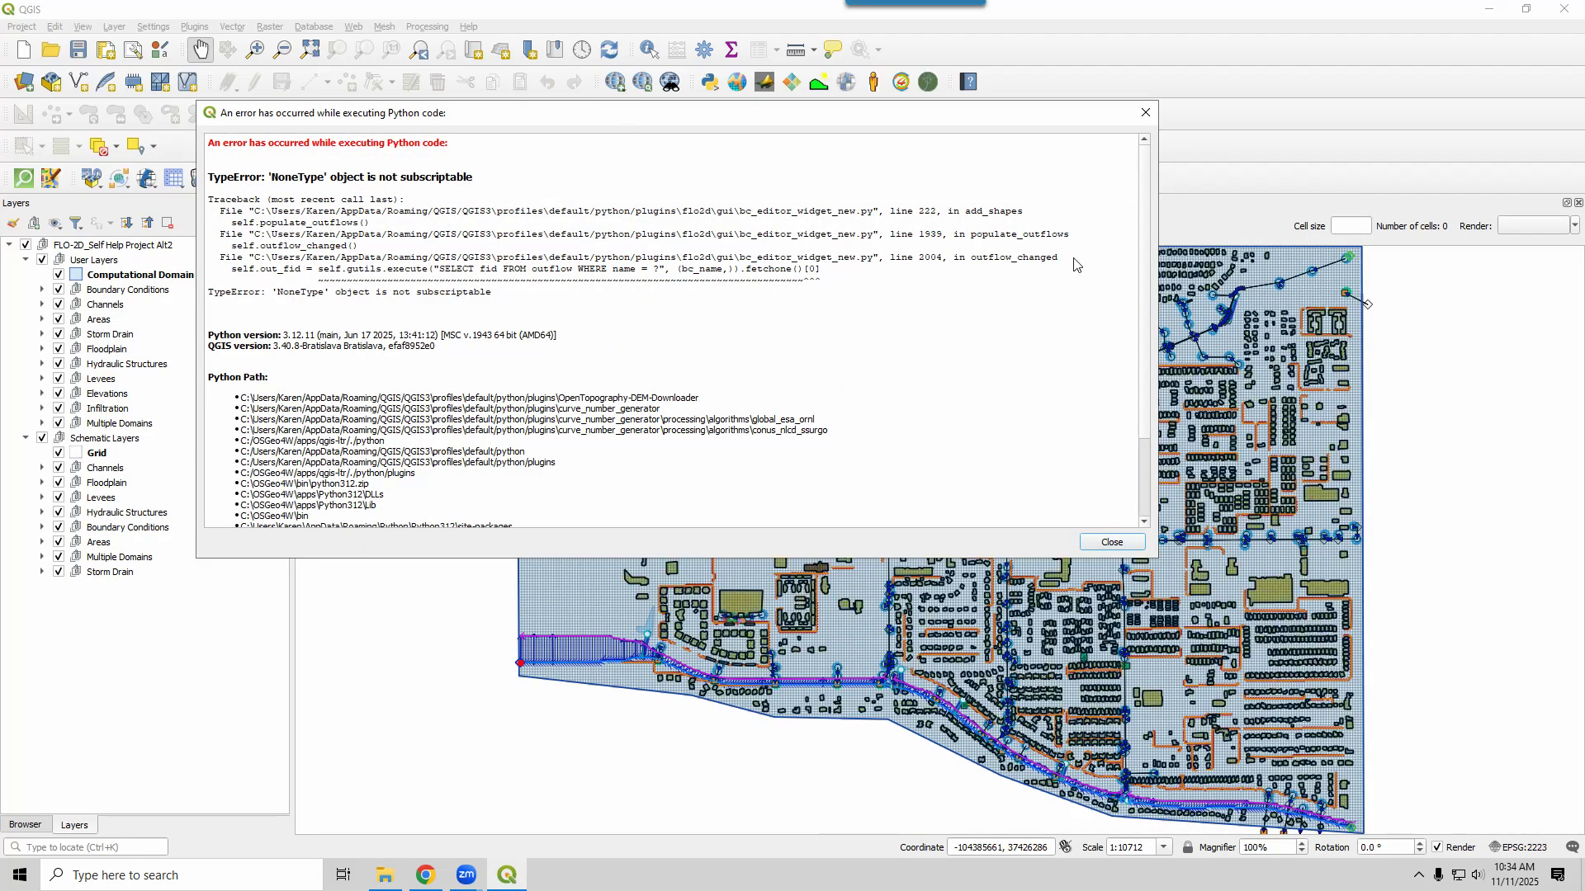
click(1143, 117)
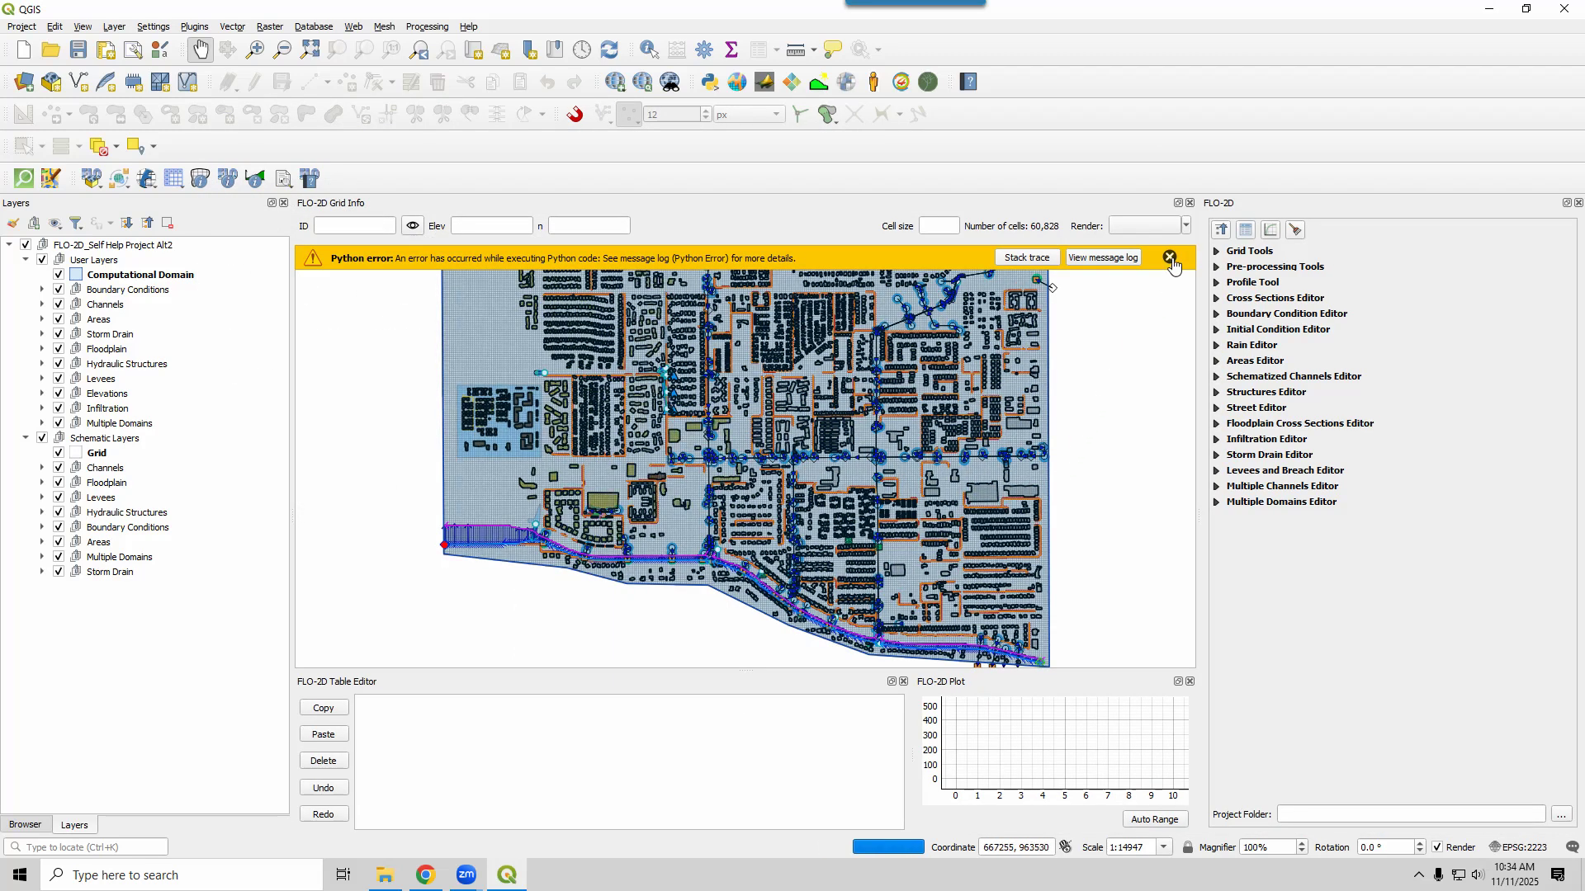
click(1171, 258)
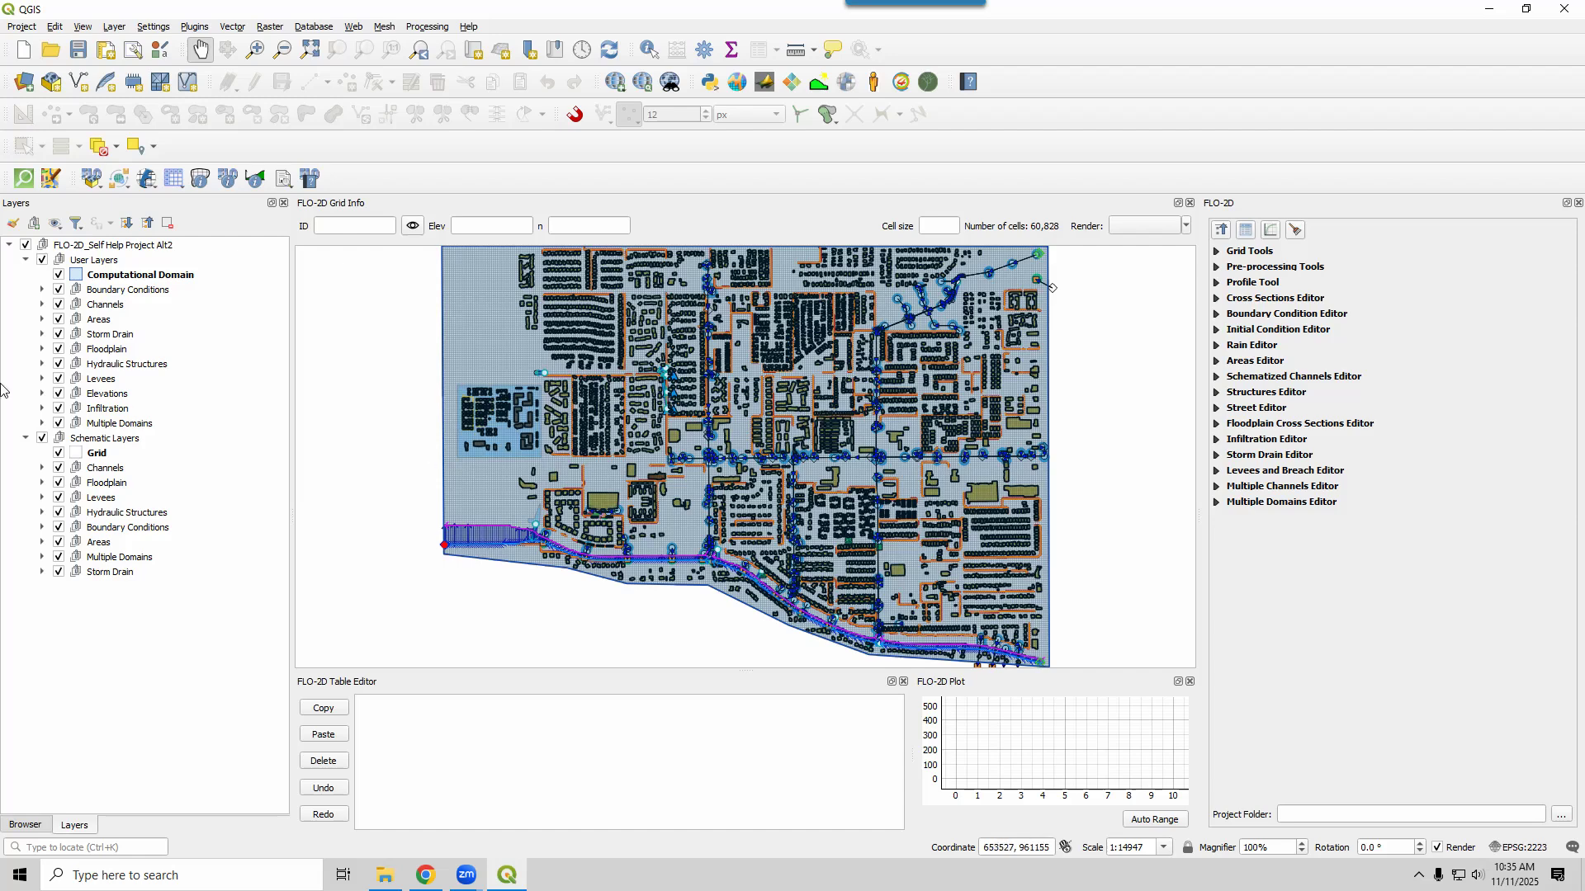
Examine the contents of Self Help Project.gpkg for the Elevation and Mannings n layers, then collapse its listing
click(48, 824)
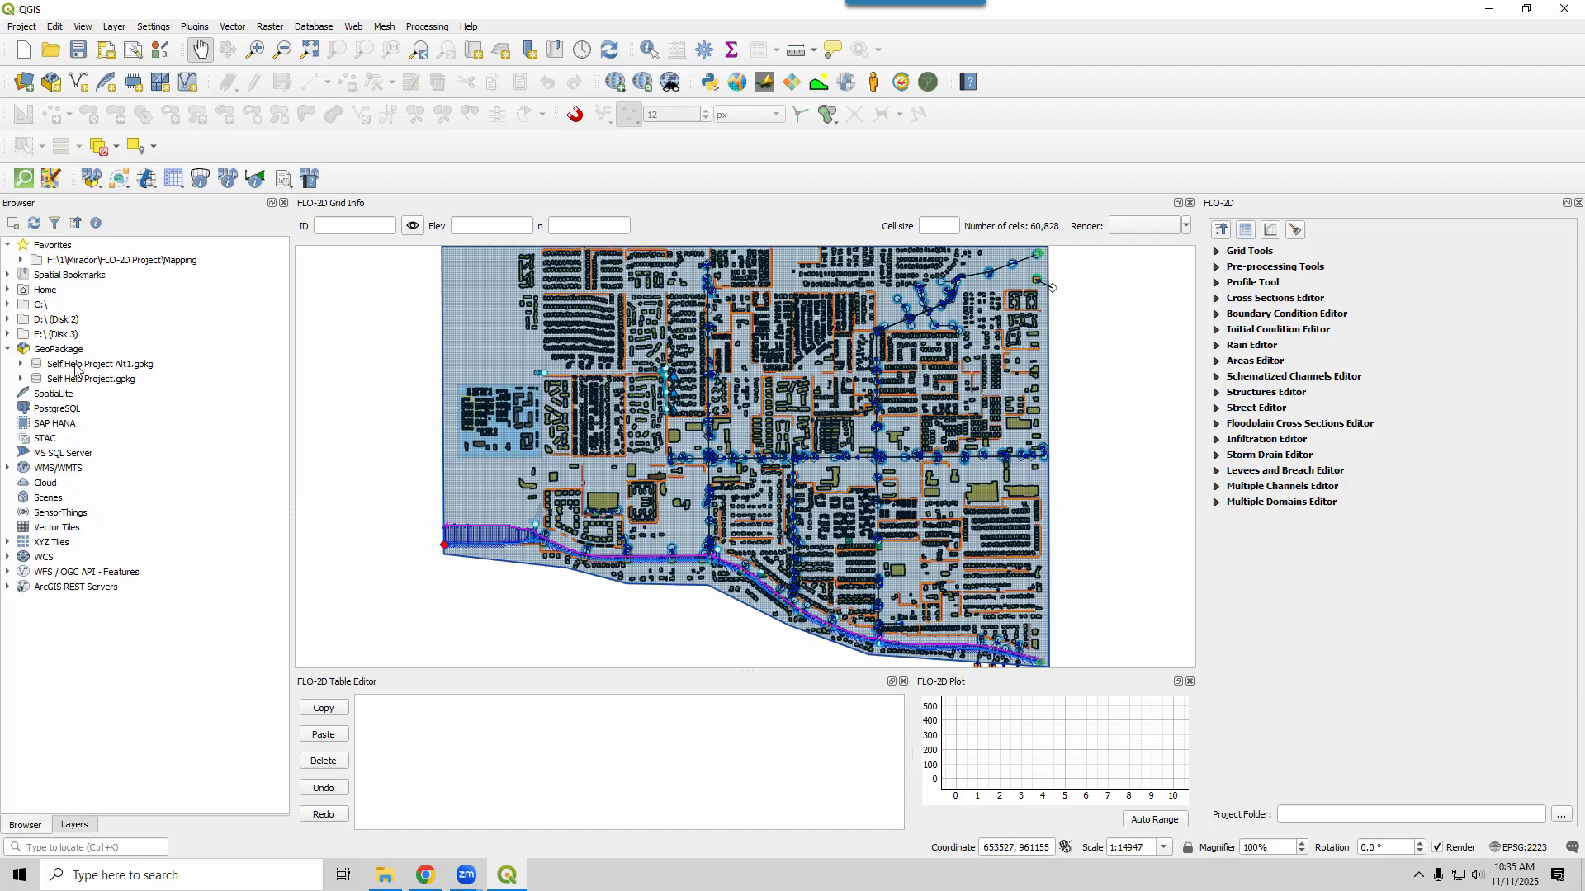
click(21, 378)
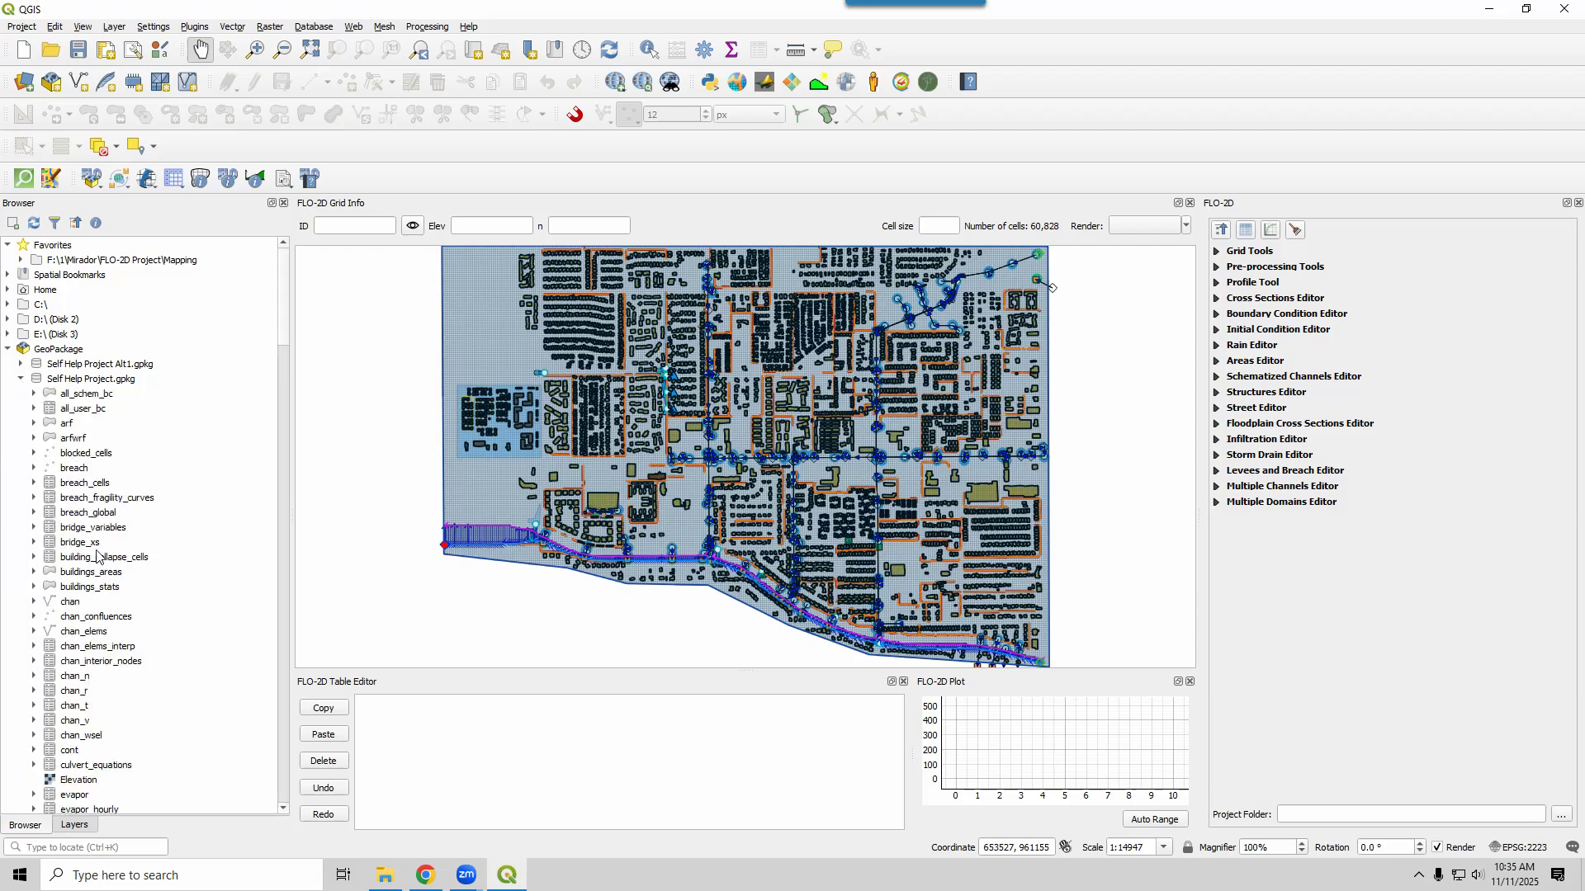
click(80, 780)
scroll(103, 696, down, 7)
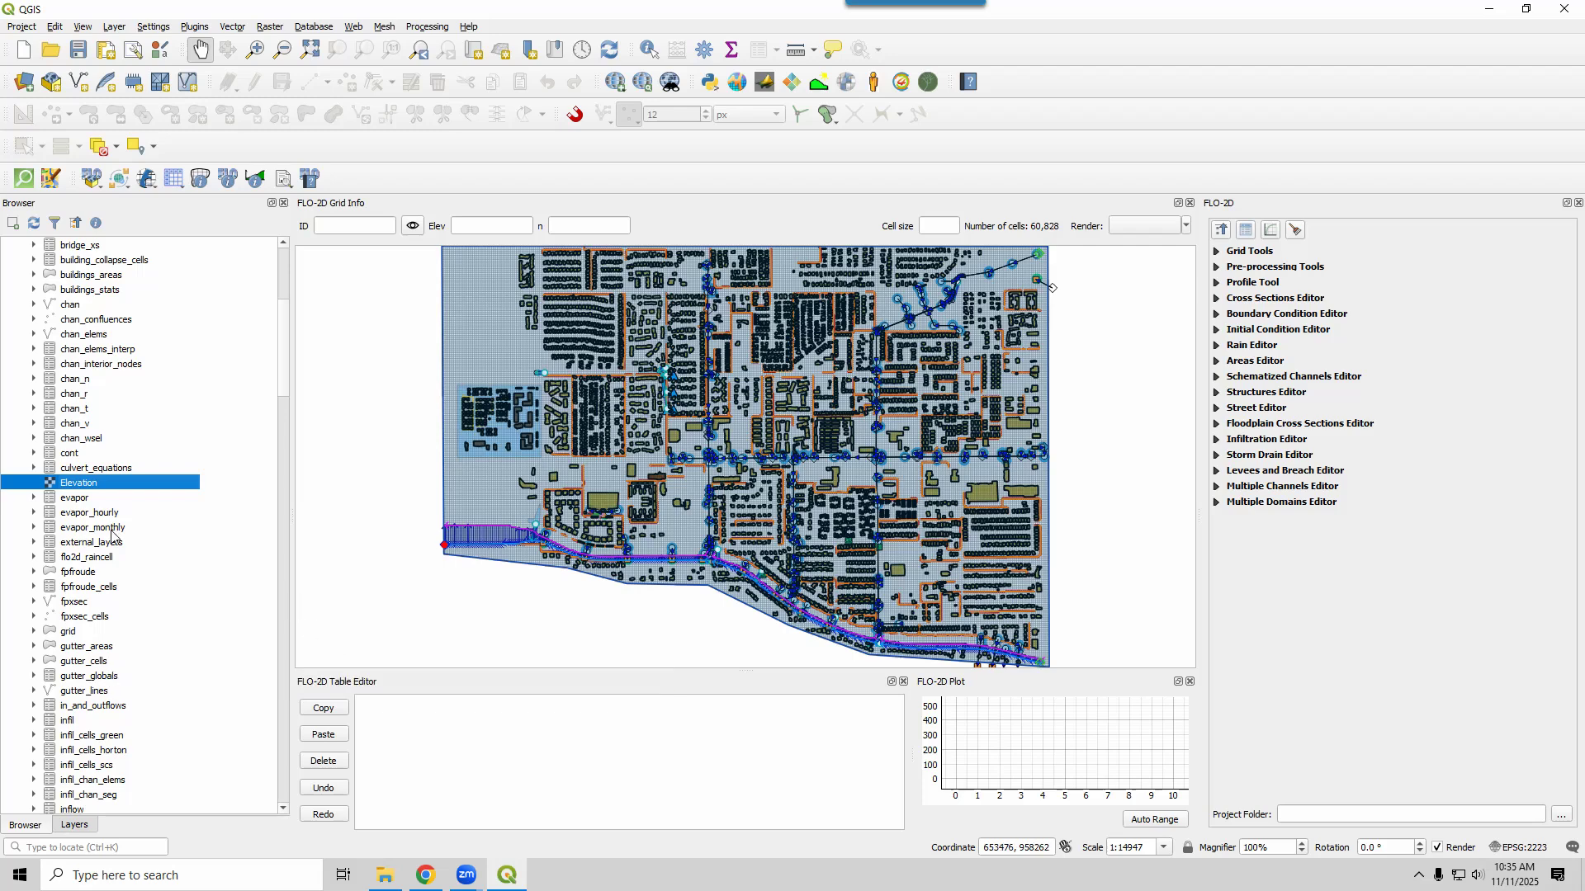
key(m)
scroll(198, 555, down, 7)
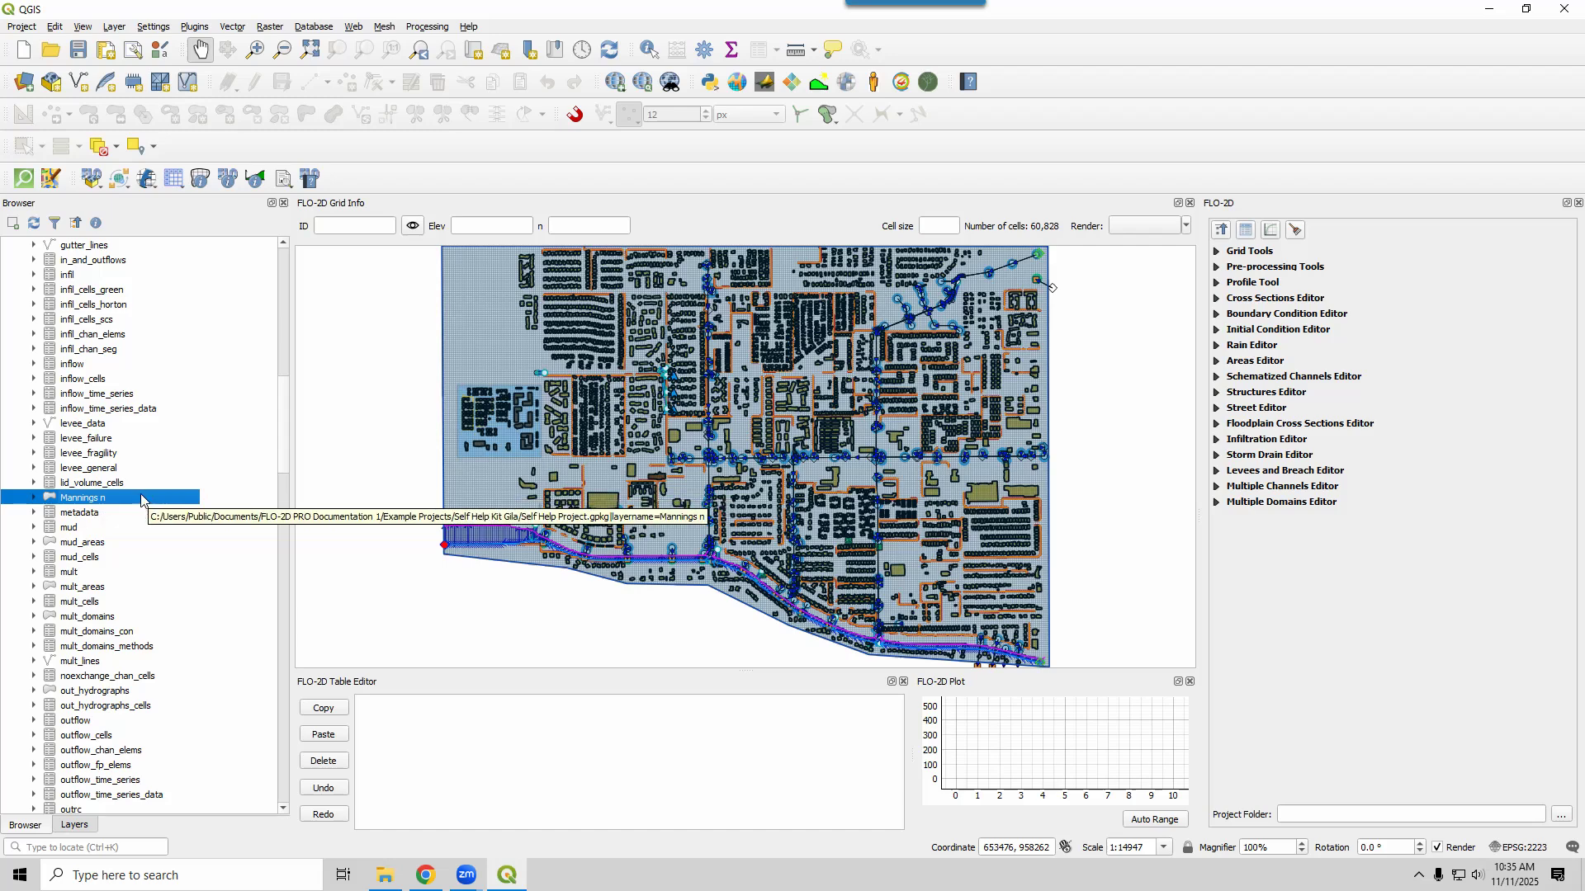
scroll(220, 484, up, 20)
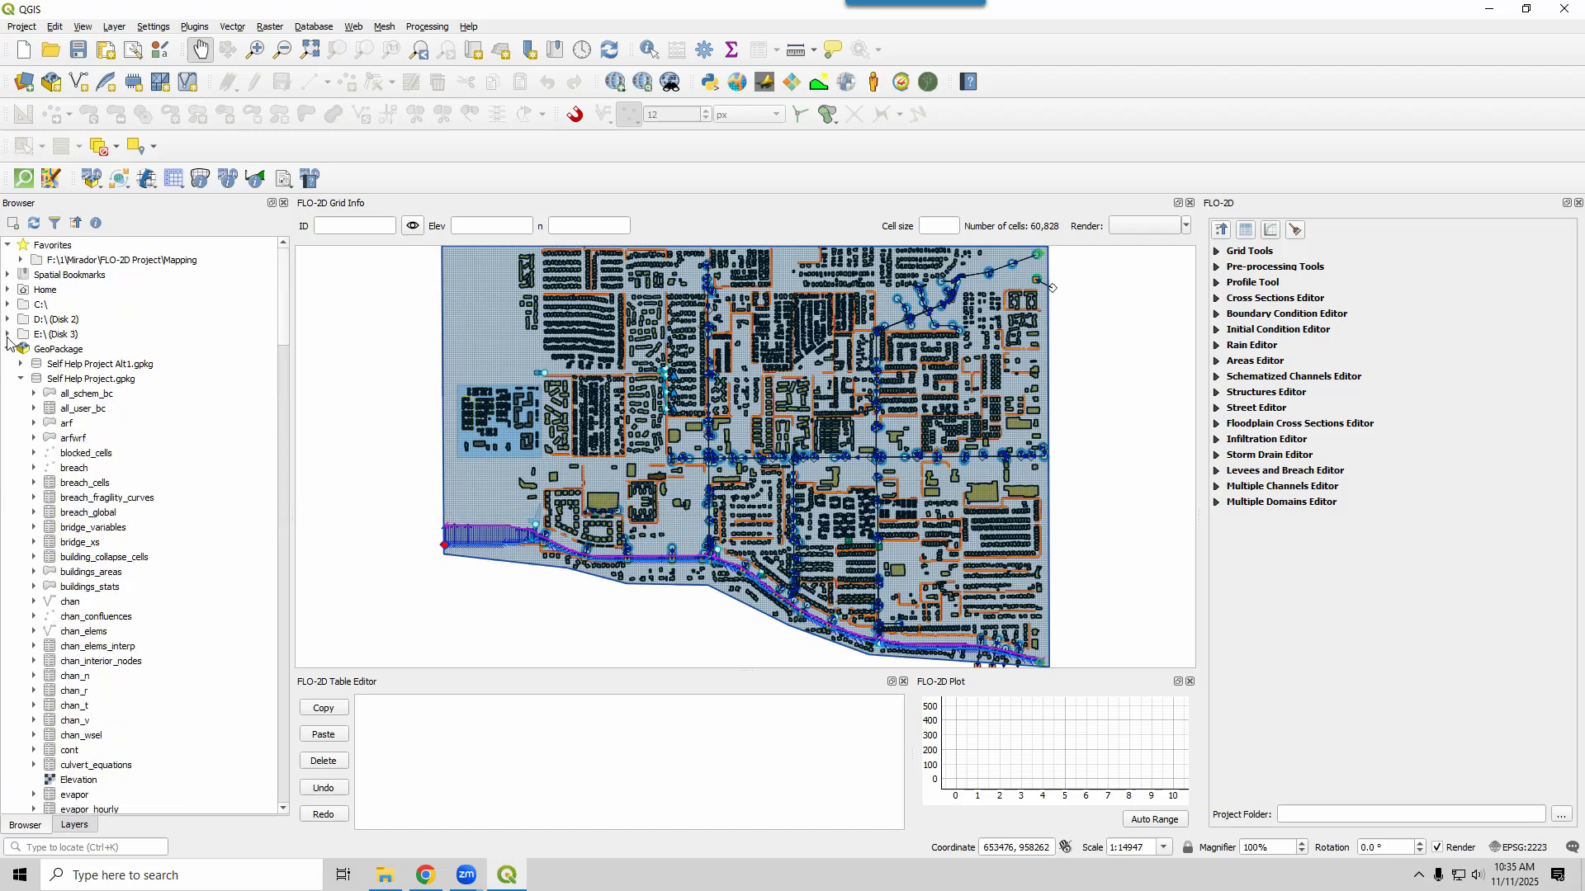
click(20, 378)
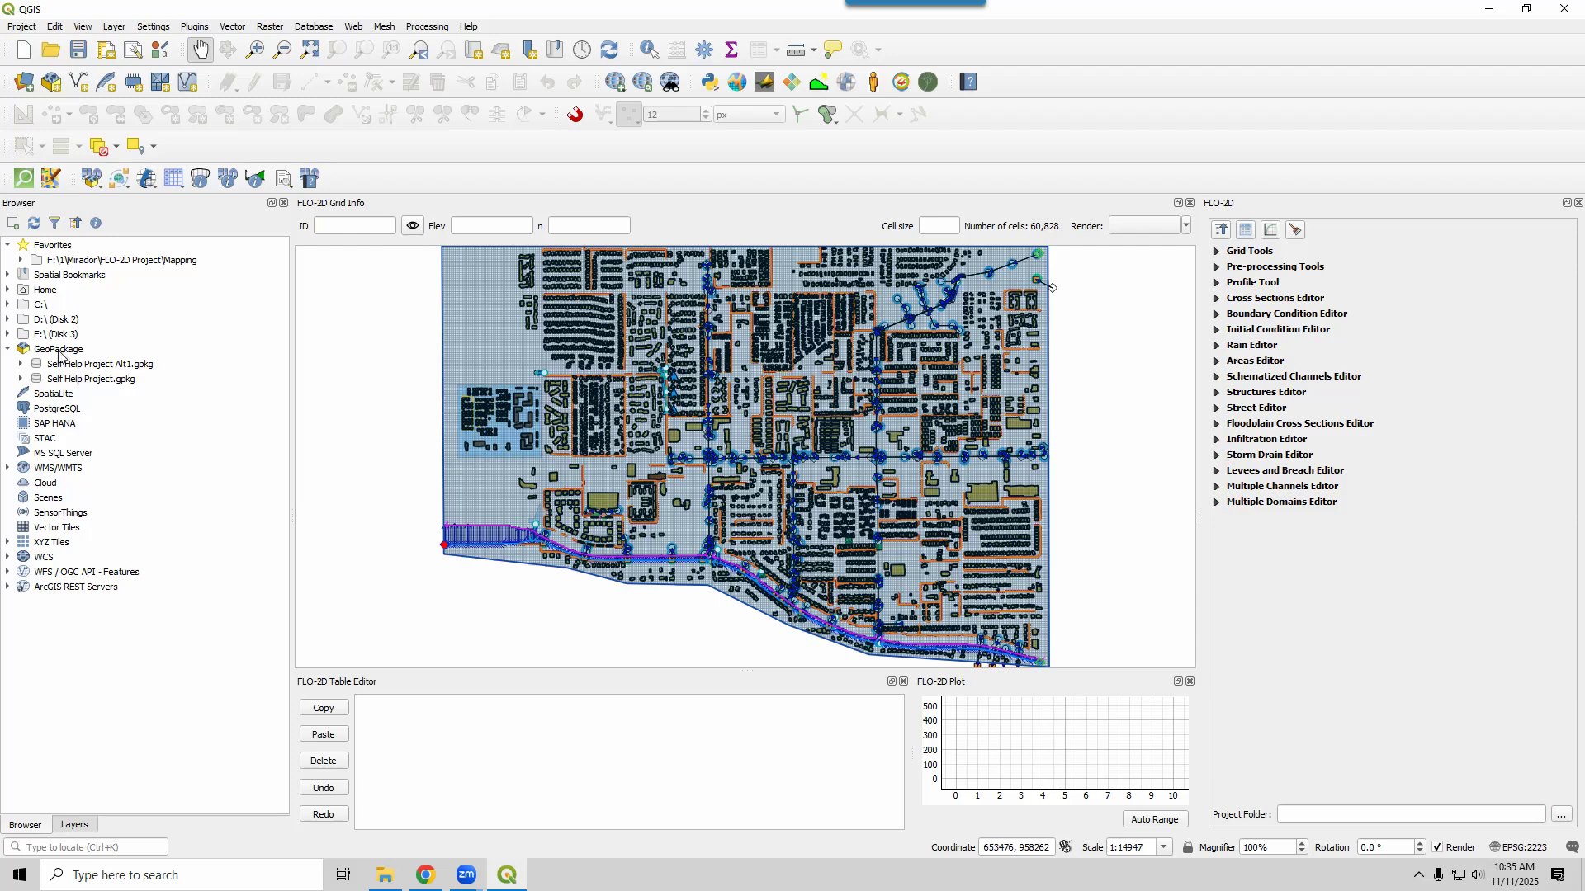
Add a GeoPackage connection to Self Help Project Alt2.gpkg from the Self Help Kit Gila folder
right_click(59, 356)
click(76, 361)
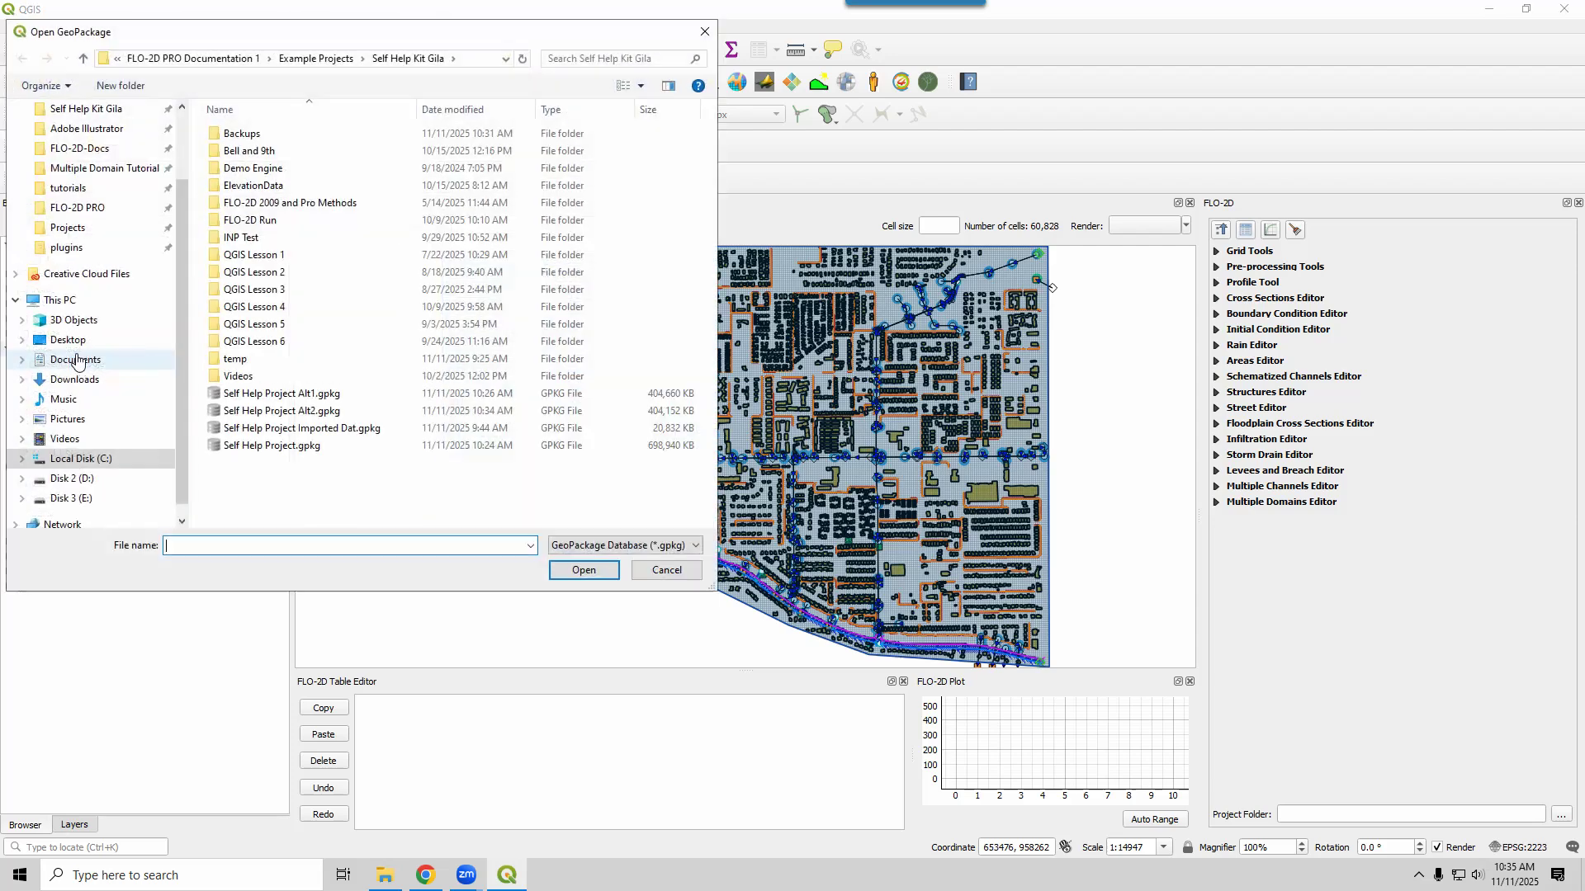
click(335, 411)
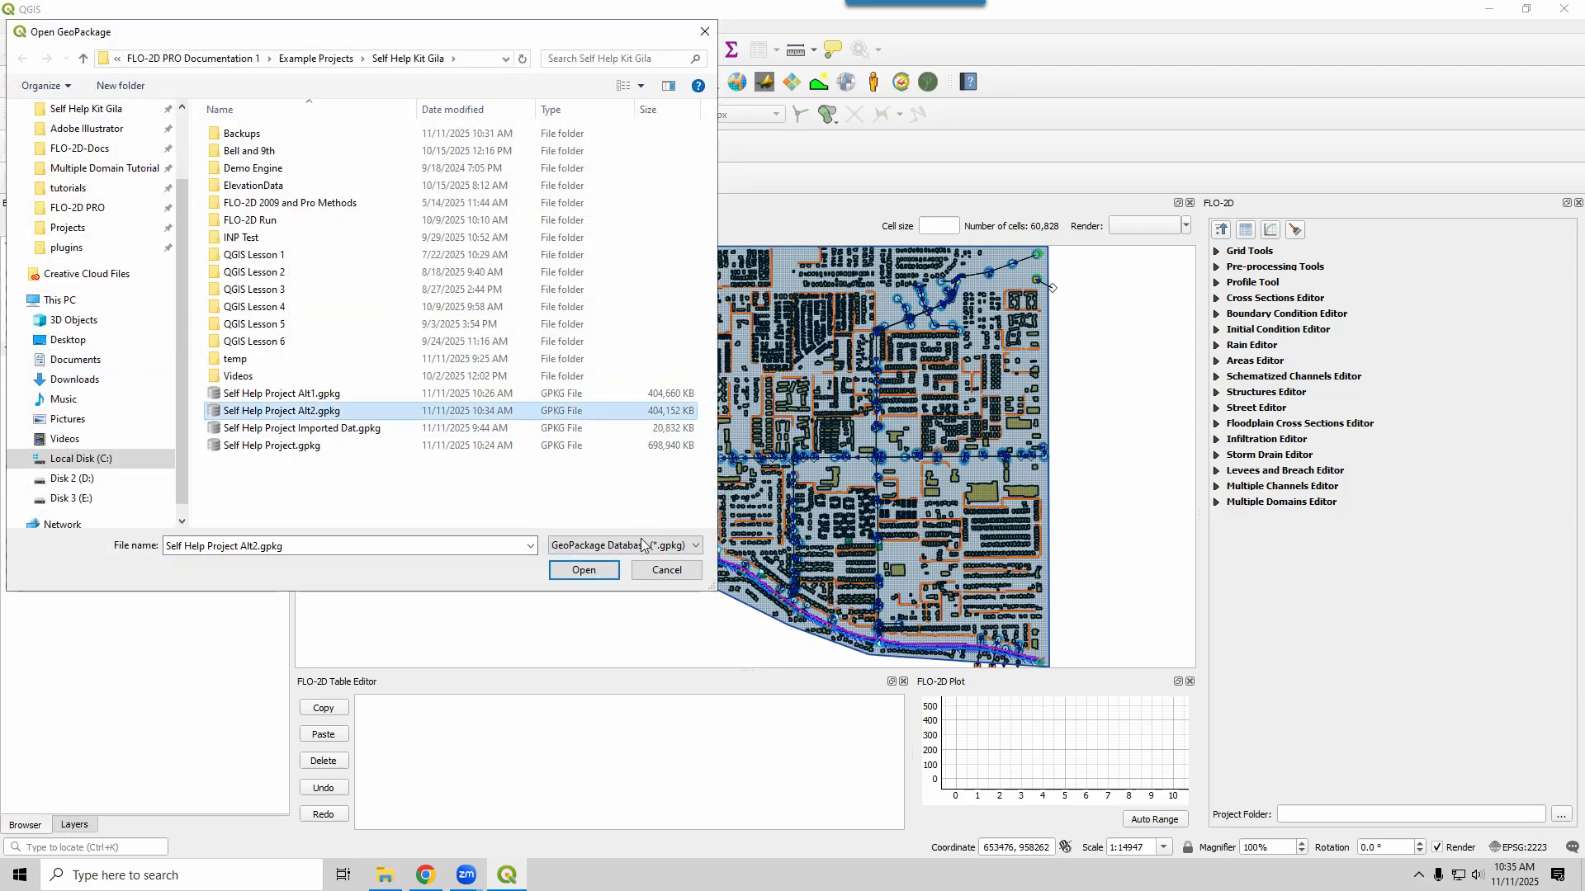
click(582, 571)
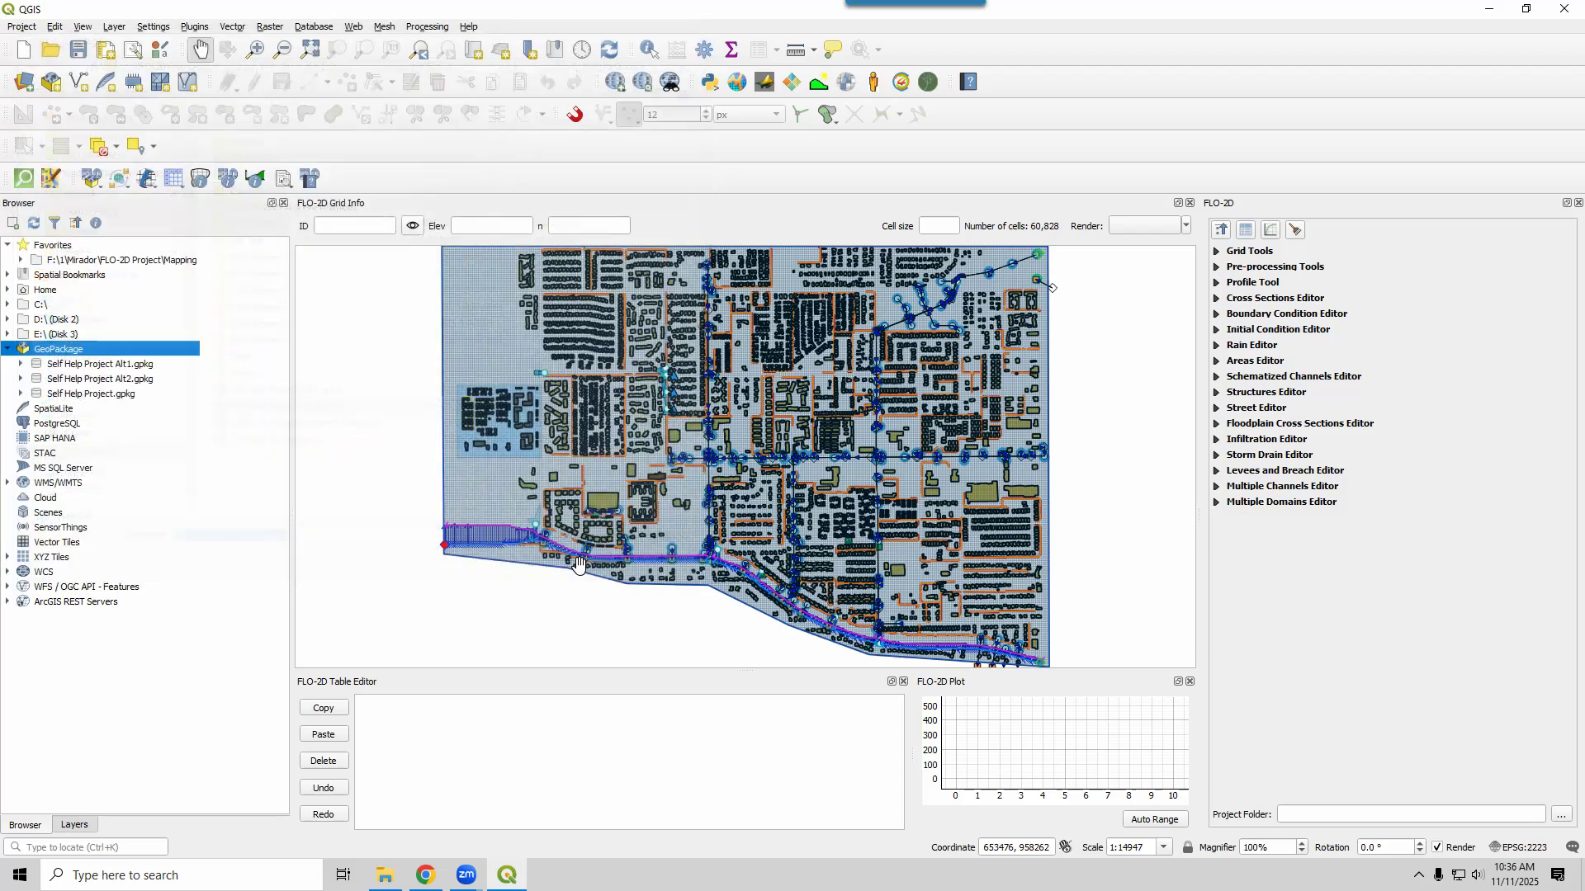
Add the Elevation raster from Self Help Project Alt1.gpkg to the map and check the project's layer list
click(22, 364)
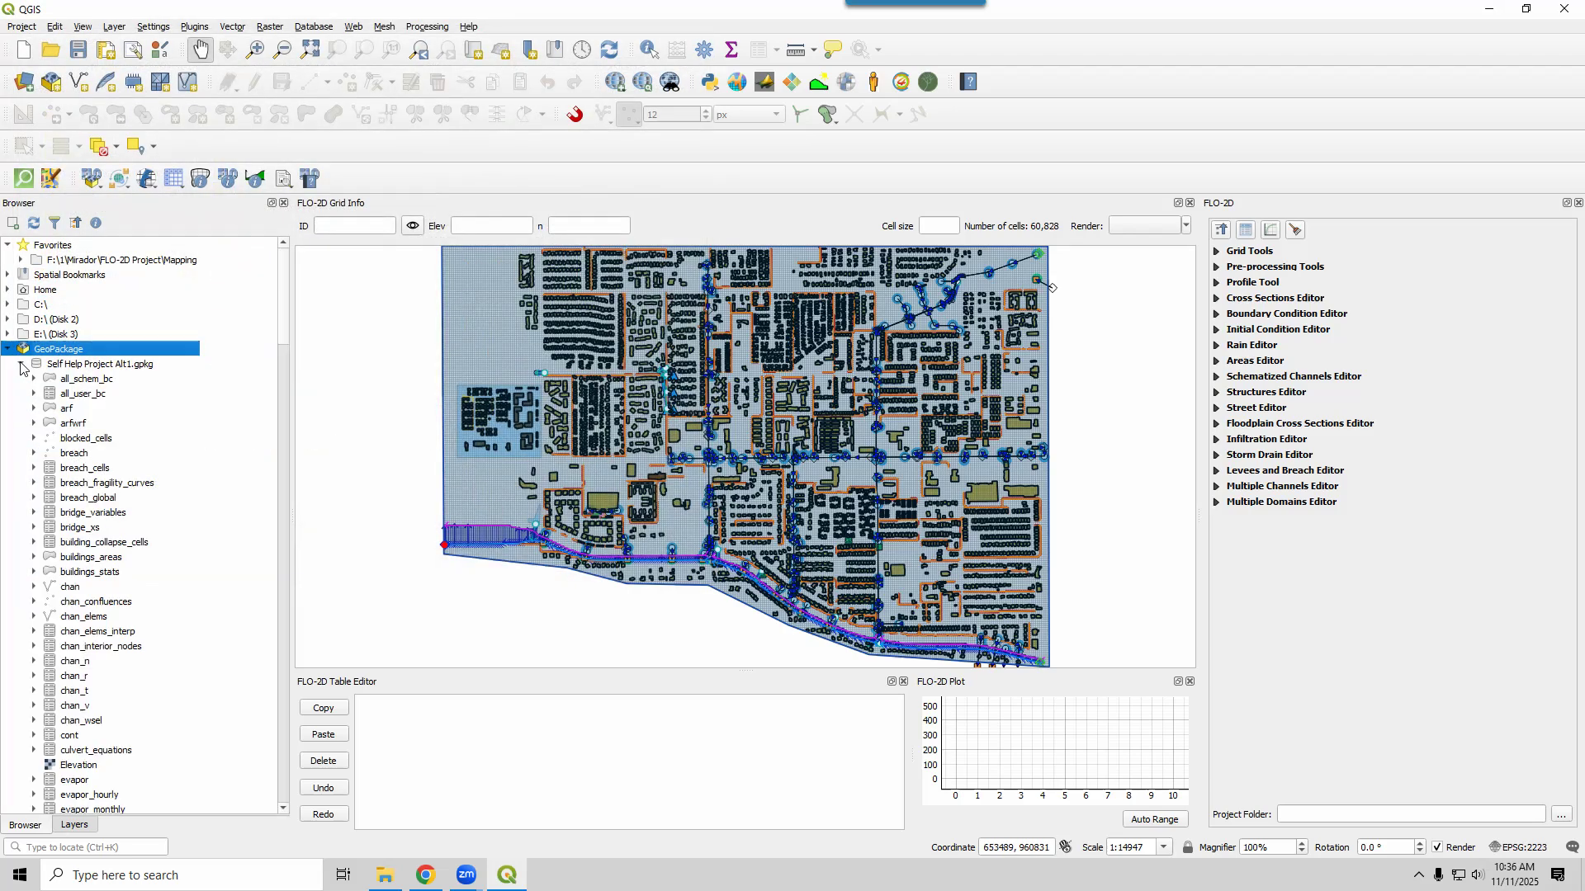
click(73, 767)
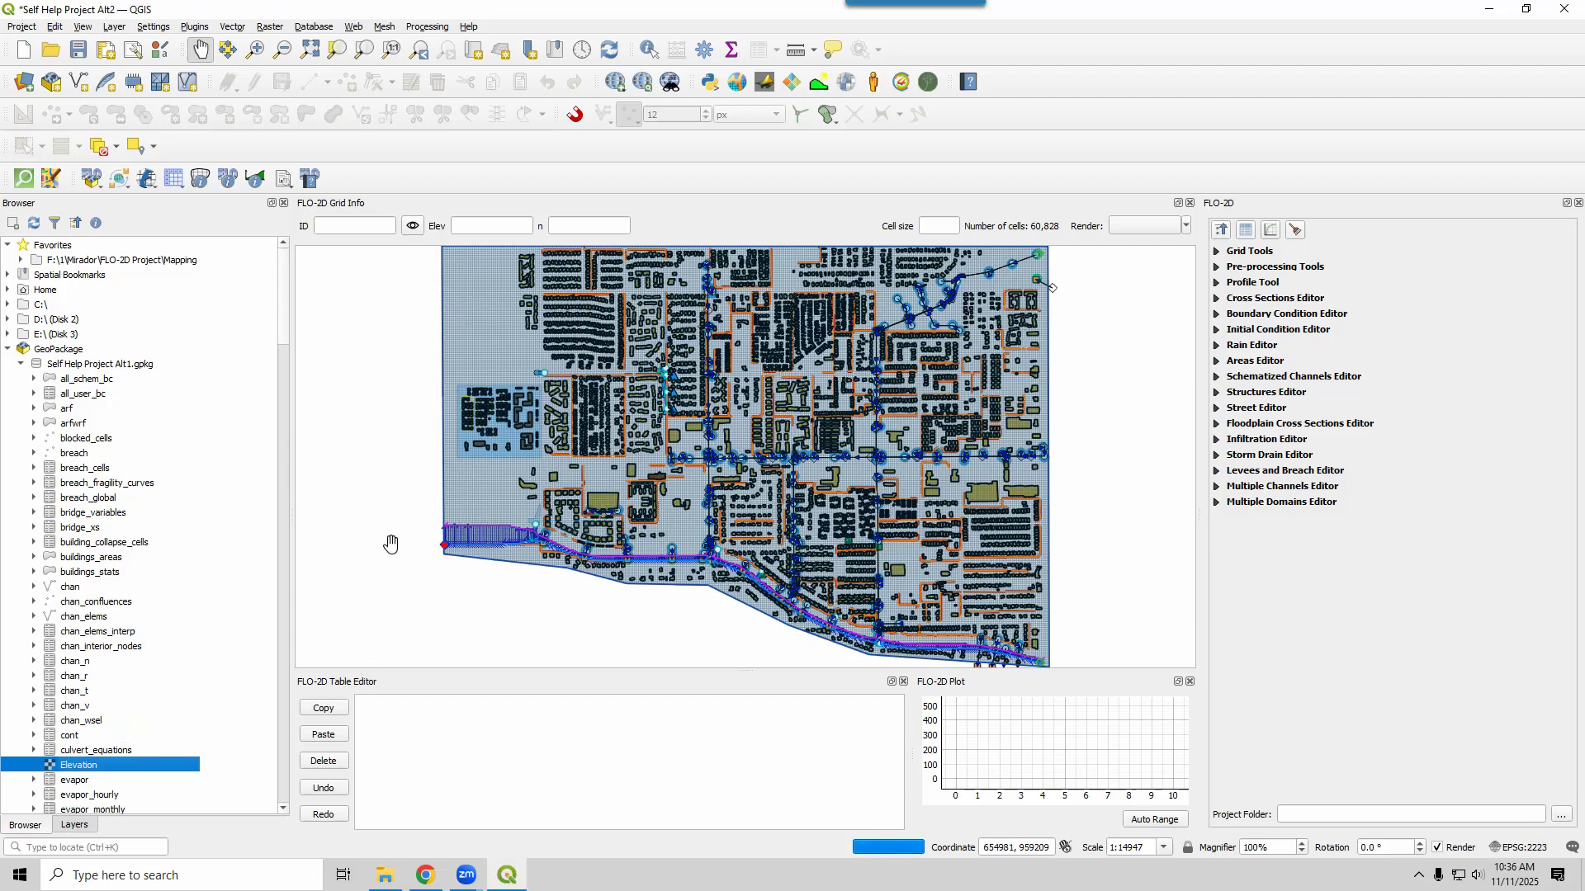
click(83, 827)
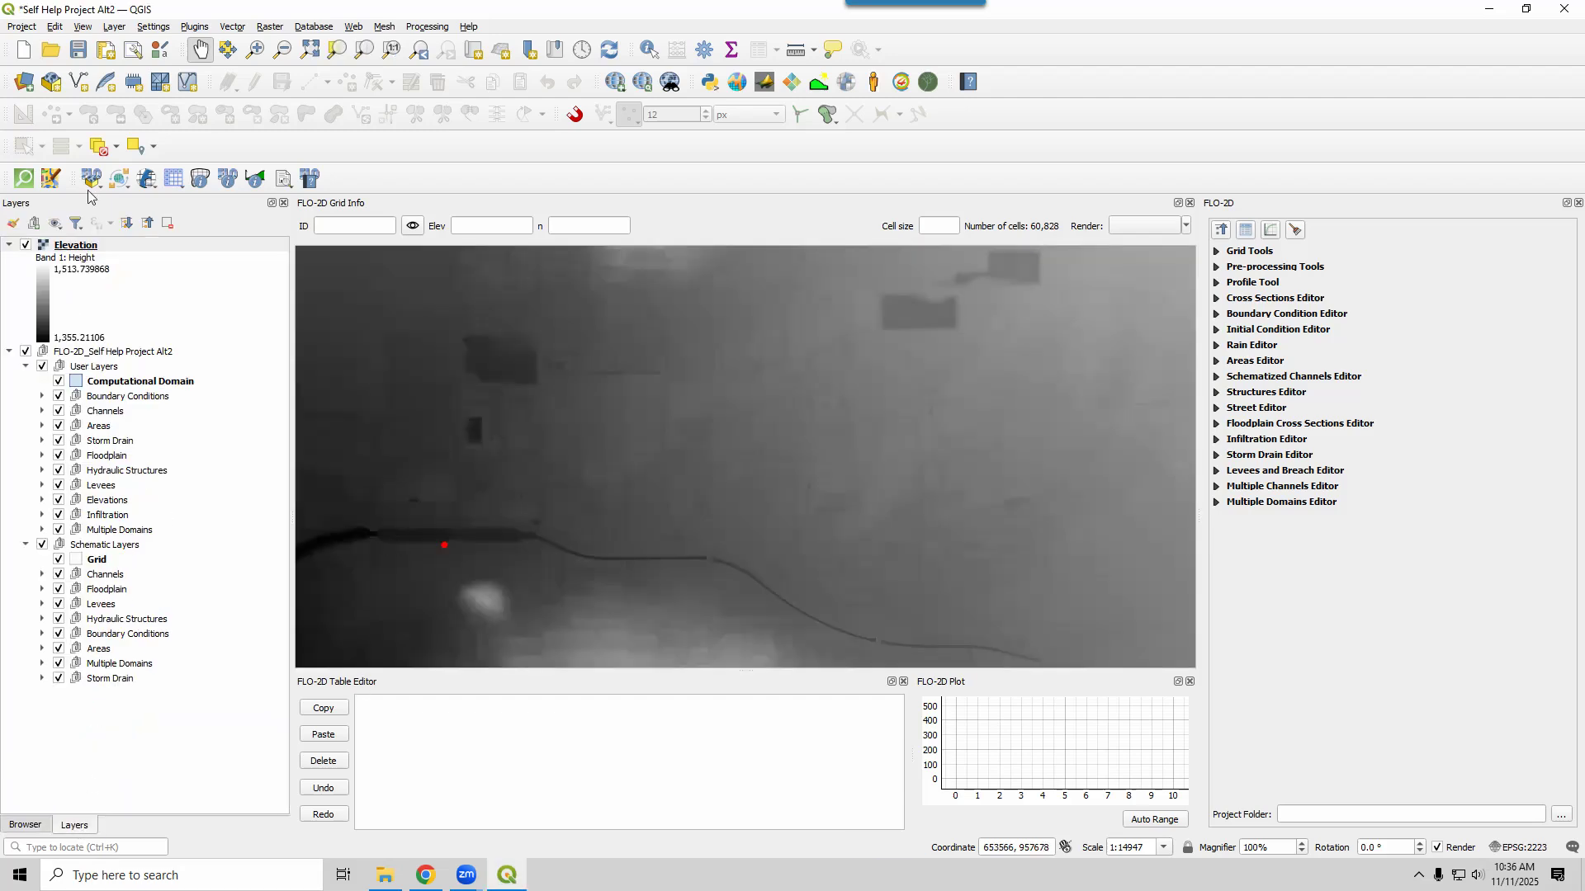
Add the Mannings n layer from Self Help Project Alt1.gpkg to the map and return to the layer list
click(25, 824)
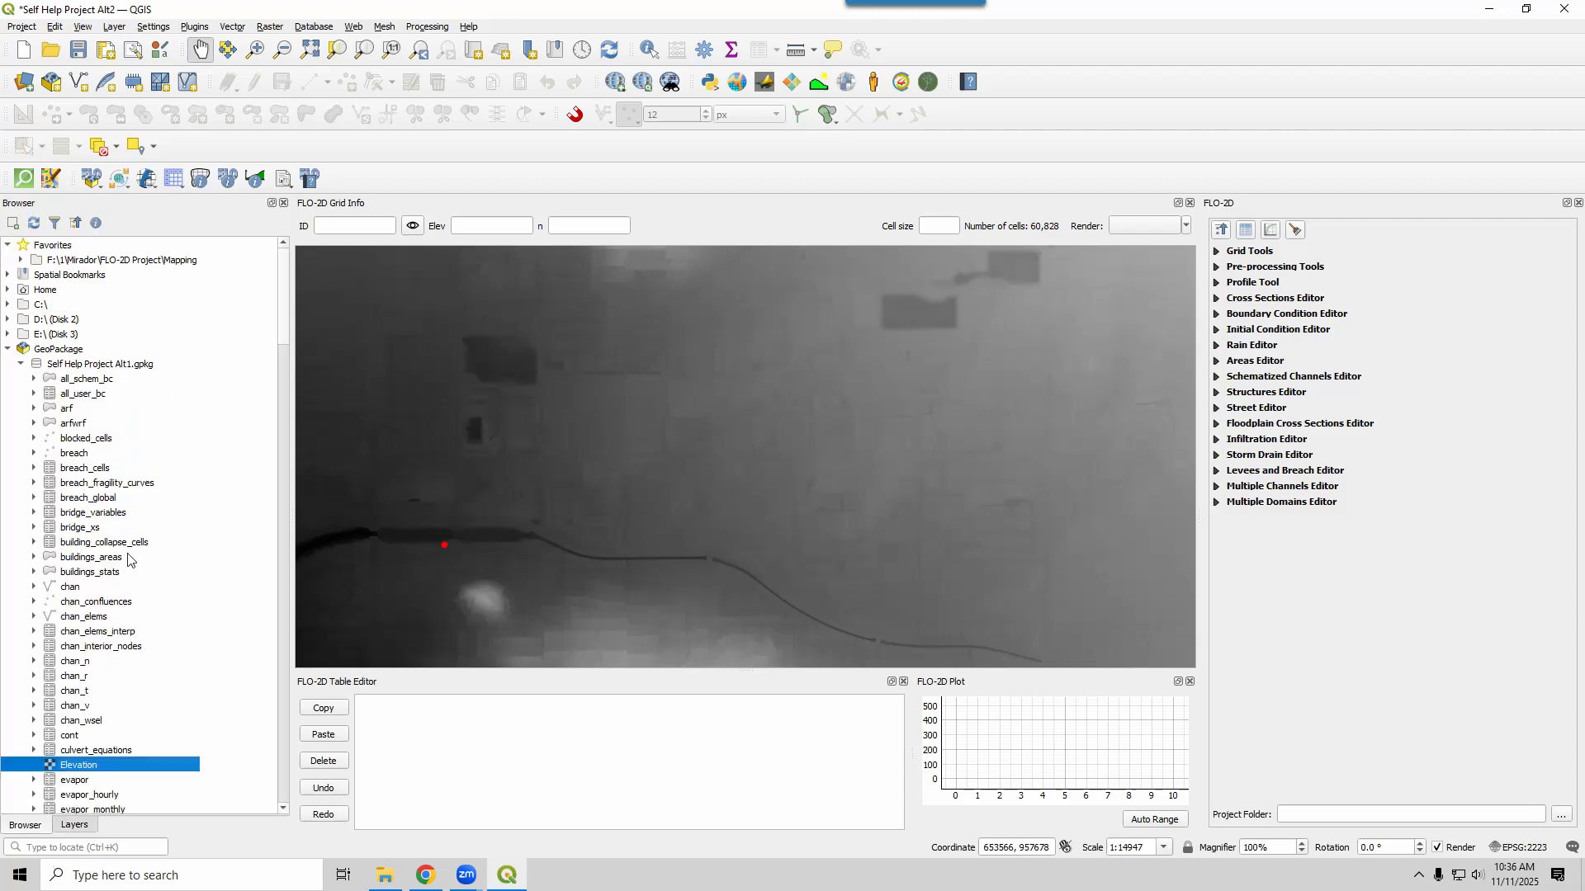
click(129, 545)
key(m)
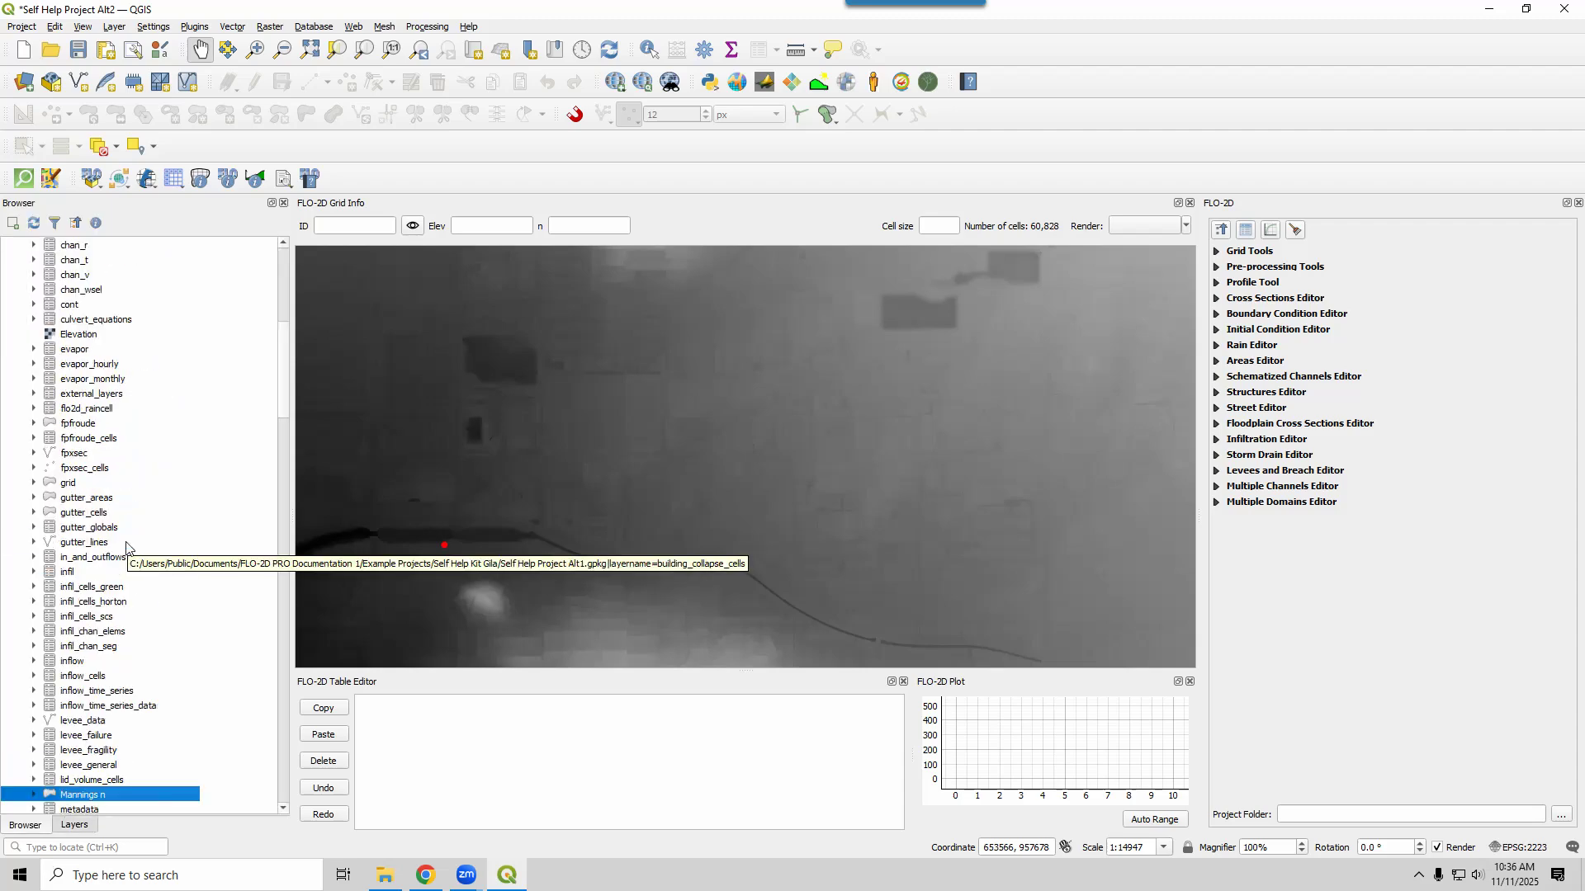
scroll(123, 549, down, 4)
drag(80, 501, 446, 516)
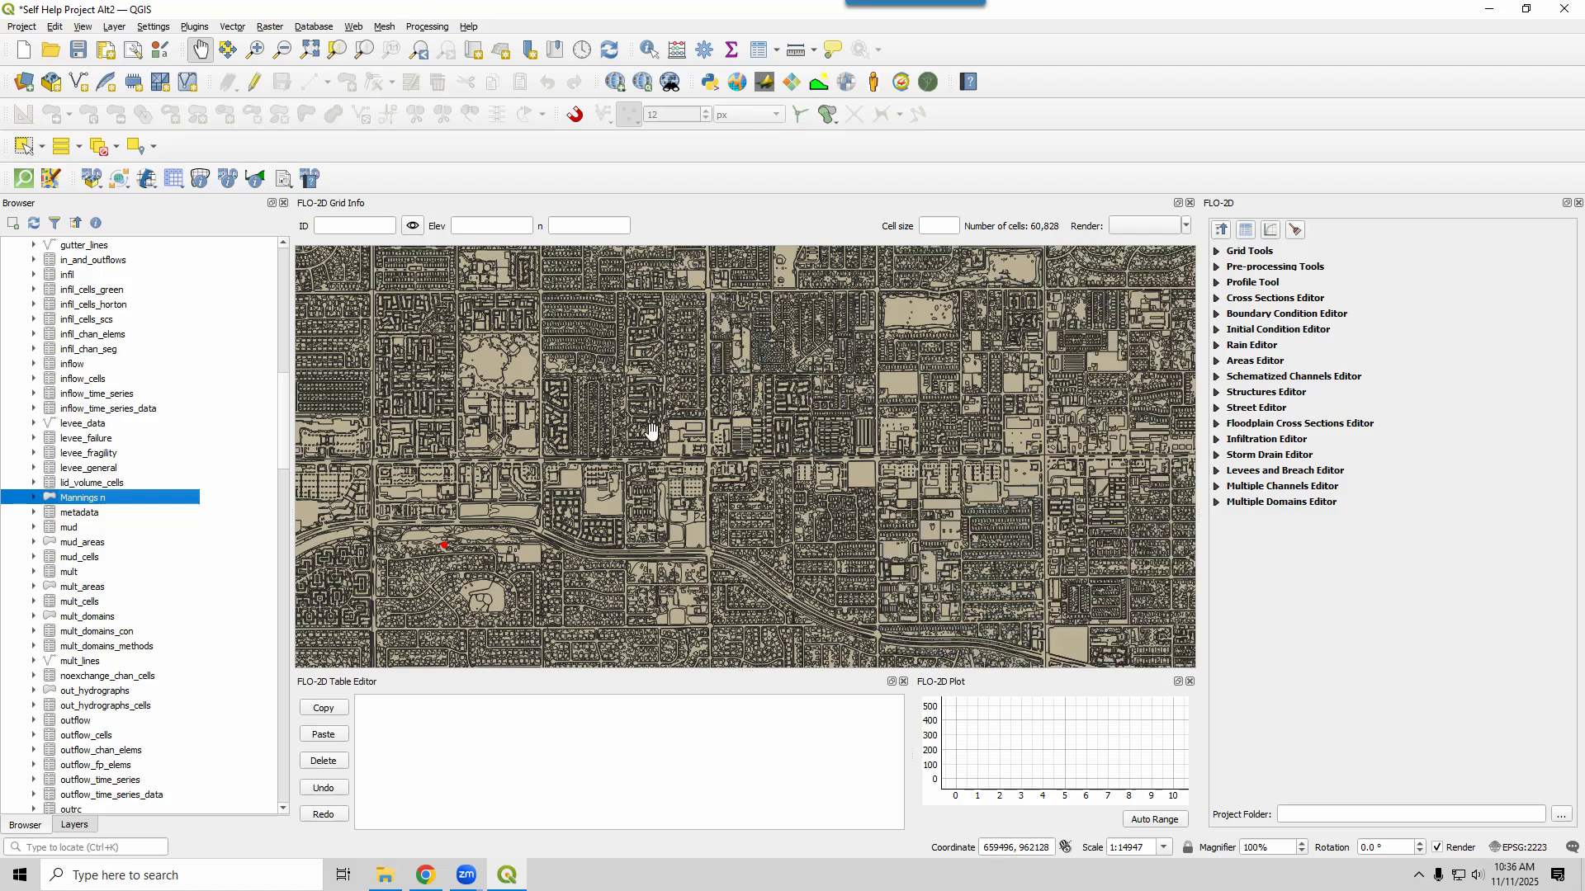
click(72, 825)
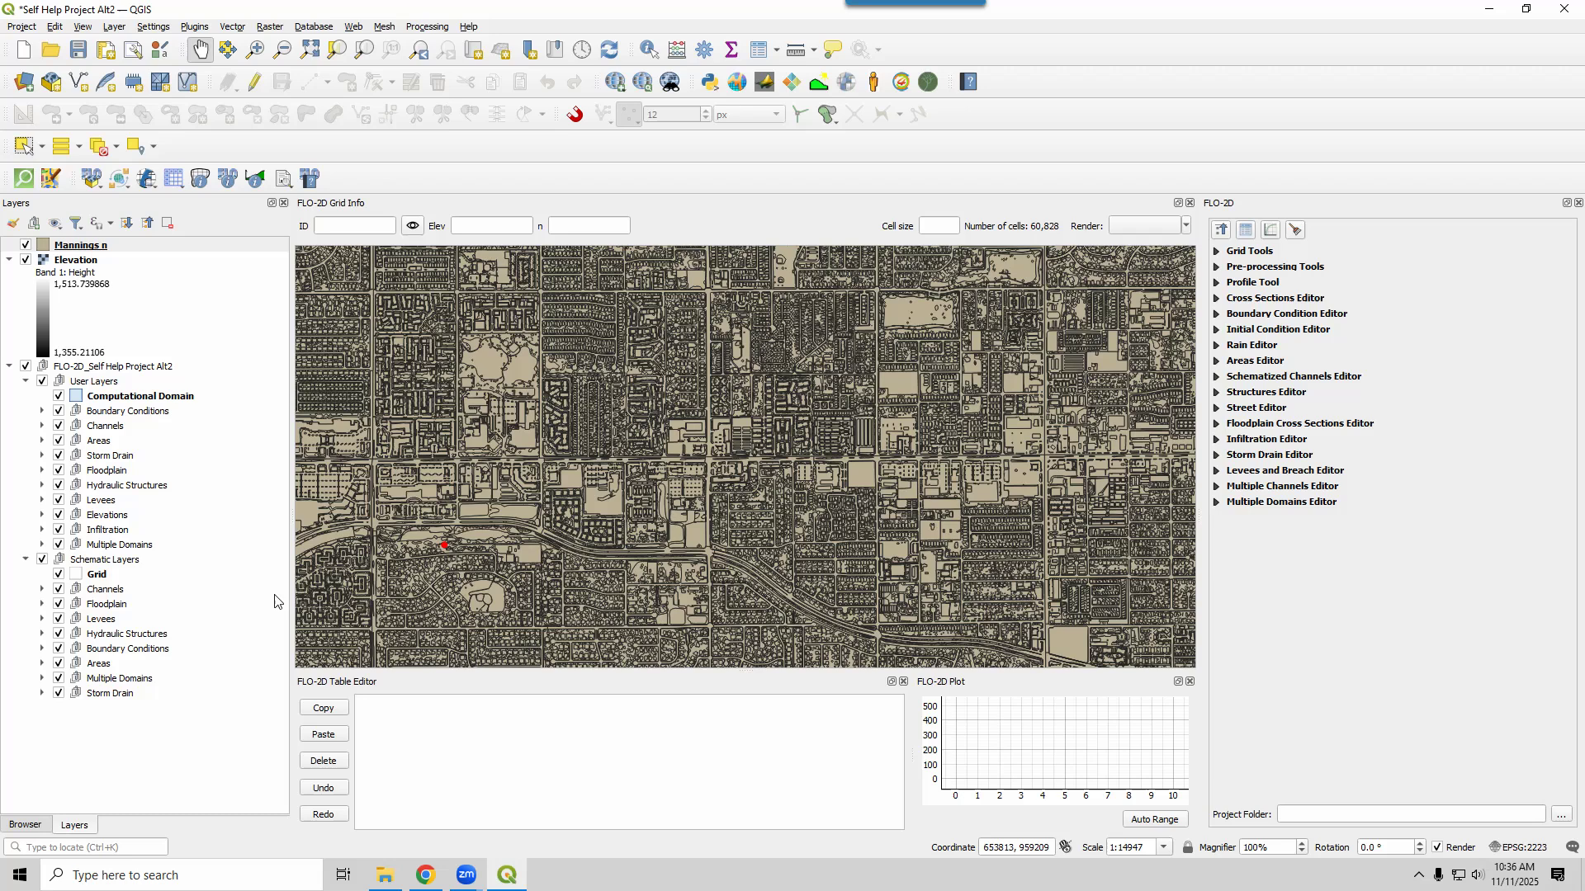
Render the Elevation raster layer as Hillshade and apply the symbology
double_click(48, 260)
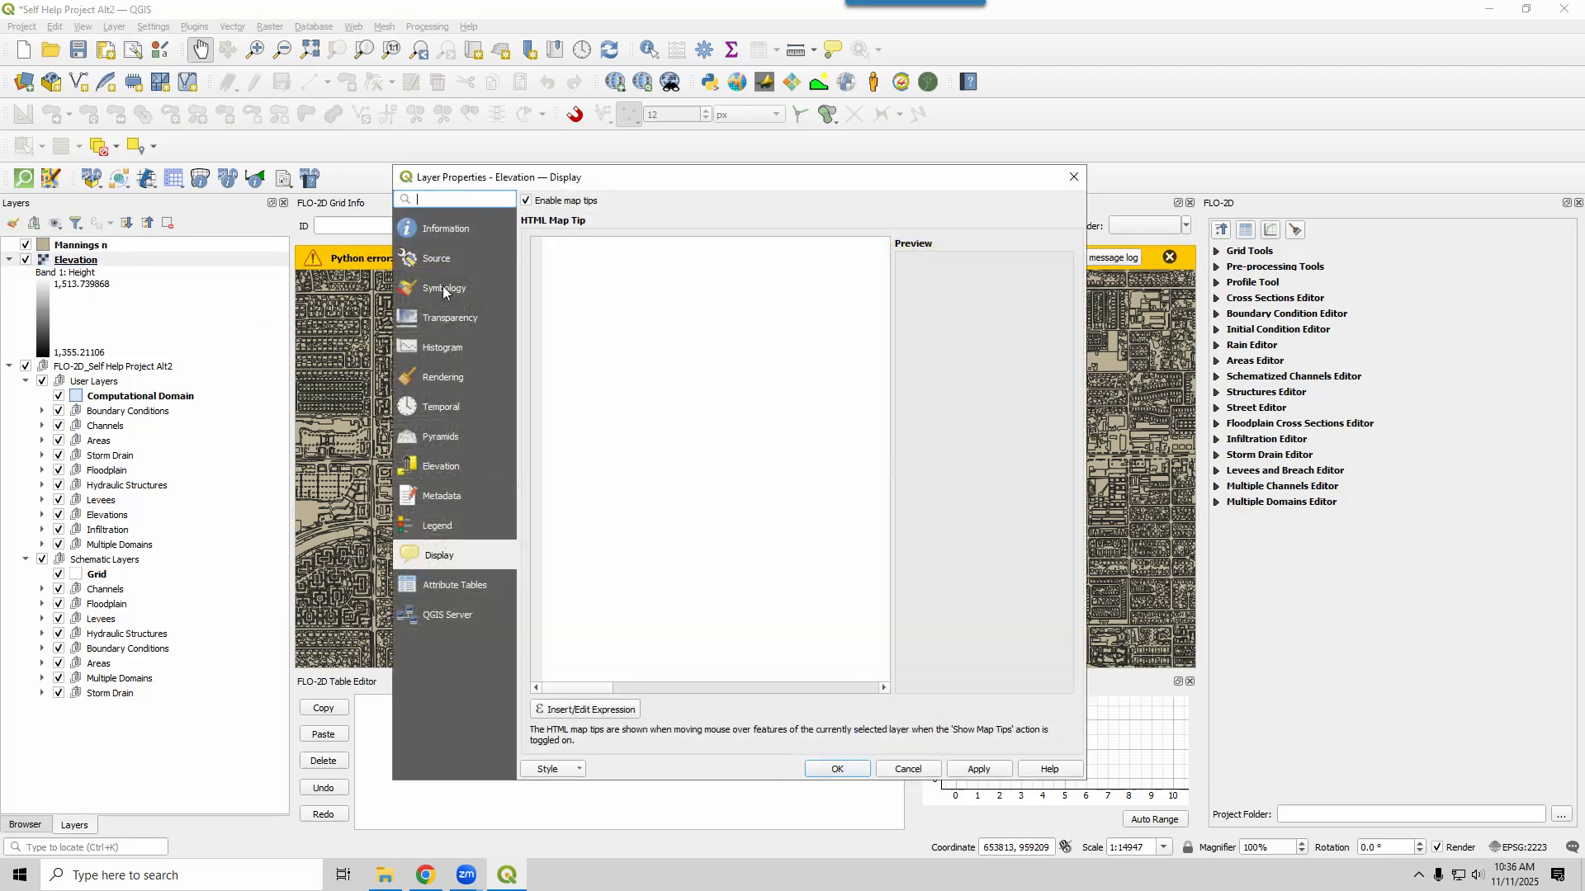
click(441, 289)
click(642, 225)
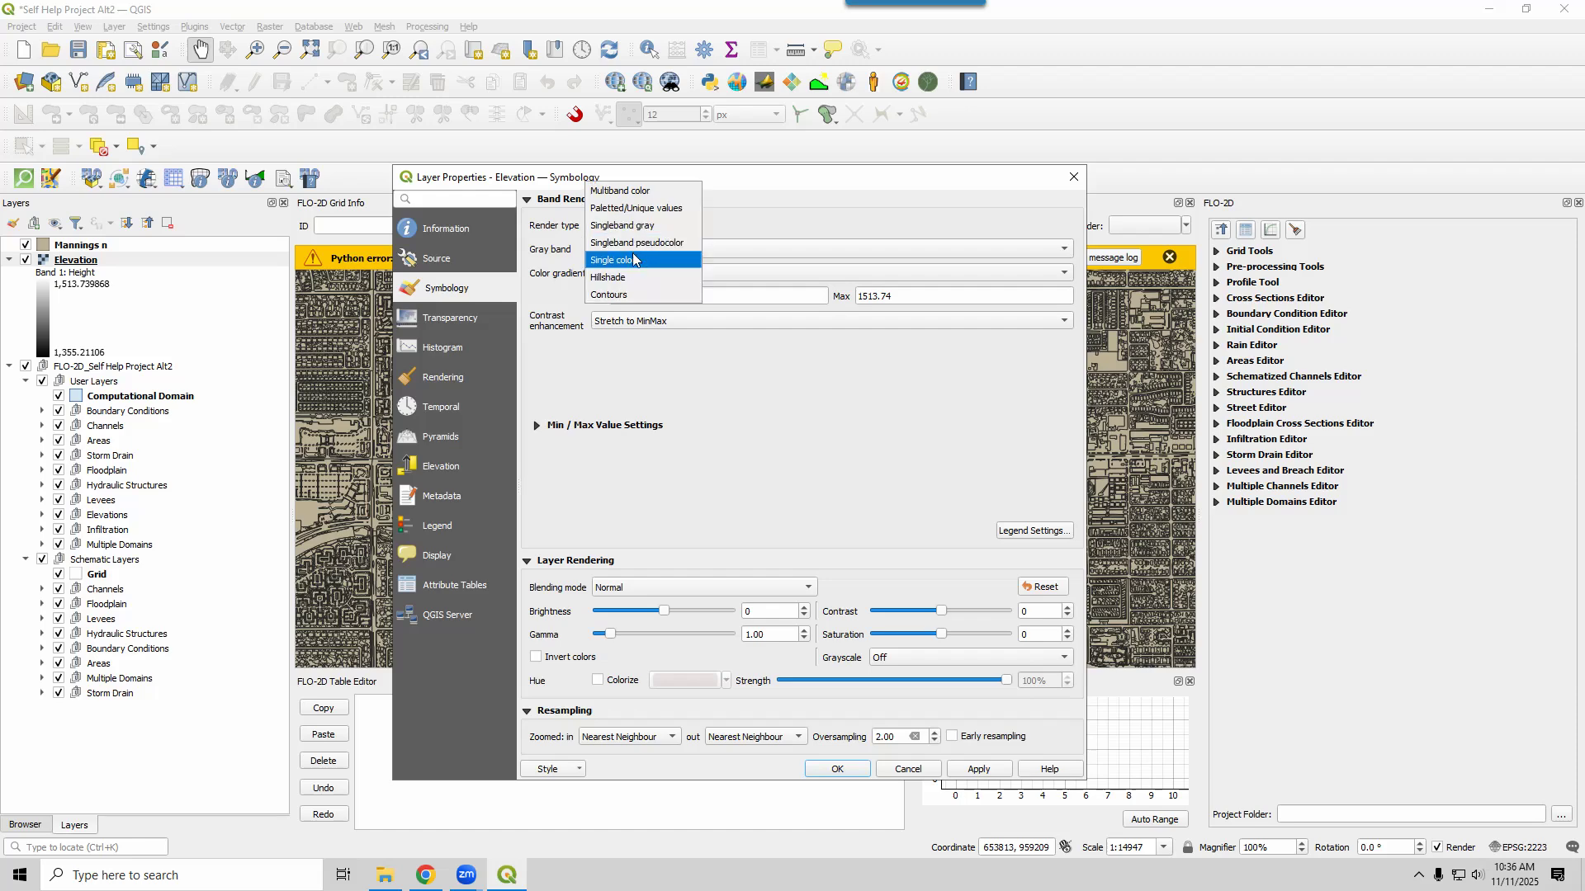
click(627, 279)
click(837, 770)
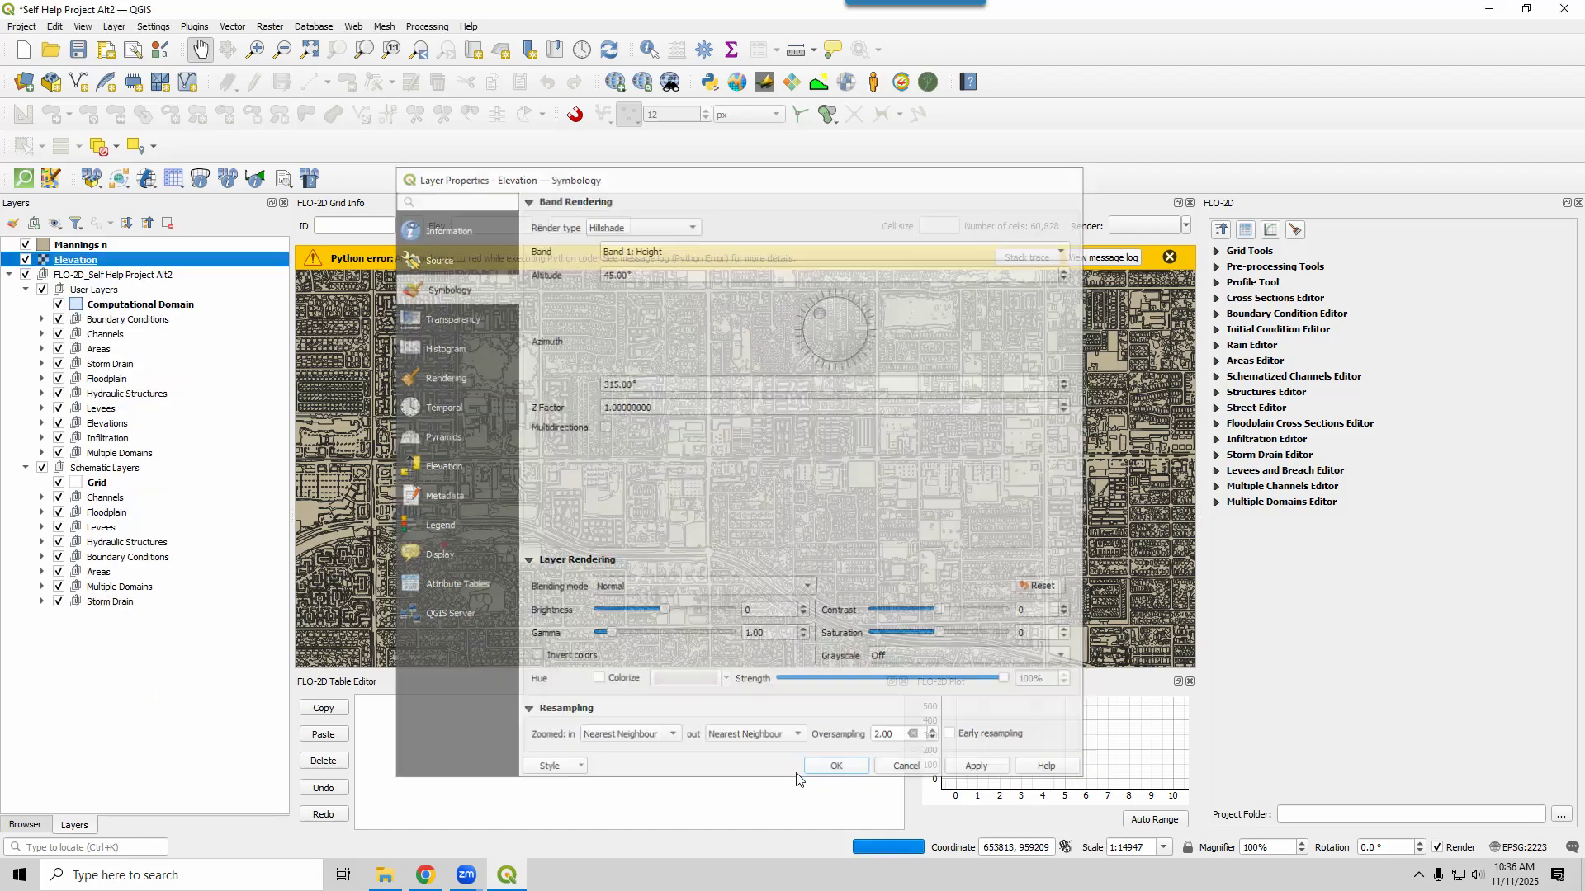
Add a new group named External Layers to the project's layer tree
click(87, 246)
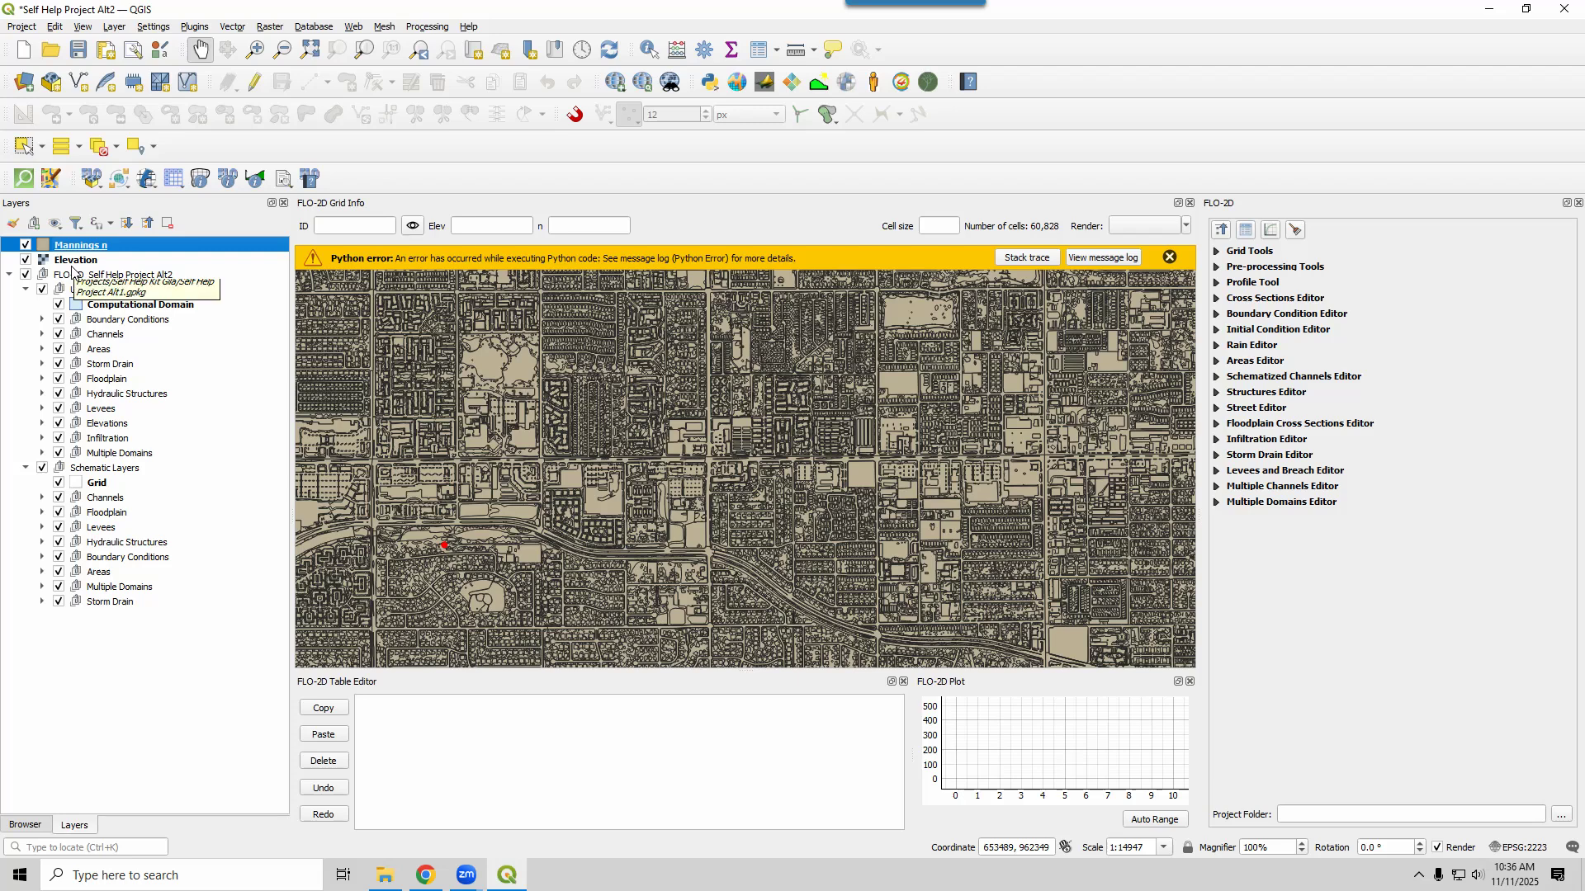
right_click(105, 658)
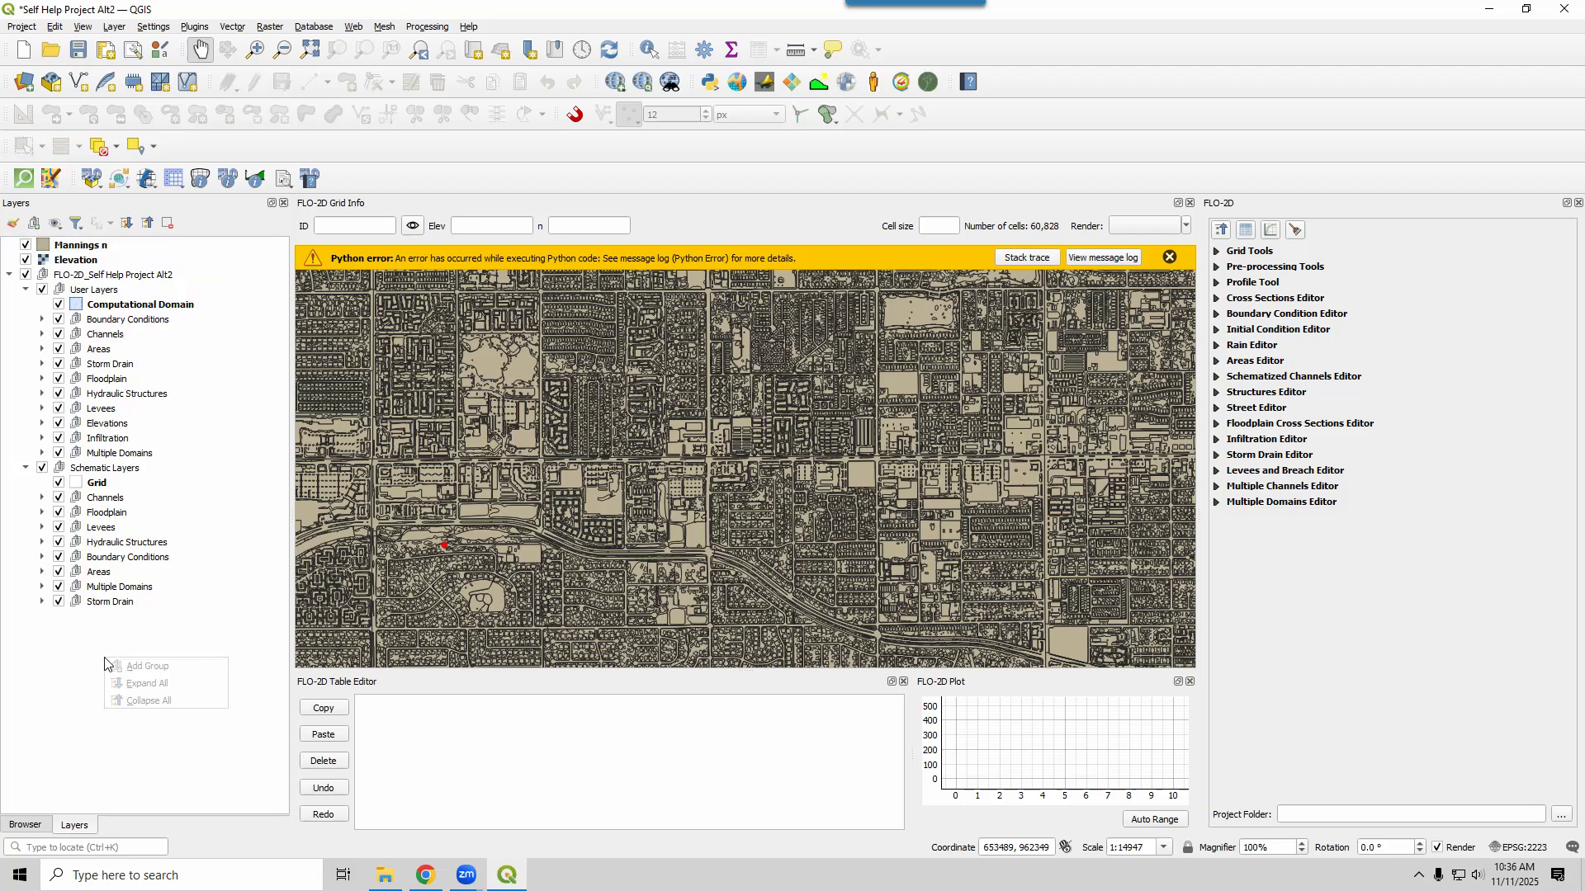
click(138, 668)
text(Ex)
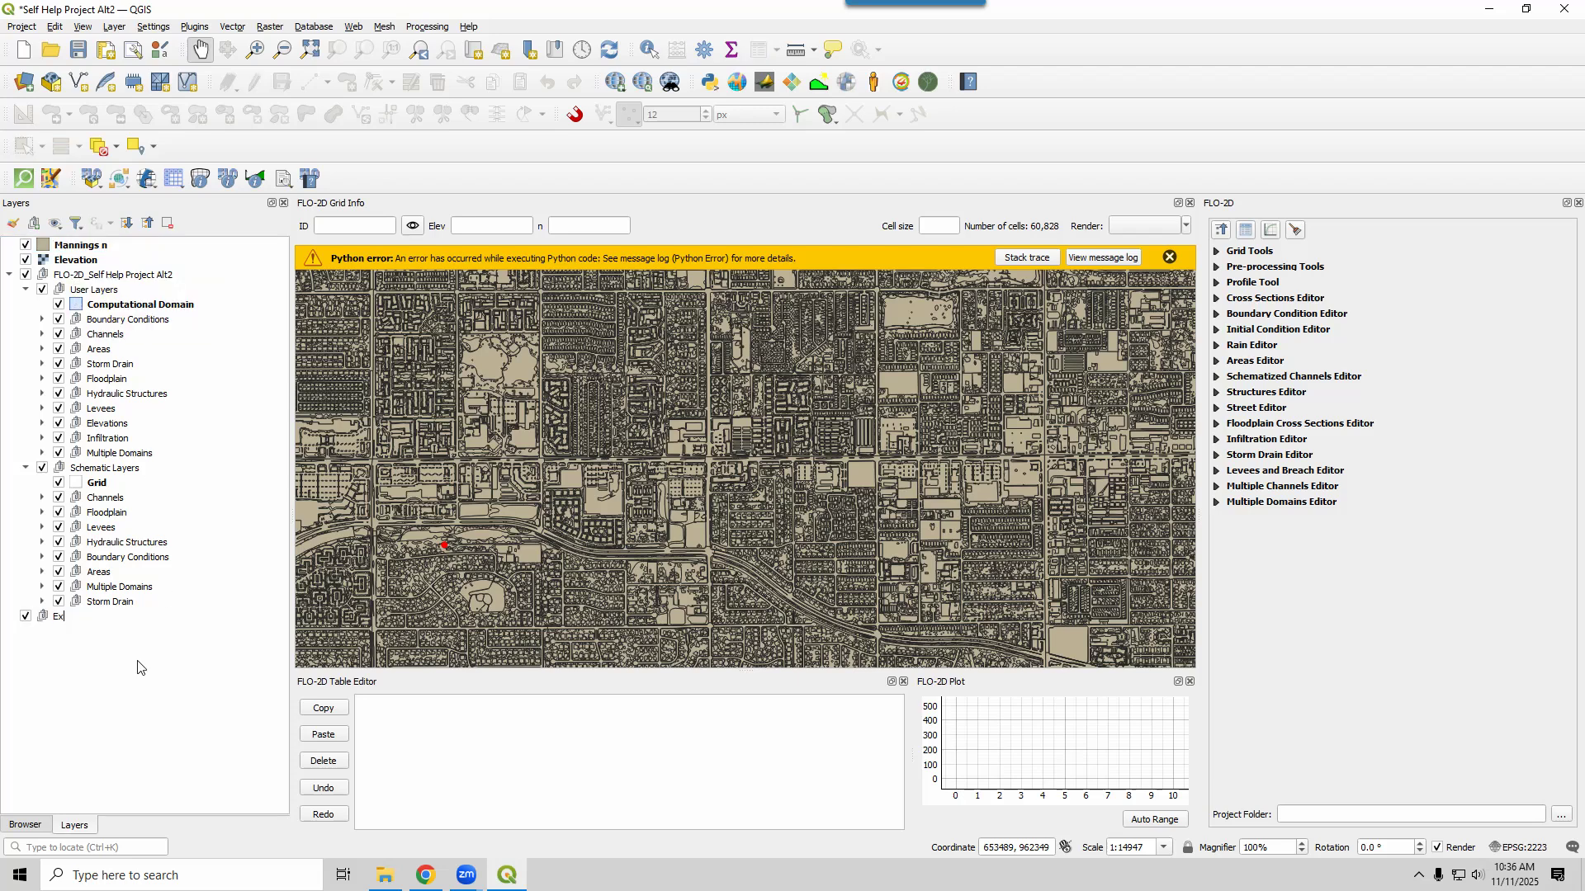
text(ternal Layers)
key(Return)
Move the Mannings n and Elevation layers into the External Layers group and turn off the visibility of both
click(113, 245)
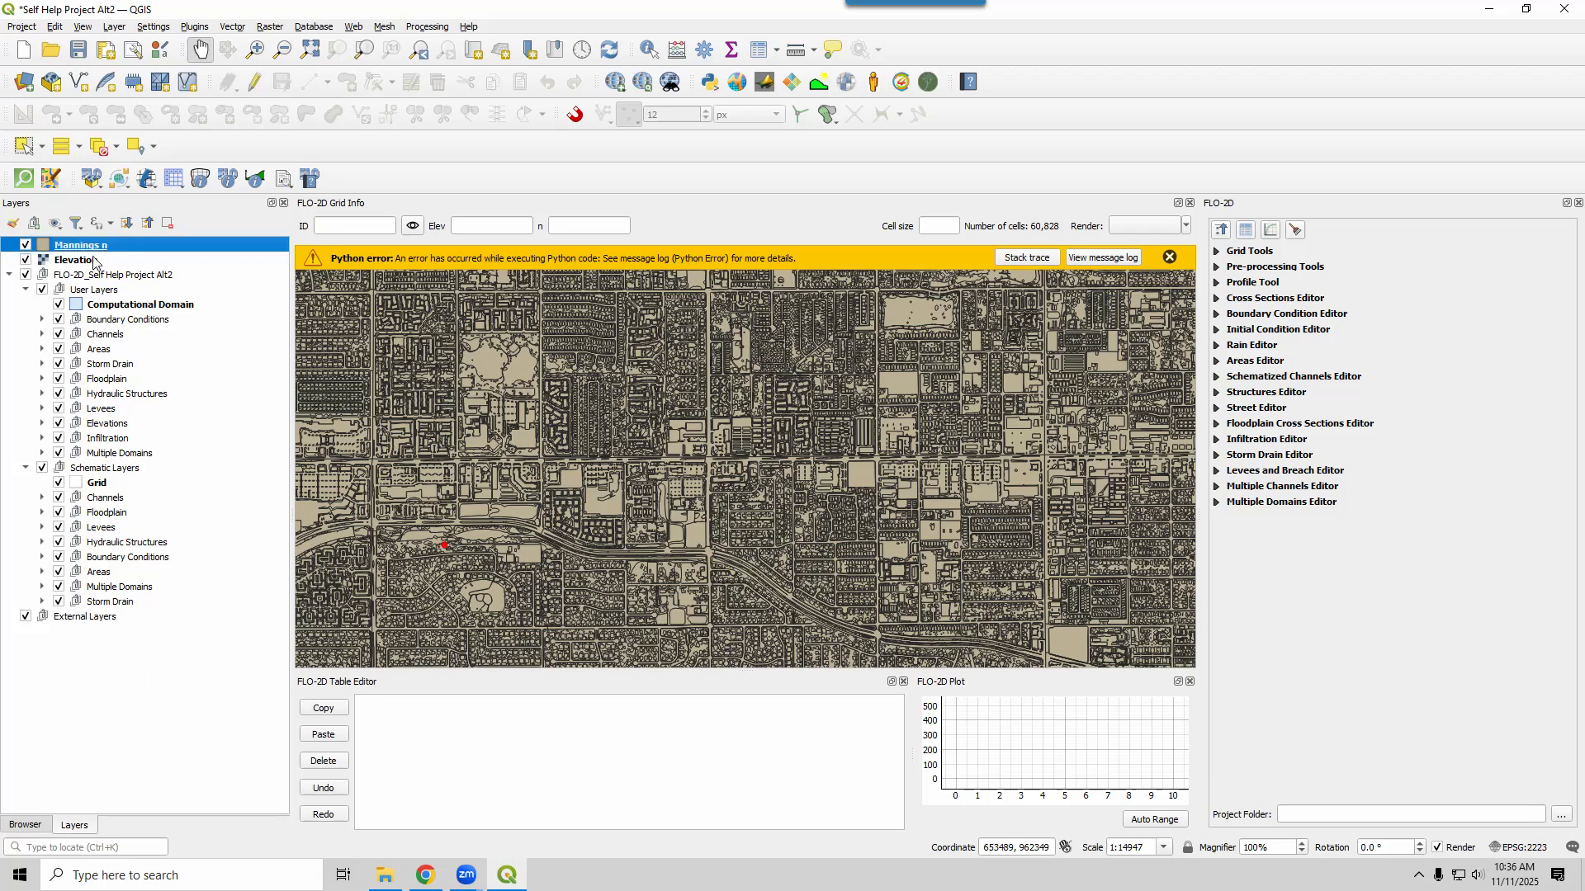
shift+click(94, 263)
drag(94, 262, 236, 619)
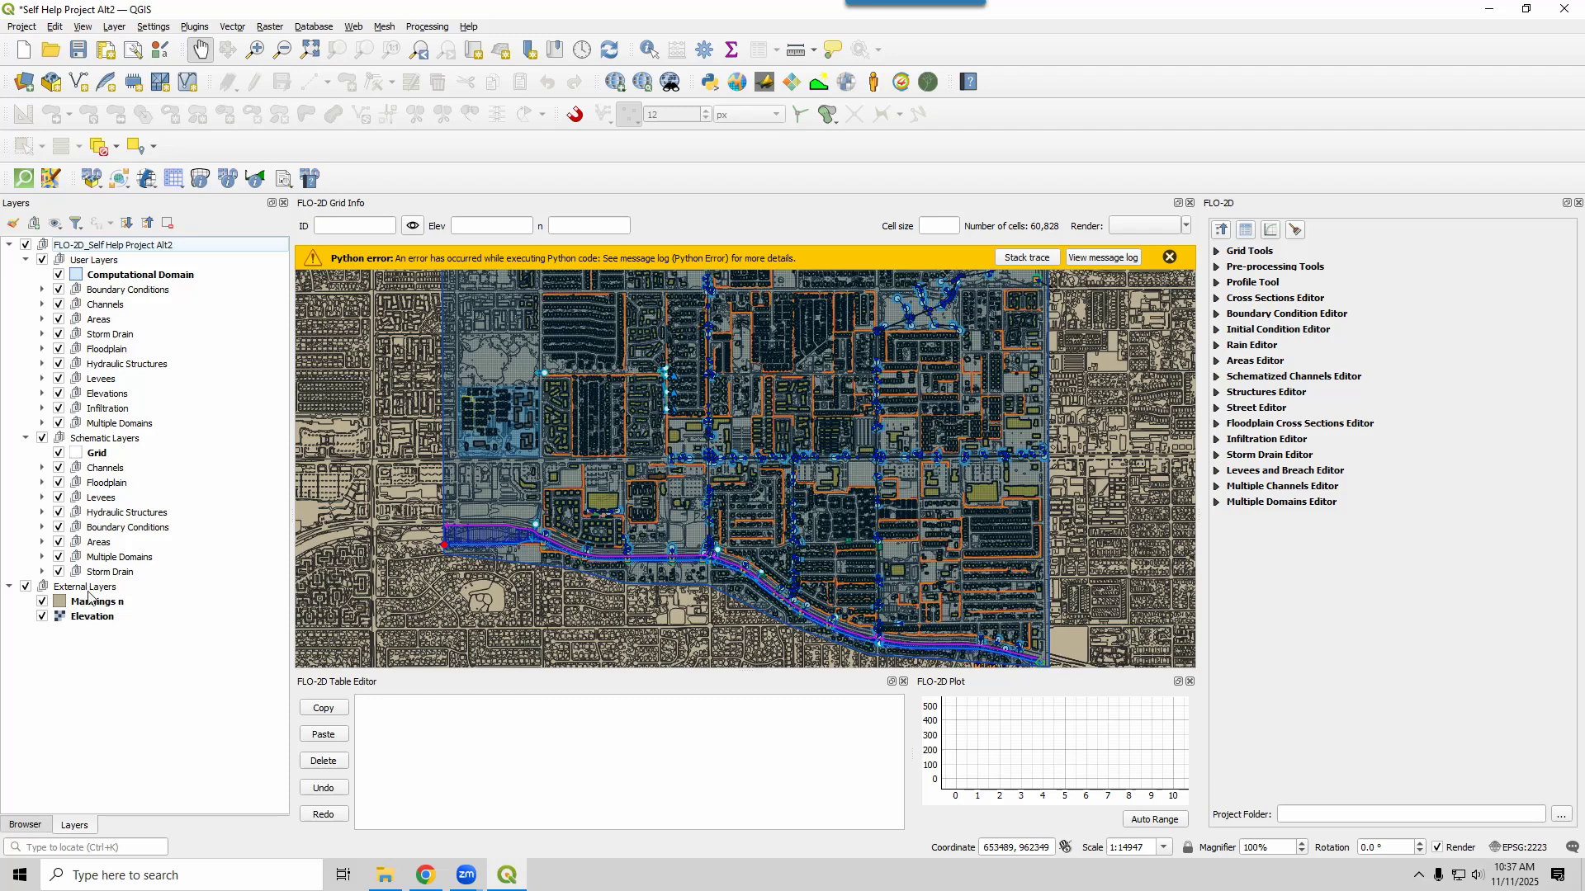
click(1169, 258)
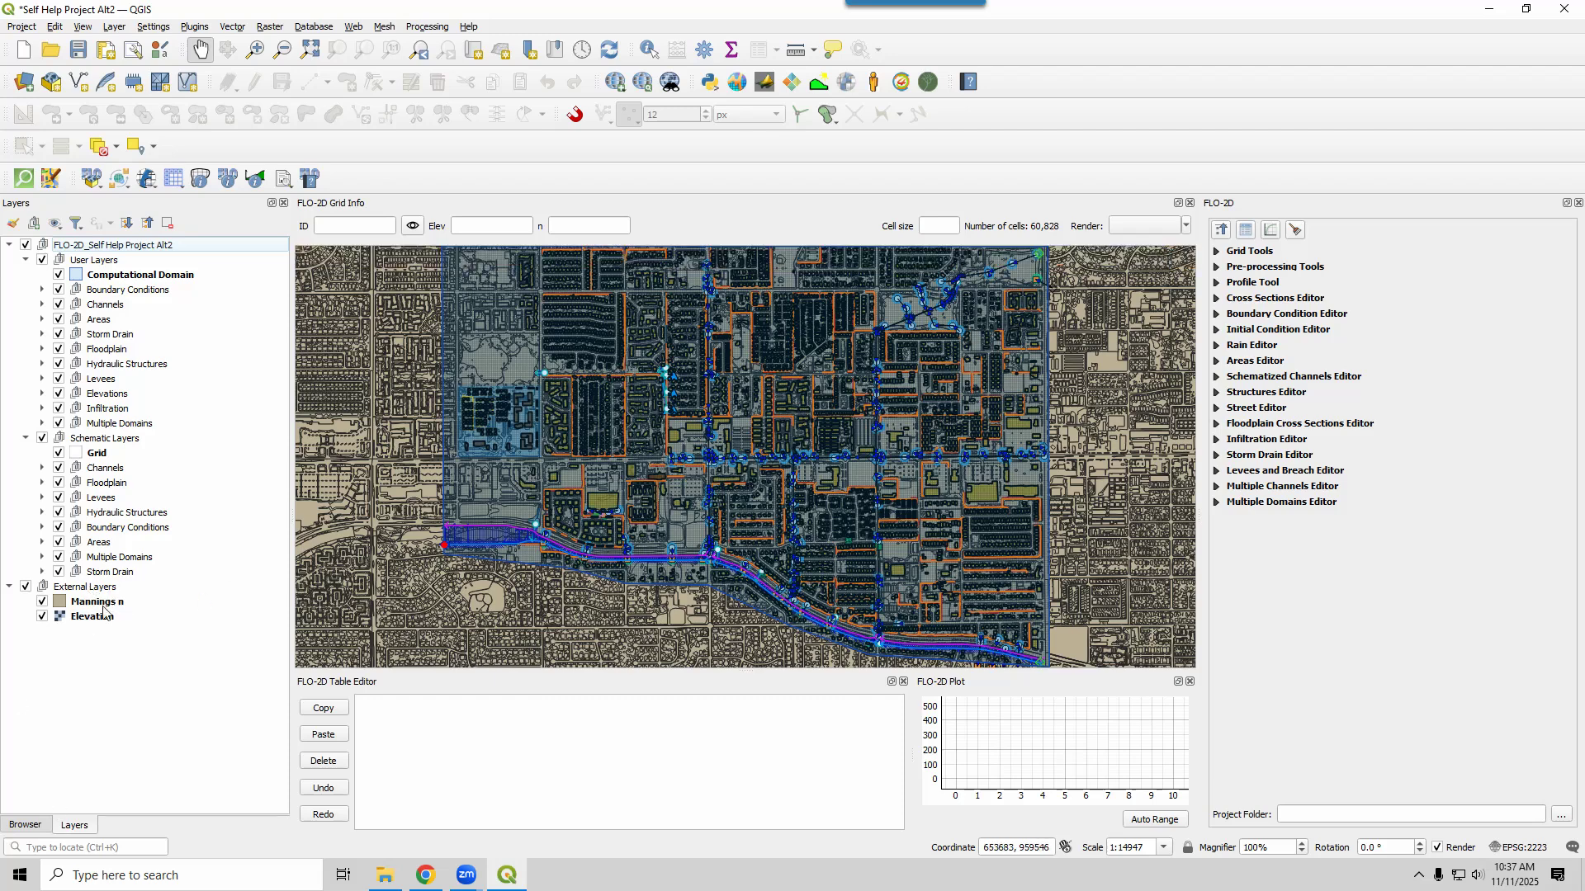
click(42, 603)
click(42, 617)
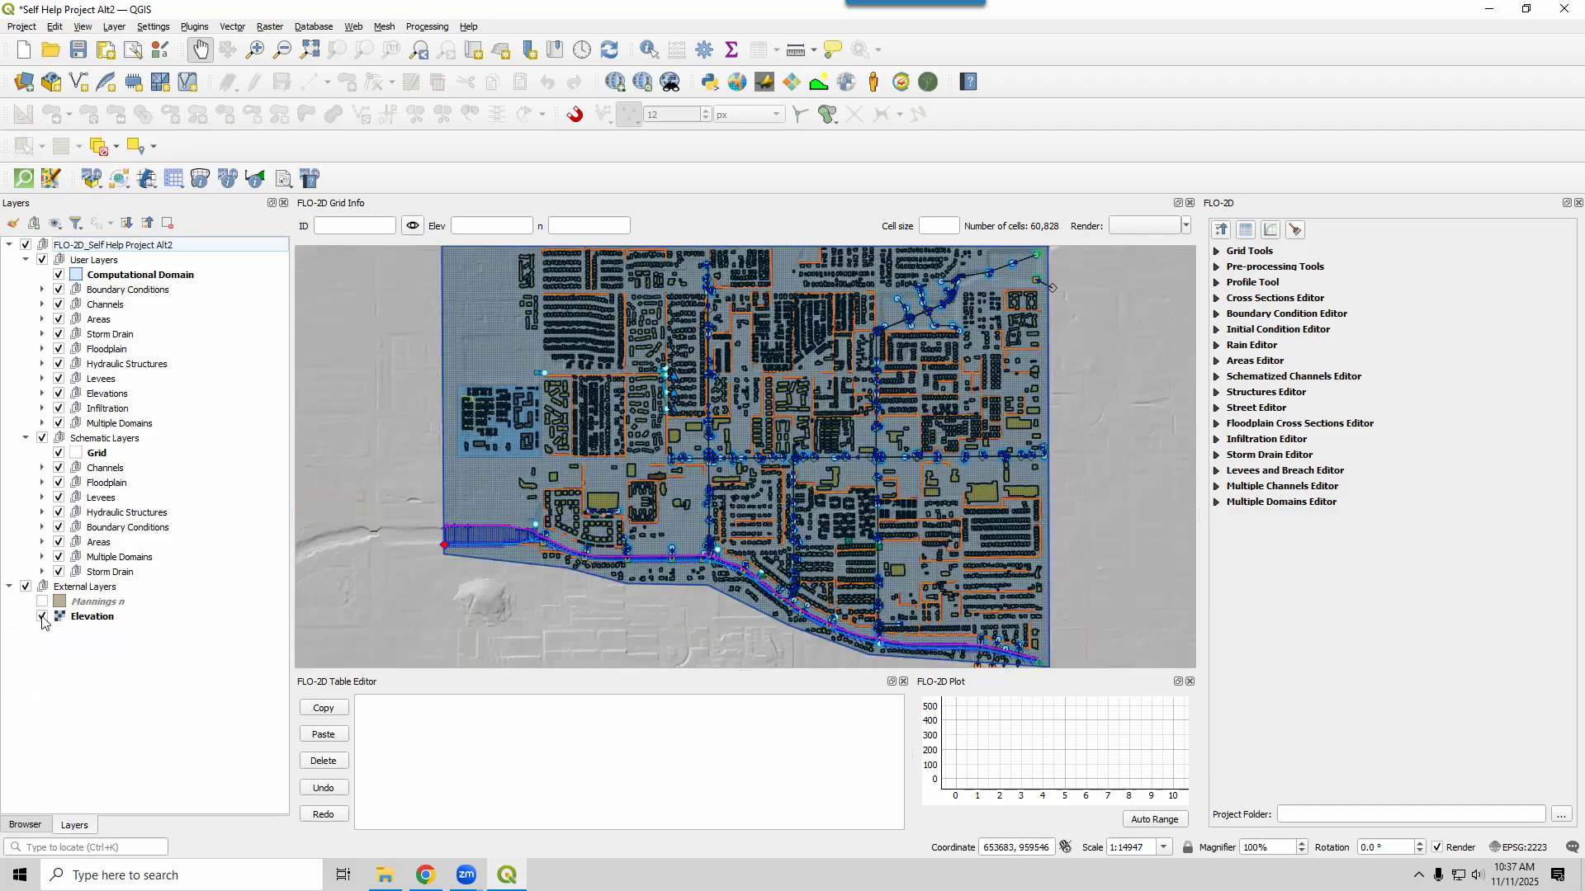
Add the Google Satellite basemap from QuickMapServices and save the project
click(625, 79)
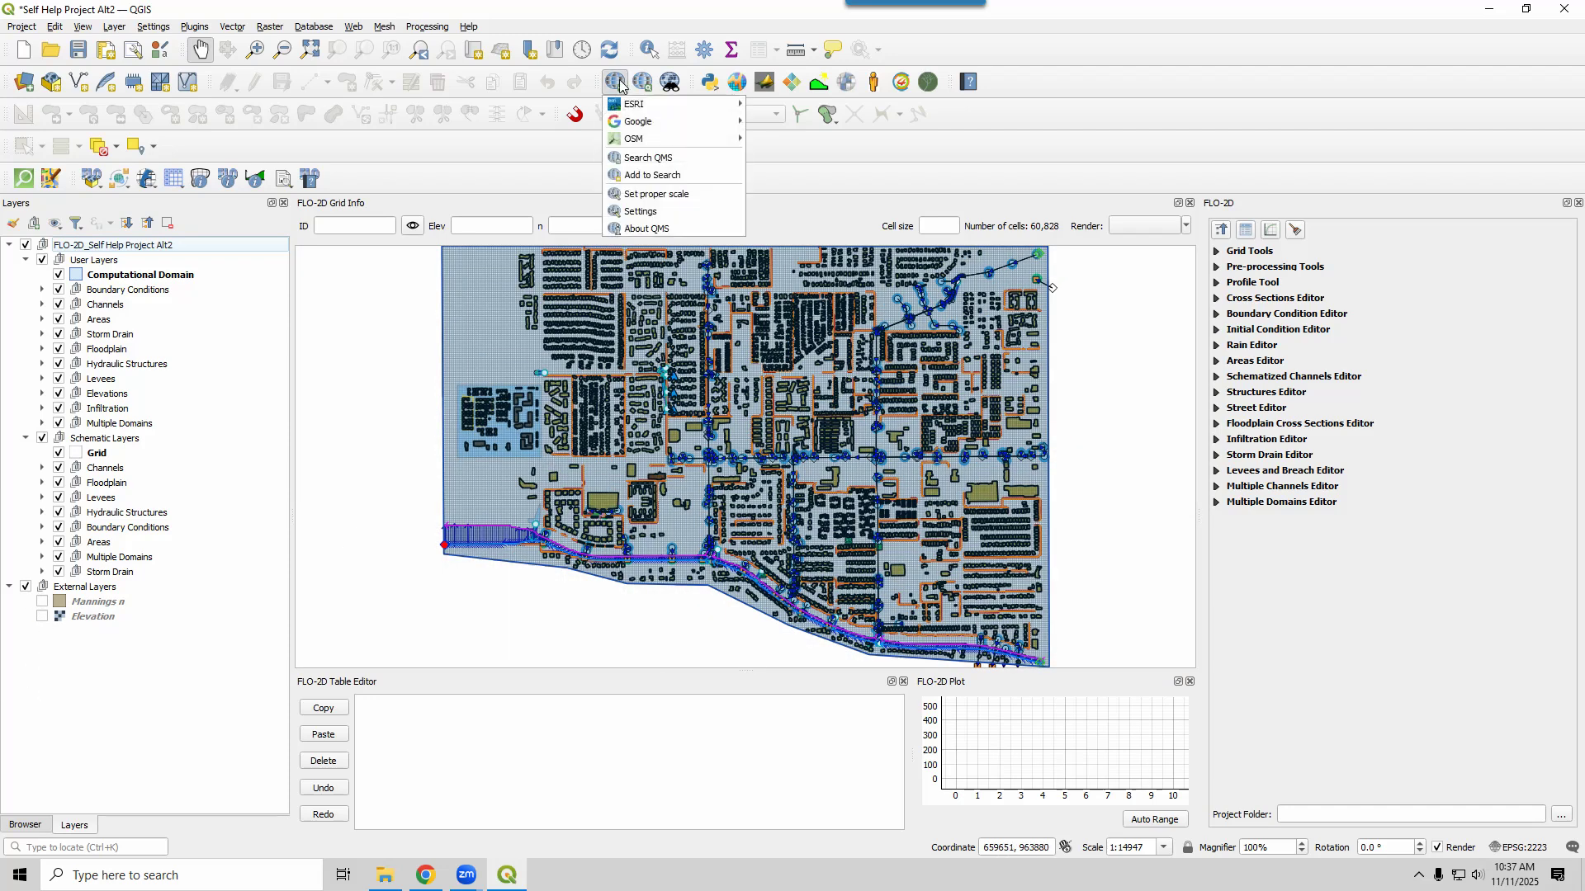
mouse_move(718, 122)
click(824, 175)
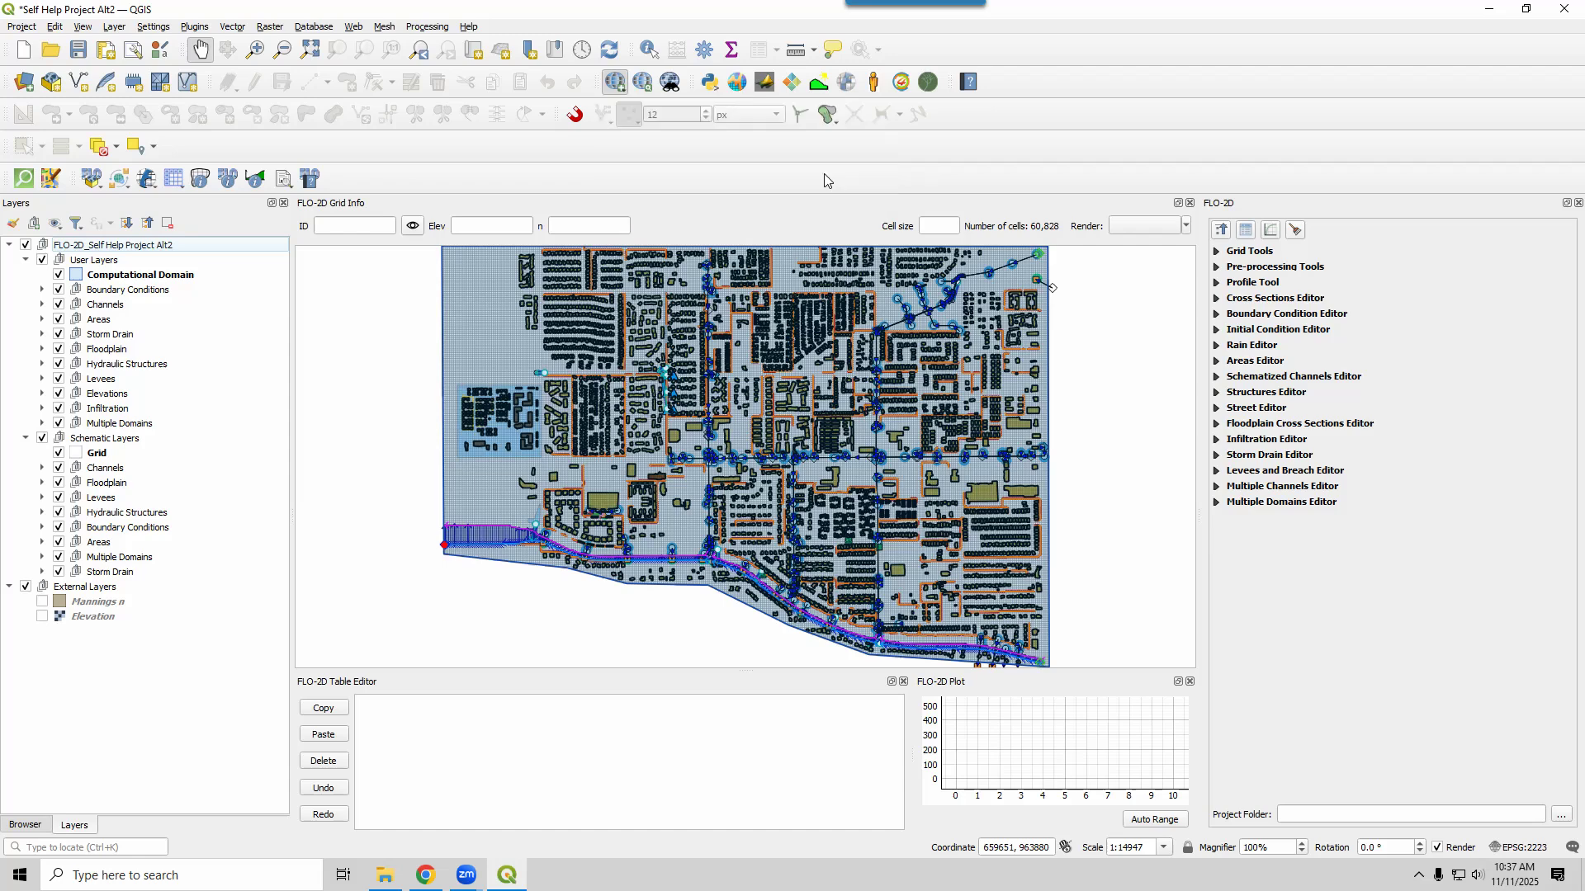
click(77, 51)
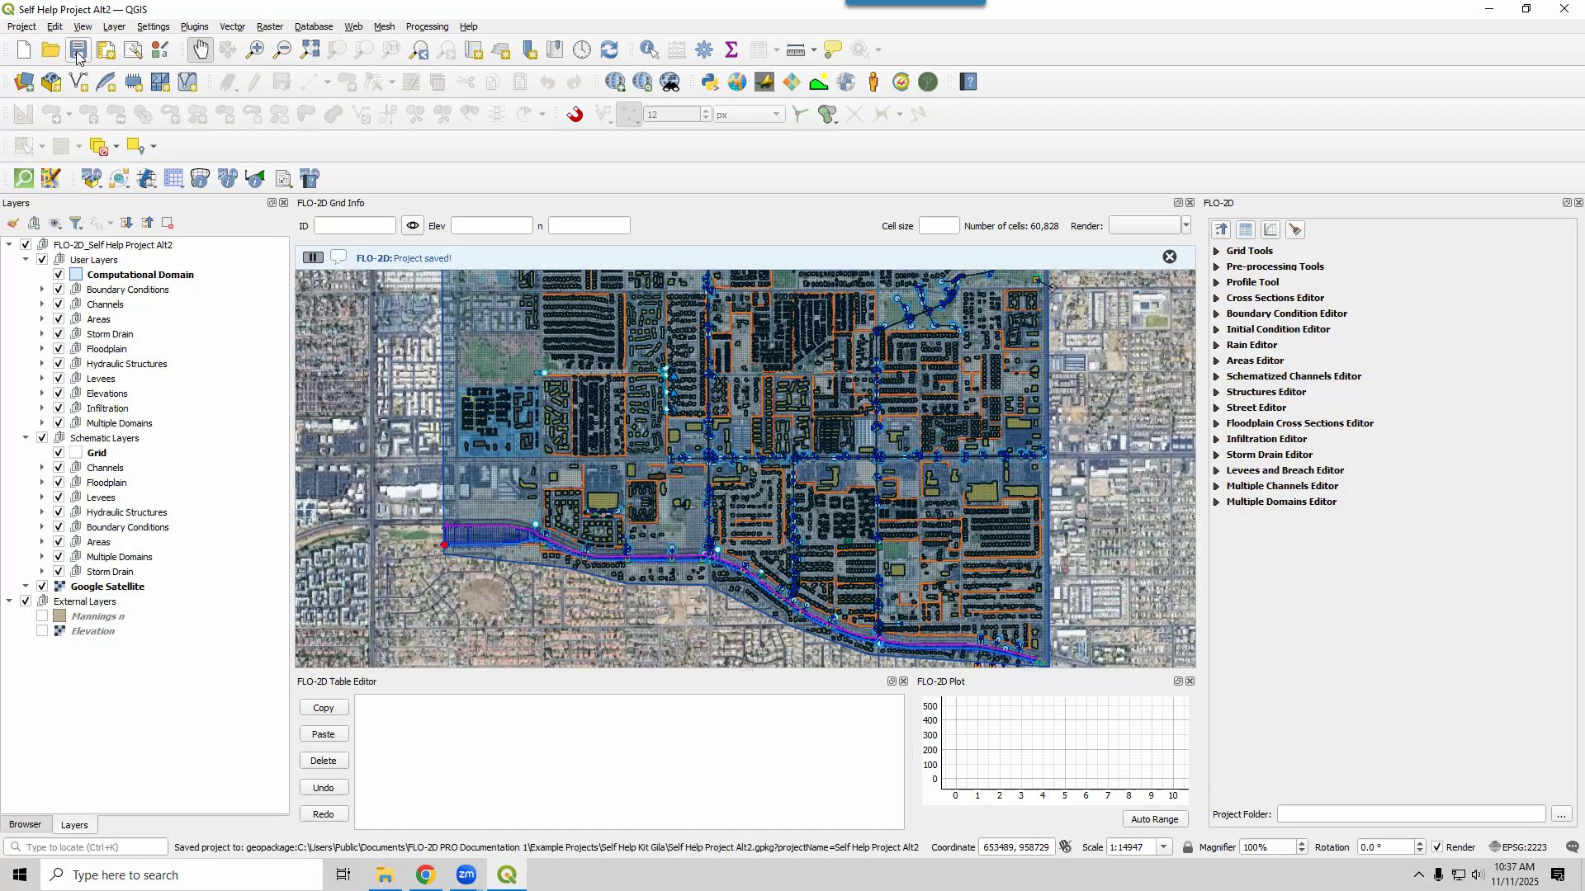
click(1169, 257)
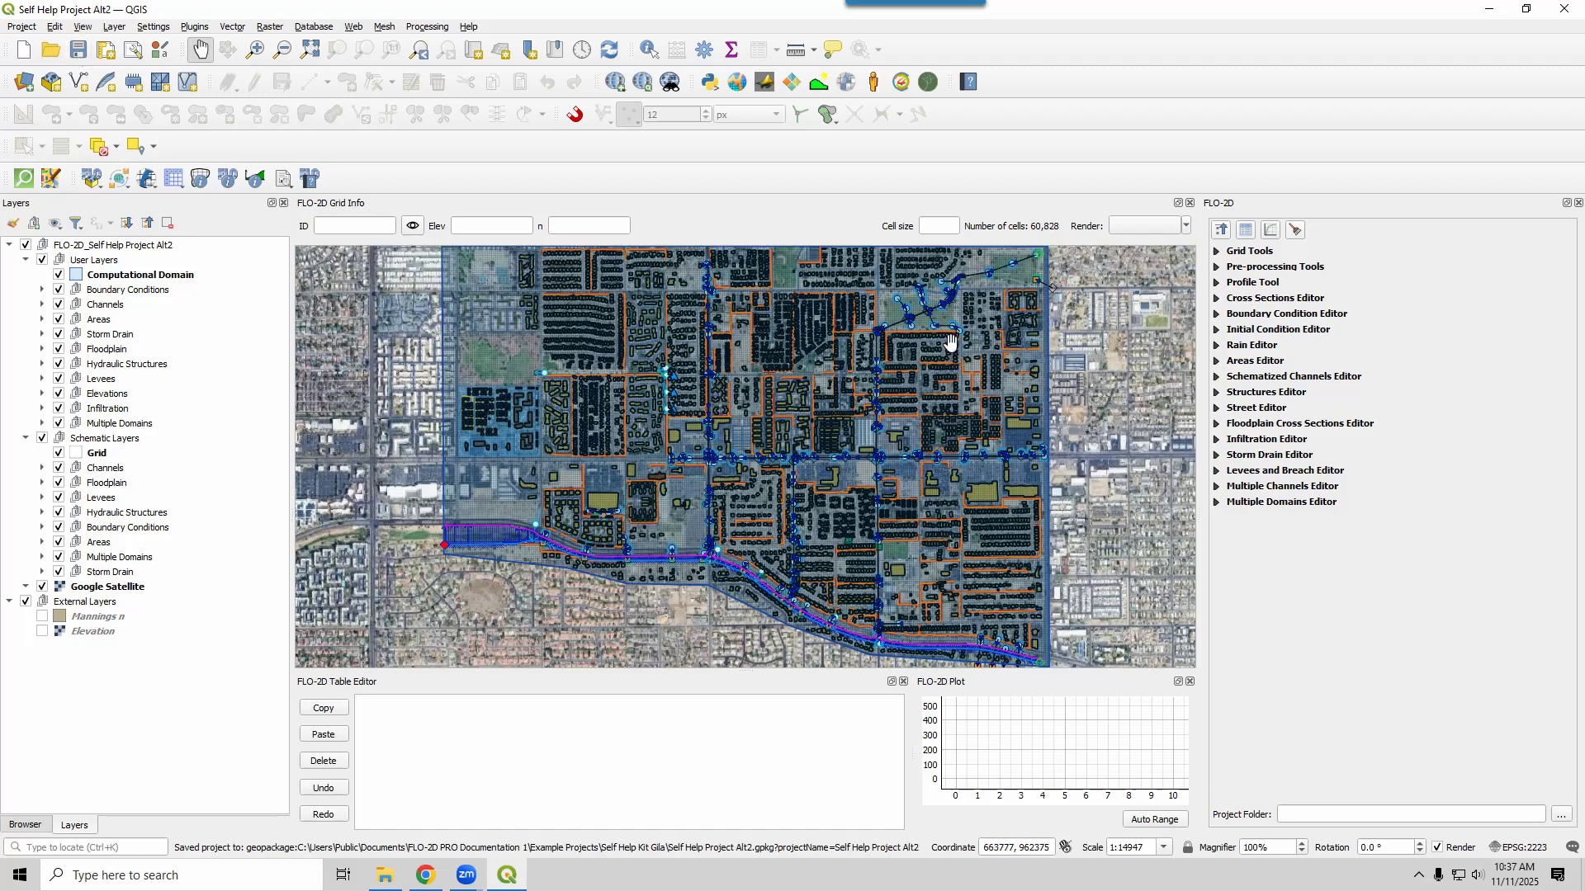